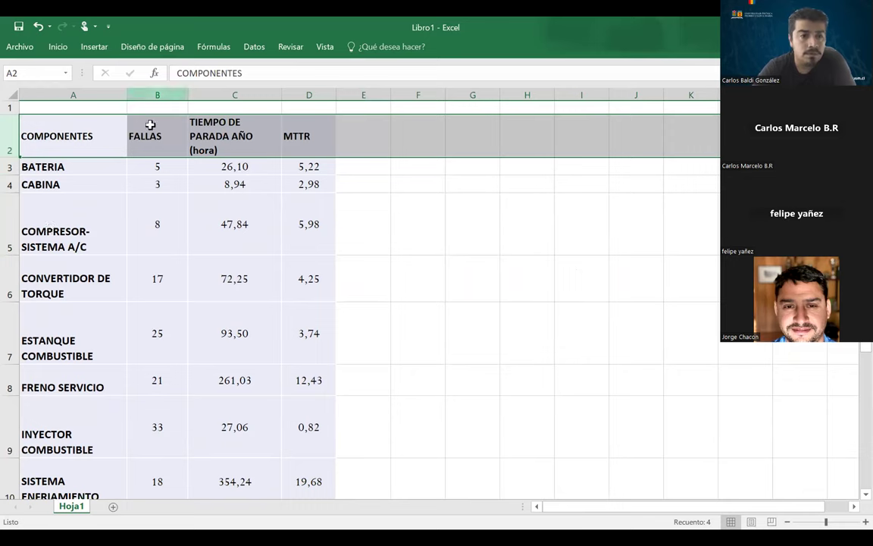
- Widen column A to fit the component names and reduce the heights of rows 5 and 6
key(alt+h)
key(o)
key(i)
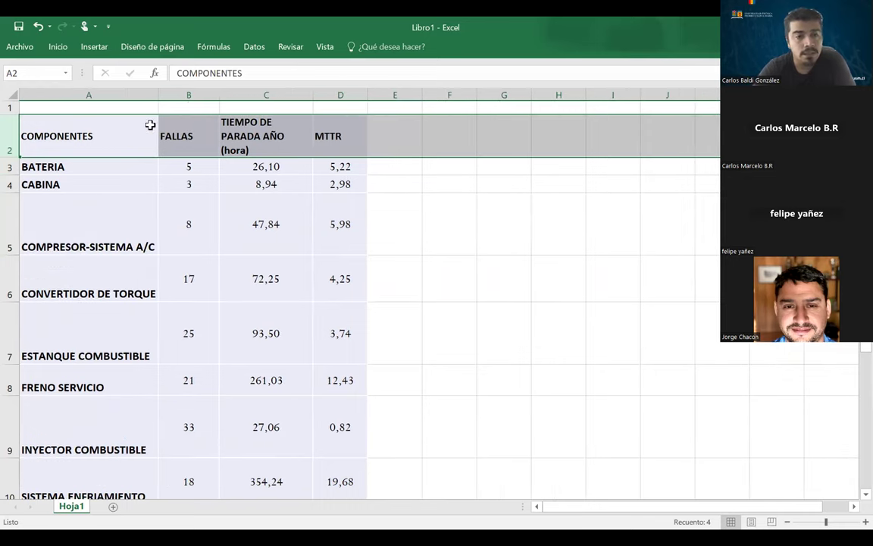
double_click(6, 255)
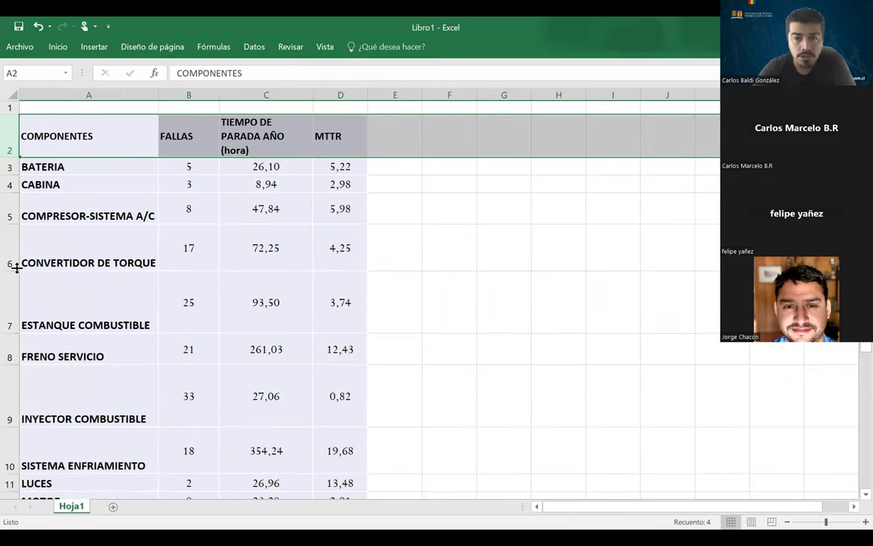
double_click(9, 271)
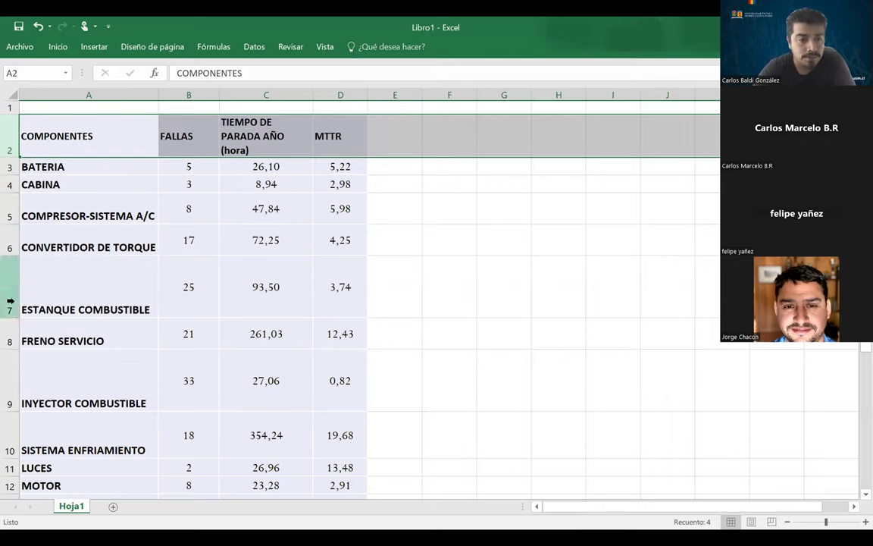
double_click(11, 221)
drag(11, 246, 10, 241)
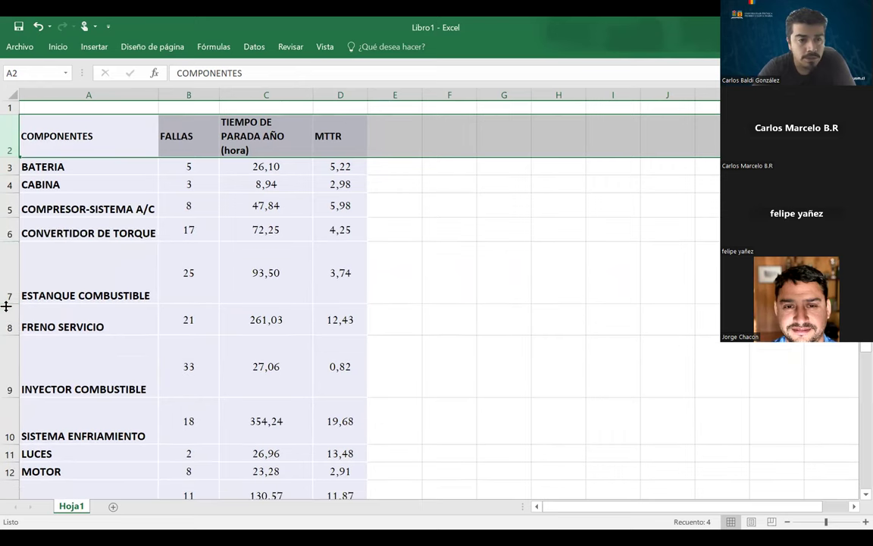
- Fit the heights of rows 7 to 10, 13 and 14 to their contents
double_click(6, 305)
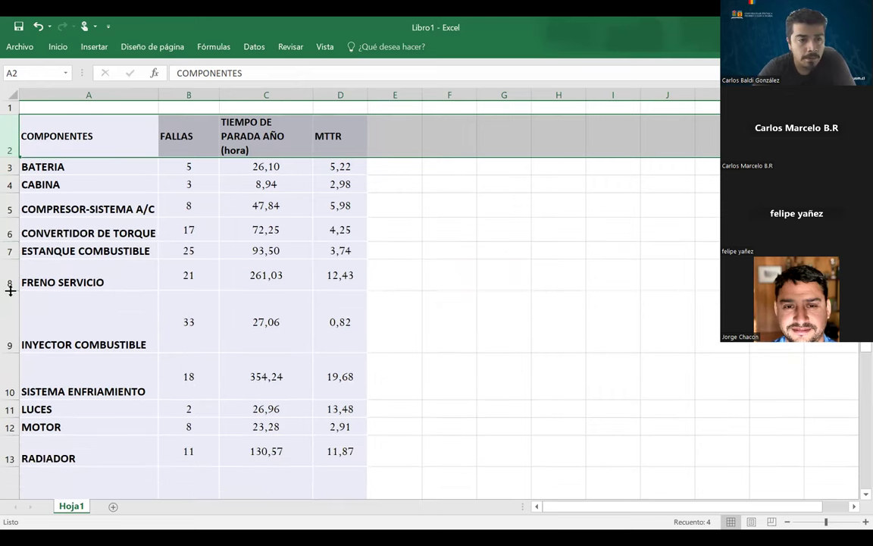
double_click(10, 290)
double_click(10, 338)
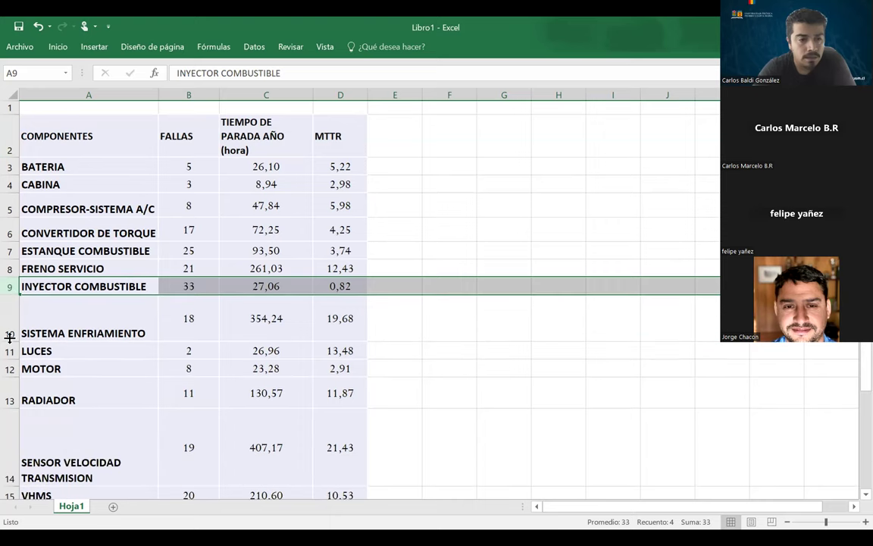
double_click(10, 340)
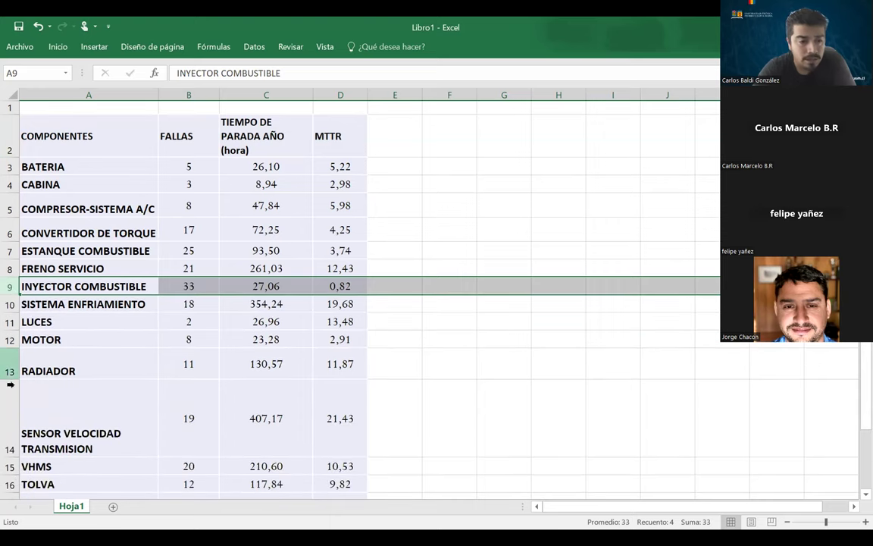
double_click(6, 377)
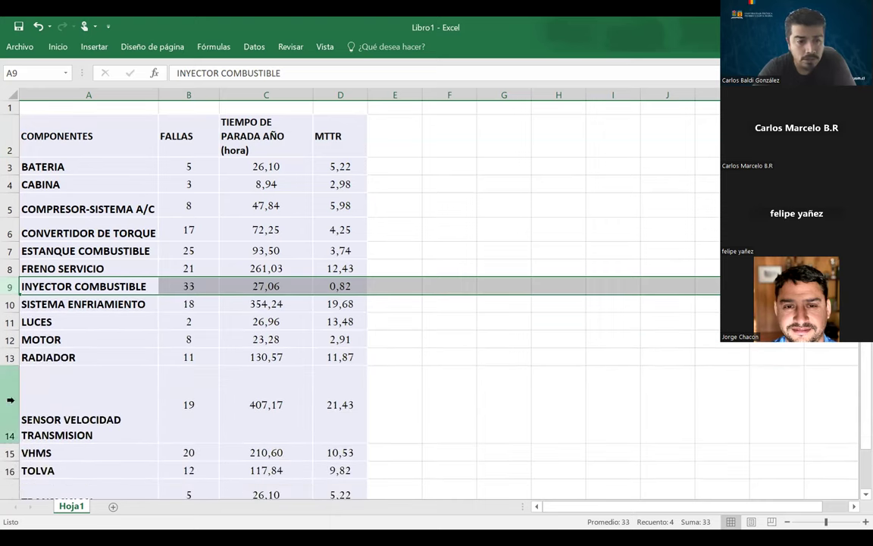
double_click(12, 443)
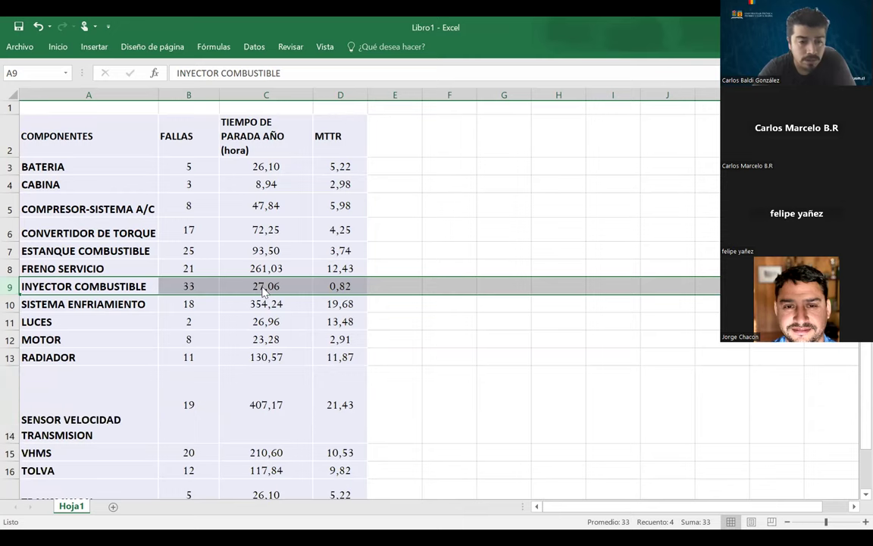
- Widen column A to about 36 for SENSOR VELOCIDAD TRANSMISION and fit the heights of rows 14 and 17
click(10, 495)
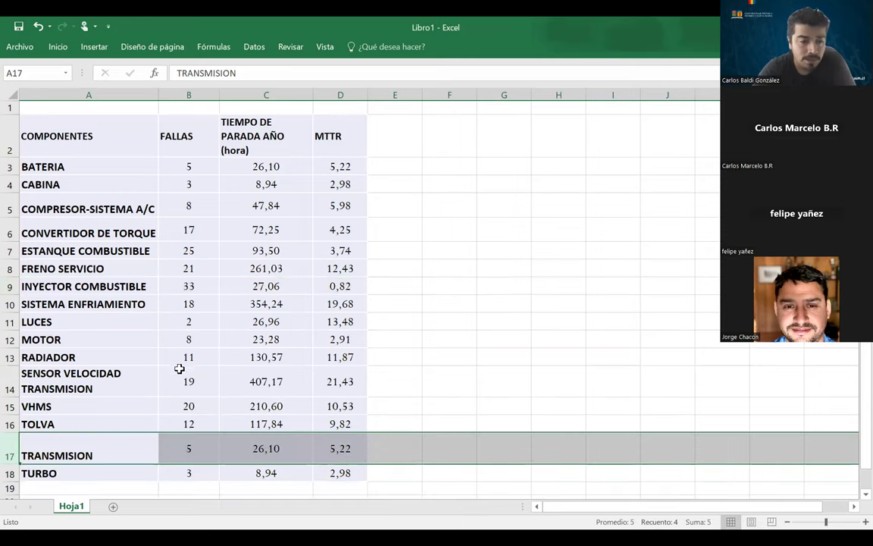
double_click(201, 166)
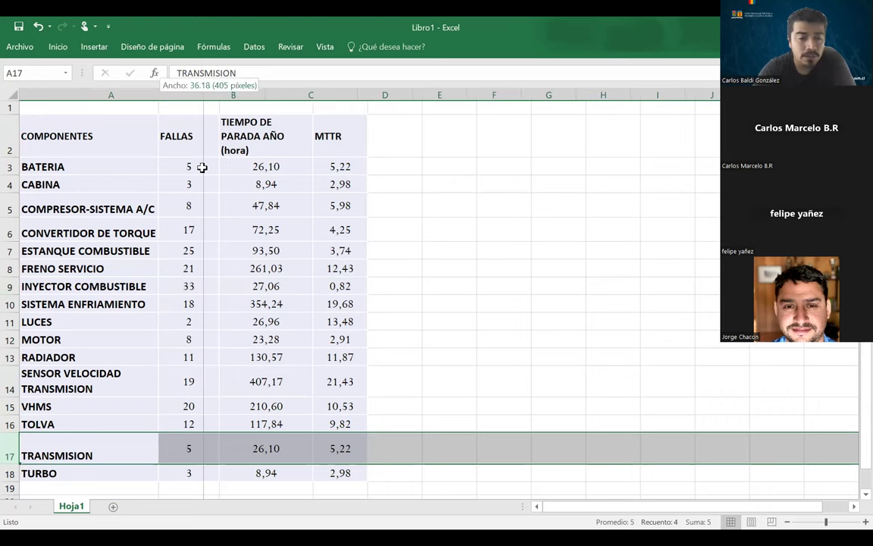
double_click(13, 397)
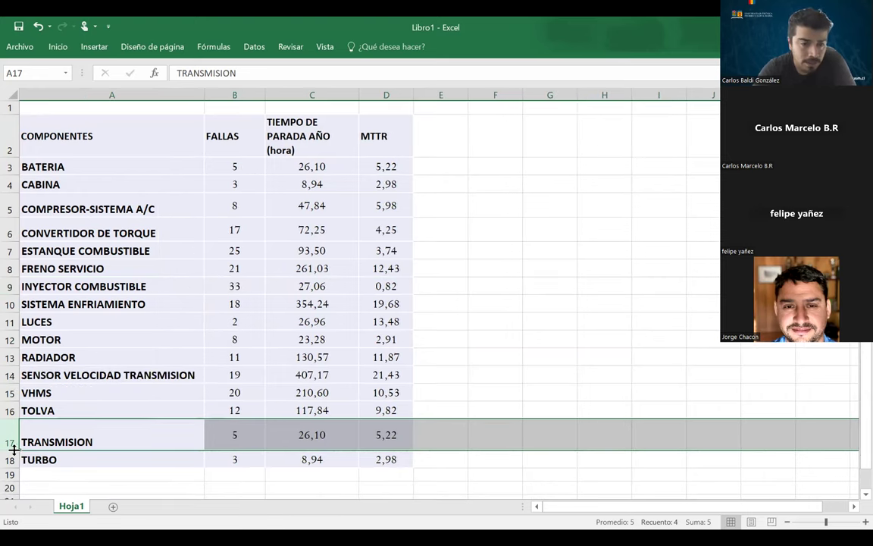
double_click(13, 449)
- Apply all borders and a thick outside border to the component table in A2:D18
drag(389, 446, 131, 128)
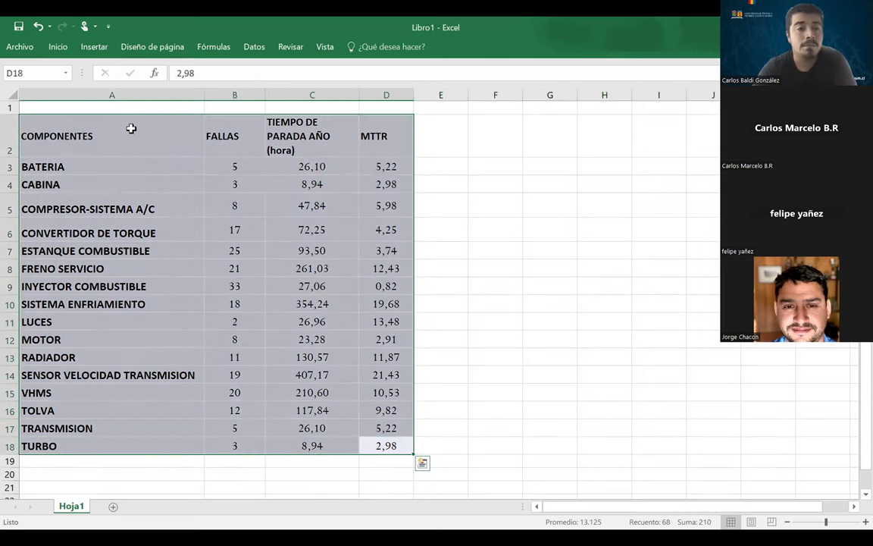
click(58, 48)
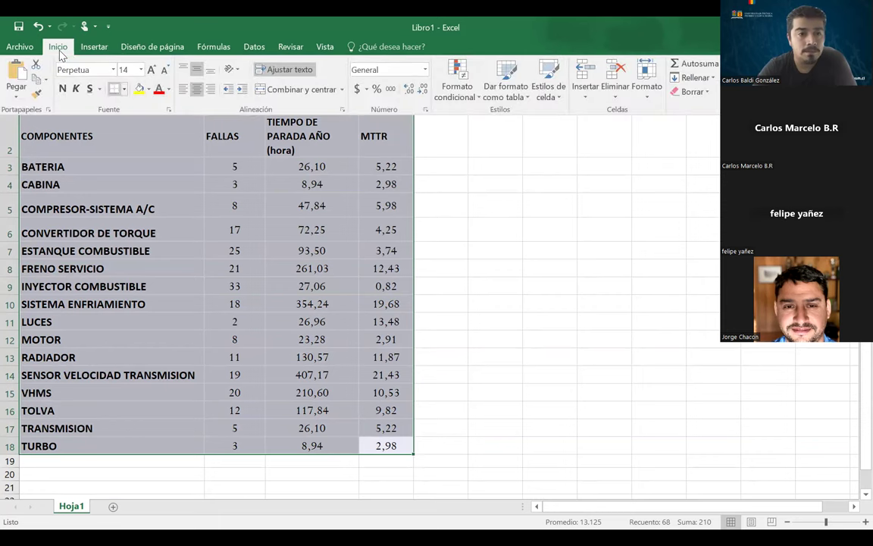
click(123, 89)
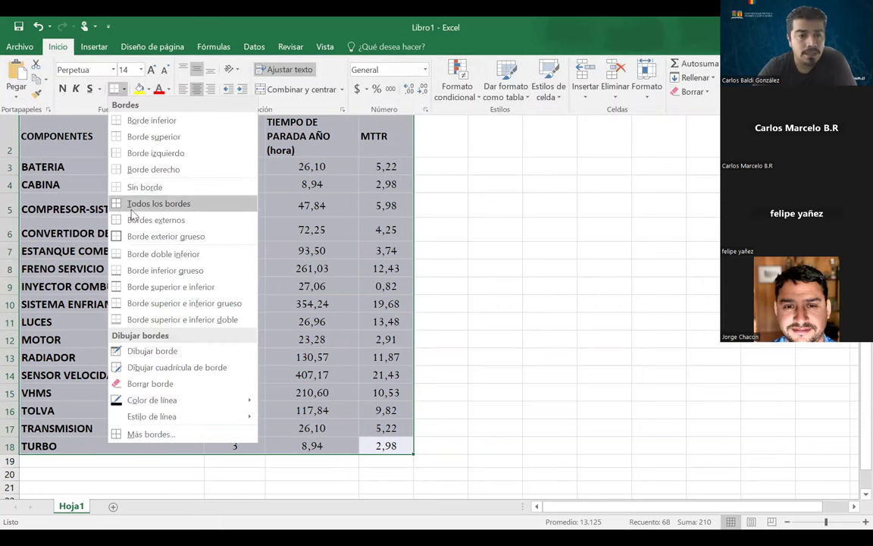
click(133, 211)
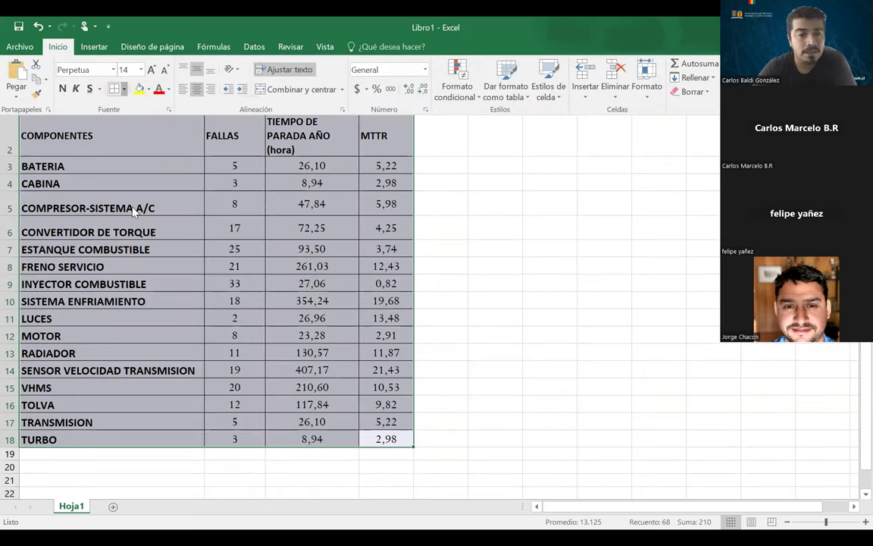
right_click(126, 93)
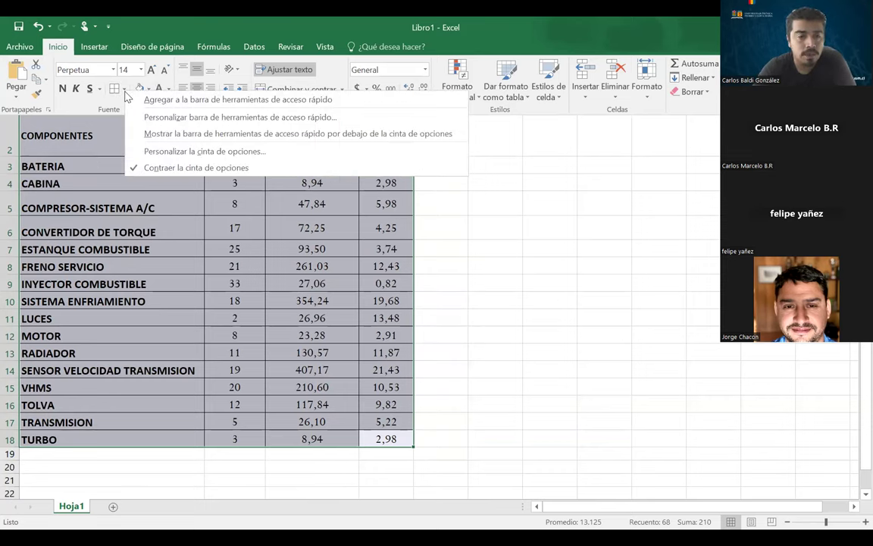
click(137, 206)
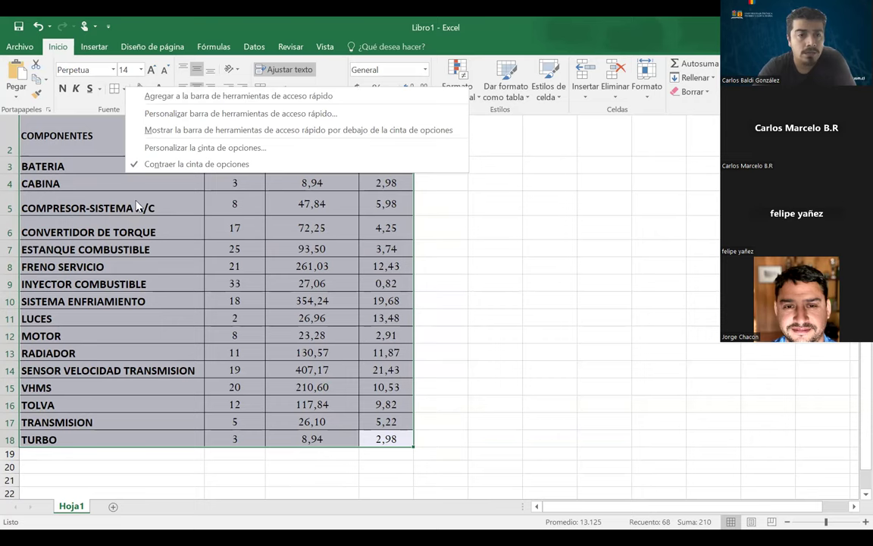
click(124, 88)
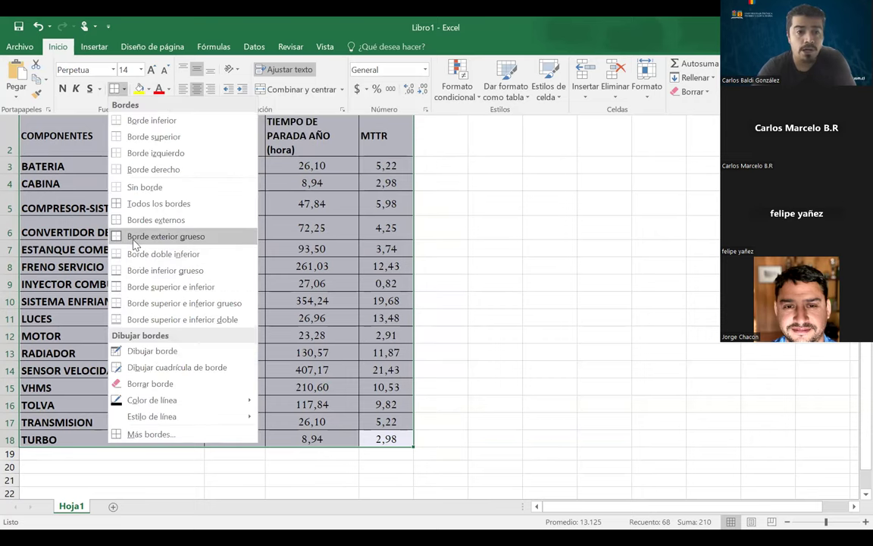
click(504, 319)
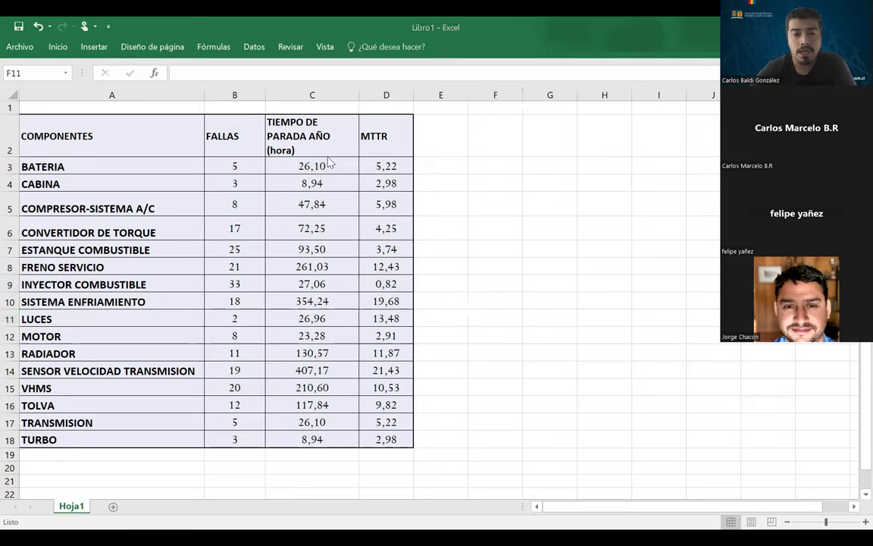
- Clear the MTTR values in D3:D18, keeping the column header
drag(388, 166, 385, 437)
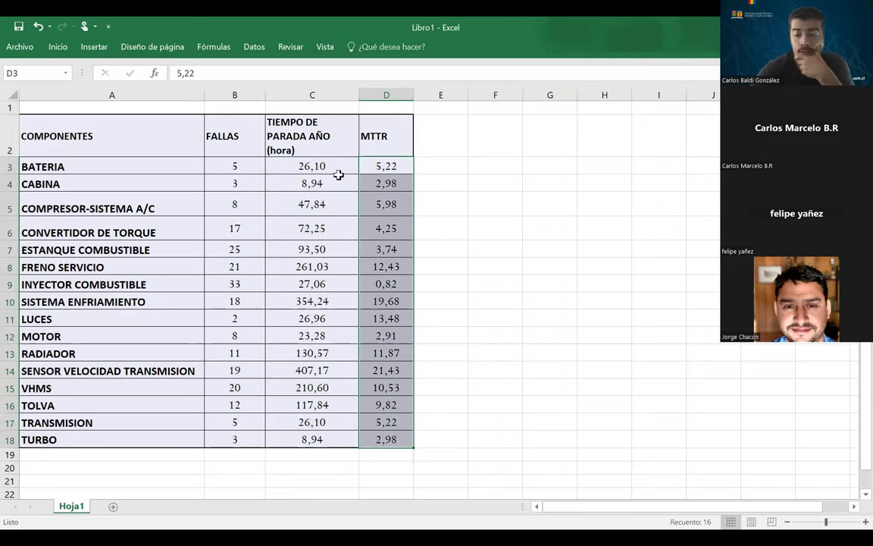
key(Delete)
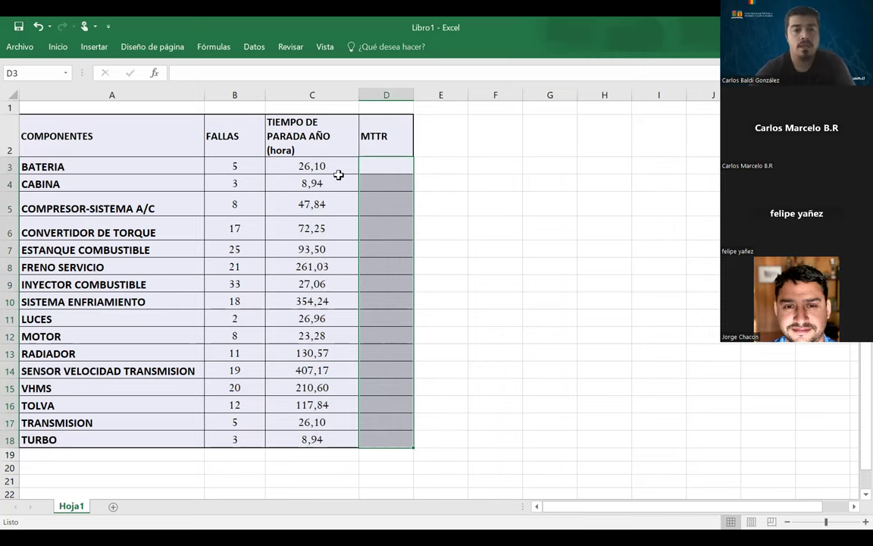
click(241, 165)
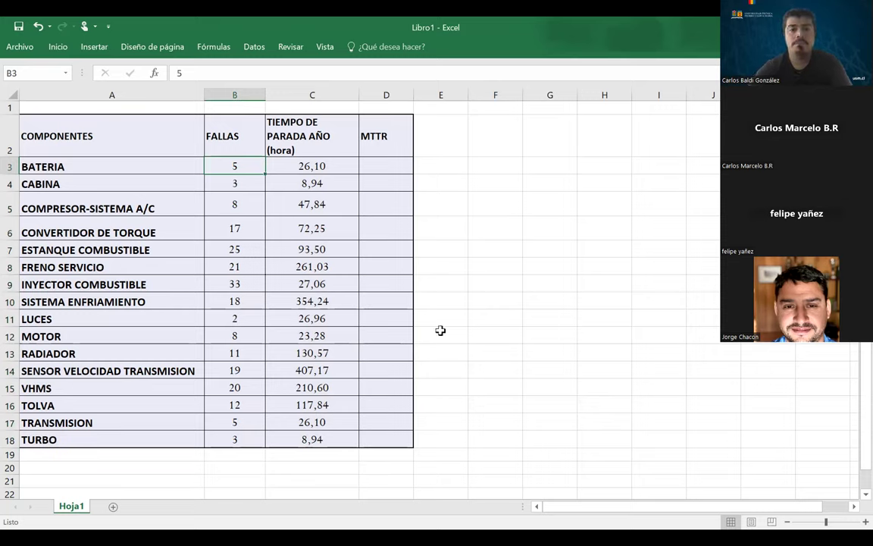
key(Right)
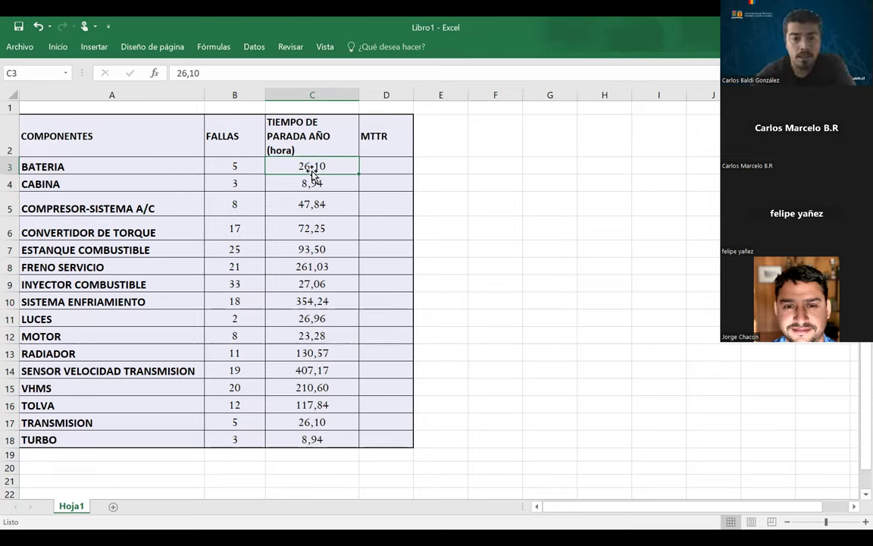
- Replace the decimal comma with a point in BATERIA's downtime in C3, entering 26.10
drag(306, 166, 293, 432)
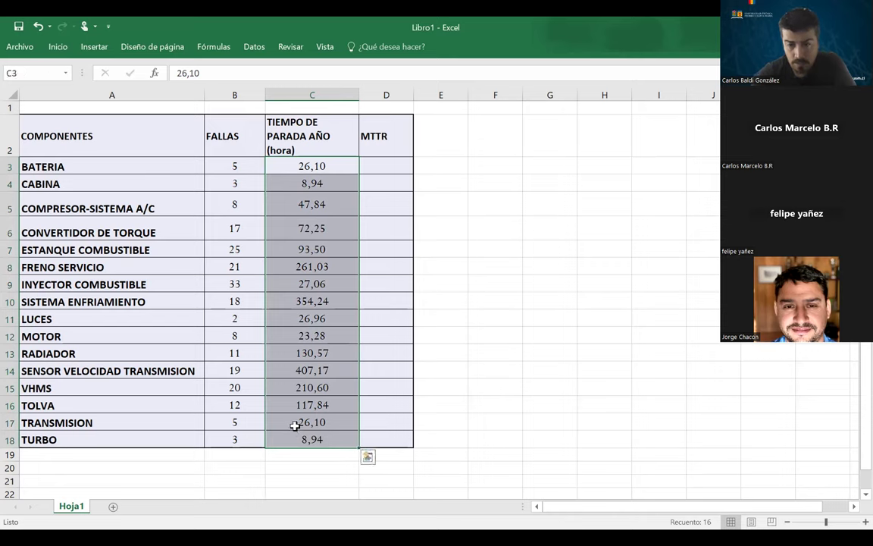
click(487, 372)
double_click(315, 168)
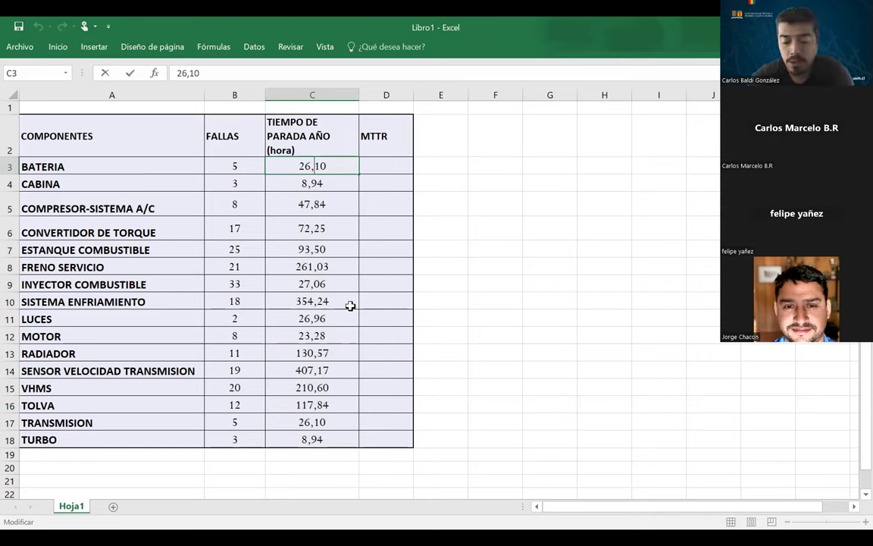
key(BackSpace)
text(.)
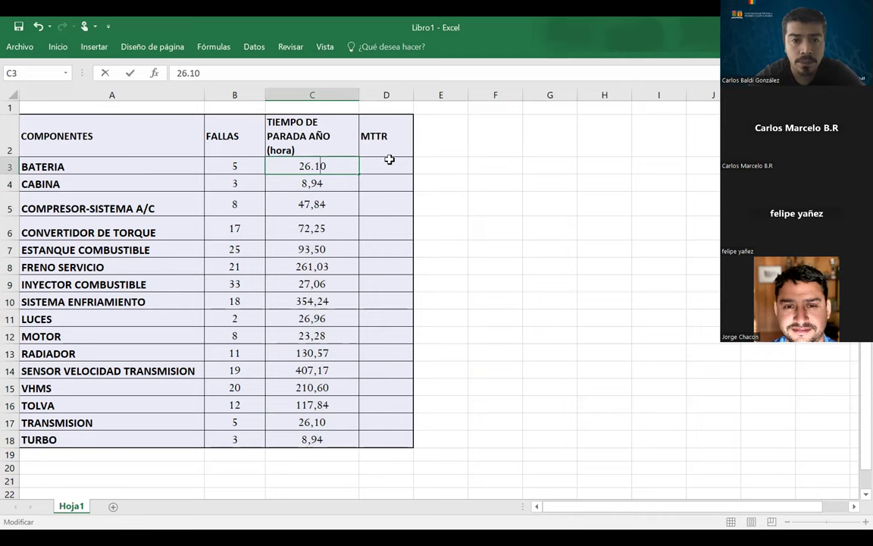
click(389, 161)
right_click(389, 162)
key(Escape)
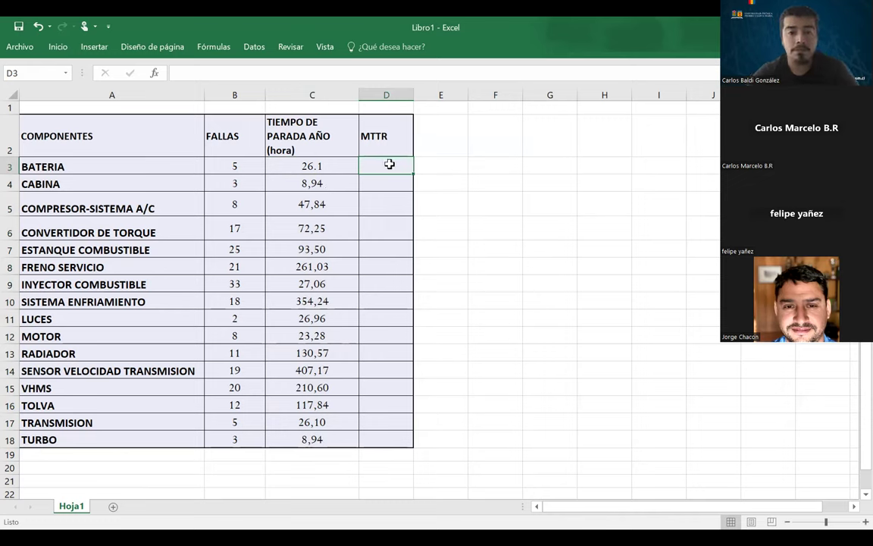
- Calculate BATERIA's MTTR in D3 with the formula =C3/B3
text(=)
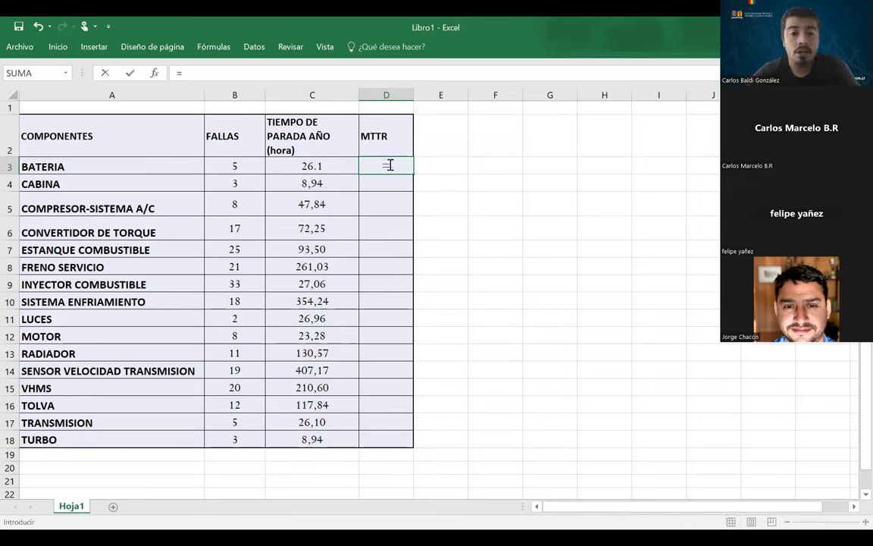
click(311, 167)
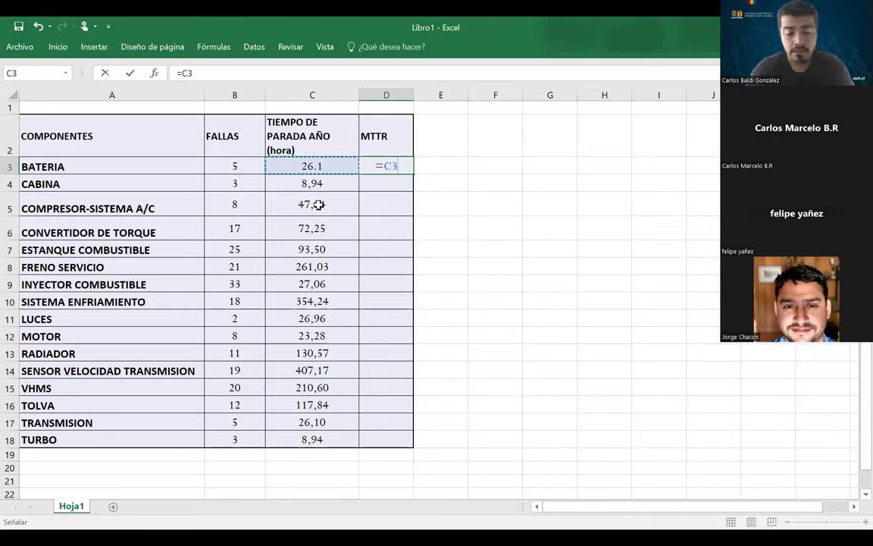
text(/)
click(236, 165)
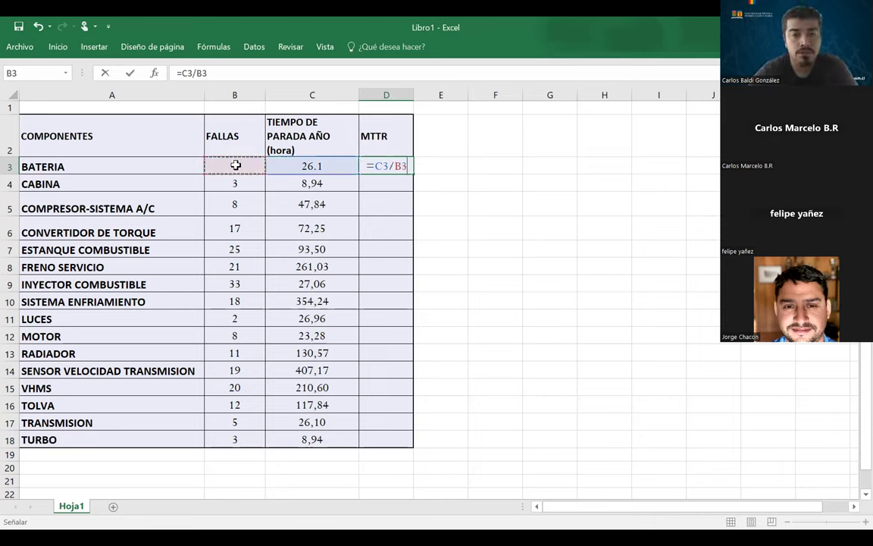
key(Return)
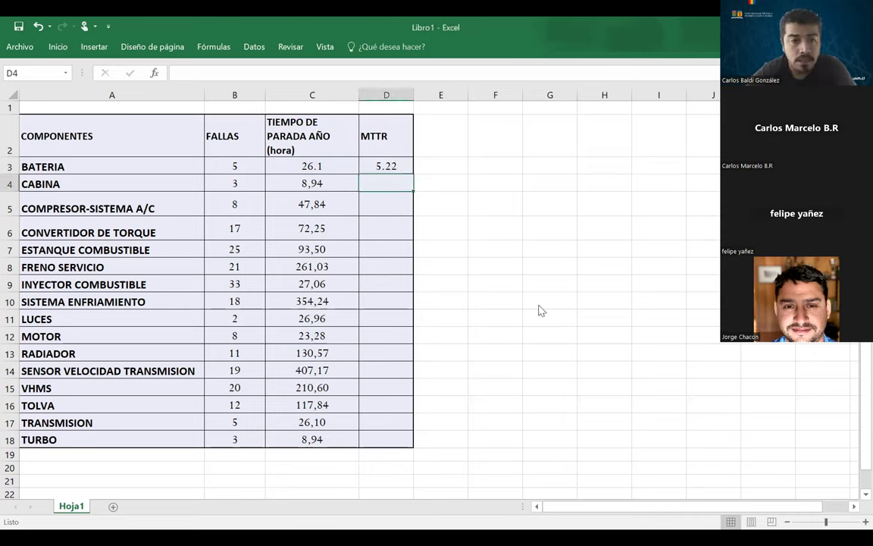
- Fill the MTTR formula from D3 down to D18 for the remaining components
click(388, 166)
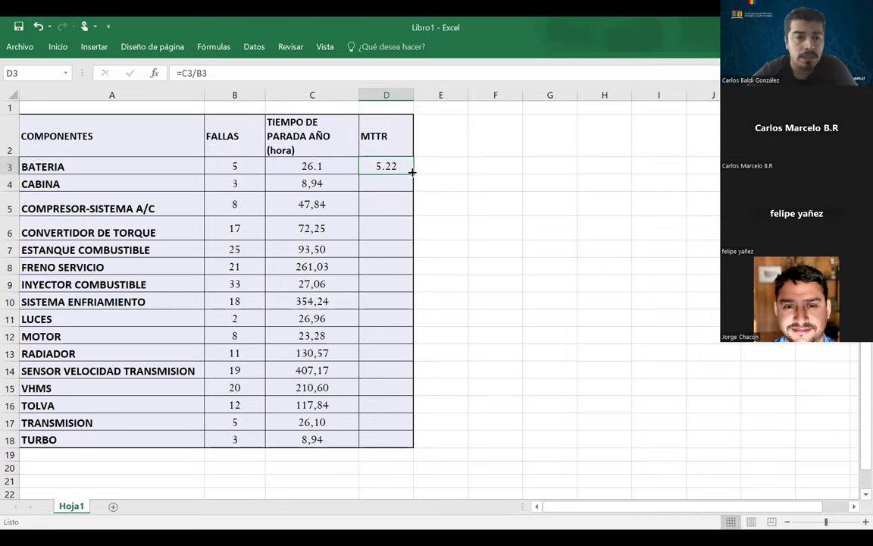
drag(411, 172, 413, 182)
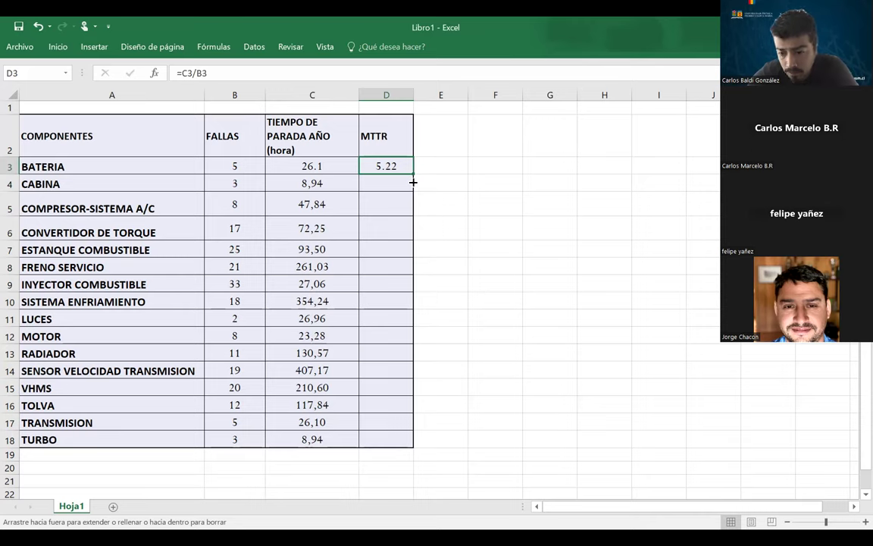
drag(413, 182, 397, 442)
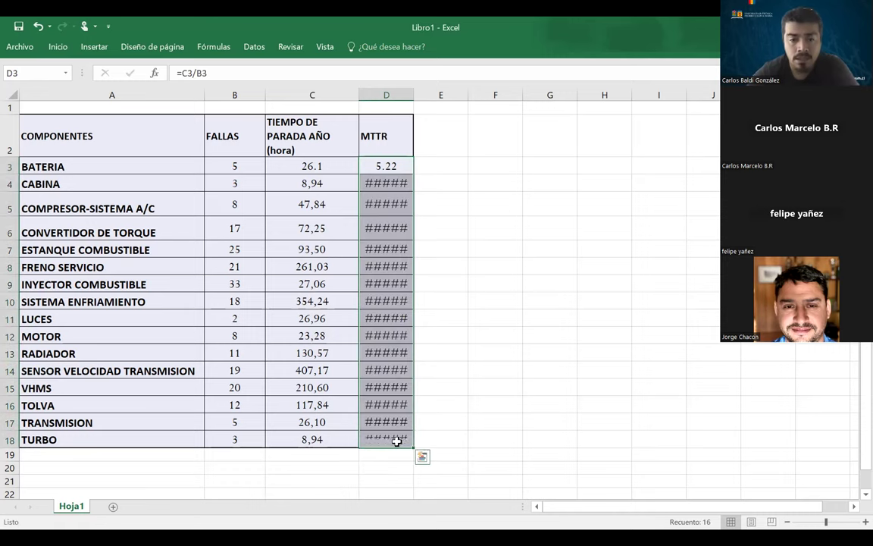
- Replace the decimal commas with points in CABINA's and COMPRESOR-SISTEMA A/C's downtimes, entering 8.94 in C4 and 47.84 in C5
click(432, 183)
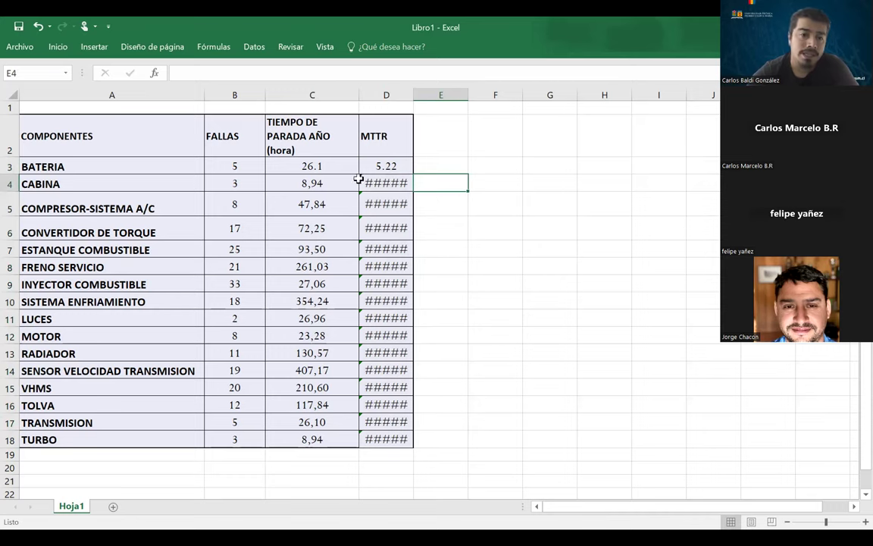
double_click(314, 185)
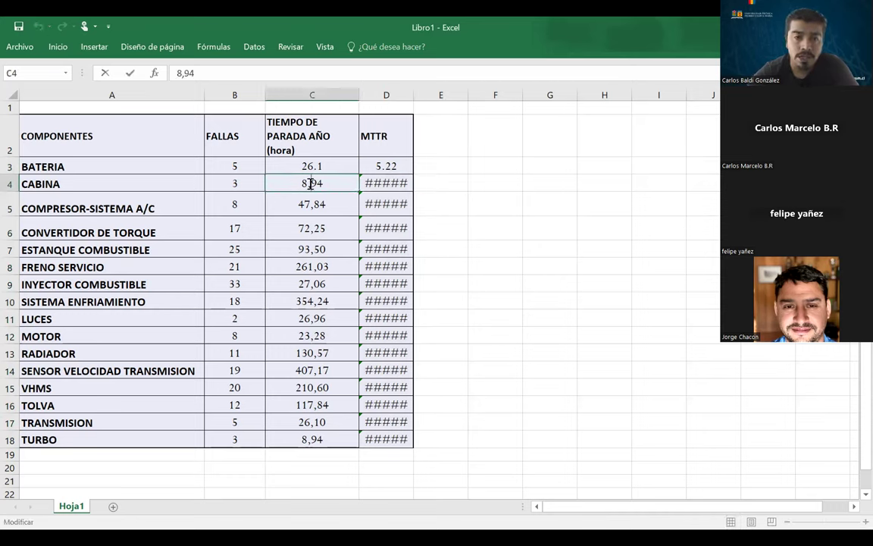
key(BackSpace)
text(.)
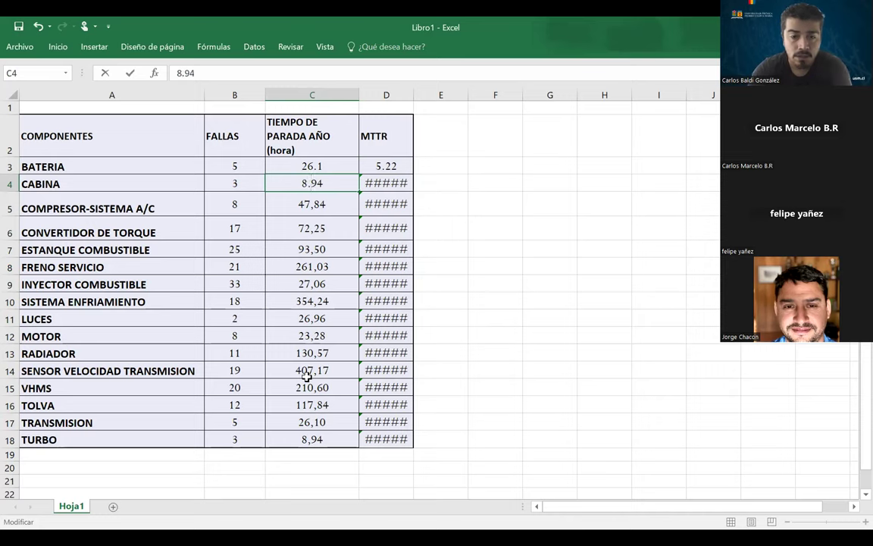
key(Return)
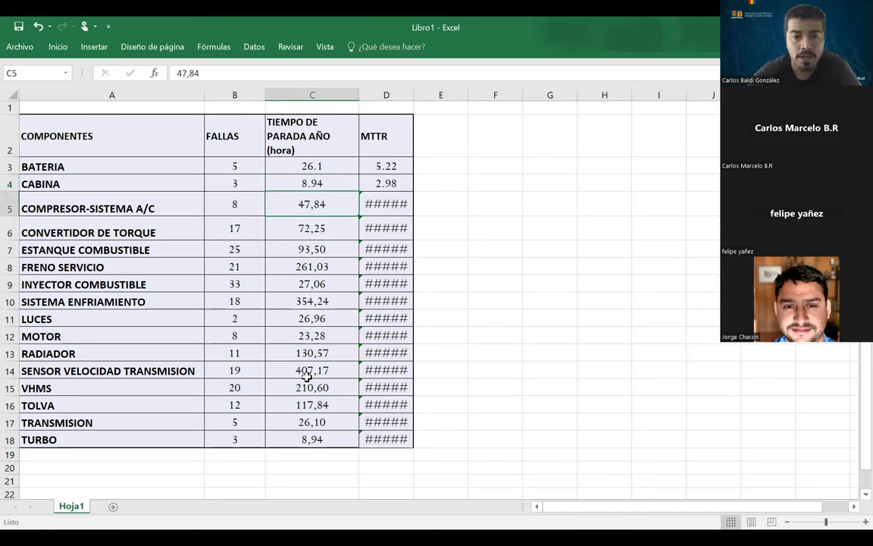
double_click(313, 204)
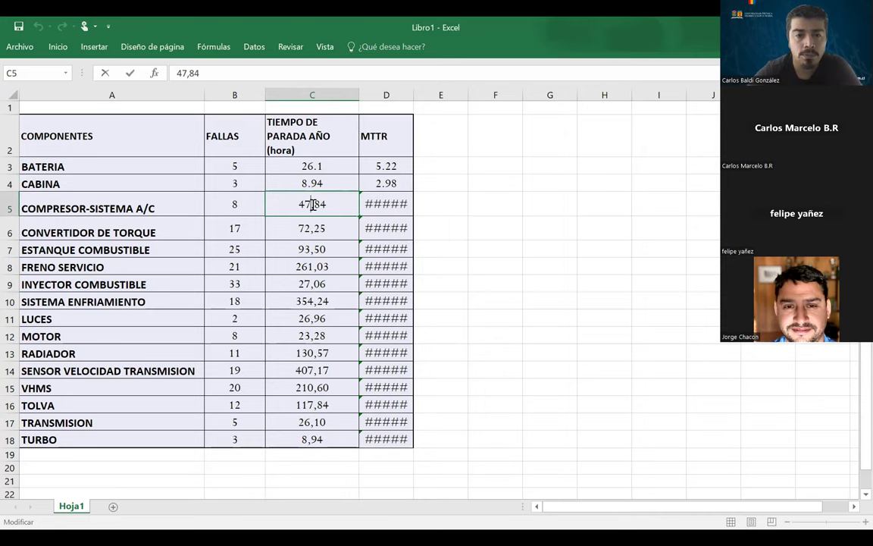
key(BackSpace)
text(.)
key(Return)
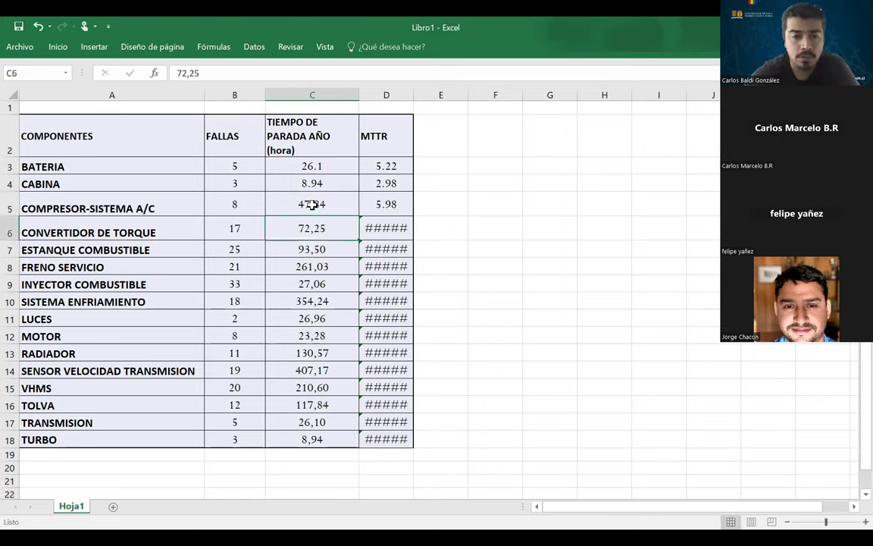
- Correct the decimal separators of CONVERTIDOR DE TORQUE and ESTANQUE COMBUSTIBLE downtimes, entering 72.25 in C6 and 93.50 in C7
double_click(313, 226)
key(BackSpace)
text(.)
key(Return)
double_click(312, 249)
key(BackSpace)
text(.)
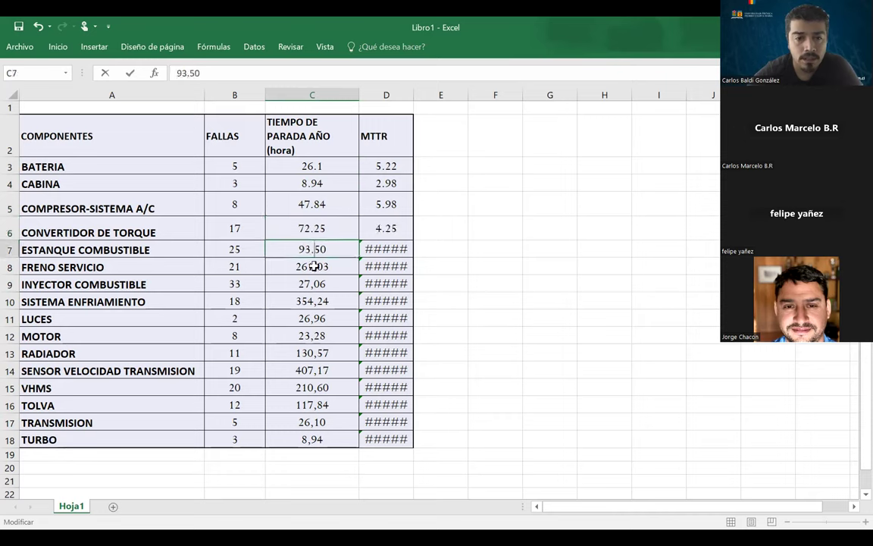
key(Return)
- Correct the decimal separators of FRENO SERVICIO and INYECTOR COMBUSTIBLE downtimes, entering 261.03 in C8 and 27.06 in C9
double_click(315, 265)
key(BackSpace)
text(.)
key(Return)
double_click(316, 284)
key(BackSpace)
text(.)
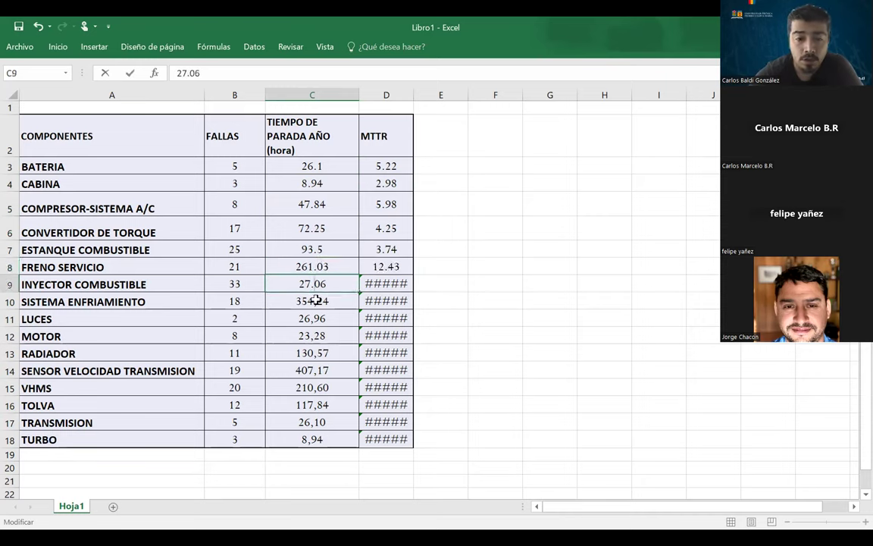
key(Return)
- Correct the decimal separators of SISTEMA ENFRIAMIENTO and LUCES downtimes, entering 354.24 in C10 and 26.96 in C11
double_click(317, 301)
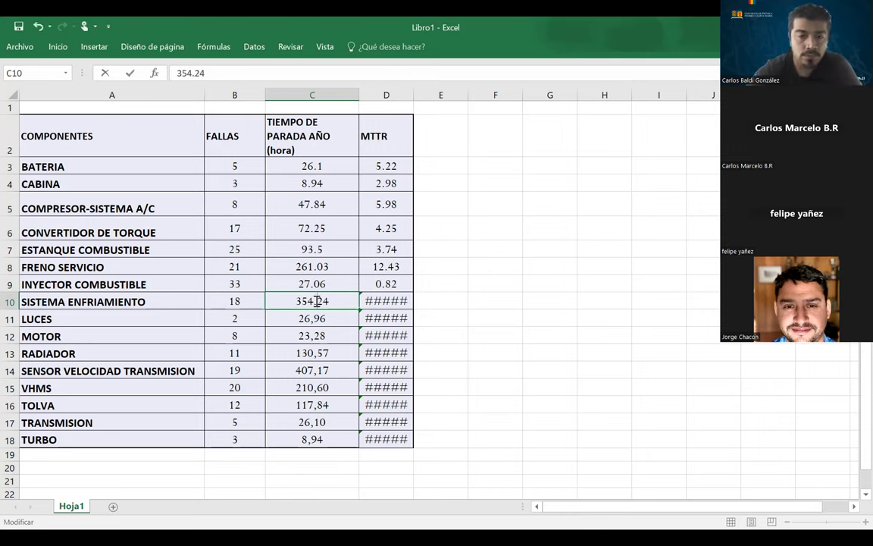
double_click(316, 318)
key(BackSpace)
text(.)
- Correct the decimal separators of MOTOR and RADIADOR downtimes, entering 23.28 in C12 and 130.57 in C13
click(314, 335)
key(ctrl+Up)
click(314, 335)
double_click(315, 335)
key(BackSpace)
text(.)
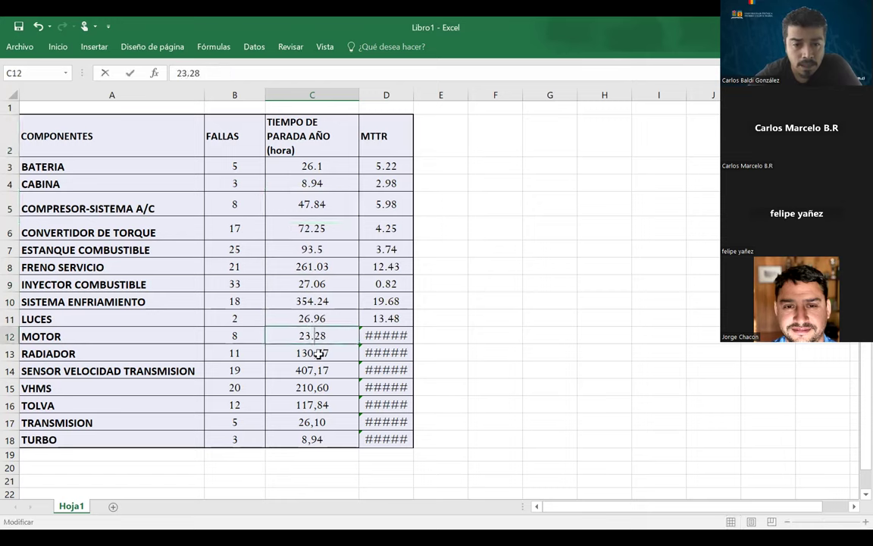
click(319, 353)
double_click(319, 353)
key(BackSpace)
text(.)
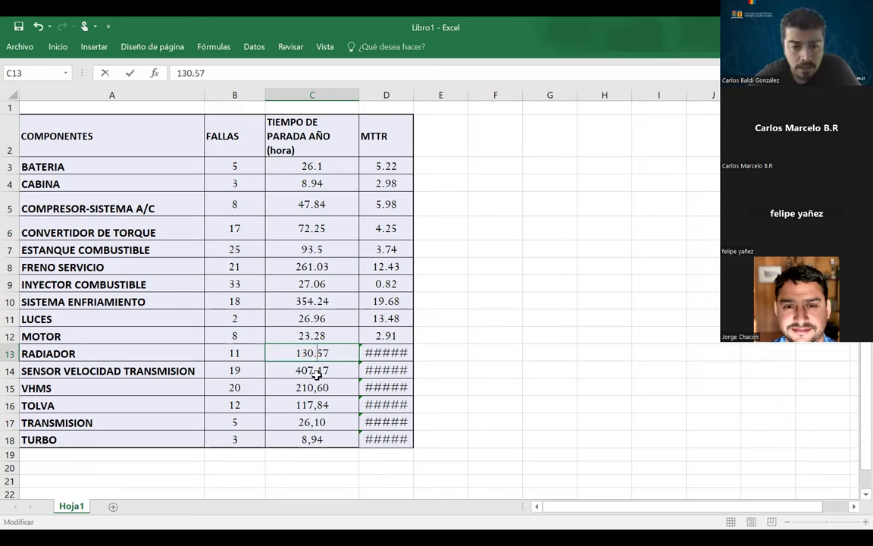
- Correct the decimal separators of SENSOR VELOCIDAD TRANSMISION and VHMS downtimes, entering 407.17 in C14 and 210.60 in C15
double_click(316, 372)
key(BackSpace)
text(.)
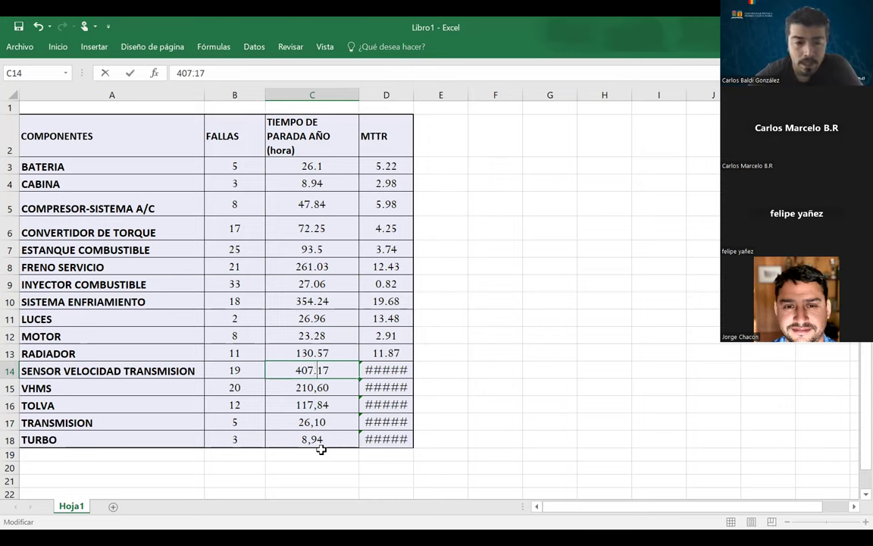
double_click(318, 387)
key(BackSpace)
text(.)
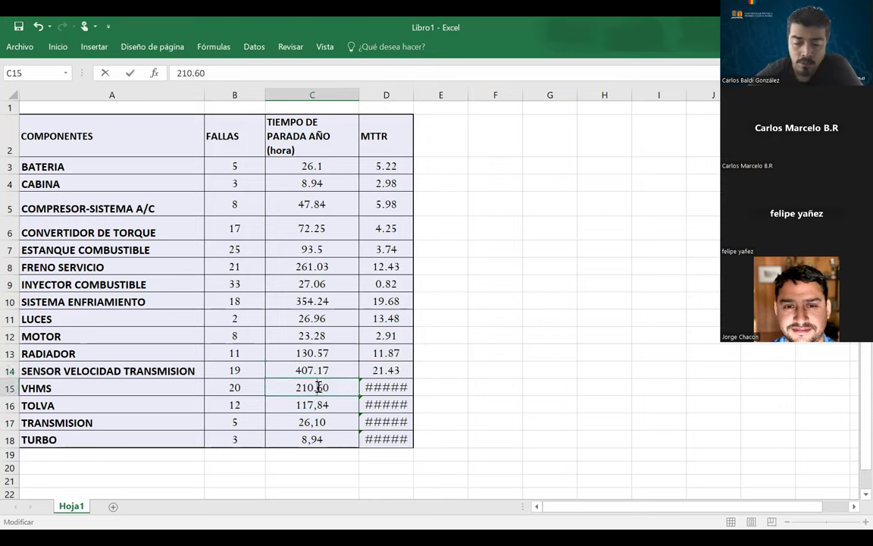
- Correct the decimal separators of TOLVA and TRANSMISION downtimes, entering 117.84 in C16 and 26.10 in C17
click(314, 404)
double_click(313, 404)
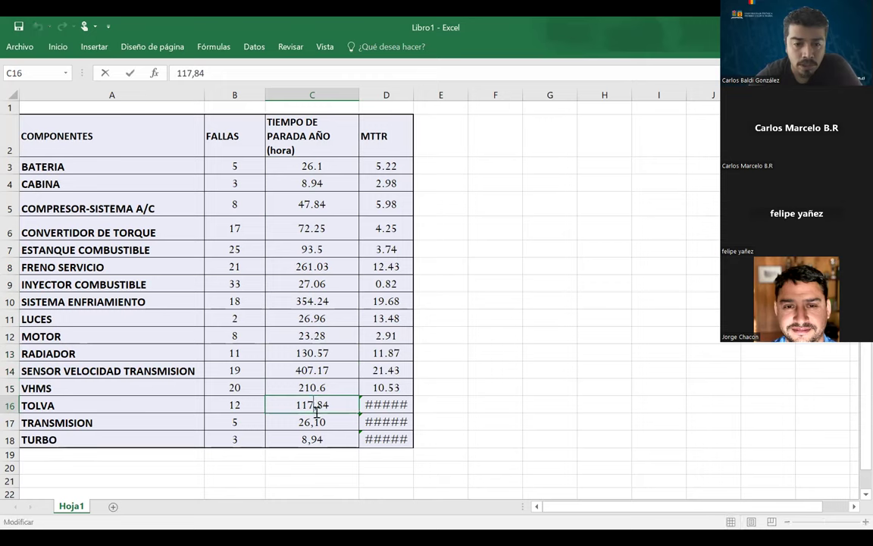
key(BackSpace)
text(.)
click(316, 419)
double_click(316, 421)
key(BackSpace)
text(.)
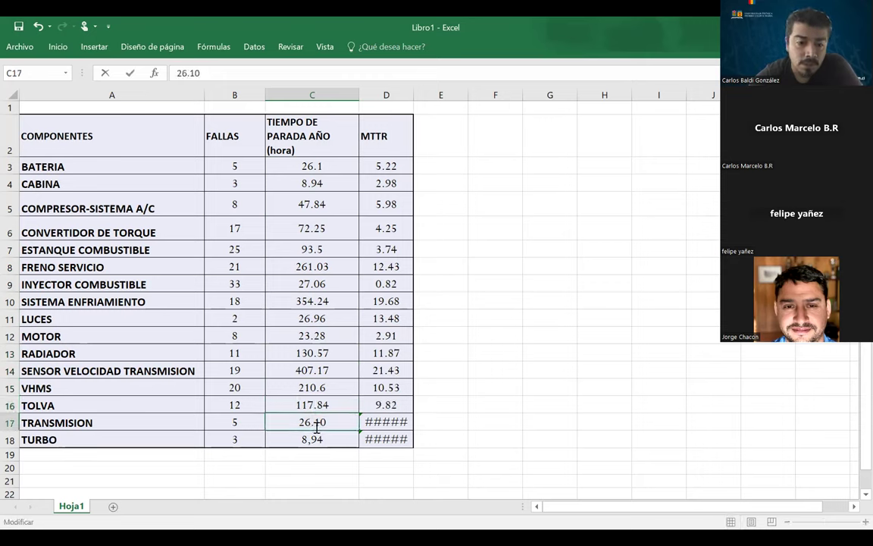
- Replace the decimal comma with a point in TURBO's downtime in C18, entering 8.94
click(312, 438)
double_click(311, 439)
key(BackSpace)
text(.)
click(563, 365)
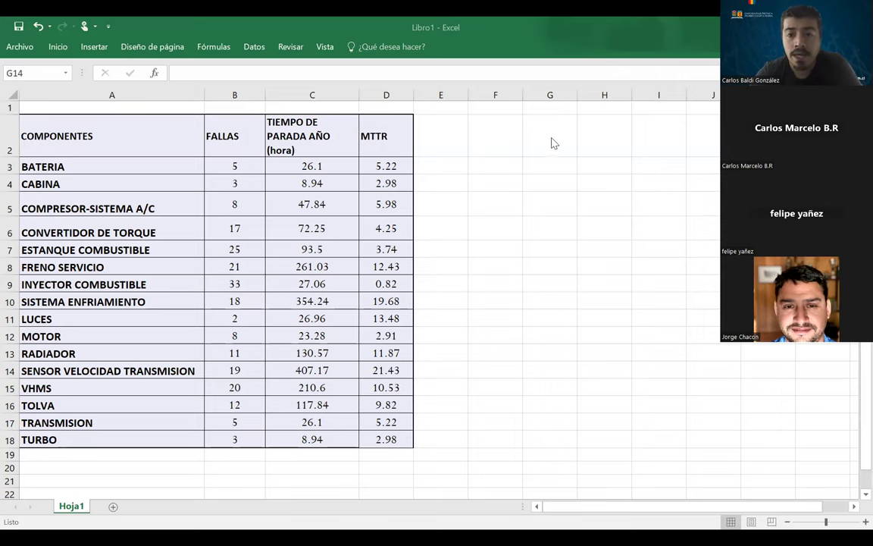
- Review BATERIA's MTTR formula in D3 and restore it to =C3/B3 after the accidental insertion of a B1 reference
click(391, 166)
double_click(391, 165)
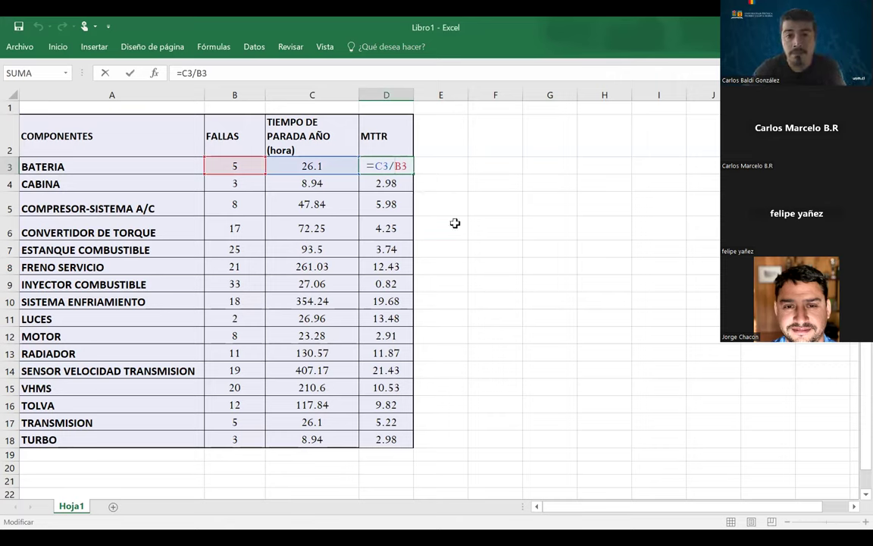
click(224, 106)
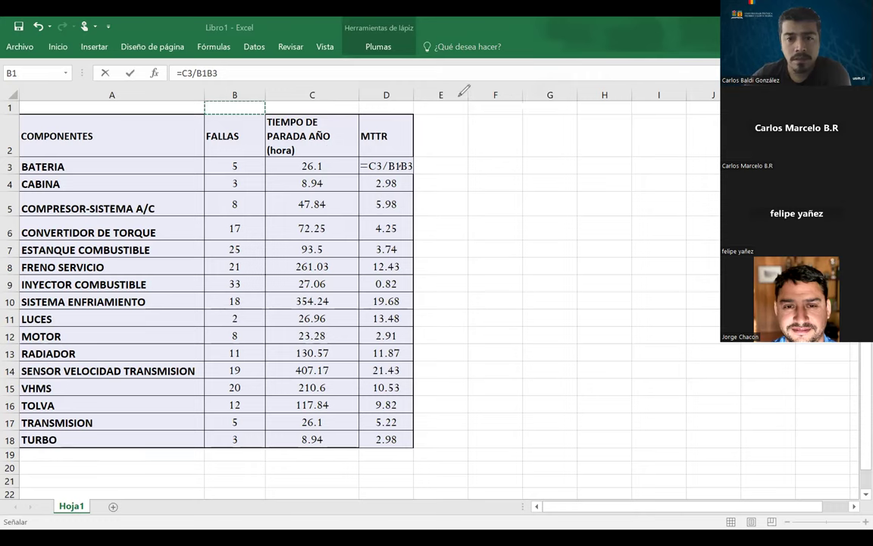
key(BackSpace)
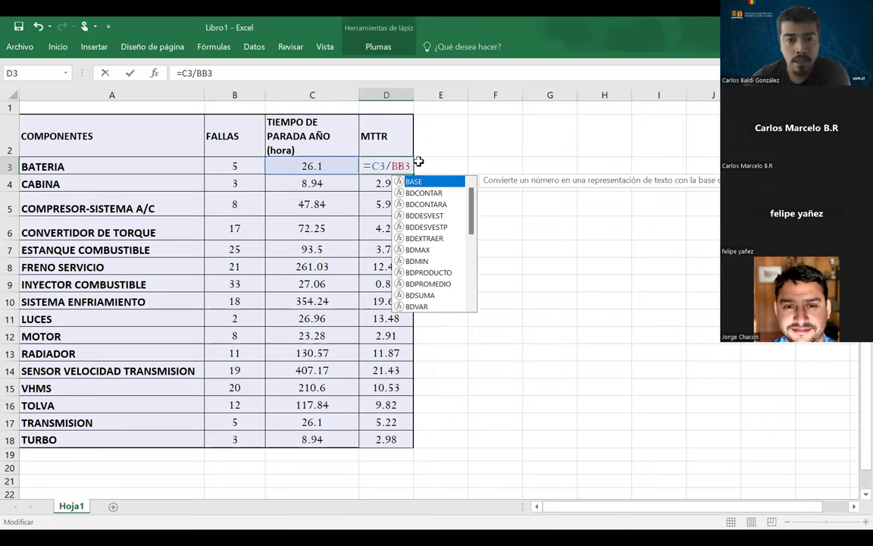
key(BackSpace)
key(Return)
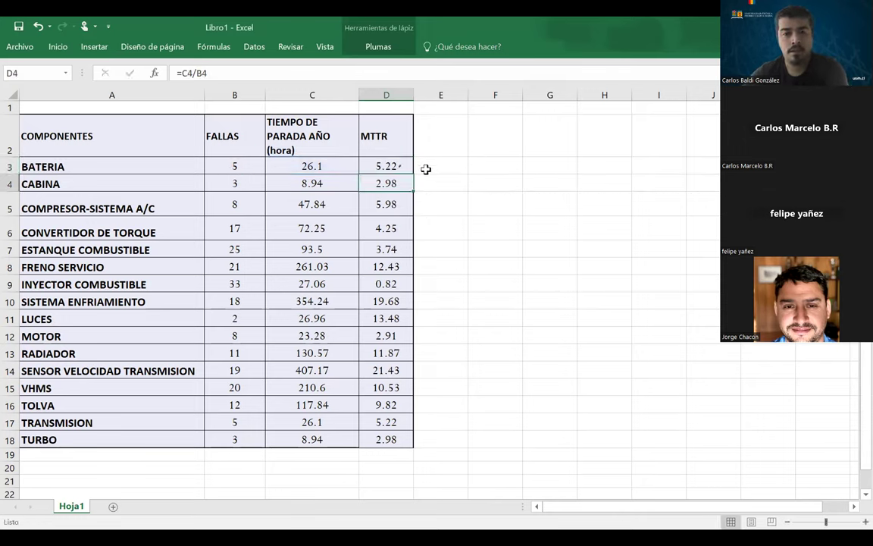
click(383, 163)
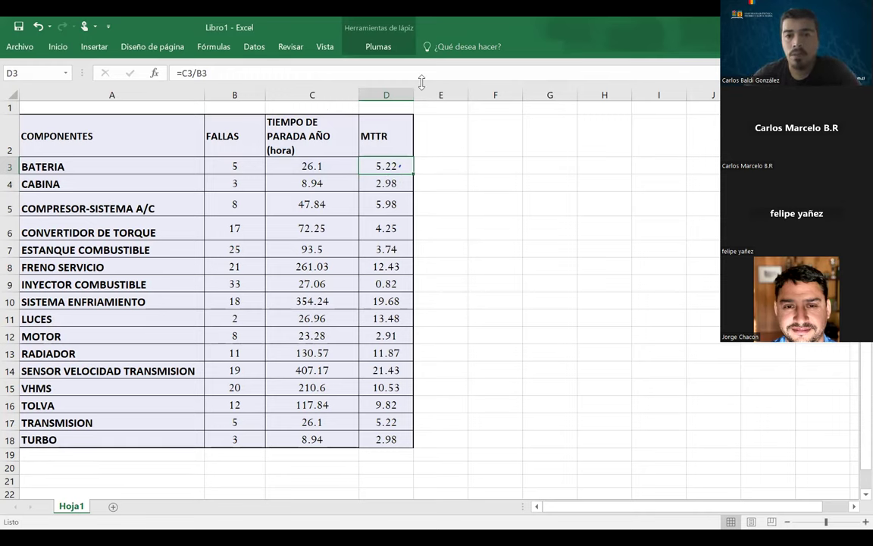
- Handwrite the general formula MTTR = Σ TTR / n in ink on the empty cells beside the table
mouse_move(531, 217)
mouse_down()
mouse_move(520, 171)
mouse_move(509, 191)
mouse_up()
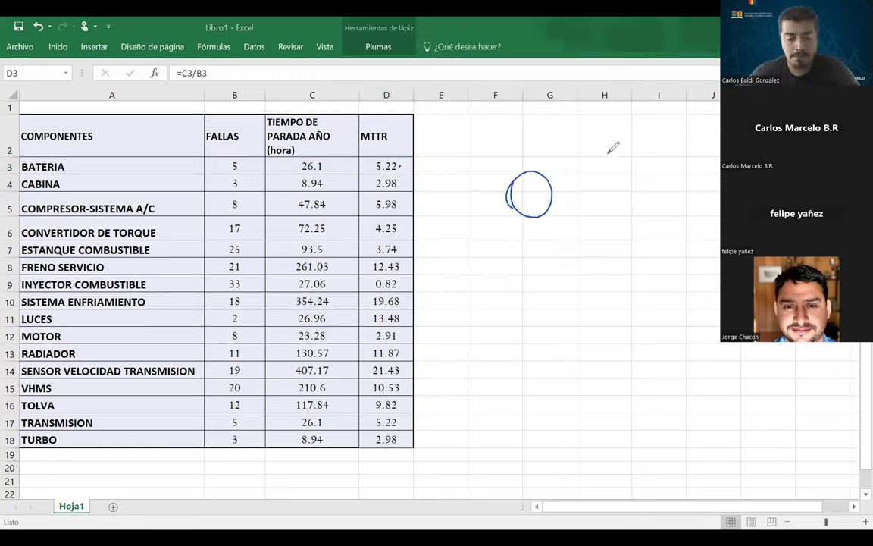
key(ctrl+z)
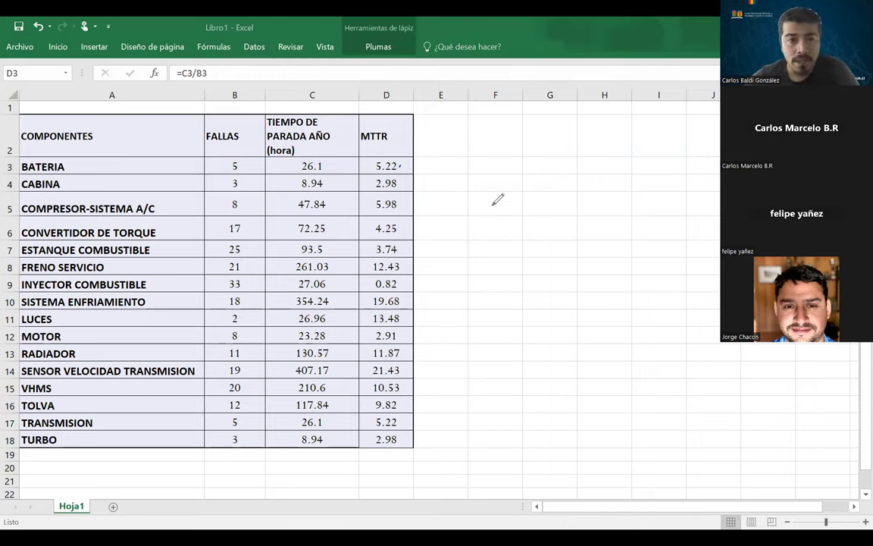
mouse_move(454, 226)
mouse_down()
mouse_move(456, 197)
mouse_move(476, 229)
mouse_move(534, 222)
mouse_move(561, 208)
mouse_up()
drag(553, 215, 562, 214)
mouse_move(582, 178)
mouse_down()
mouse_move(591, 177)
mouse_move(583, 177)
mouse_up()
mouse_move(638, 172)
mouse_down()
mouse_move(638, 194)
mouse_move(653, 167)
mouse_up()
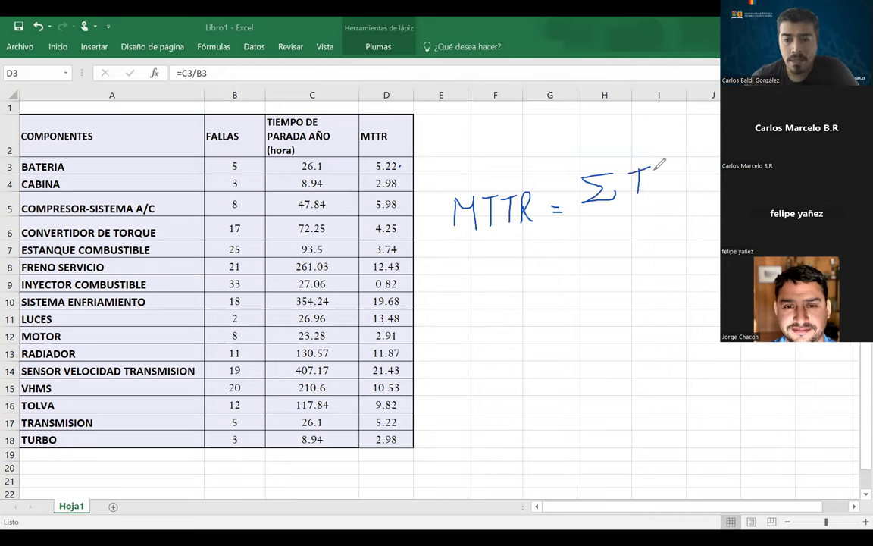
drag(659, 171, 659, 191)
mouse_move(652, 171)
mouse_down()
mouse_move(678, 162)
mouse_move(690, 185)
mouse_up()
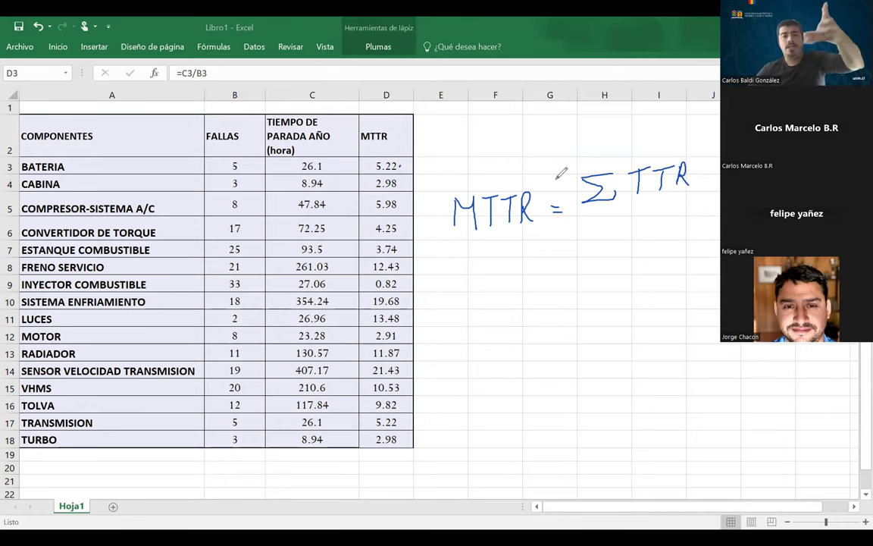
mouse_move(318, 110)
mouse_down()
mouse_move(275, 115)
mouse_move(301, 156)
mouse_move(321, 111)
mouse_up()
key(ctrl+z)
drag(582, 204, 686, 196)
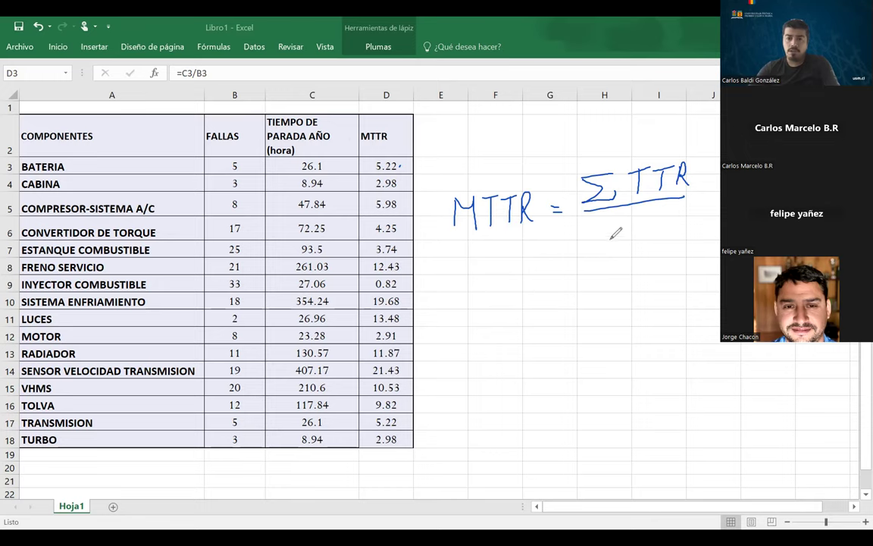
mouse_move(620, 232)
mouse_down()
mouse_move(631, 220)
mouse_move(645, 229)
mouse_up()
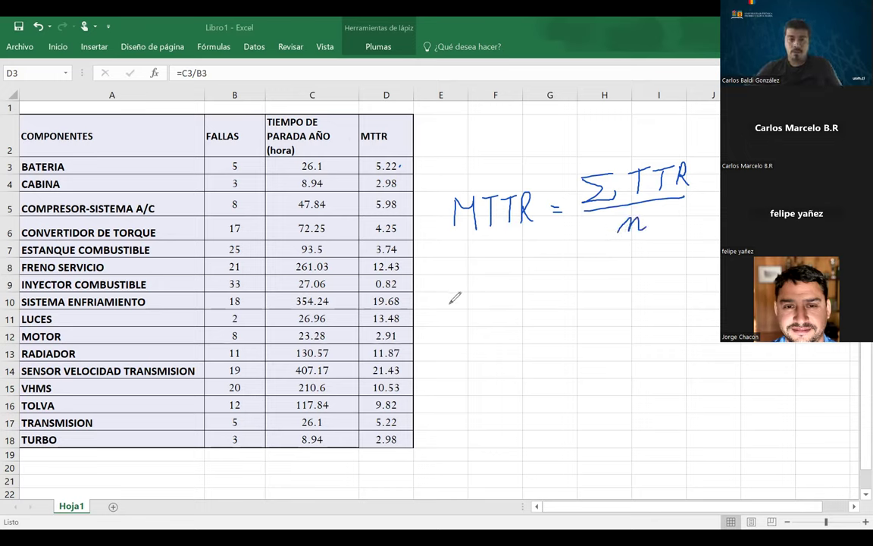
- Handwrite the BATERIA example below the general formula as MTTR = 26,1 / 5
mouse_move(457, 275)
mouse_down()
mouse_move(459, 301)
mouse_move(544, 282)
mouse_up()
drag(473, 355, 471, 323)
mouse_move(462, 328)
mouse_down()
mouse_move(490, 345)
mouse_move(512, 321)
mouse_move(502, 341)
mouse_move(531, 319)
mouse_up()
mouse_move(520, 320)
mouse_down()
mouse_move(520, 340)
mouse_move(533, 319)
mouse_up()
mouse_move(533, 319)
mouse_down()
mouse_move(549, 335)
mouse_move(580, 314)
mouse_up()
drag(574, 320, 637, 297)
click(652, 296)
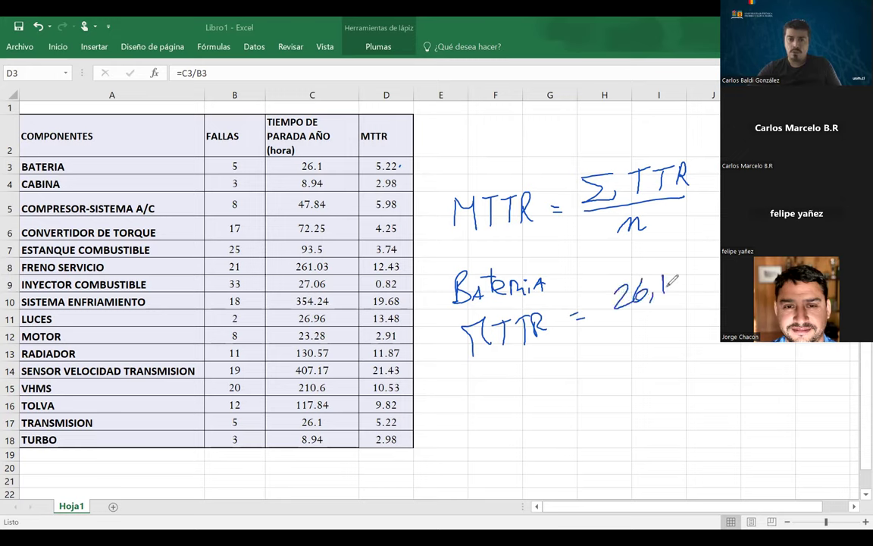
mouse_move(617, 321)
mouse_down()
mouse_move(666, 312)
mouse_move(632, 349)
mouse_move(648, 325)
mouse_up()
- Handwrite the example's result, MTTR = 5,22, and clear all the ink annotations from the sheet
mouse_move(485, 390)
mouse_down()
mouse_move(482, 416)
mouse_move(505, 413)
mouse_move(532, 390)
mouse_move(520, 413)
mouse_move(553, 388)
mouse_move(543, 414)
mouse_move(559, 413)
mouse_up()
mouse_move(559, 391)
mouse_down()
mouse_move(571, 410)
mouse_move(598, 393)
mouse_move(620, 409)
mouse_up()
mouse_move(645, 401)
mouse_down()
mouse_move(642, 410)
mouse_move(686, 406)
mouse_up()
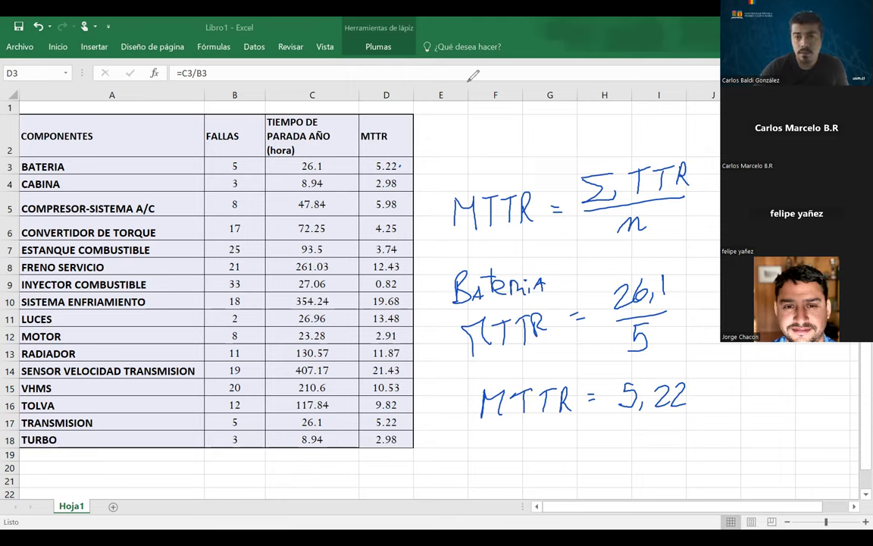
key(Escape)
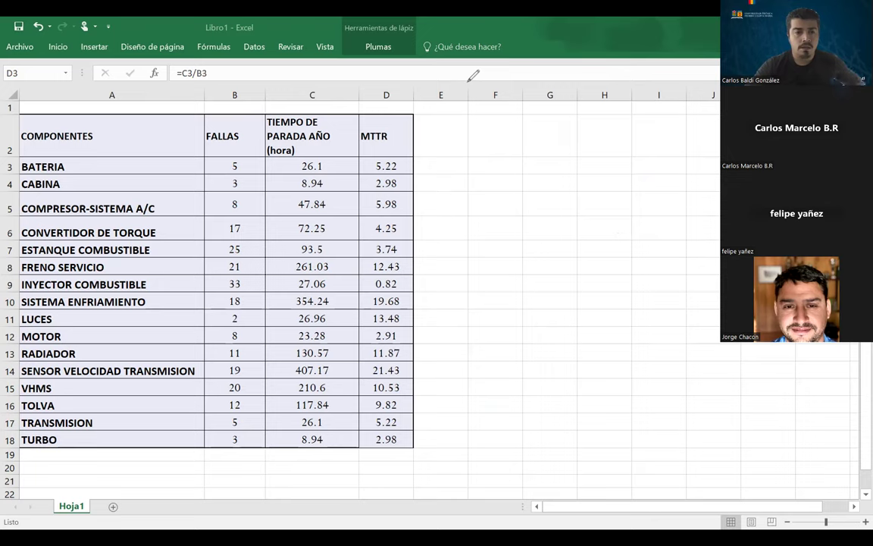
key(Escape)
- Set the number of failures for LUCES in B11 to 68
double_click(226, 318)
text(6)
key(Delete)
text(8)
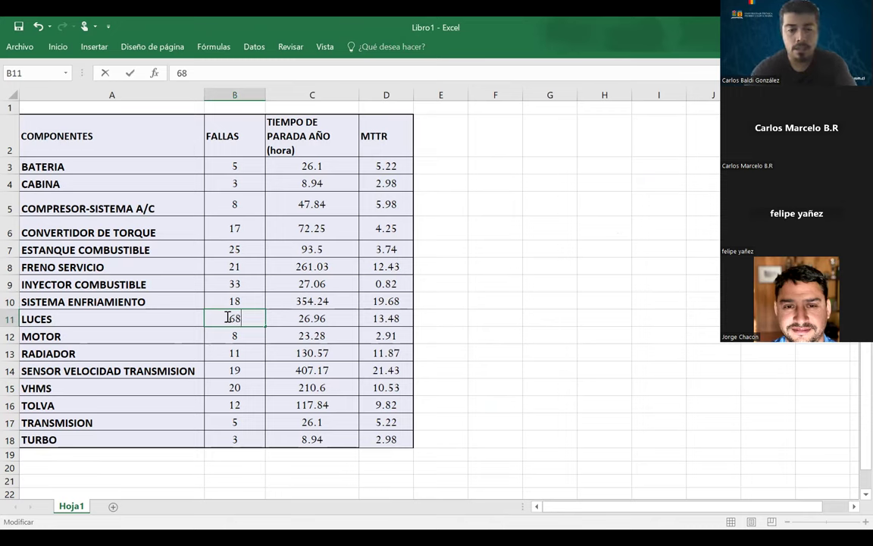
key(Return)
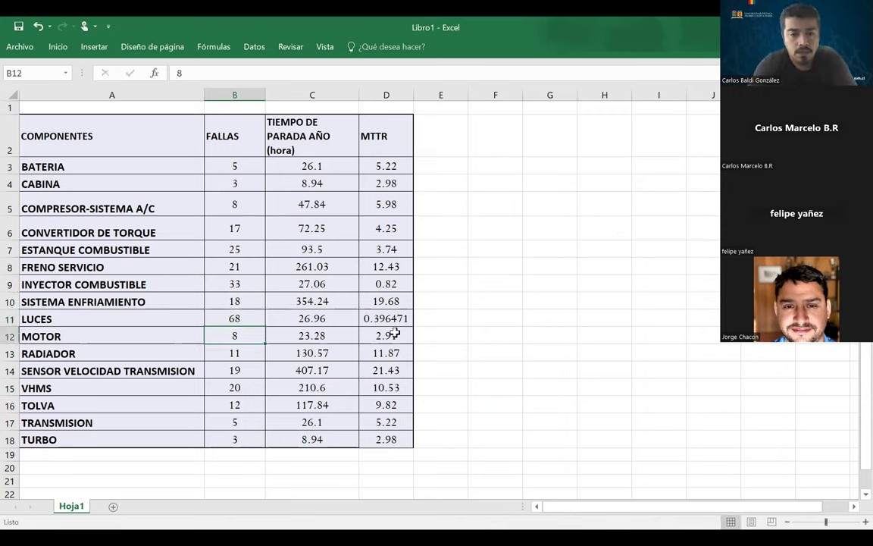
- Set the annual downtime for LUCES in C11 to 46.96 hours
double_click(292, 319)
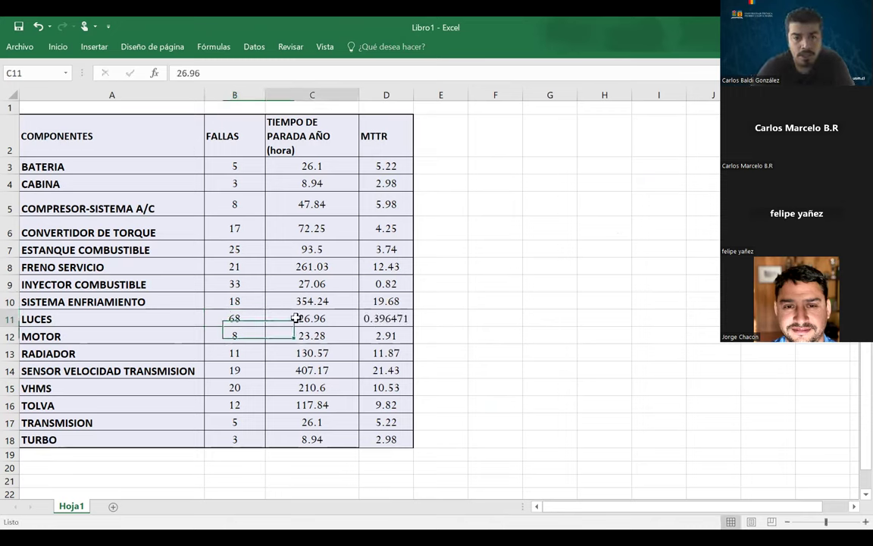
key(Delete)
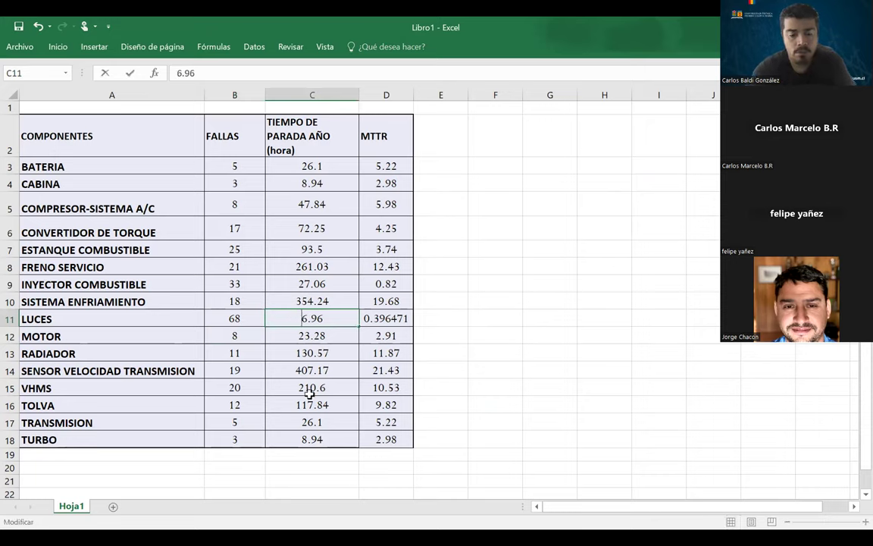
text(4)
key(Return)
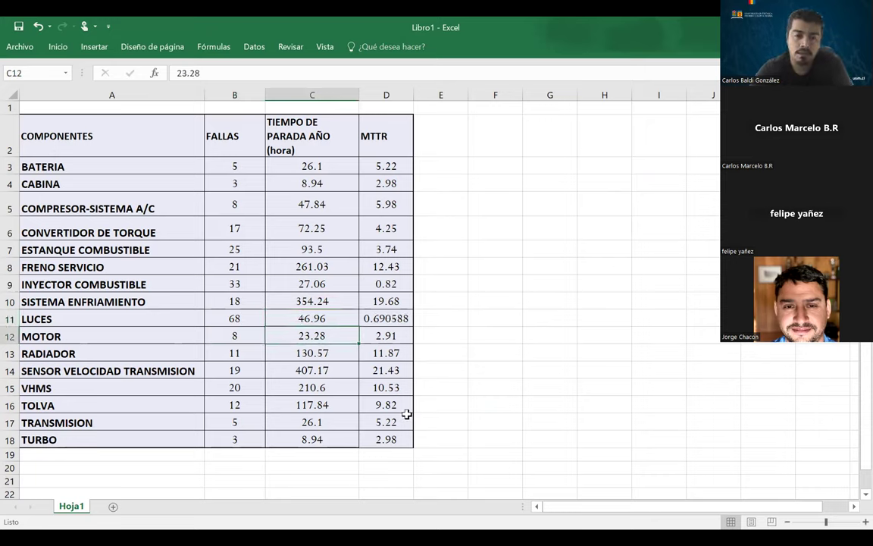
click(464, 381)
drag(549, 413, 497, 405)
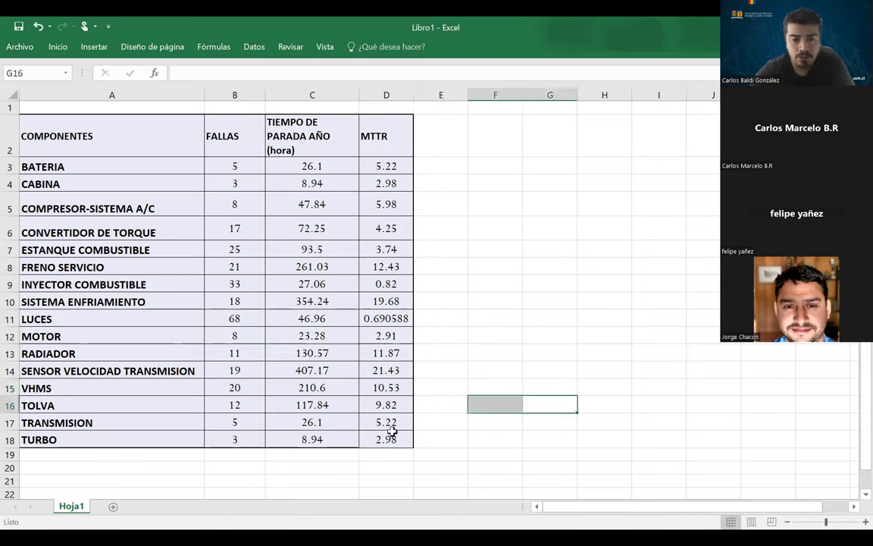
click(396, 437)
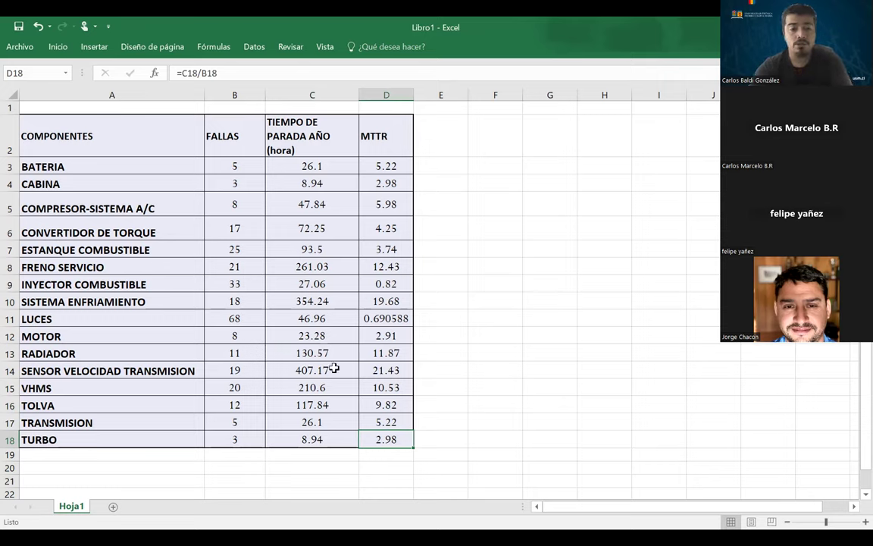
- Label the row below TURBO as PROMEDIO in A19
click(153, 455)
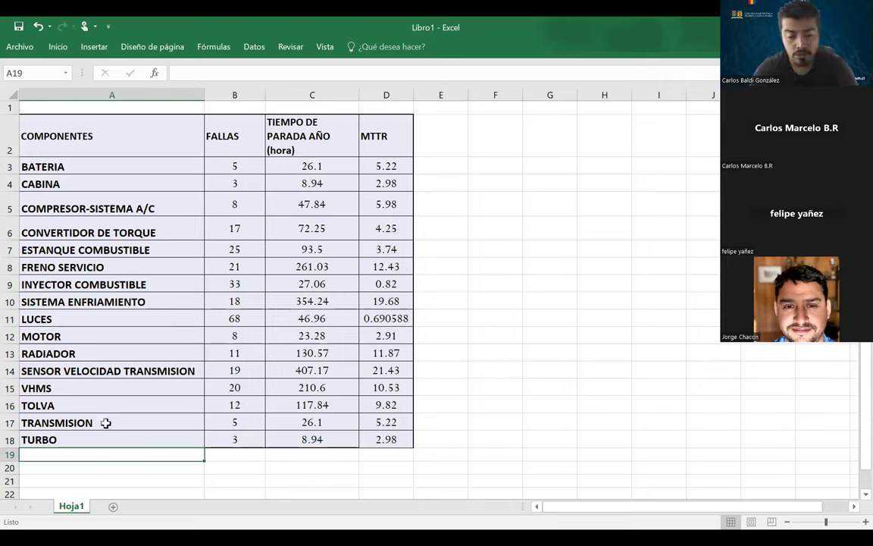
text(PROMEDIO)
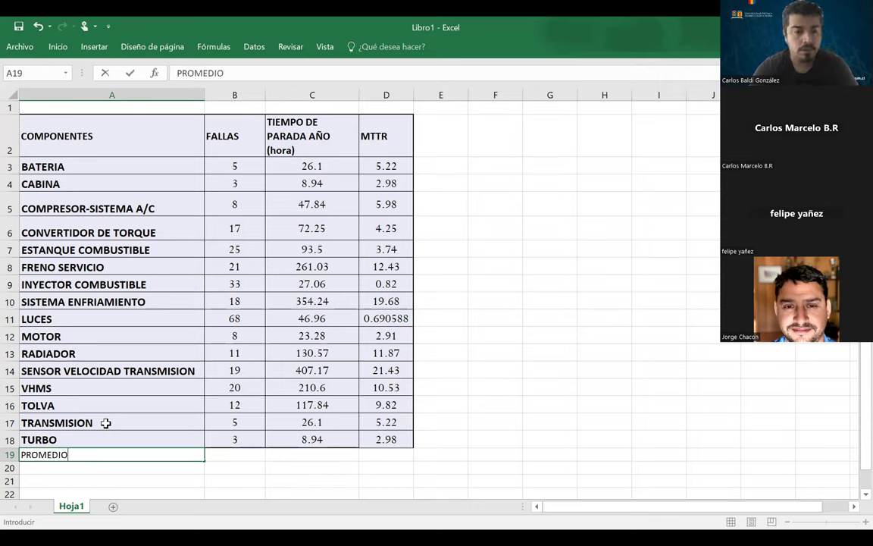
click(477, 441)
- Fill the PROMEDIO row A19:D19 with yellow and give it all borders with a thick outside border
drag(133, 454, 382, 455)
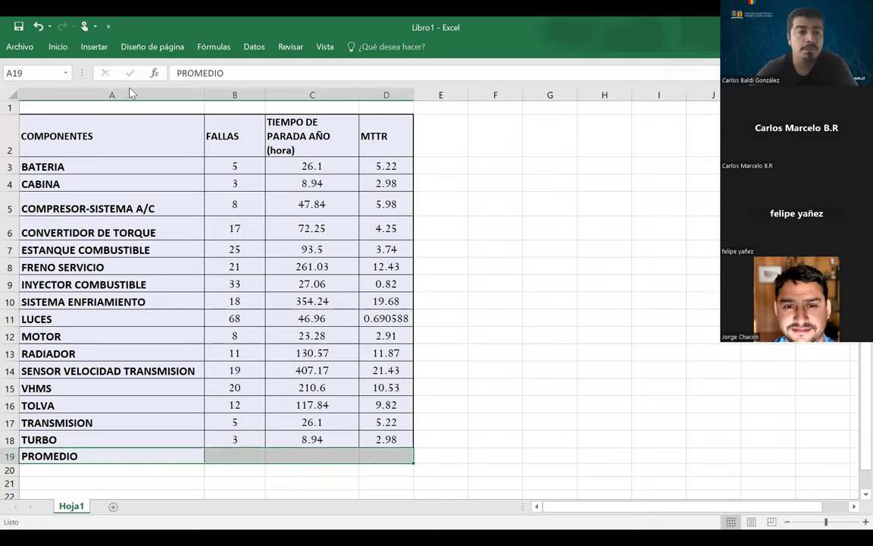
click(57, 46)
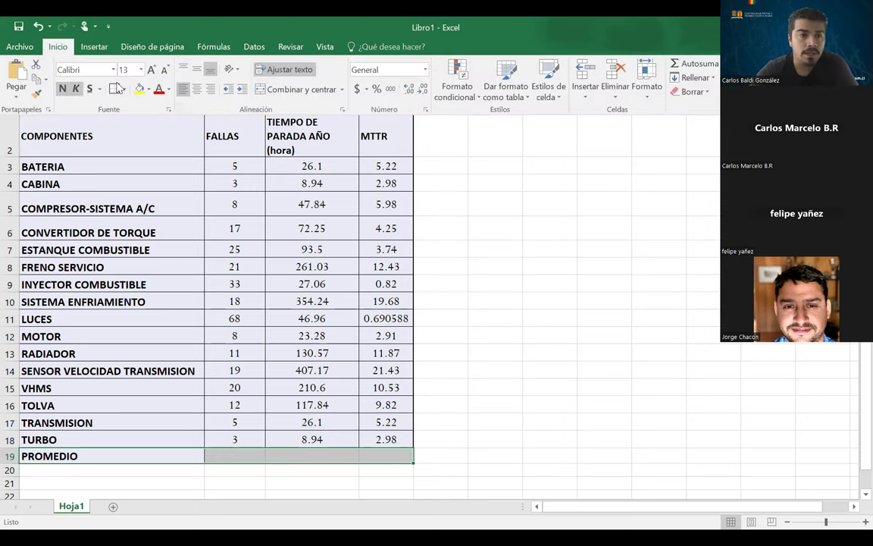
click(138, 89)
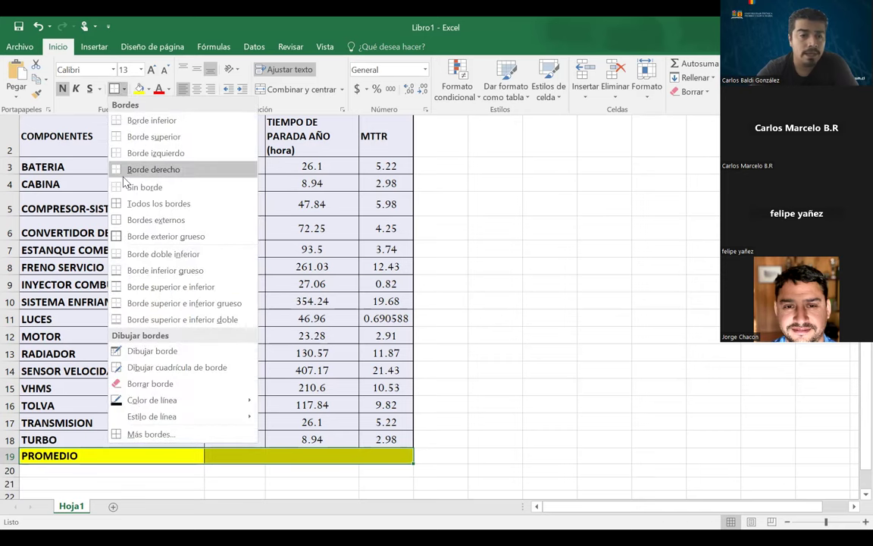
click(122, 203)
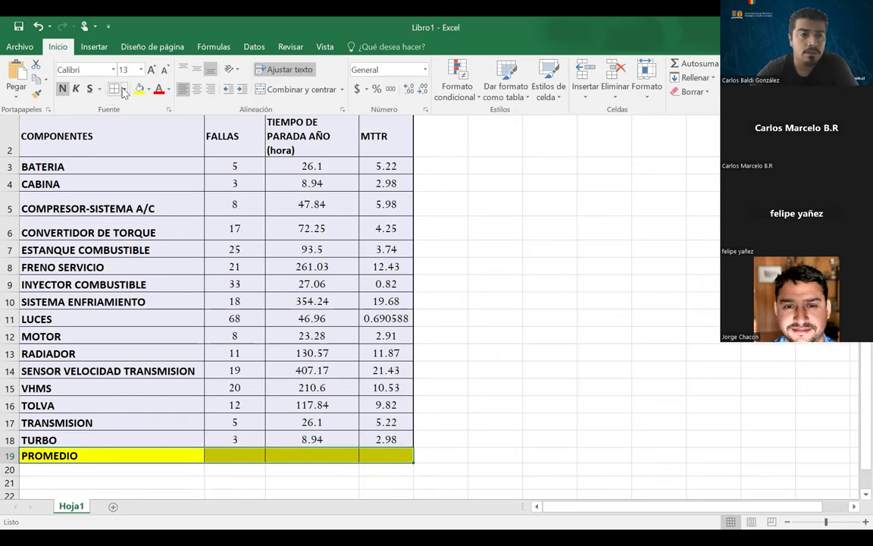
click(121, 89)
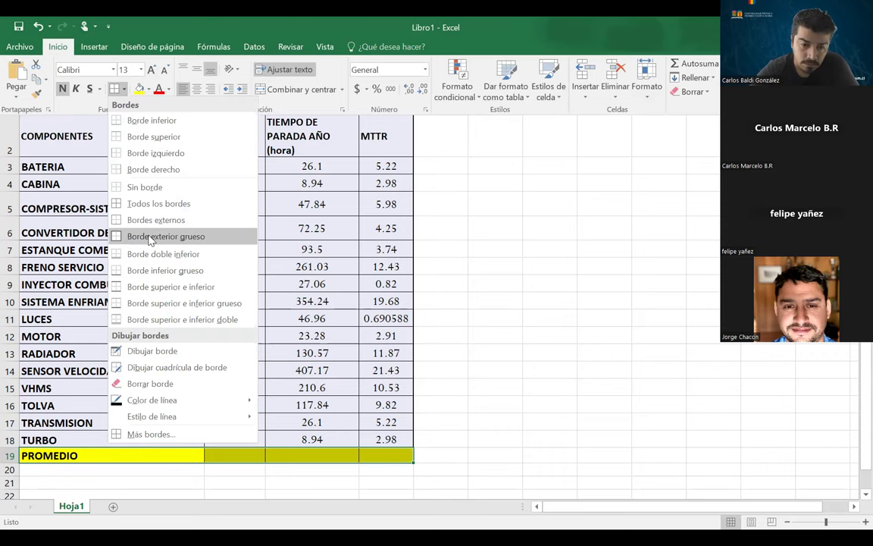
key(Escape)
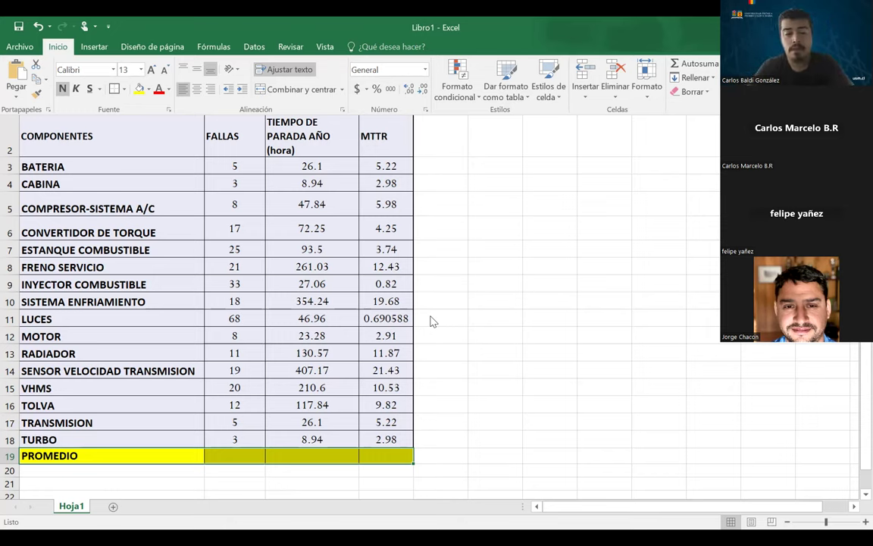
- Calculate the average number of failures in B19 with =PROMEDIO(B3:B18)
click(250, 460)
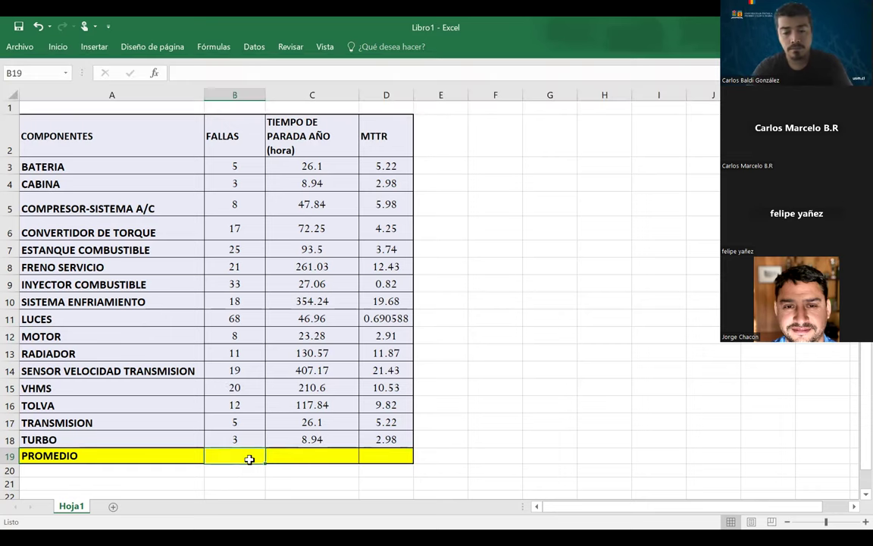
text(=)
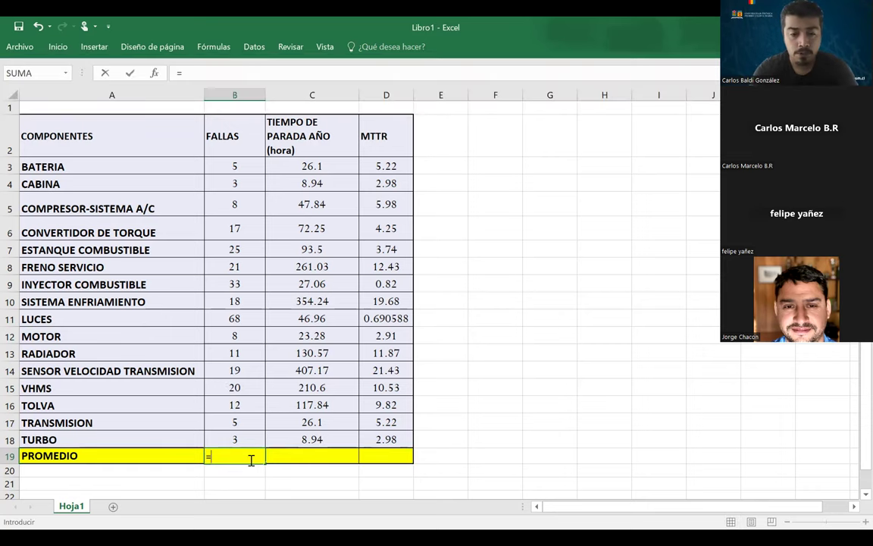
text(PROMEDIO)
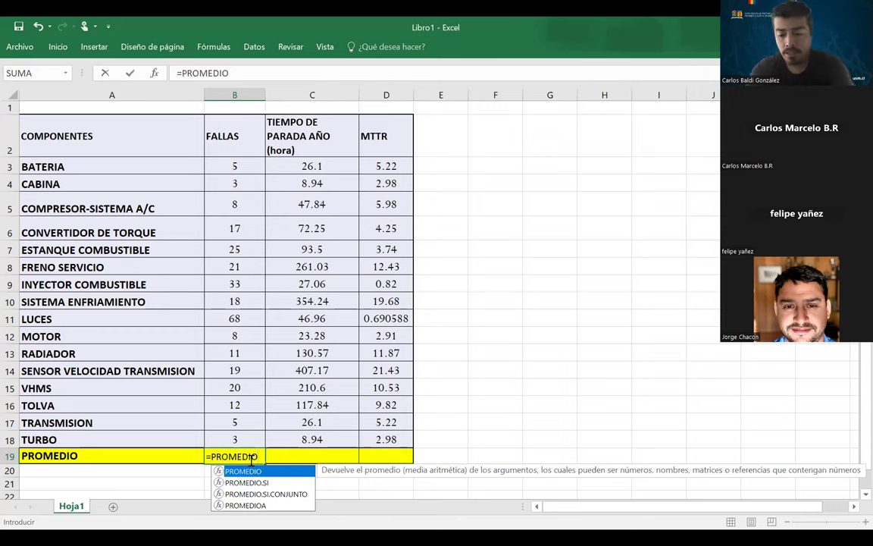
text(()
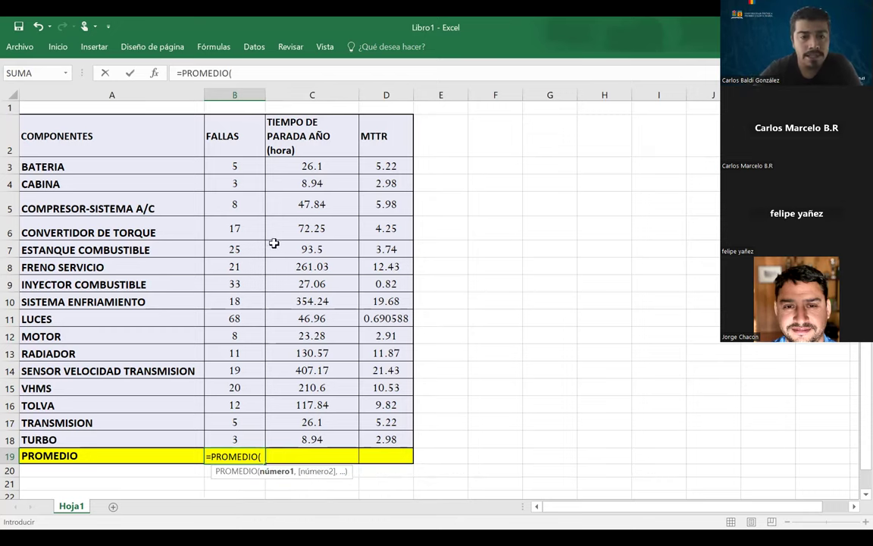
click(229, 164)
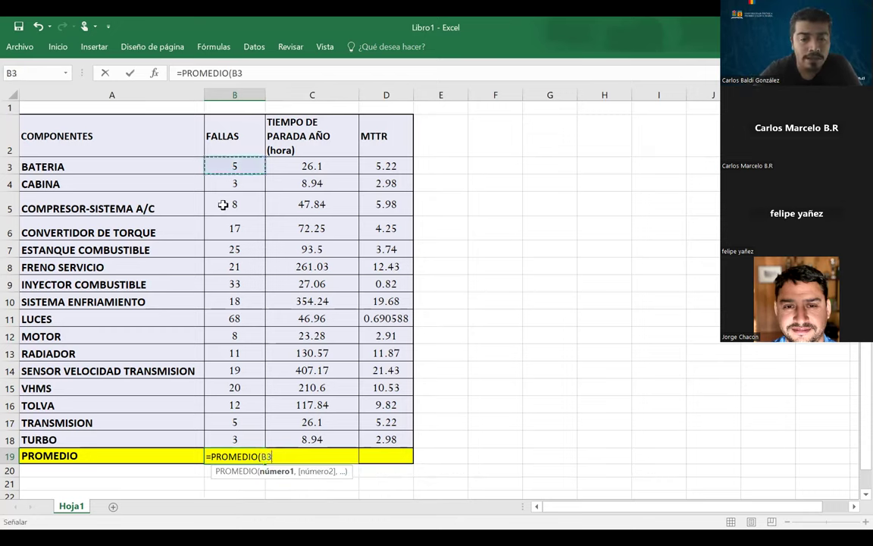
shift+click(226, 439)
key(Return)
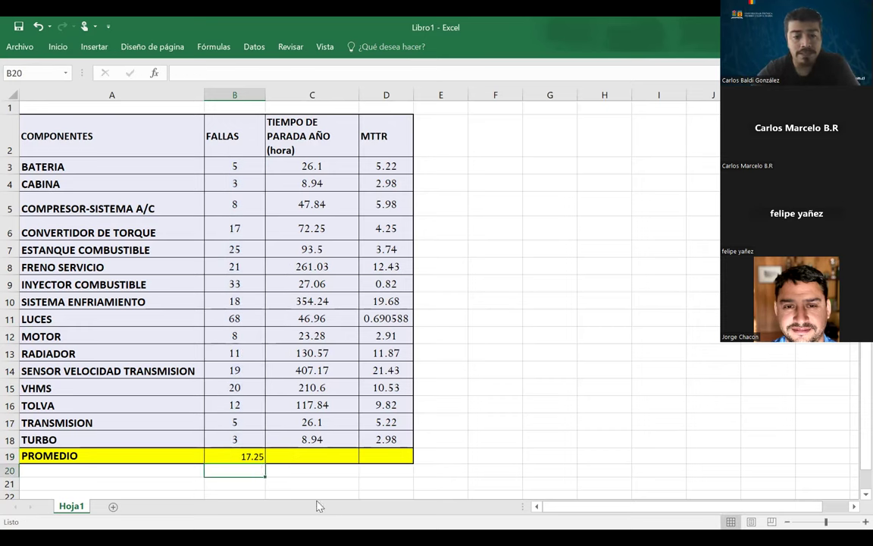
- Center the average failure value in B19 horizontally
click(255, 455)
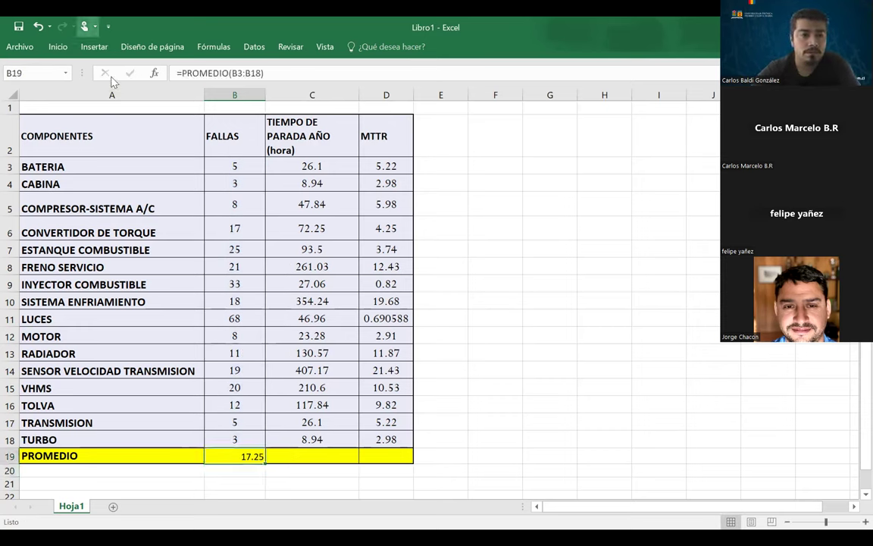
click(59, 47)
click(196, 89)
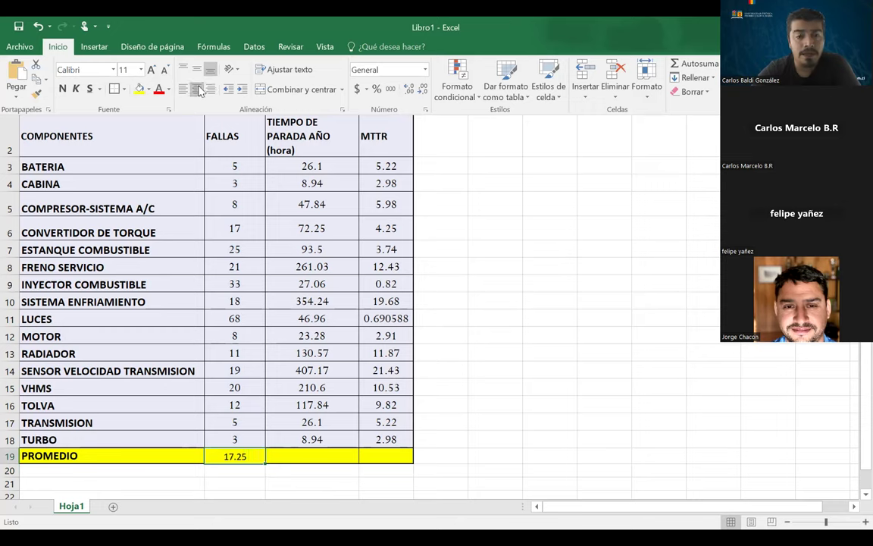
click(273, 461)
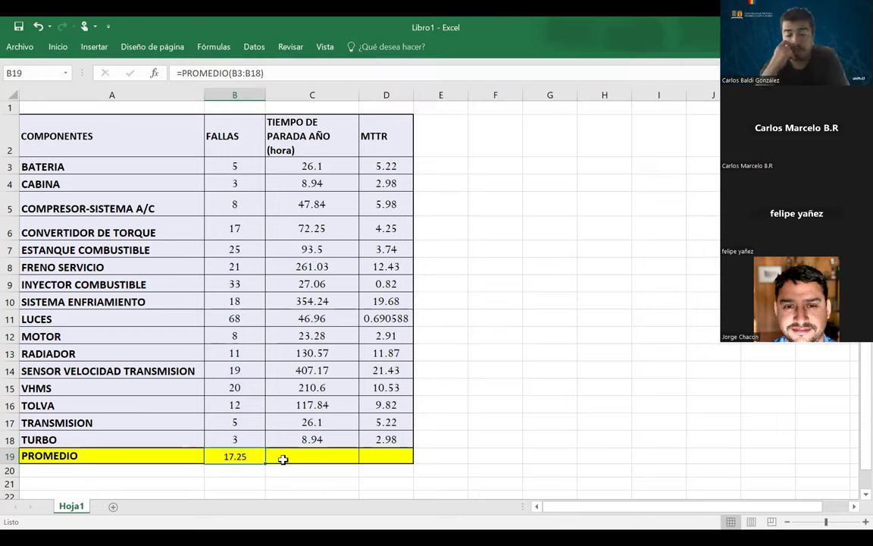
- Calculate the average MTTR in D19 with the PROMEDIO function over D3:D18
click(394, 455)
text(=)
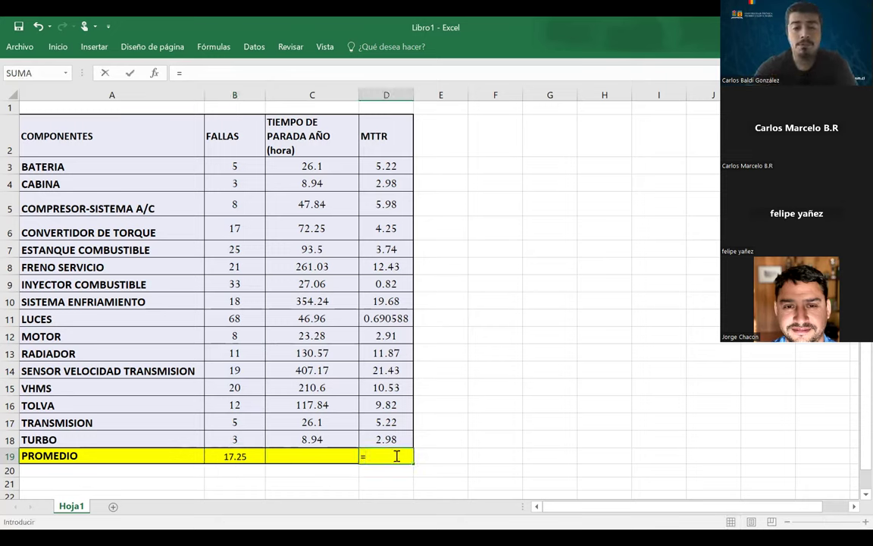
text(P)
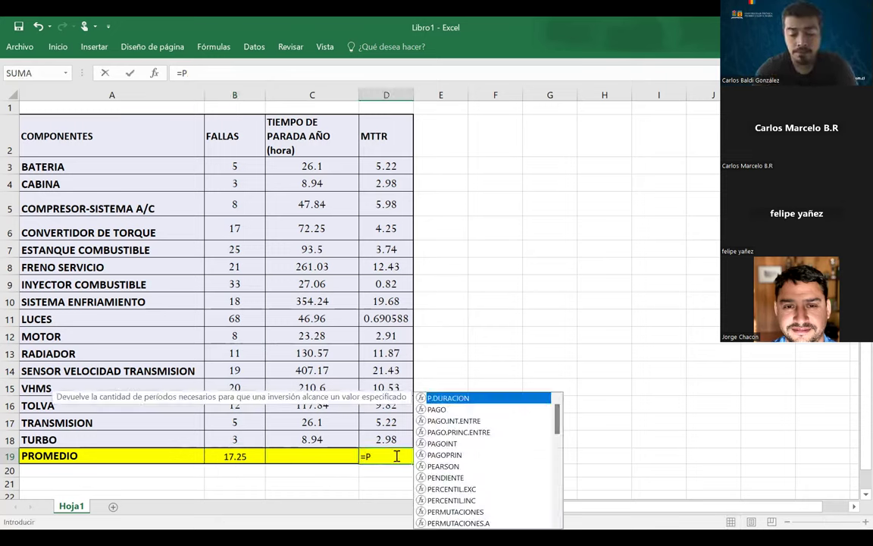
text(ROMED)
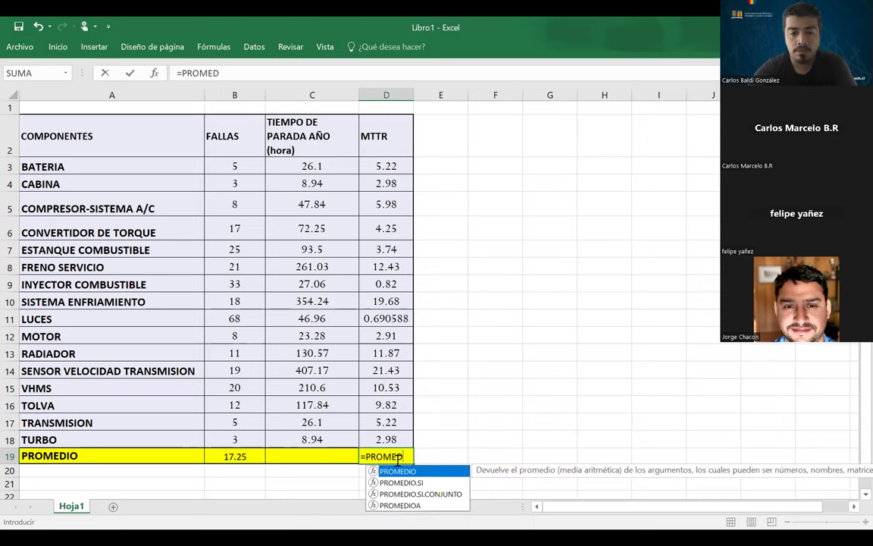
key(Tab)
drag(384, 168, 376, 404)
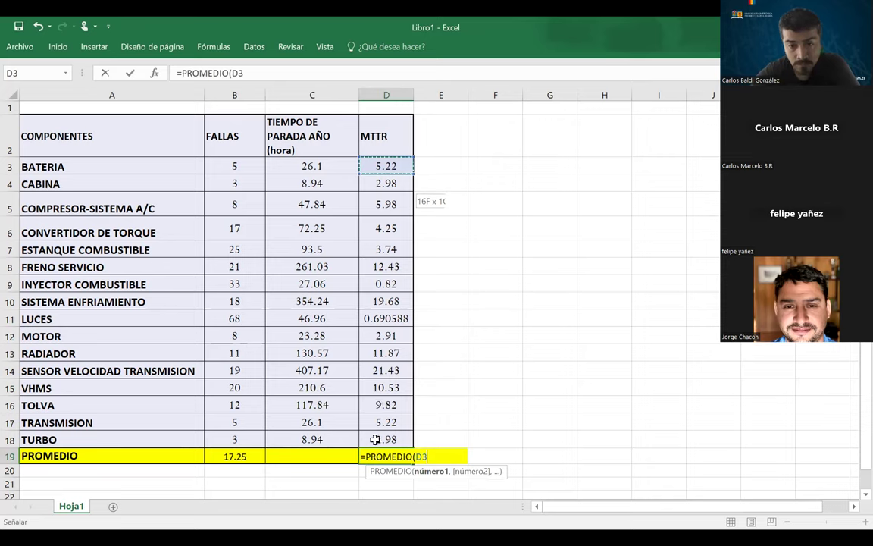
shift+click(375, 438)
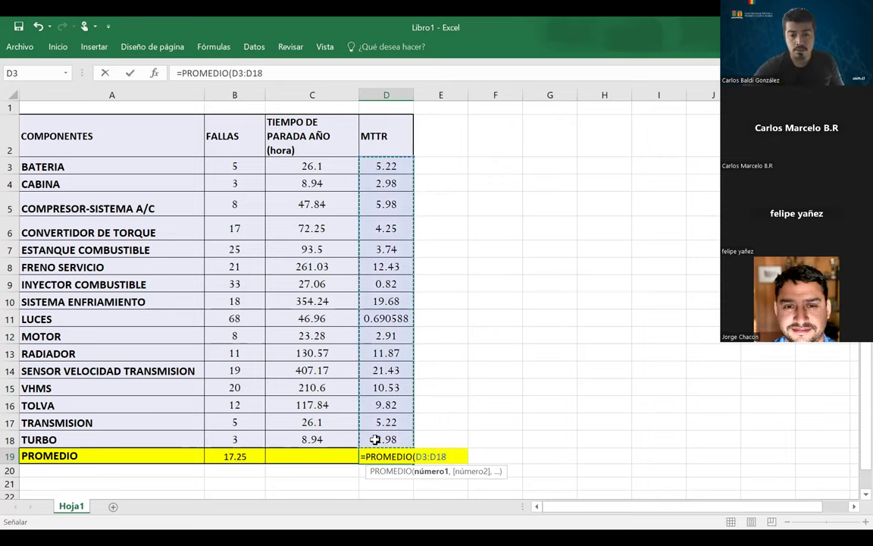
key(Return)
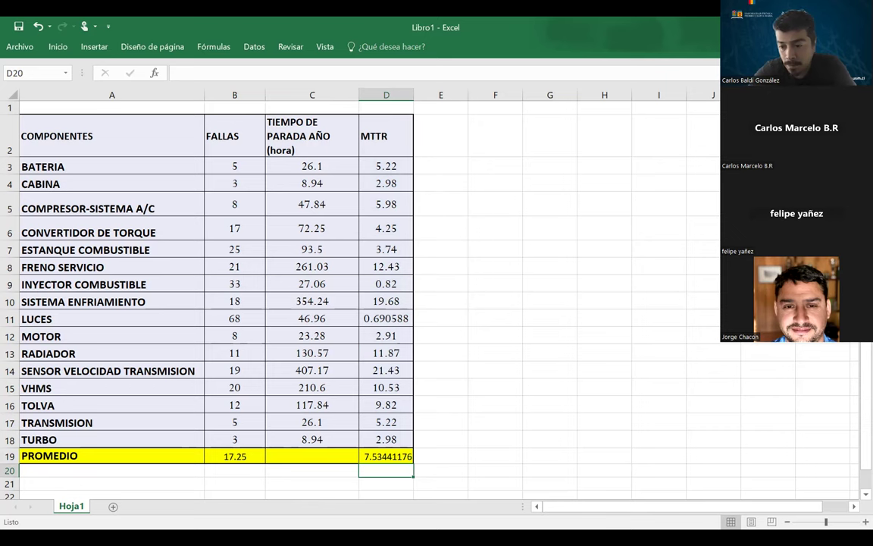
scroll(360, 288, up, 1)
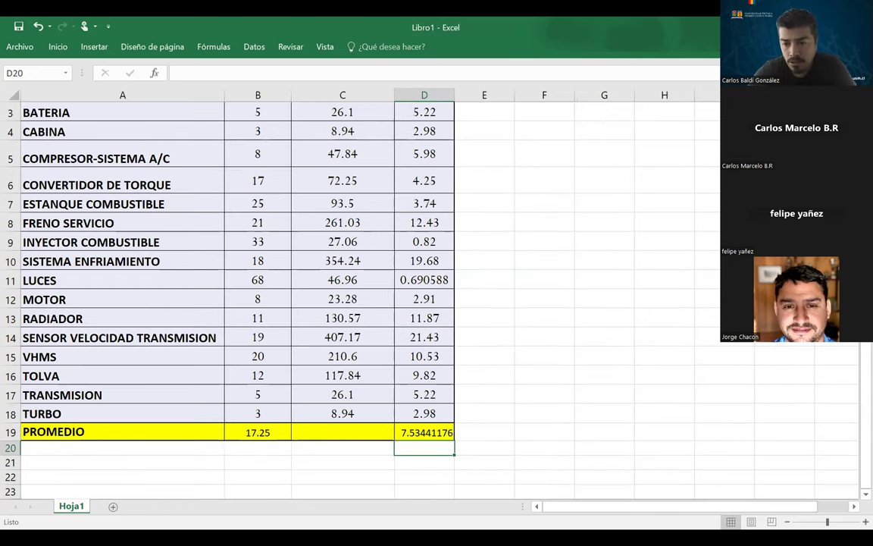
scroll(360, 288, down, 2)
scroll(530, 248, down, 2)
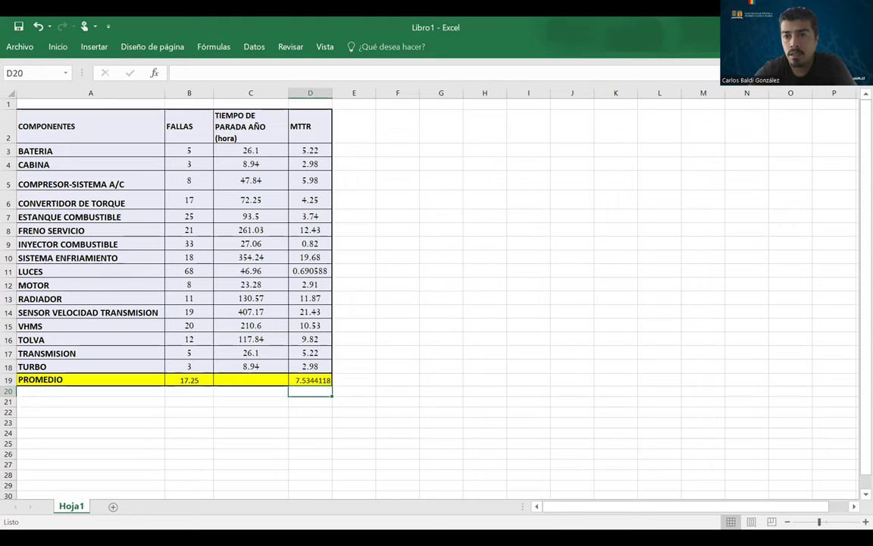
click(61, 49)
click(60, 49)
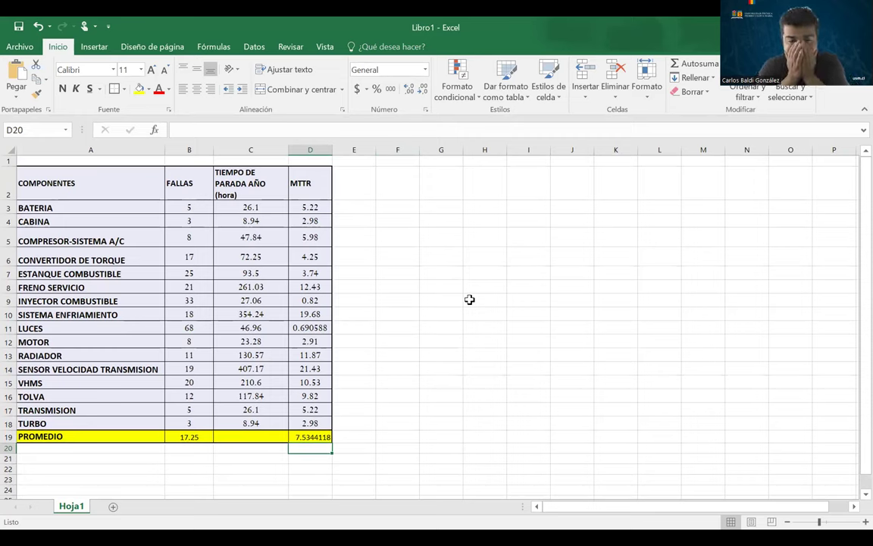
click(92, 203)
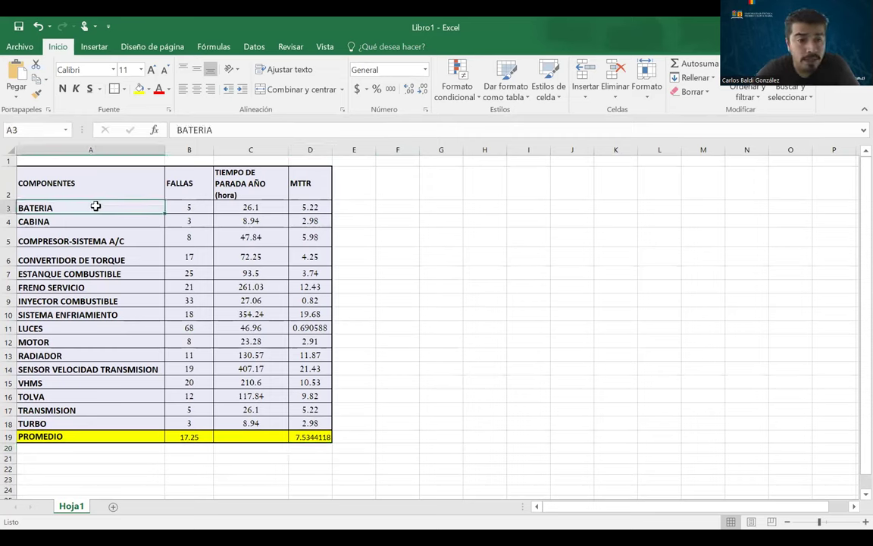
ctrl+click(188, 206)
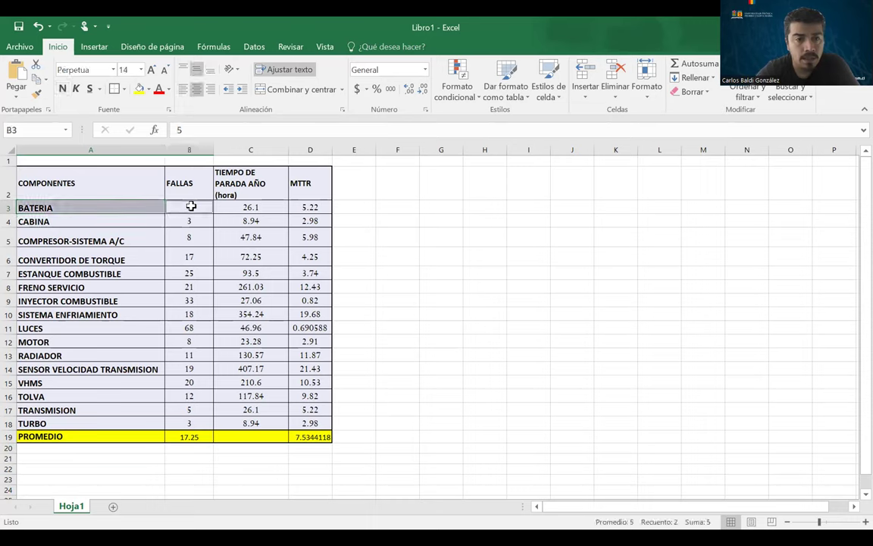
ctrl+click(303, 207)
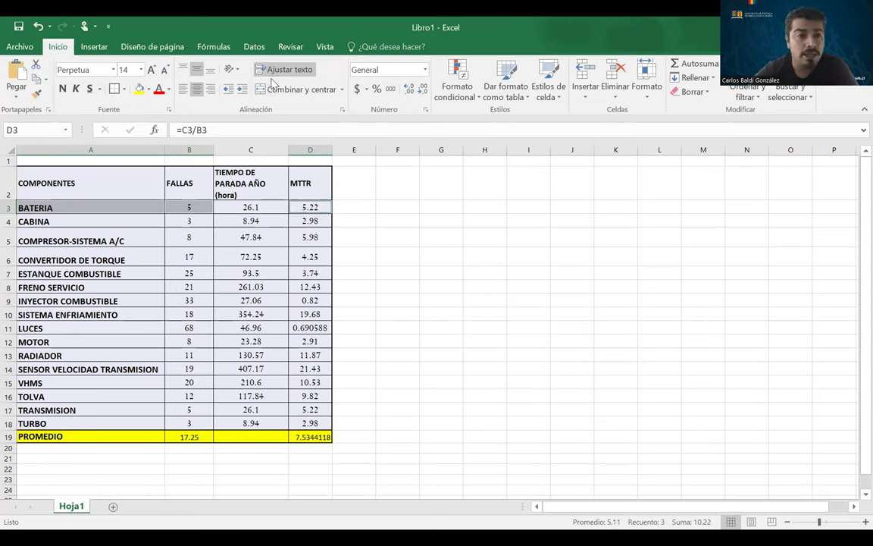
click(94, 47)
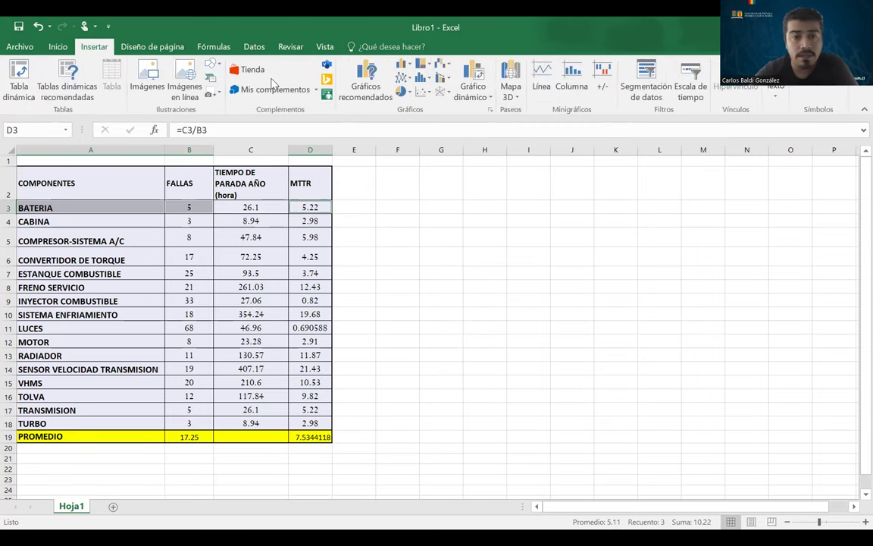
click(490, 112)
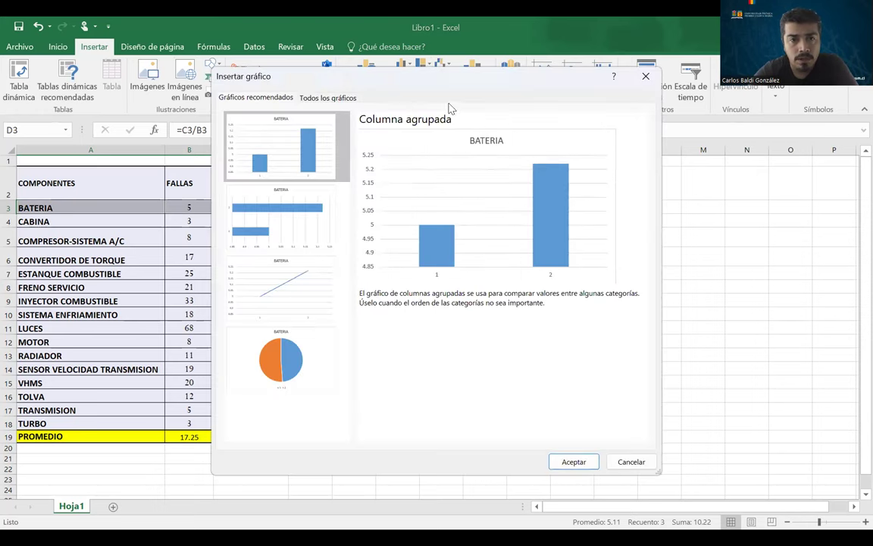
click(329, 99)
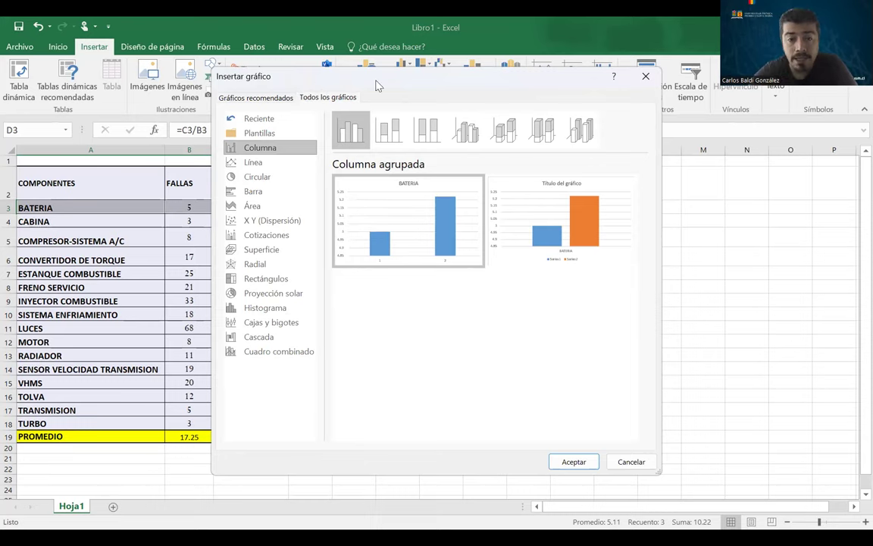
drag(376, 86, 378, 86)
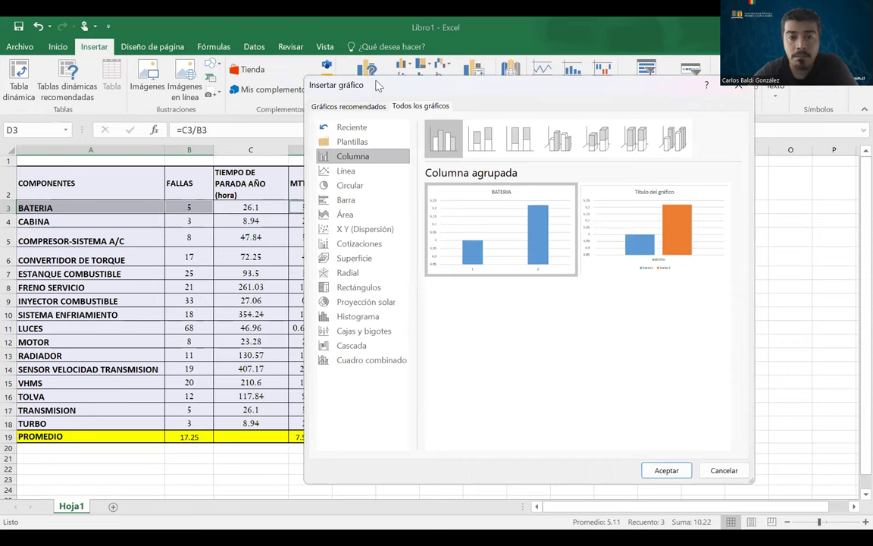
drag(377, 86, 382, 97)
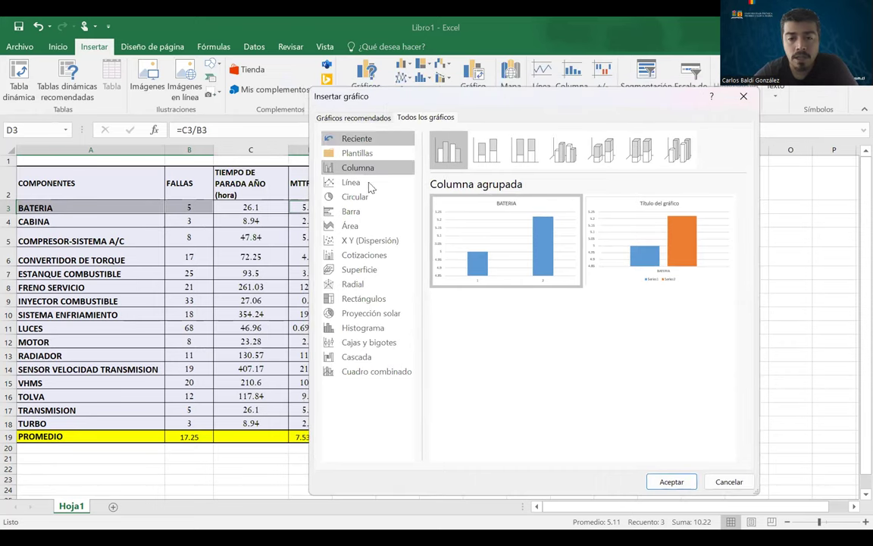
click(342, 244)
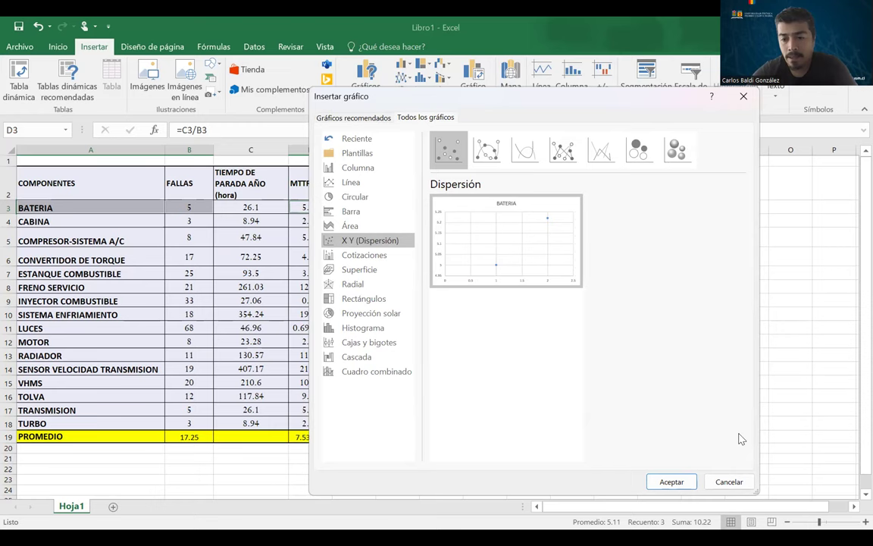
click(728, 482)
- Insert an XY scatter chart from A3:B18 and D3:D18, using the single-series variant that plots failures against MTTR
drag(80, 208, 184, 422)
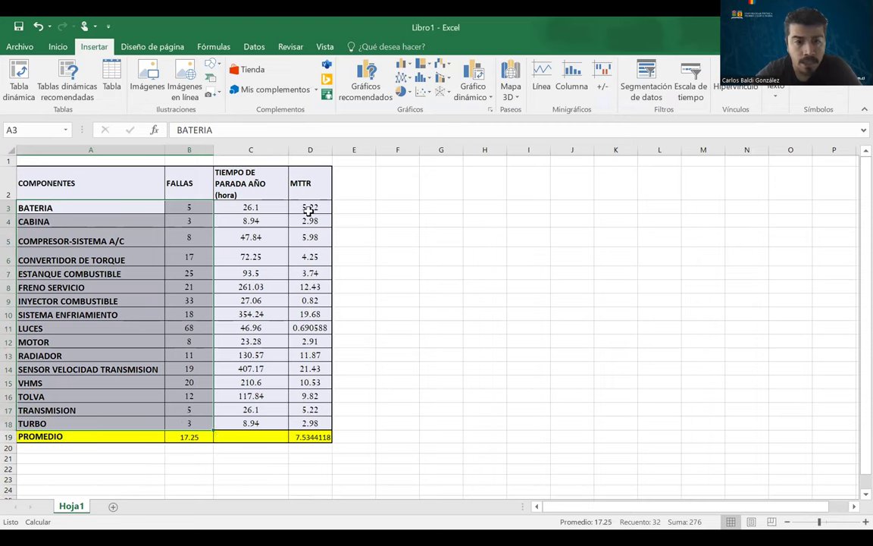
drag(310, 207, 298, 421)
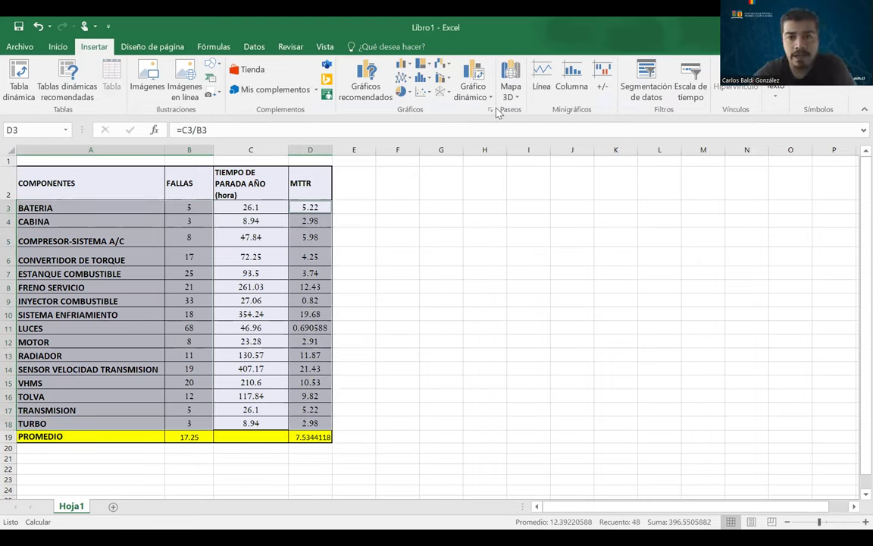
click(491, 112)
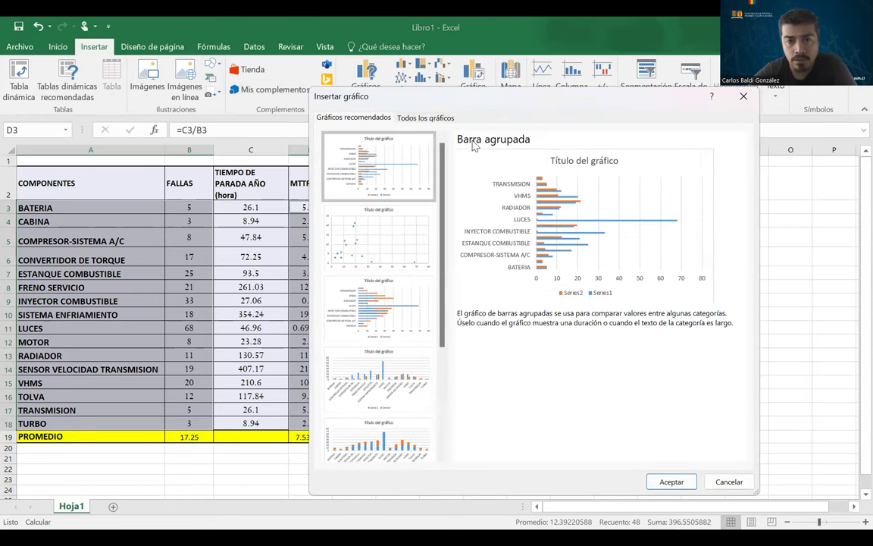
click(428, 119)
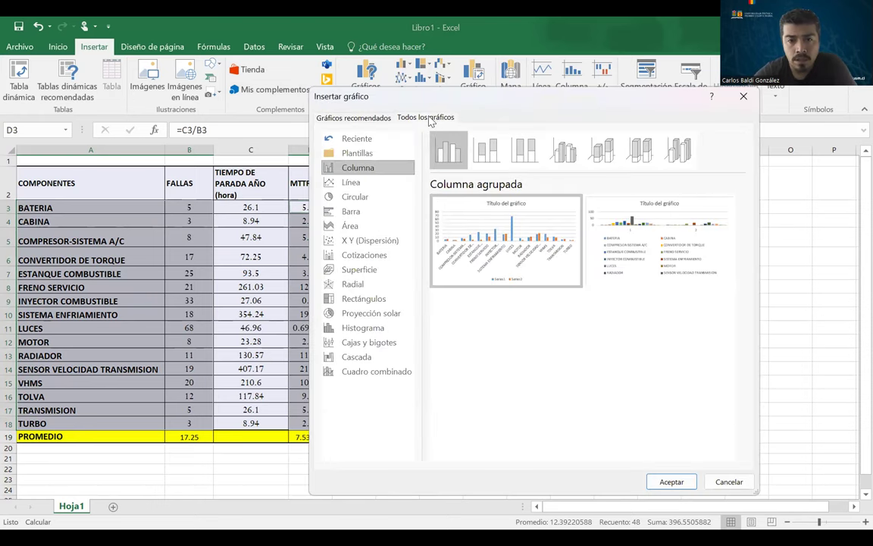
click(350, 241)
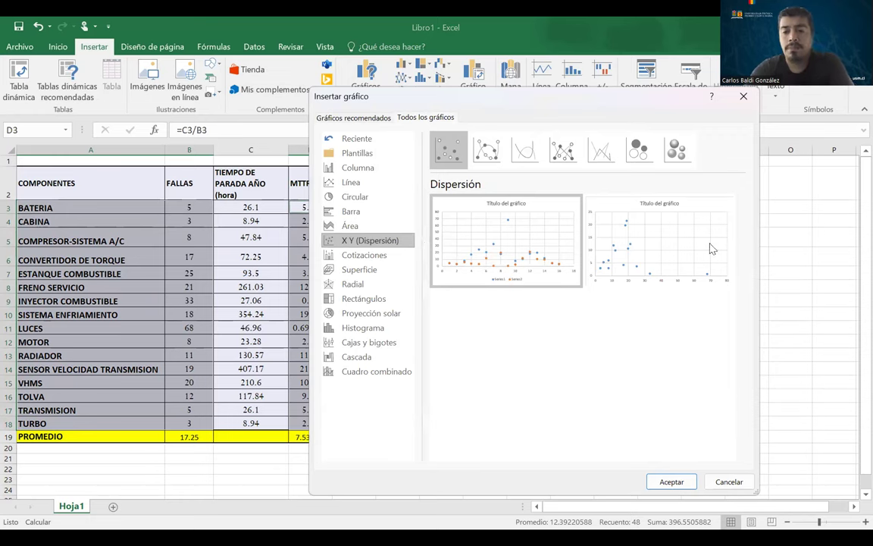
mouse_move(680, 249)
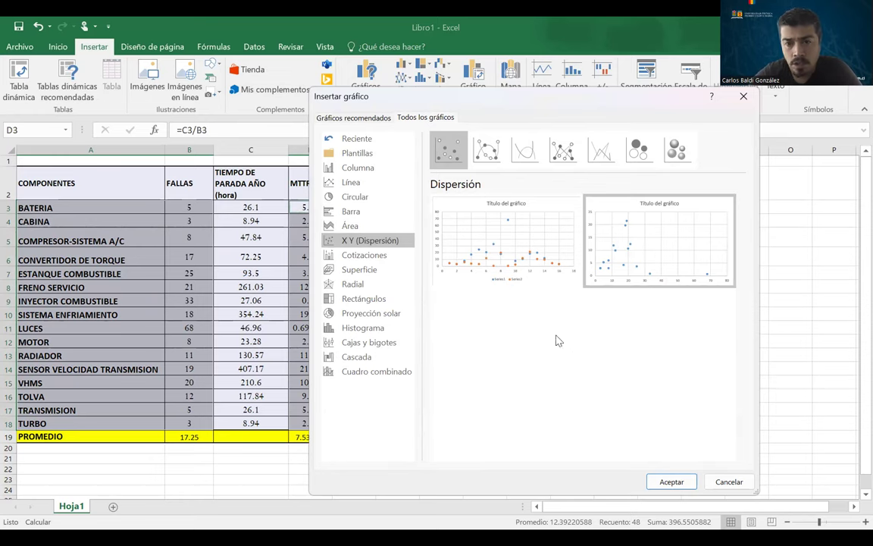
mouse_move(518, 280)
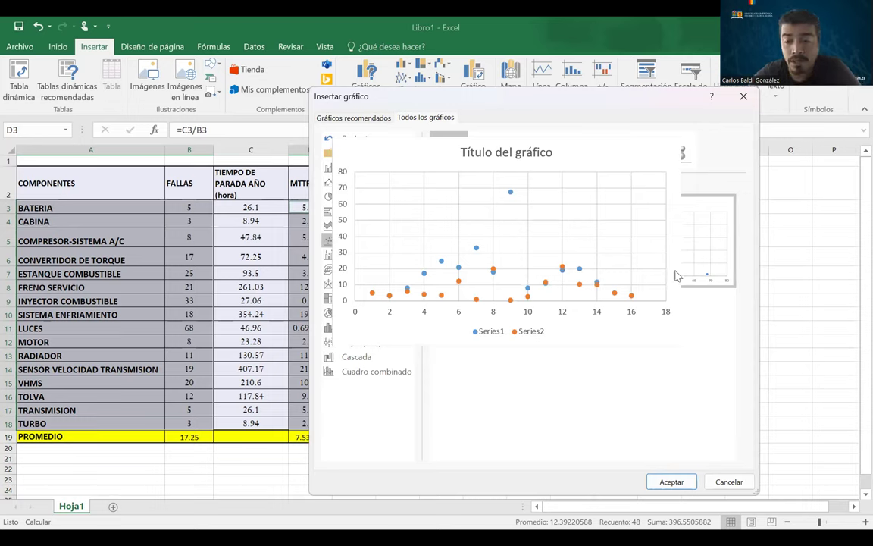
click(677, 479)
- Move the scatter chart beside the table and enlarge it to span roughly columns F to O and rows 2 to 19
drag(388, 255, 456, 192)
drag(646, 343, 795, 445)
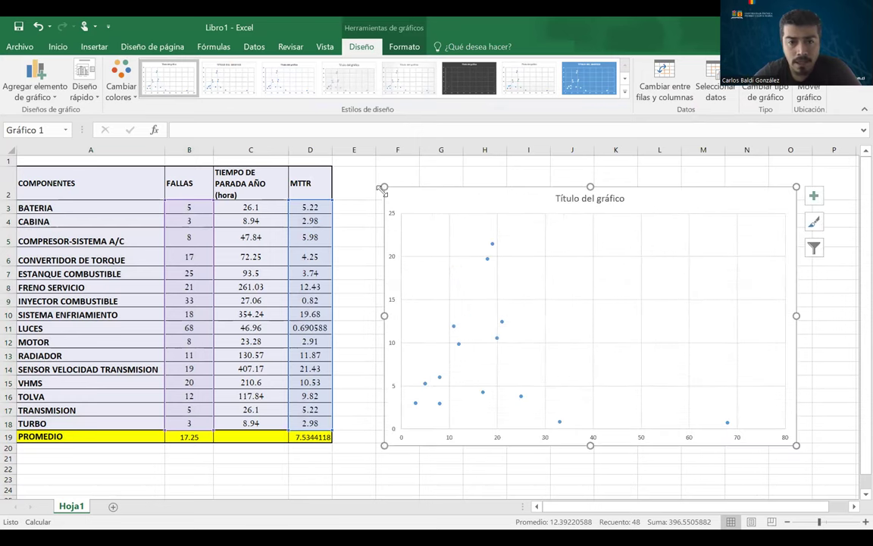
drag(383, 185, 361, 169)
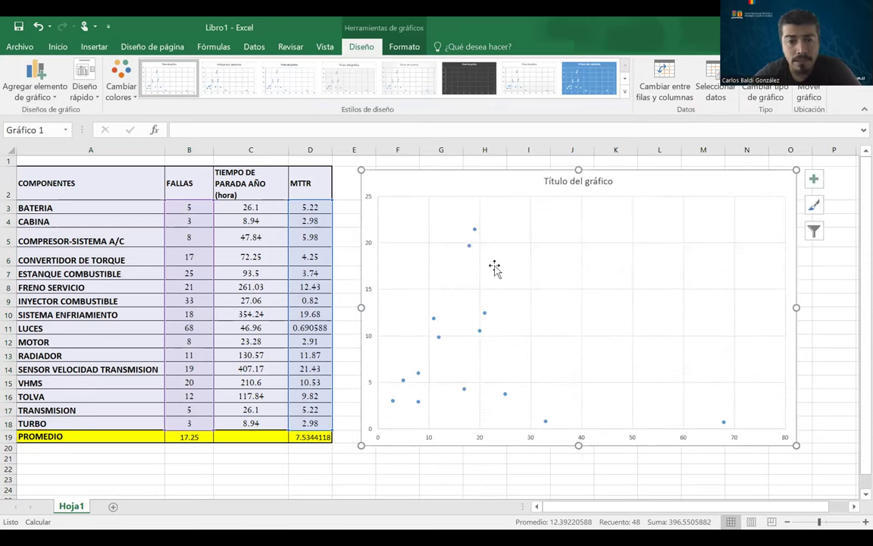
- Add data labels to the points of the scatter series
click(484, 313)
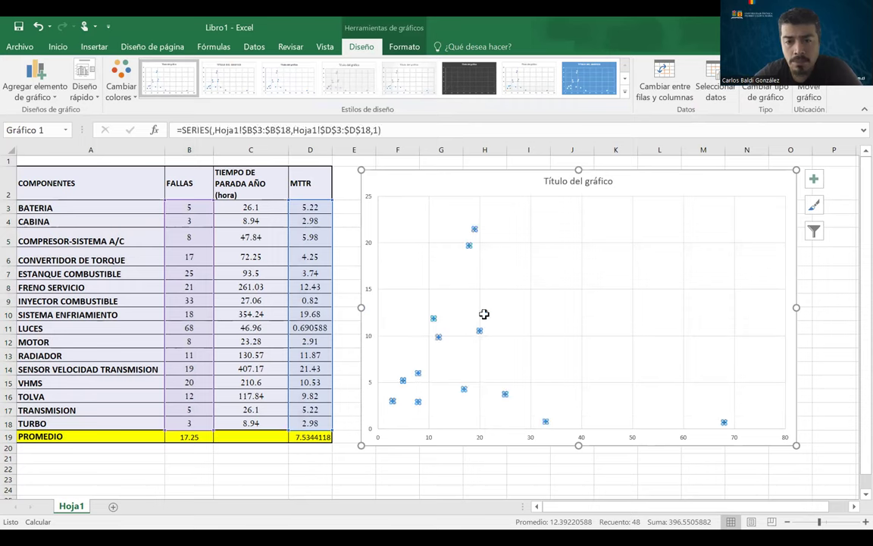
right_click(484, 313)
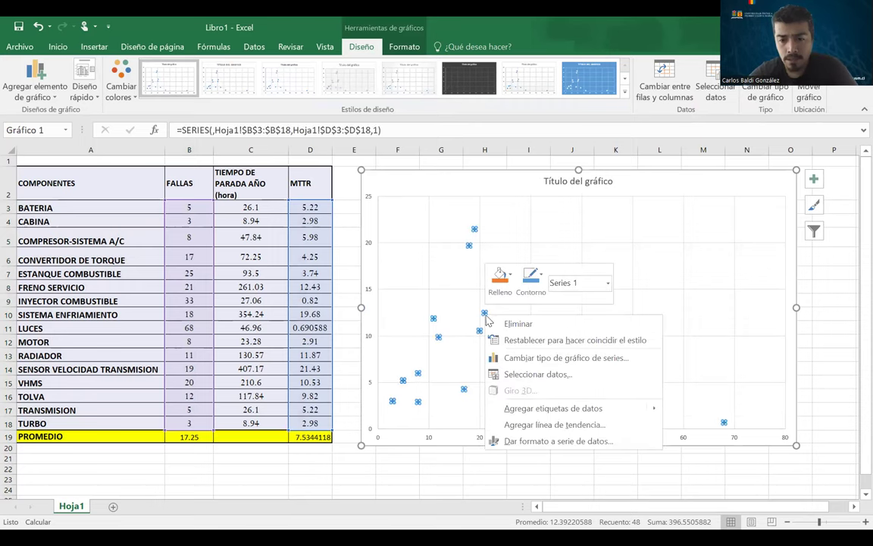
mouse_move(551, 414)
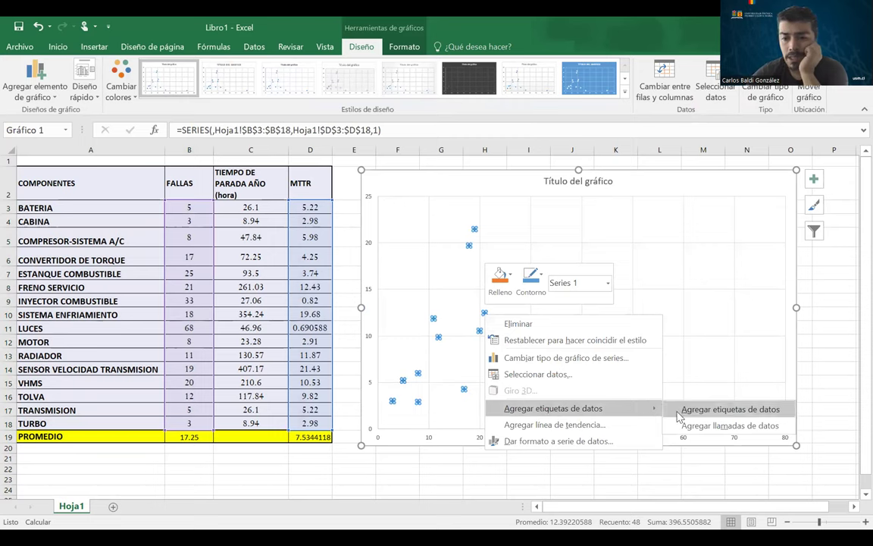
click(586, 410)
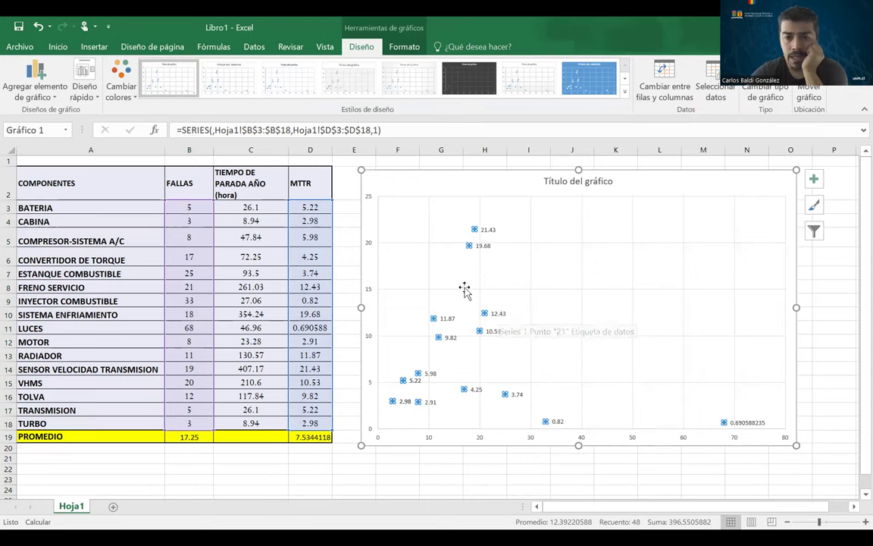
- Format the data labels to show the series name, with the Y value and leader lines turned off
right_click(496, 317)
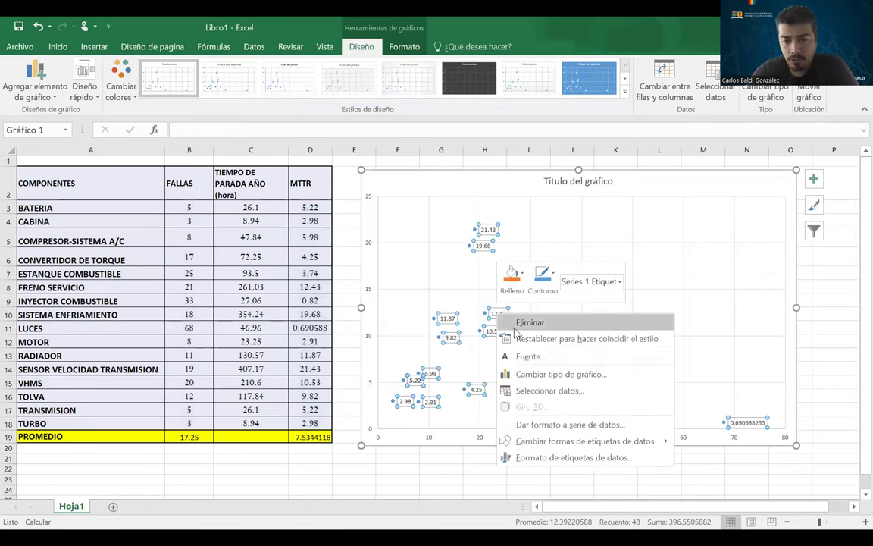
click(573, 458)
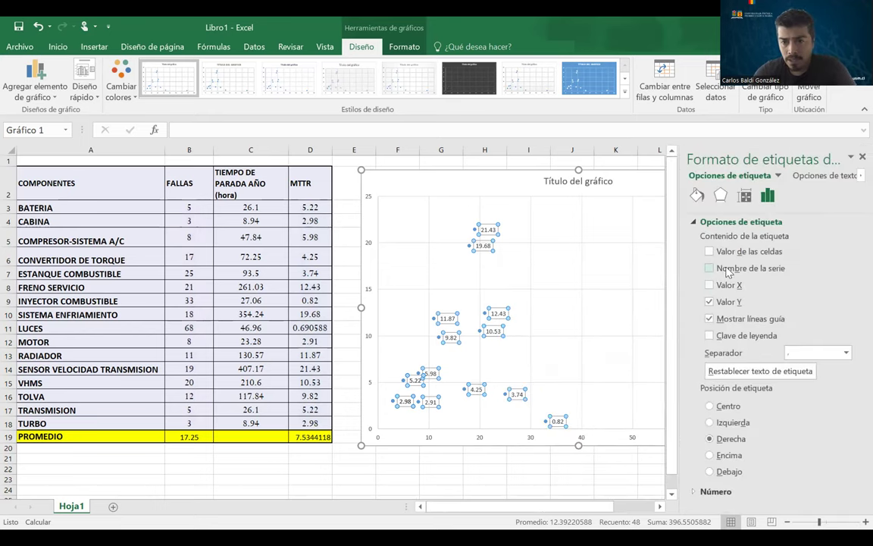
click(709, 268)
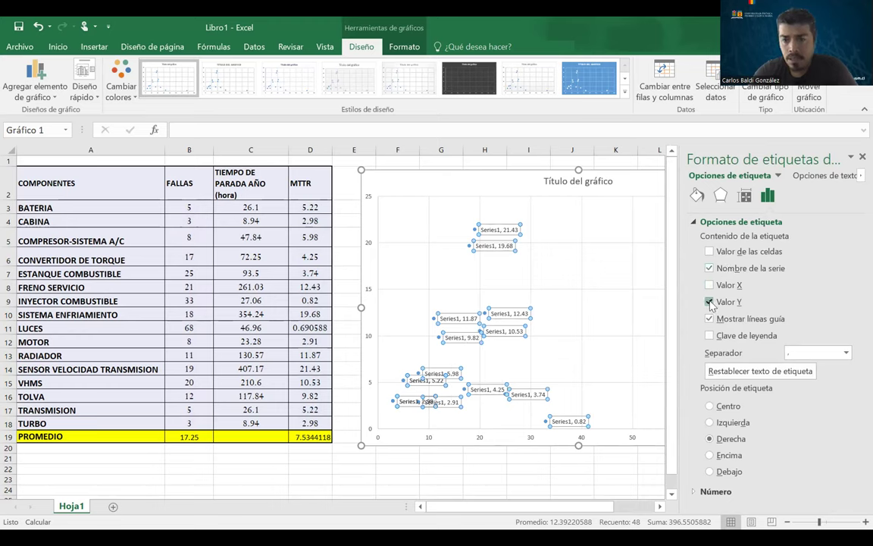
click(710, 302)
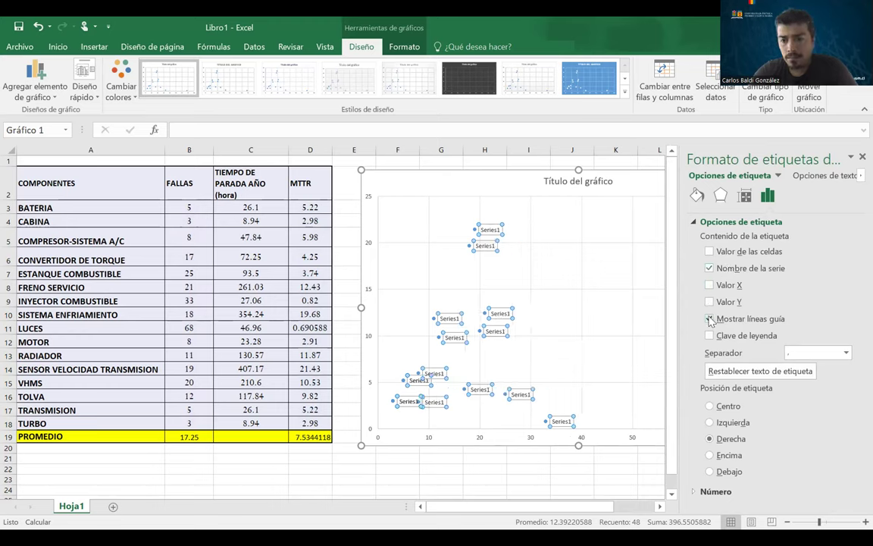
click(710, 319)
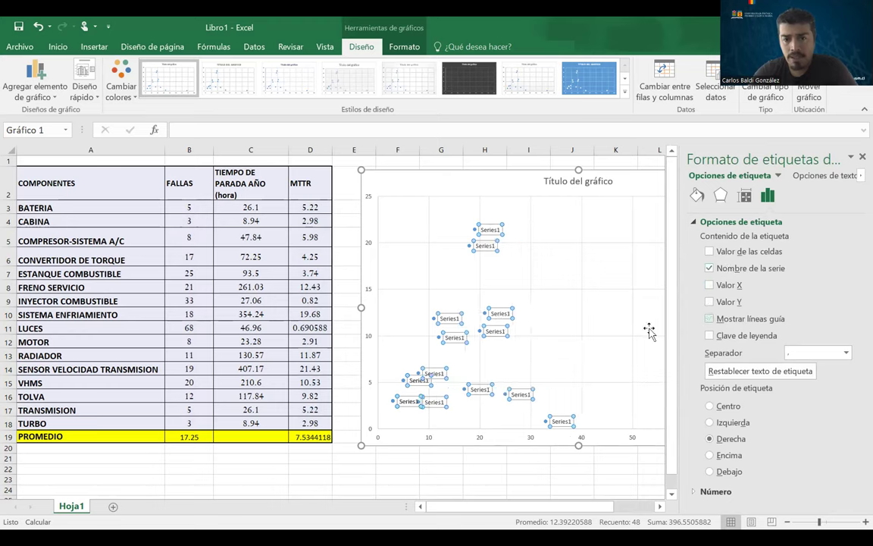
click(861, 157)
click(828, 341)
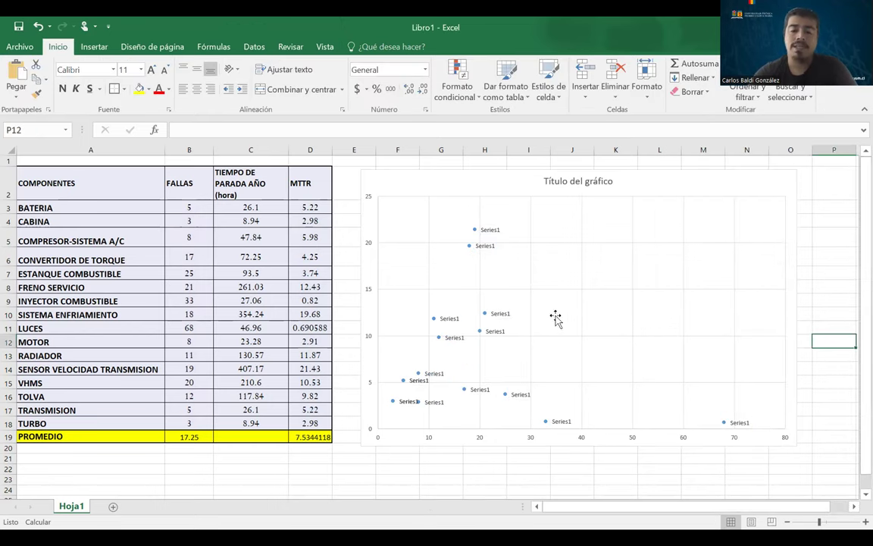
- Delete all data labels from the scatter chart
click(501, 314)
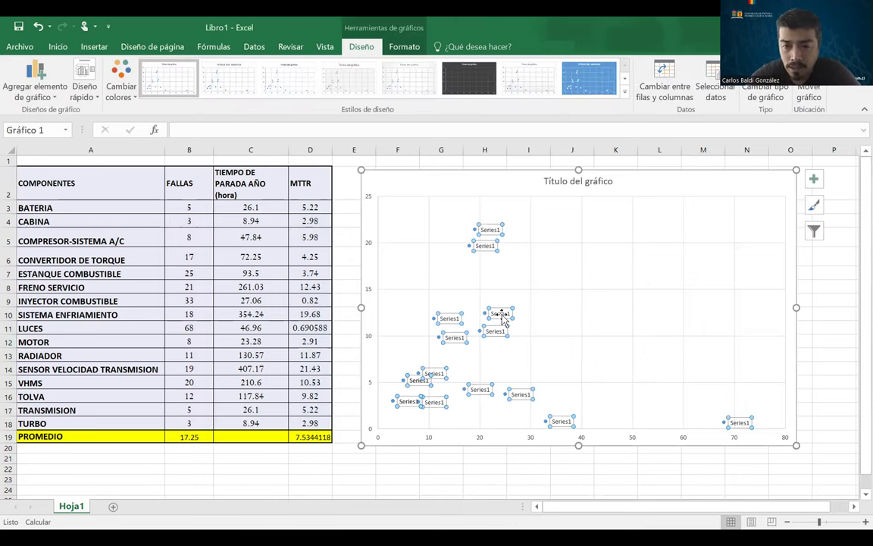
key(Delete)
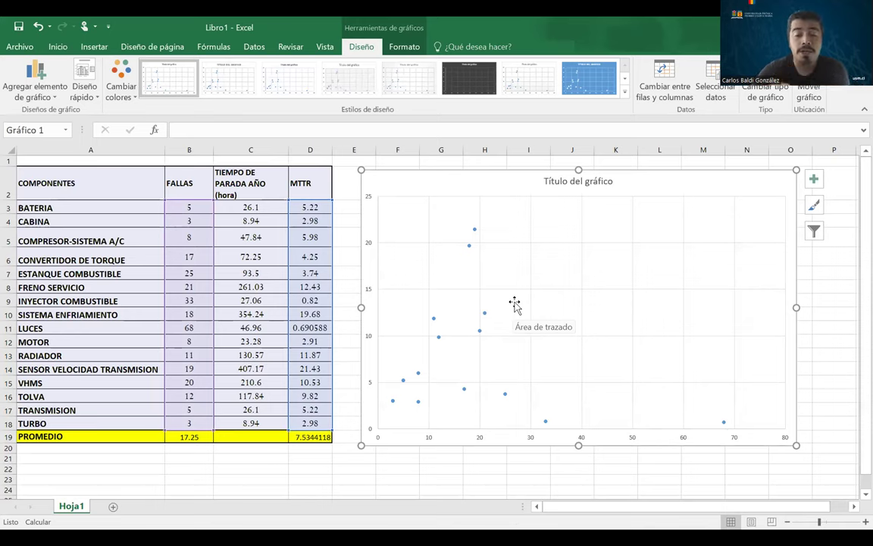
click(507, 263)
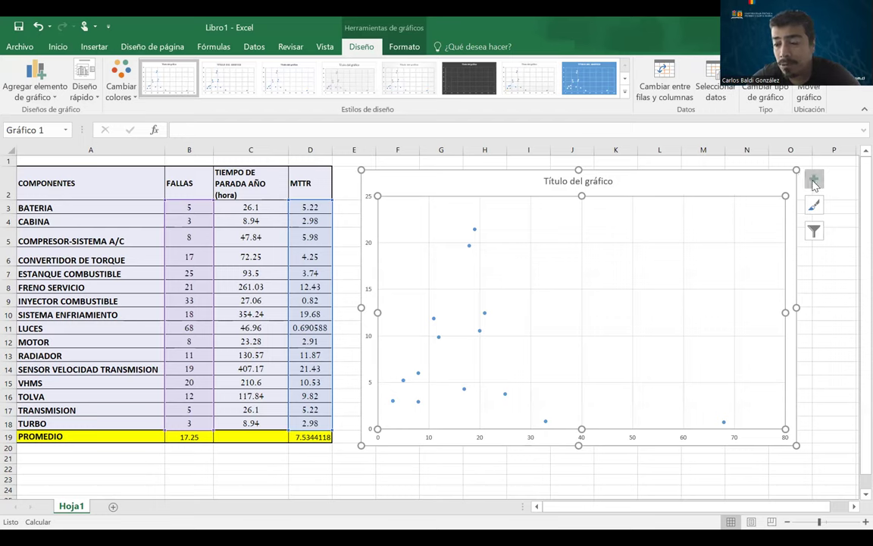
click(813, 184)
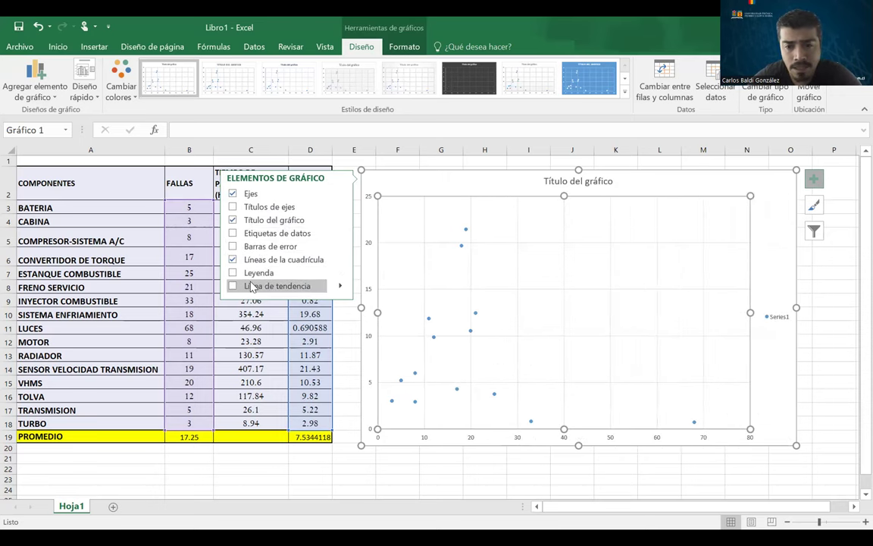
click(340, 273)
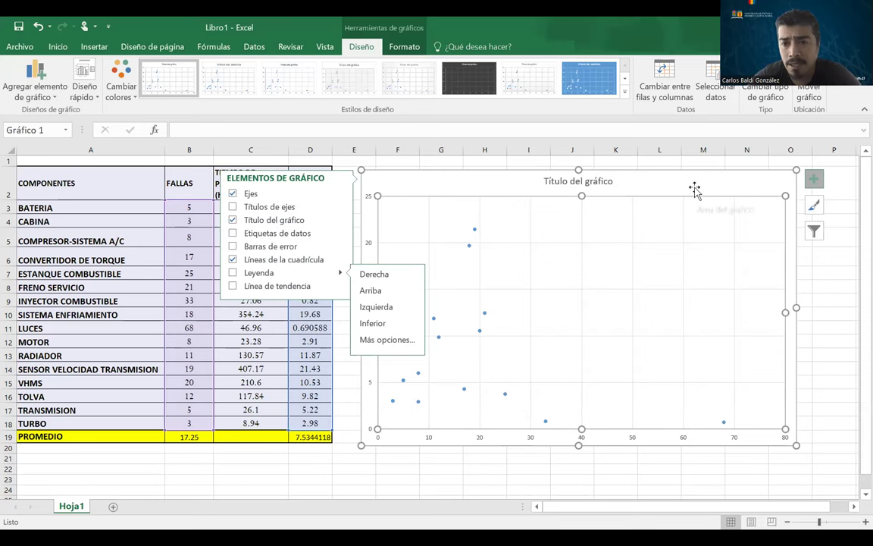
click(805, 340)
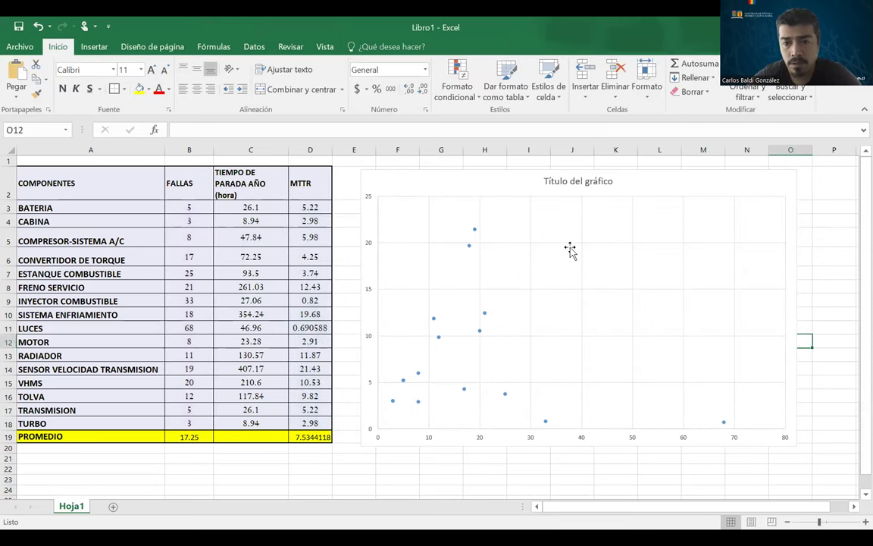
click(557, 271)
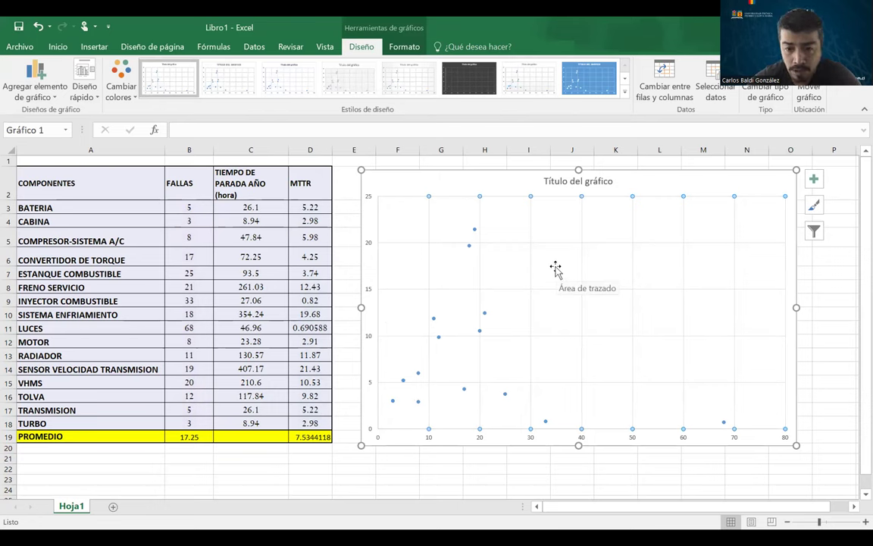
- Remove the existing Series1 from the scatter chart's data source
right_click(556, 271)
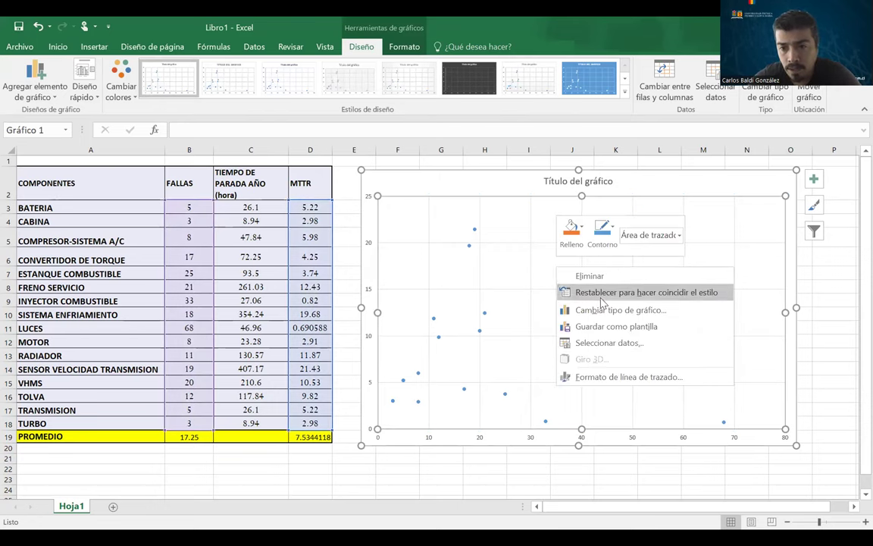
click(633, 345)
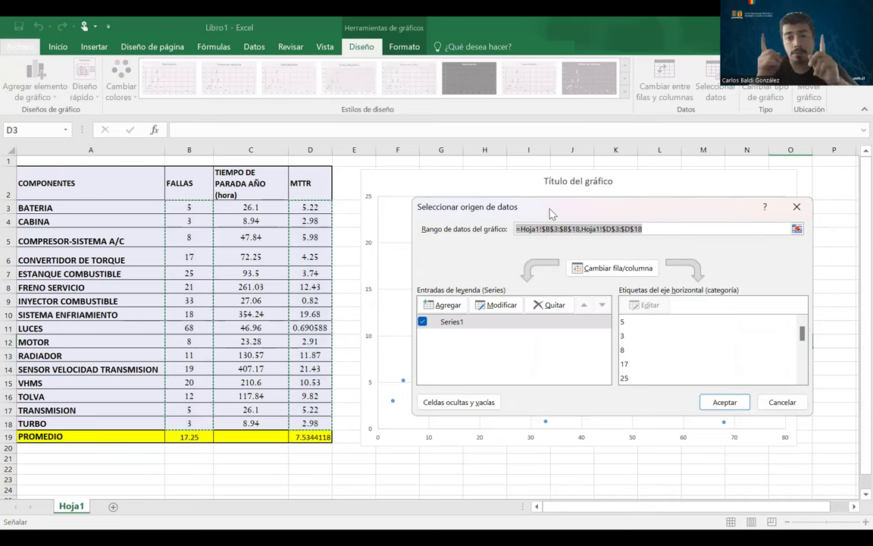
drag(551, 214, 514, 201)
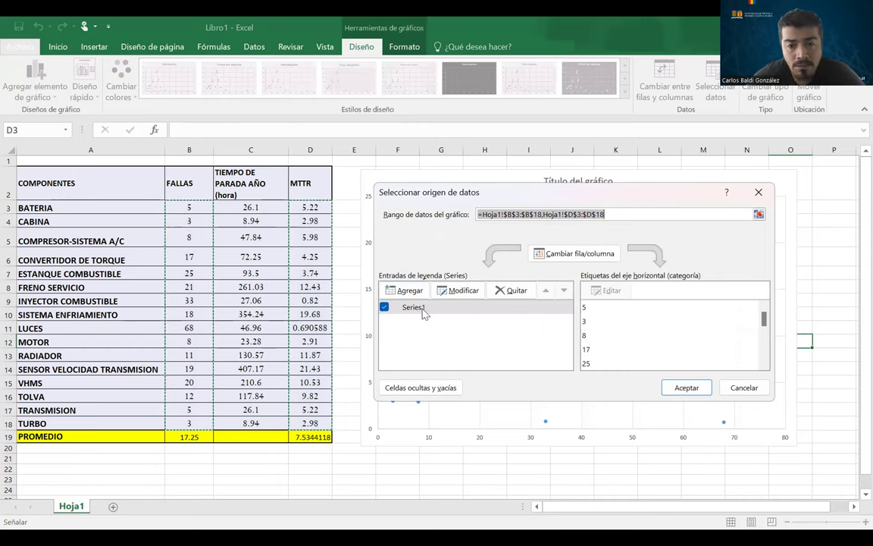
click(513, 291)
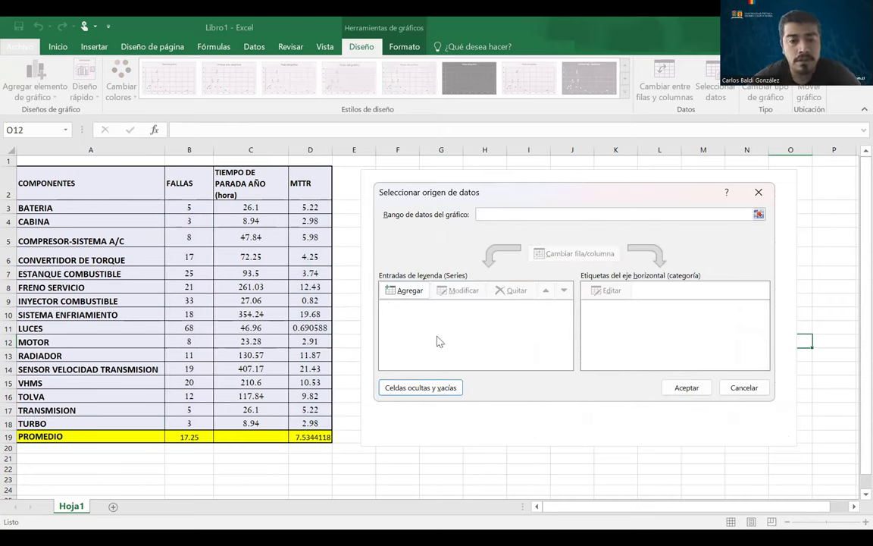
- Add a new chart series named from cell A3 (BATERIA), with its X value taken from cell B3
click(404, 296)
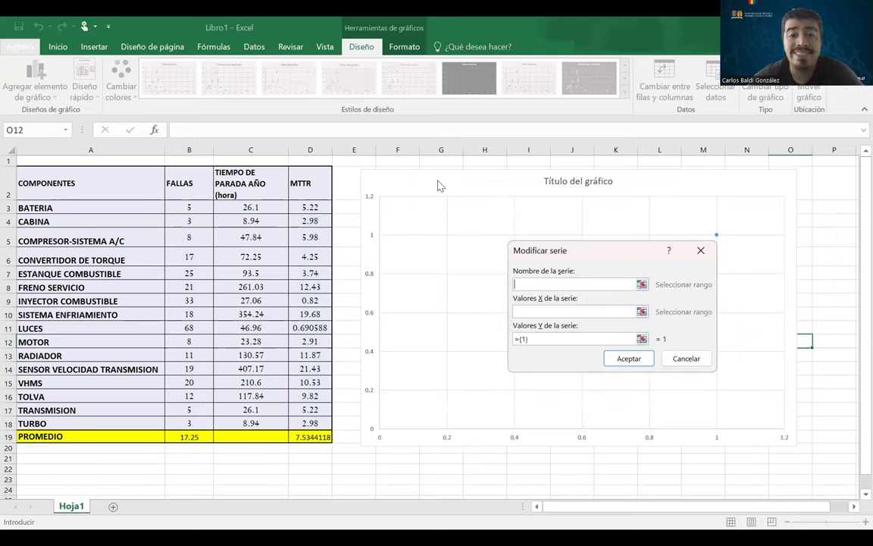
click(76, 210)
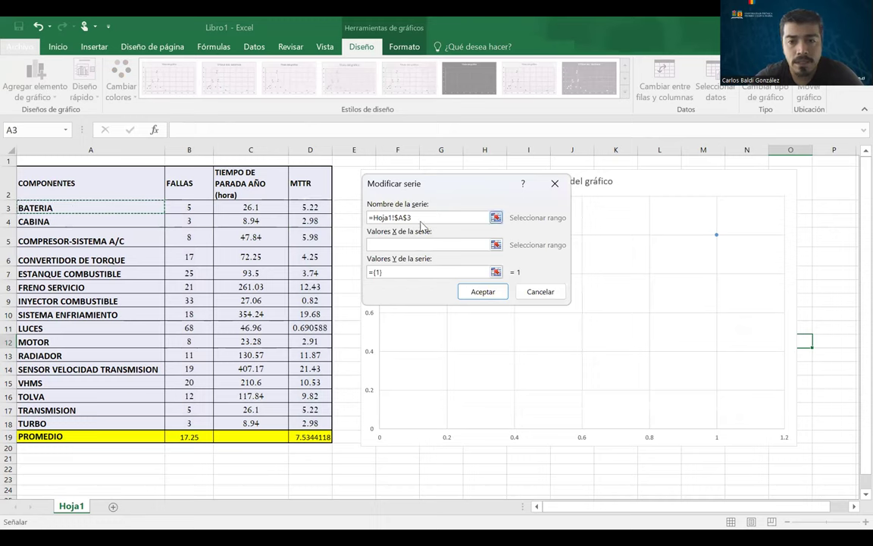
click(396, 246)
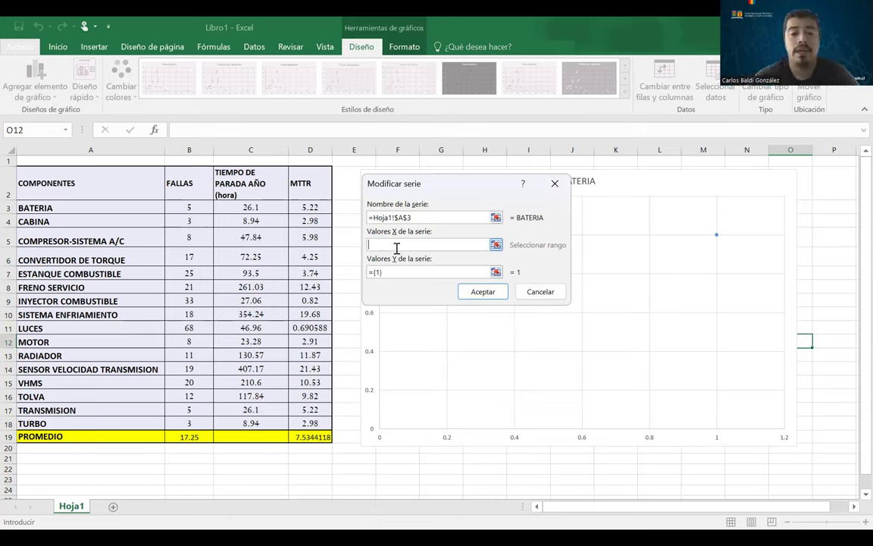
click(190, 205)
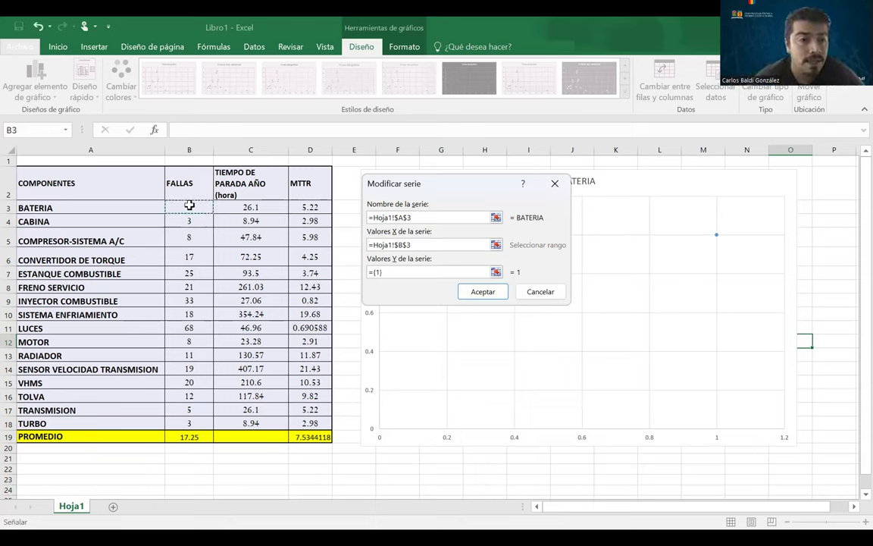
- Replace the BATERIA series' X reference with the constant 5
drag(412, 245, 327, 244)
text(5)
click(393, 275)
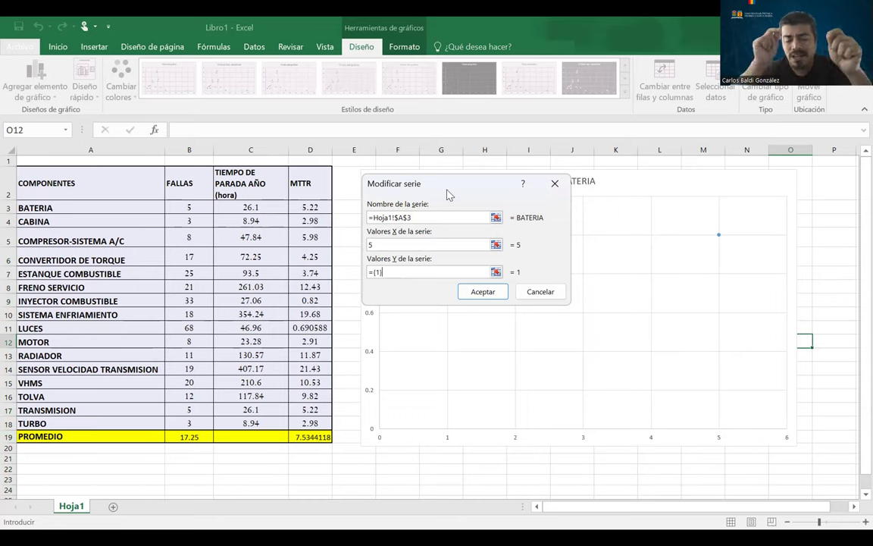
- Set the BATERIA series' X value to cell B3 and its Y value to cell D3, and accept the series
drag(447, 195, 459, 208)
double_click(394, 256)
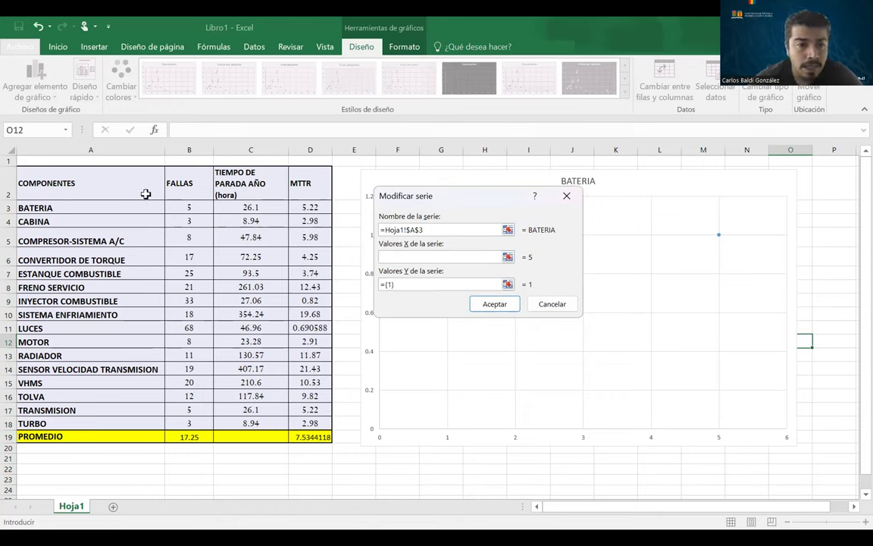
click(174, 205)
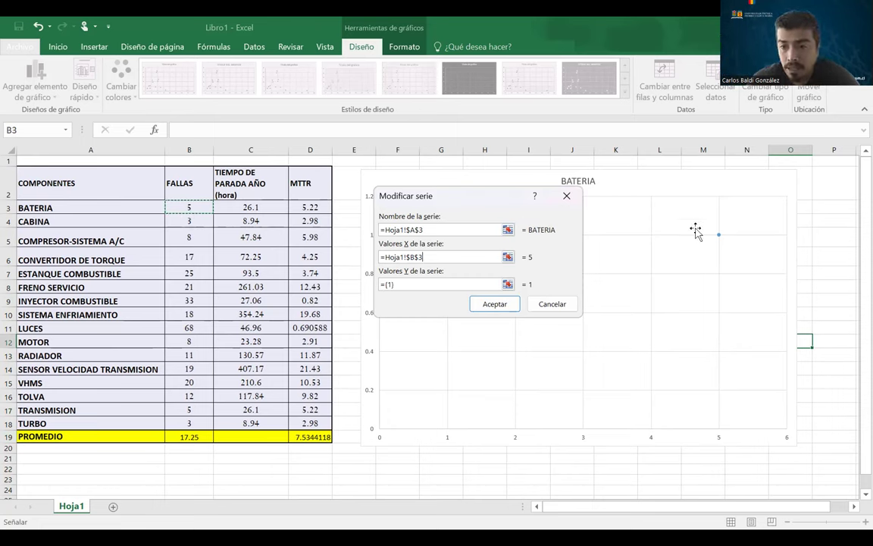
click(395, 284)
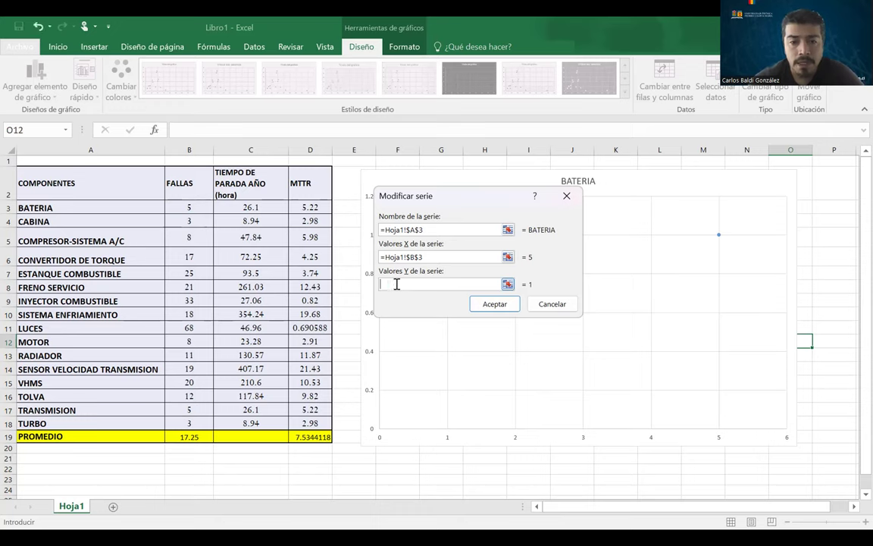
click(307, 208)
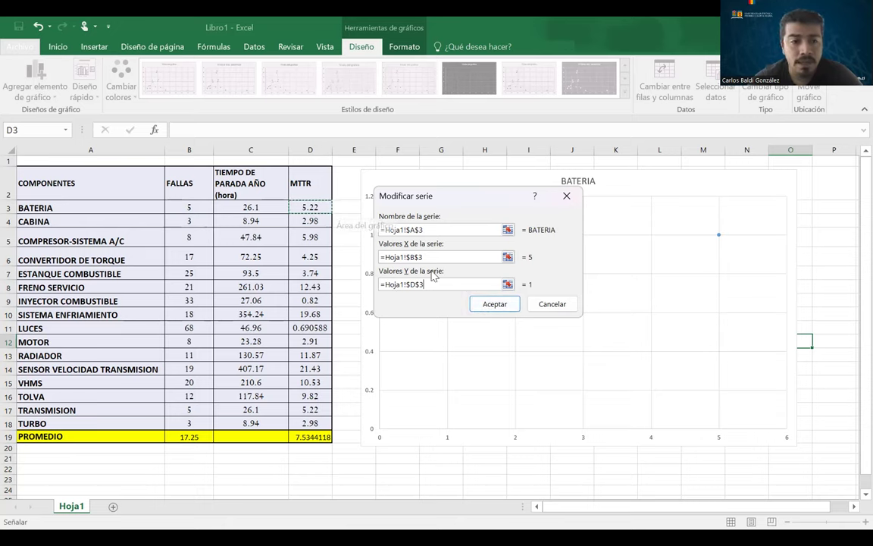
click(494, 304)
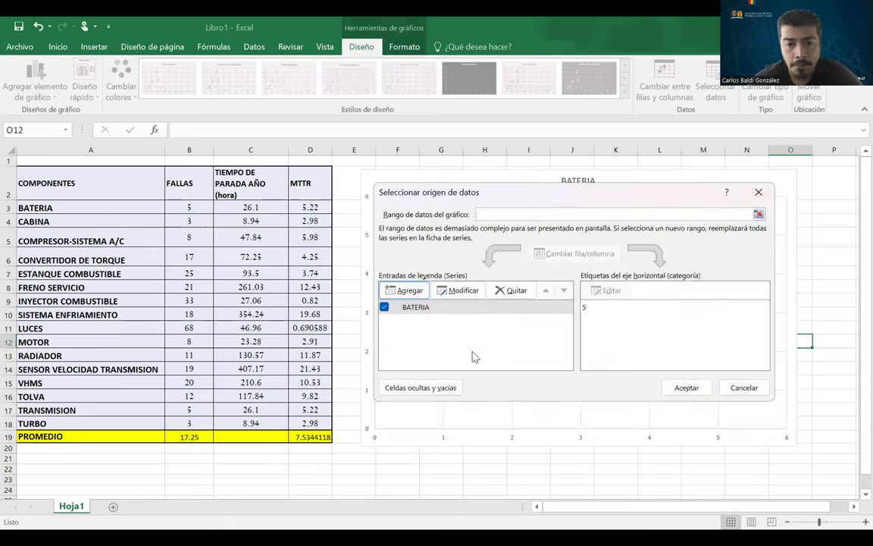
- Add the CABINA series with its name from A4, X value from B4 and Y value from D4
click(410, 291)
click(69, 221)
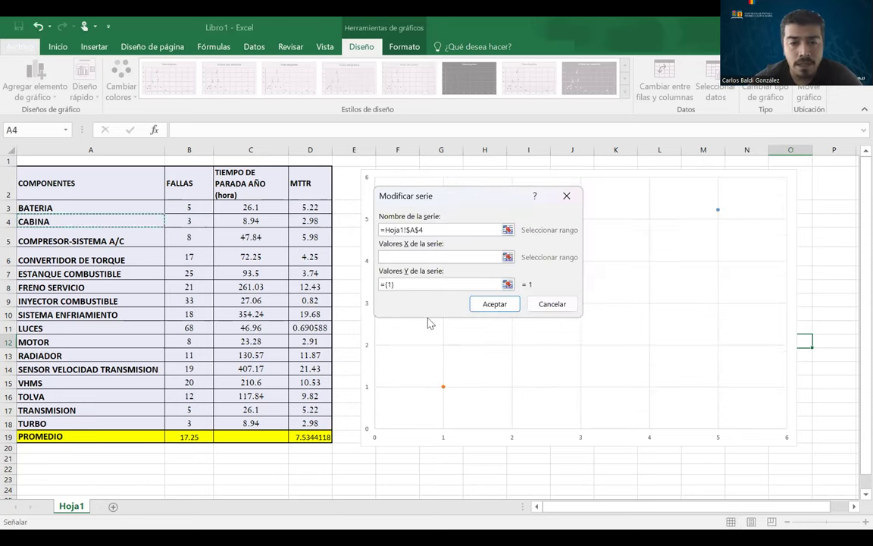
click(383, 257)
click(185, 221)
key(Tab)
click(313, 221)
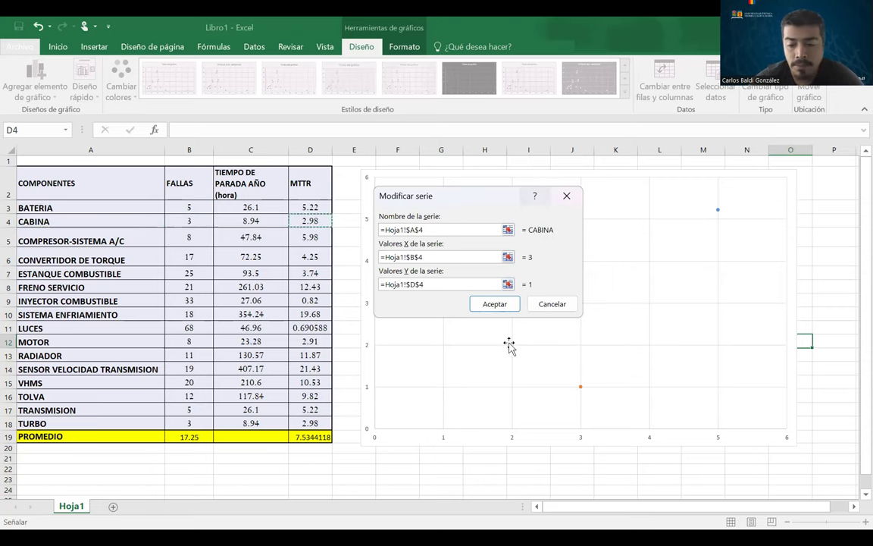
click(495, 303)
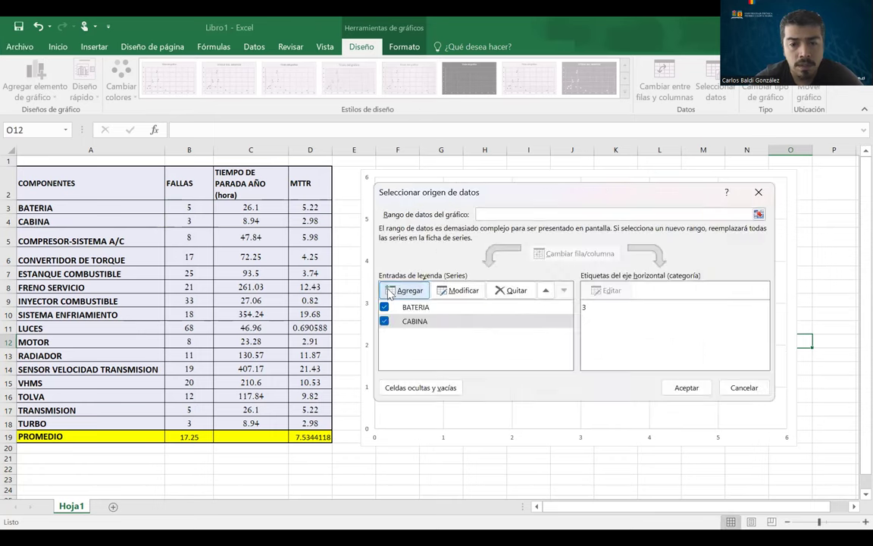
- Add the COMPRESOR-SISTEMA A/C series with its name from A5, X value from B5 and Y value from D5
click(390, 291)
click(115, 241)
key(Tab)
click(173, 237)
key(Tab)
click(307, 236)
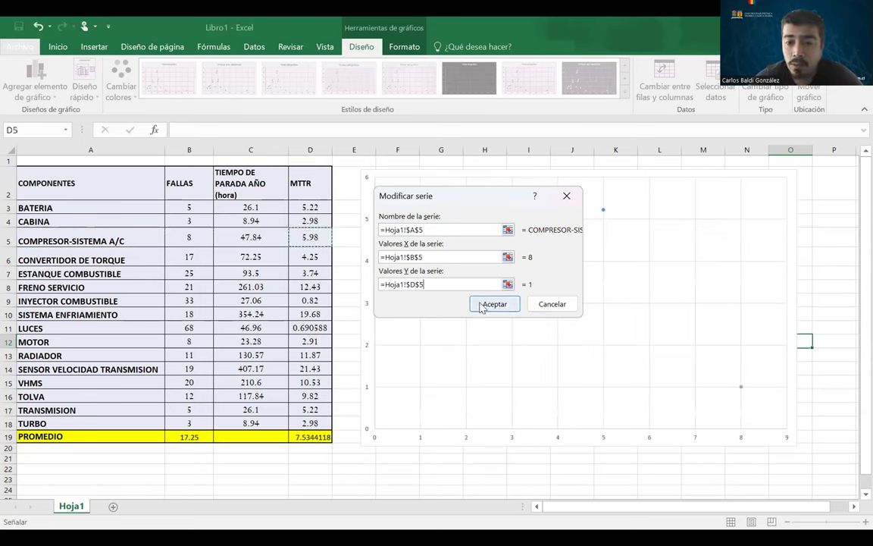
click(482, 304)
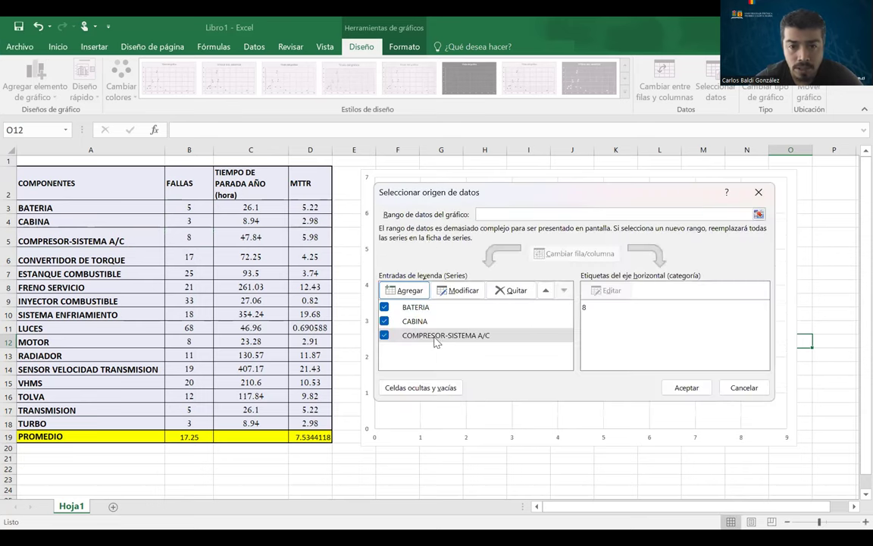
- Add the CONVERTIDOR DE TORQUE series with its name from A6, X value from B6 and Y value from D6
click(395, 293)
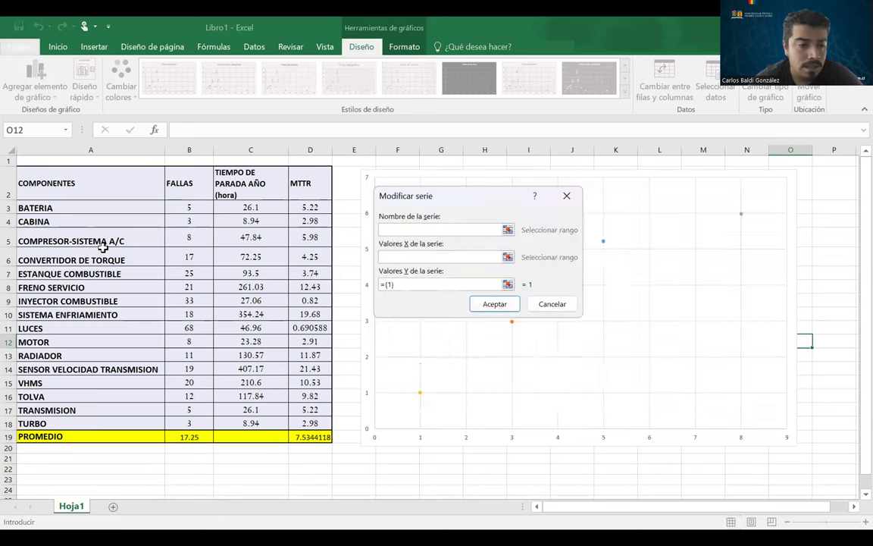
click(103, 257)
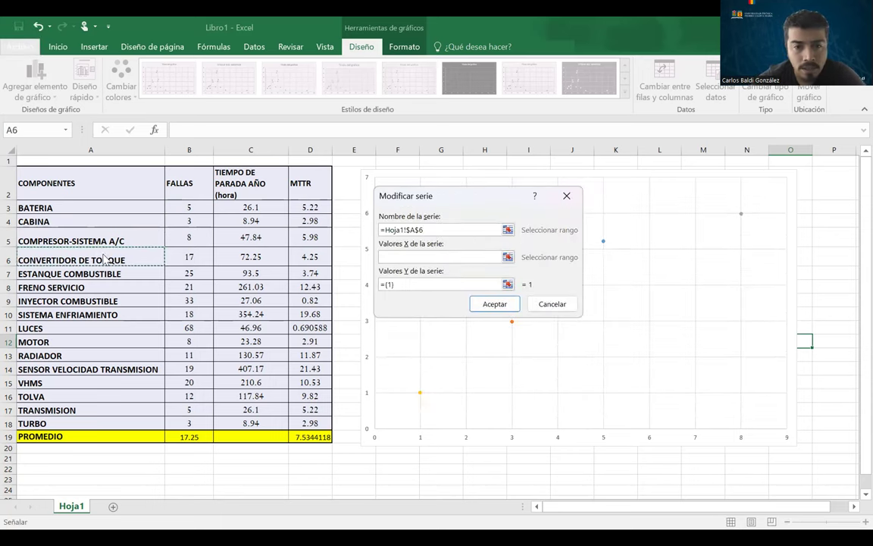
click(184, 255)
key(Tab)
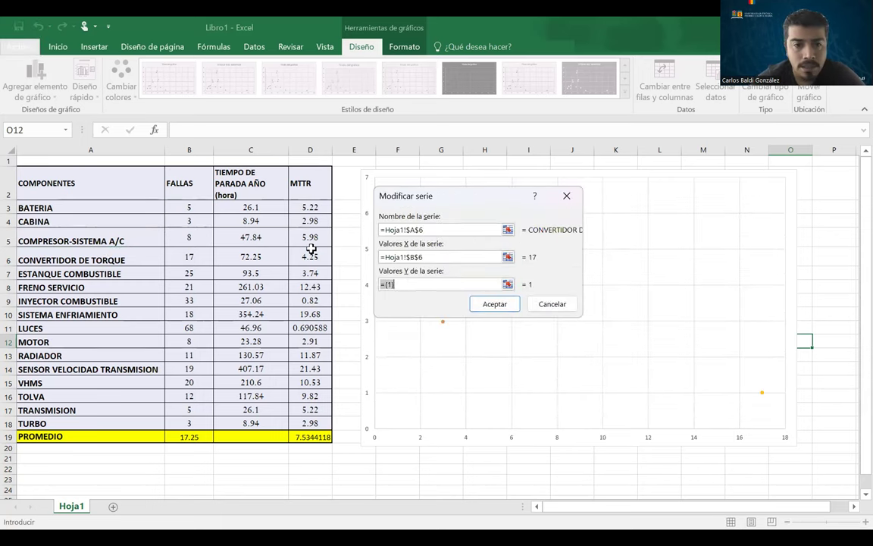
click(310, 256)
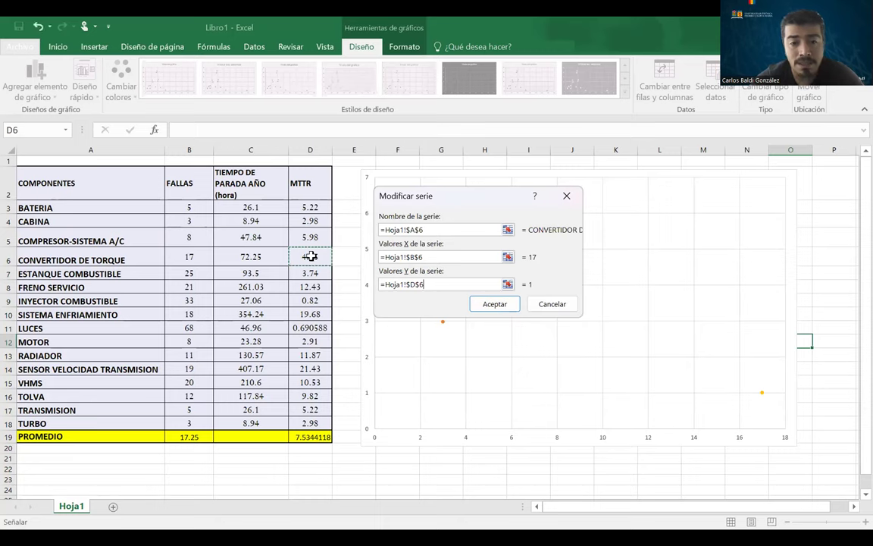
click(494, 305)
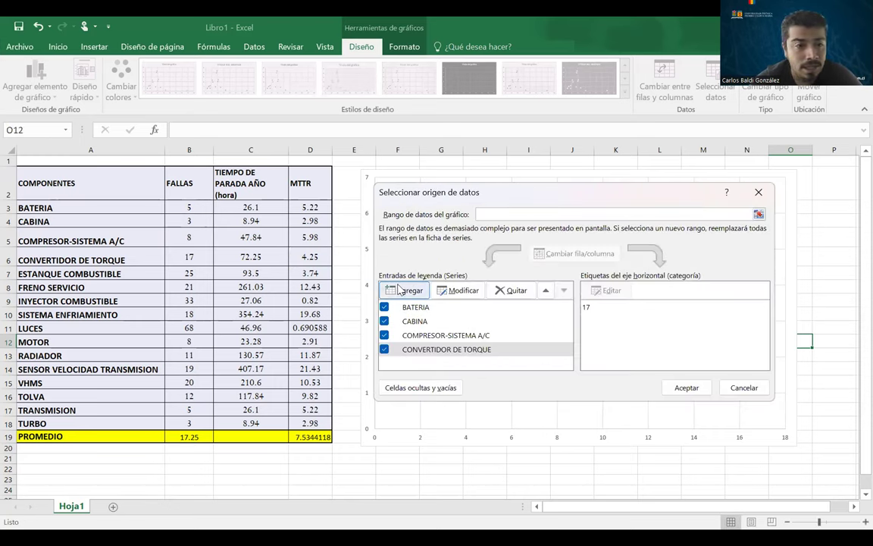
- Add the ESTANQUE COMBUSTIBLE series with its name from A7, X value from B7 and Y value from D7
click(399, 289)
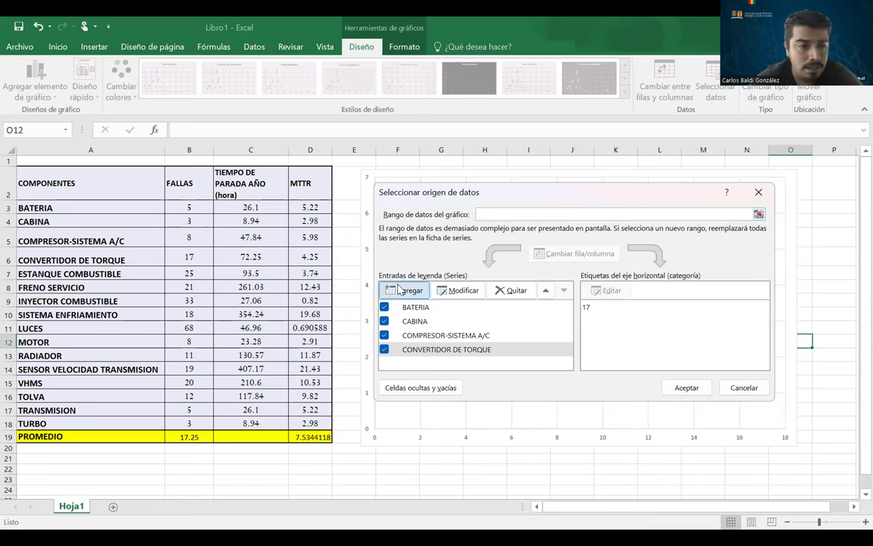
click(96, 276)
key(Tab)
click(189, 273)
key(Tab)
click(304, 271)
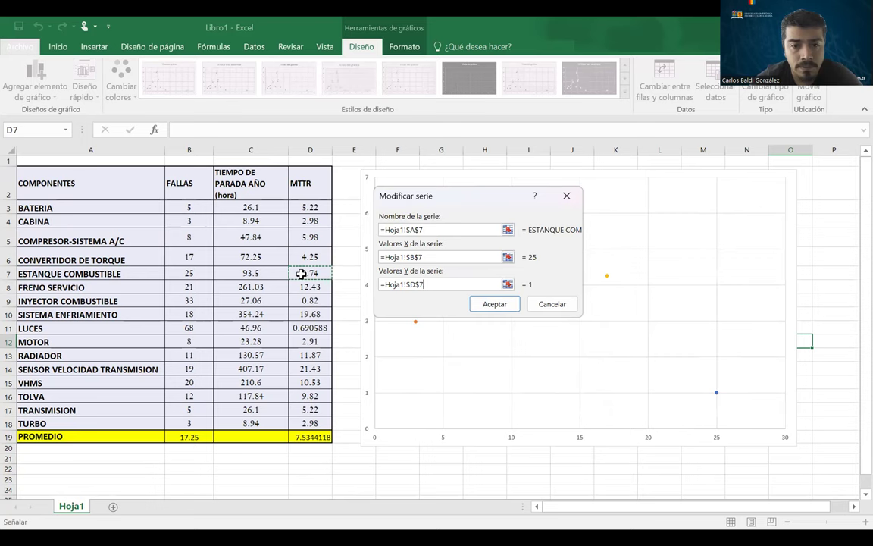
click(496, 306)
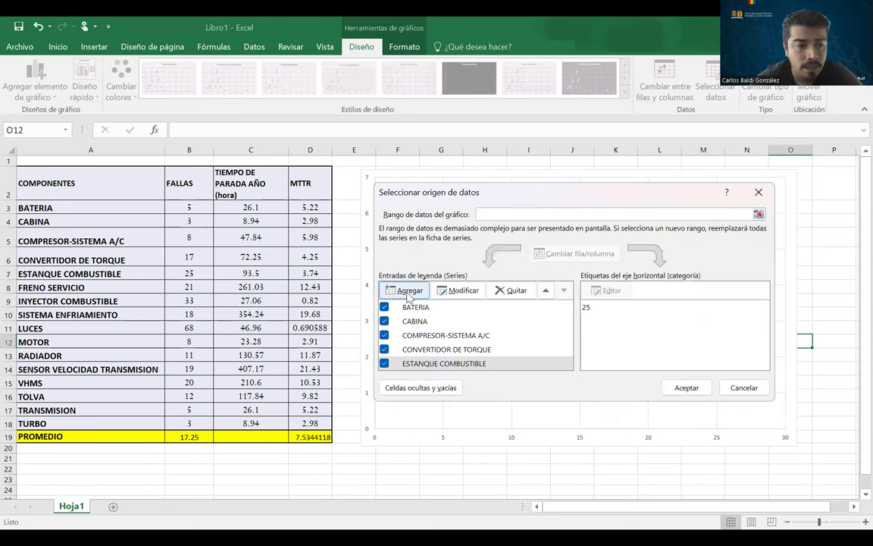
- Add the FRENO SERVICIO series with its name from A8, X value from B8 and Y value from D8
click(409, 296)
click(91, 288)
key(Tab)
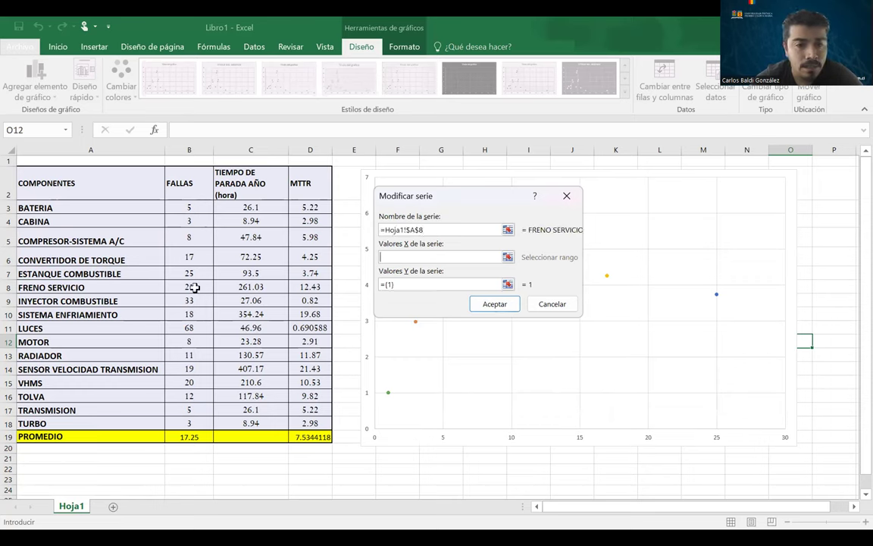
click(193, 286)
key(Tab)
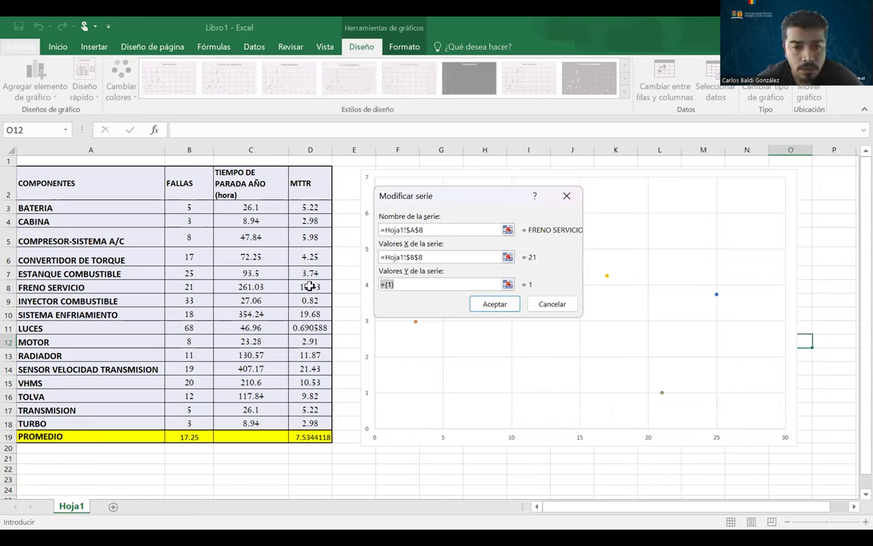
click(310, 286)
click(497, 305)
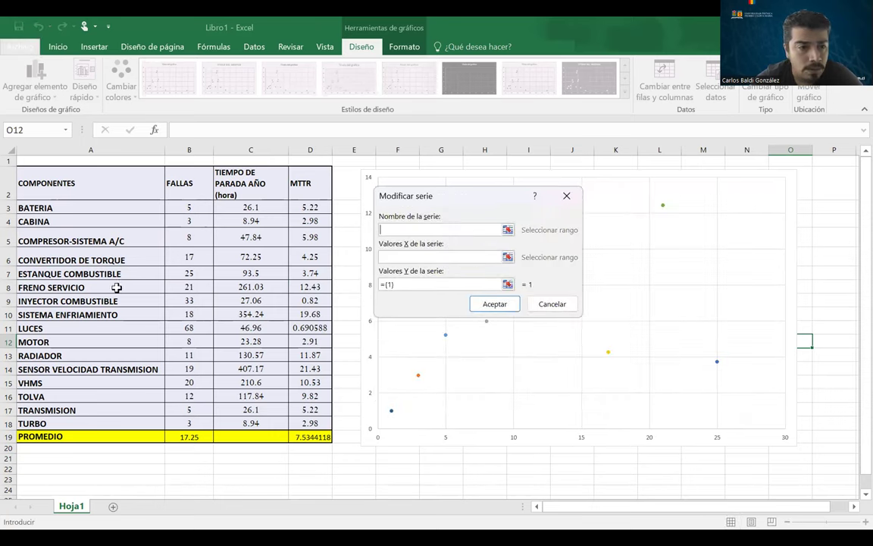
- Add the INYECTOR COMBUSTIBLE series with its name from A9, X value from B9 and Y value from D9
click(95, 298)
key(Tab)
click(189, 300)
key(Tab)
click(310, 300)
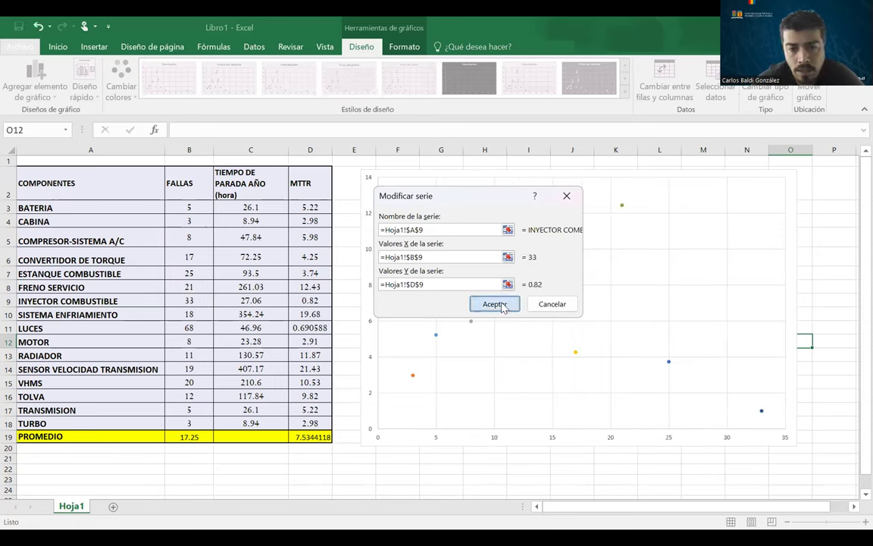
key(Return)
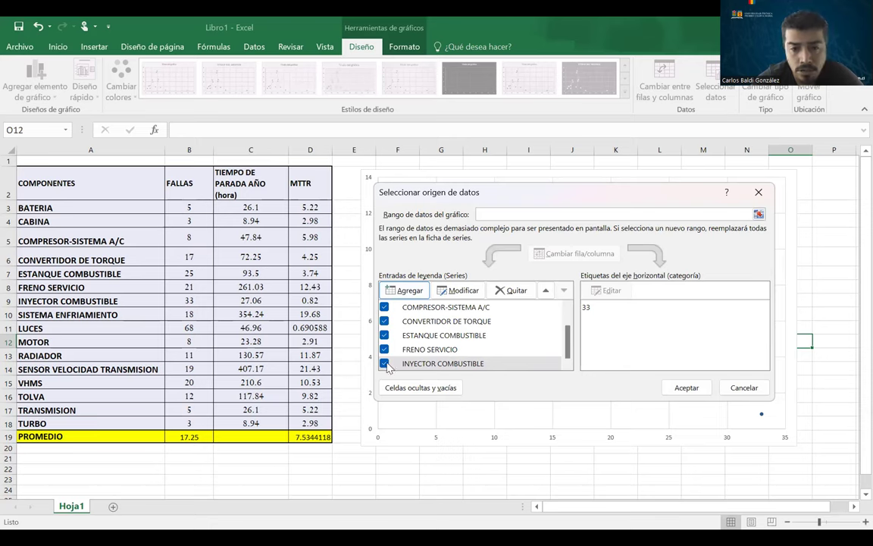
- Add the SISTEMA ENFRIAMIENTO series with its name from A10, X value from B10 and Y value from D10
click(403, 293)
click(162, 313)
key(Tab)
click(172, 314)
key(Tab)
click(315, 312)
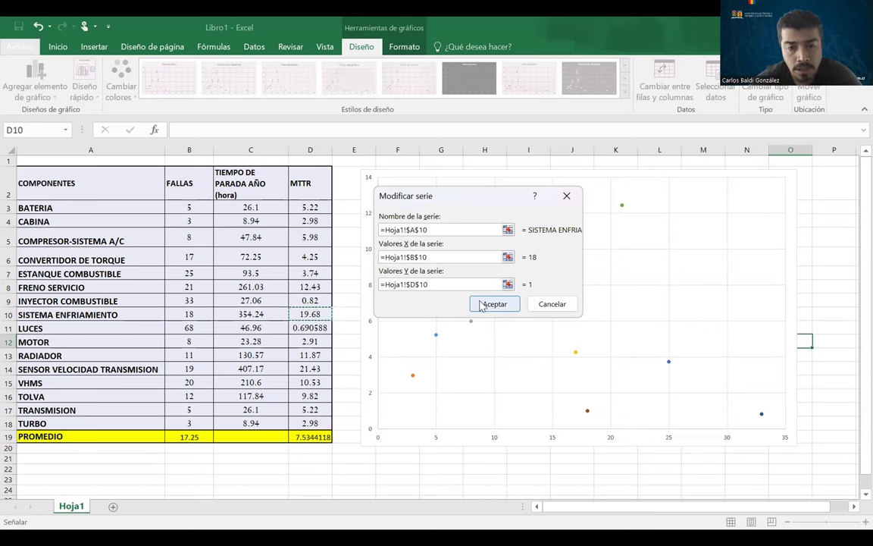
click(491, 304)
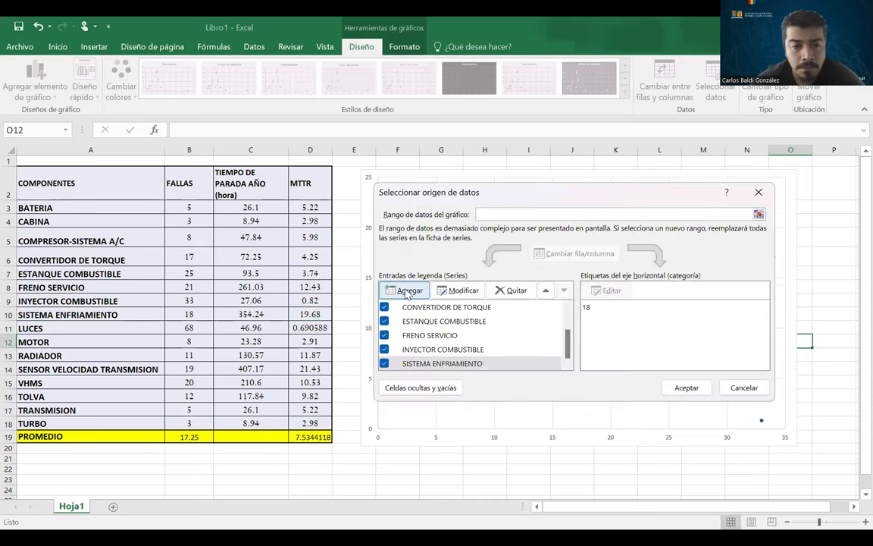
- Add the LUCES series with its name from A11, X value from B11 and Y value from D11
key(Return)
click(101, 328)
key(Tab)
click(194, 328)
key(Tab)
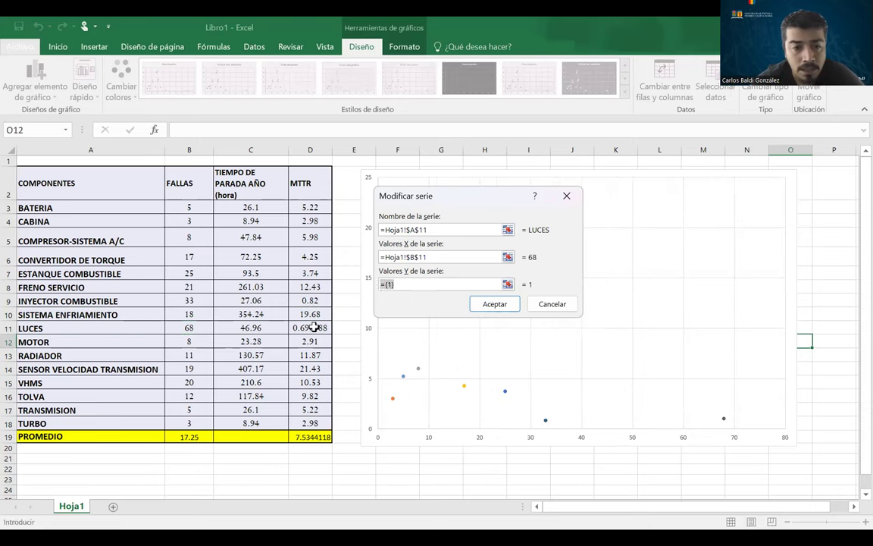
click(310, 327)
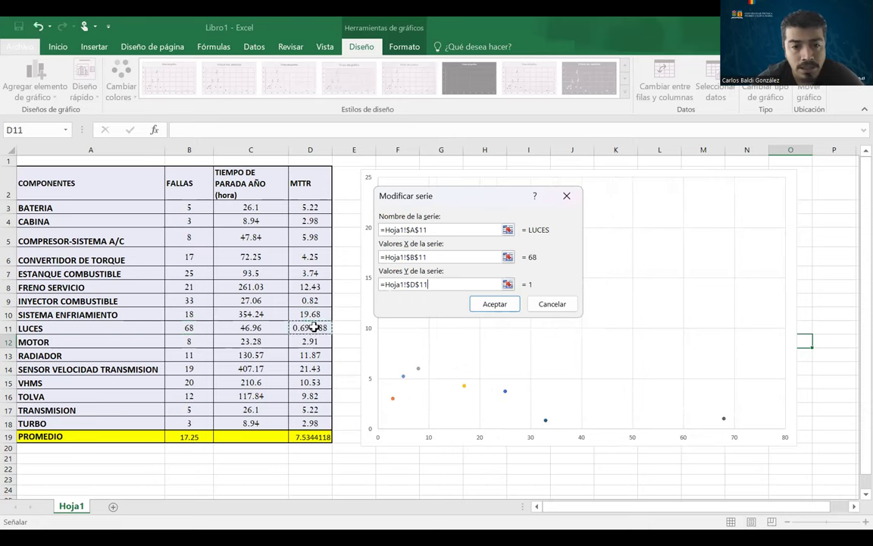
click(498, 304)
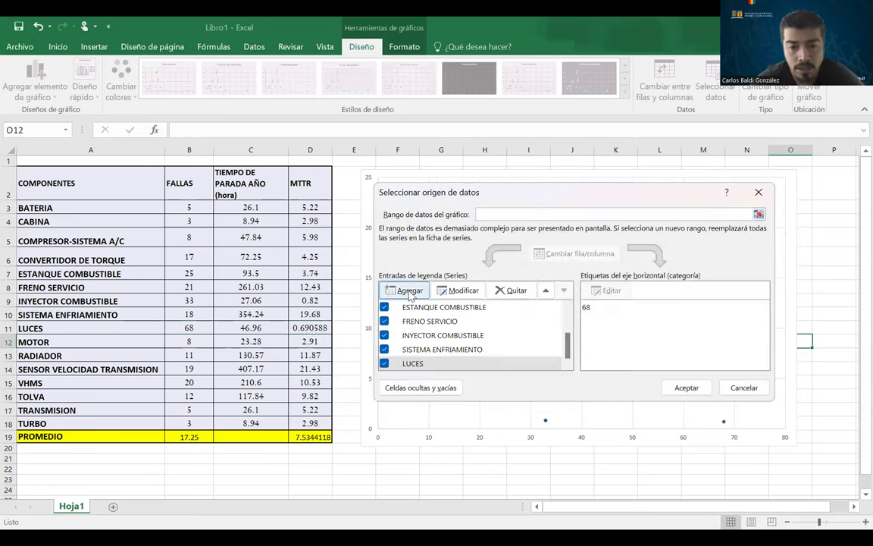
- Add the MOTOR series with its name from A12, X value from B12 and Y value from D12
click(409, 291)
click(74, 341)
key(Tab)
click(190, 342)
key(Tab)
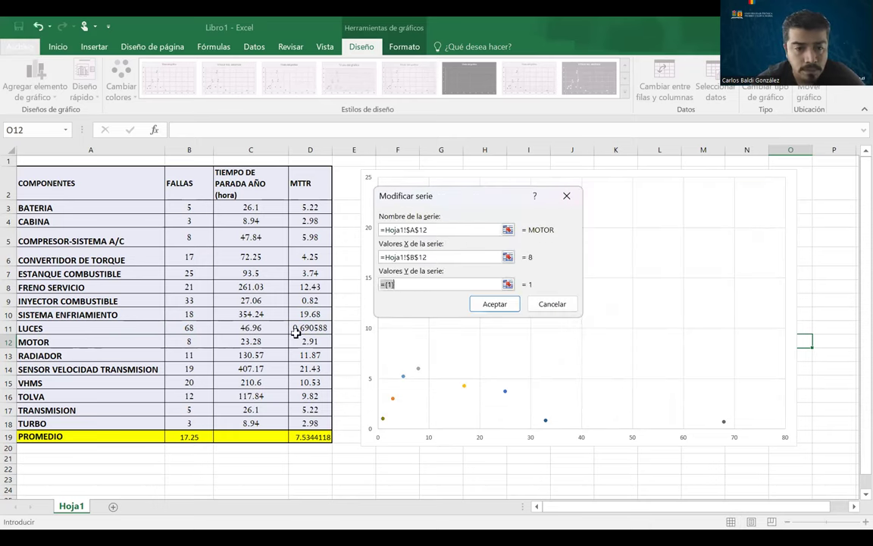
click(310, 342)
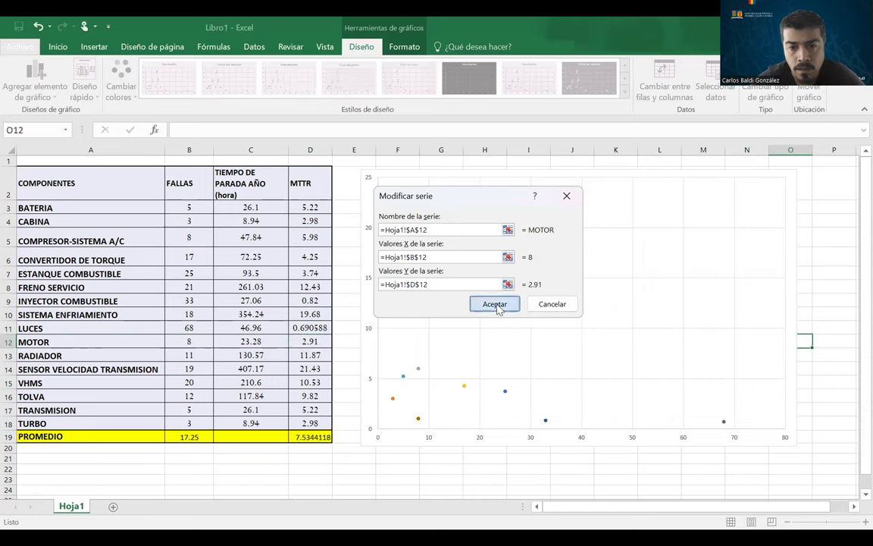
key(Return)
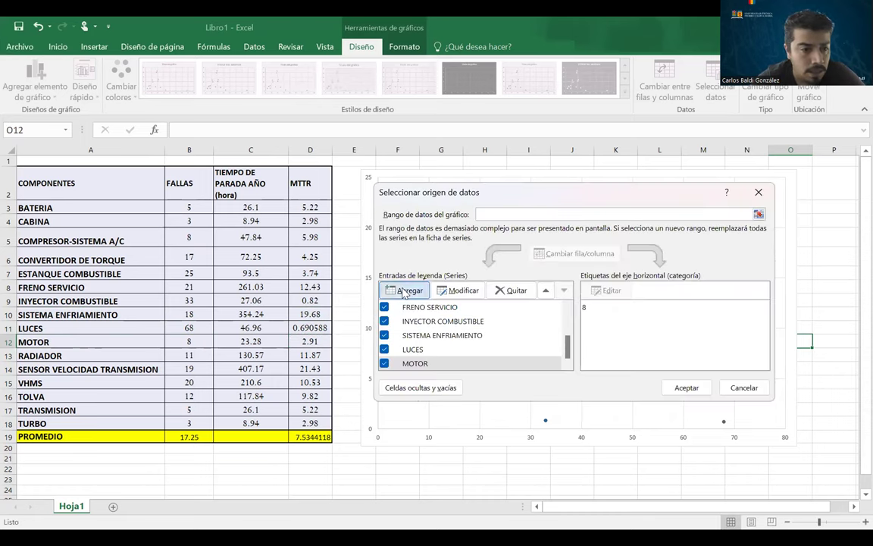
- Add the RADIADOR series with its name from A13, X value from B13 and Y value from D13
click(404, 292)
click(61, 356)
key(Tab)
click(197, 355)
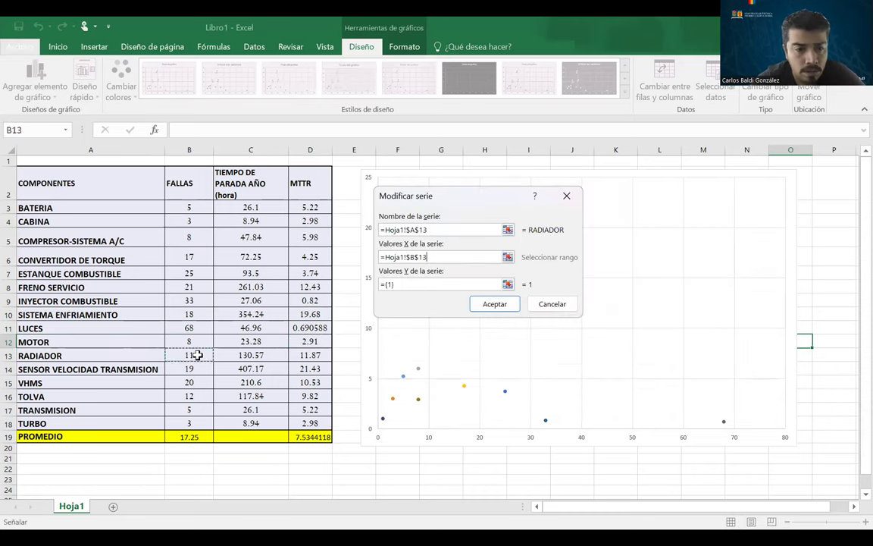
key(Tab)
click(310, 354)
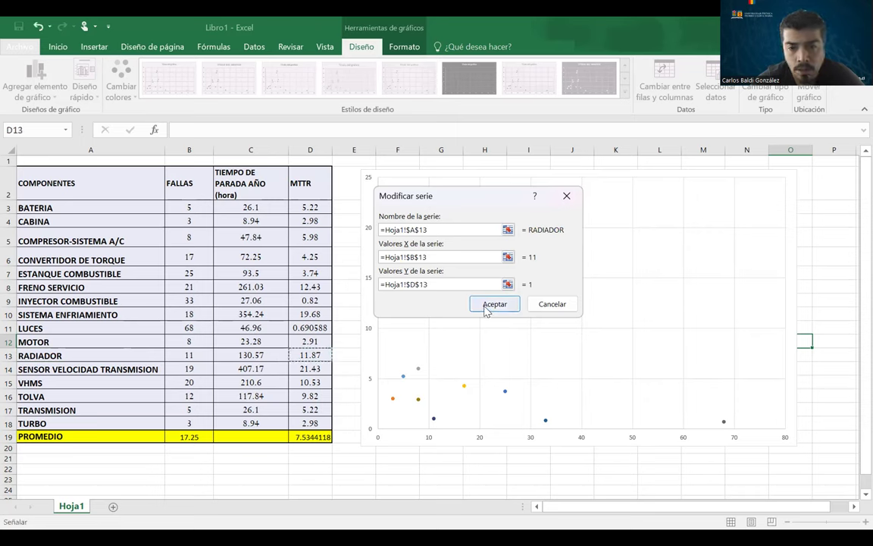
click(494, 303)
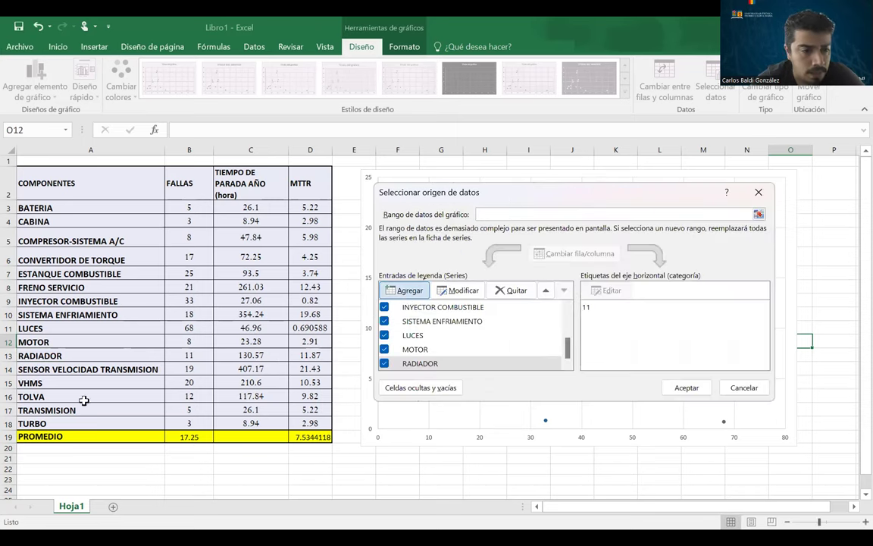
- Add the SENSOR VELOCIDAD TRANSMISION series with its name from A14, X value from B14 and Y value from D14
key(alt+a)
click(120, 369)
key(Tab)
click(176, 369)
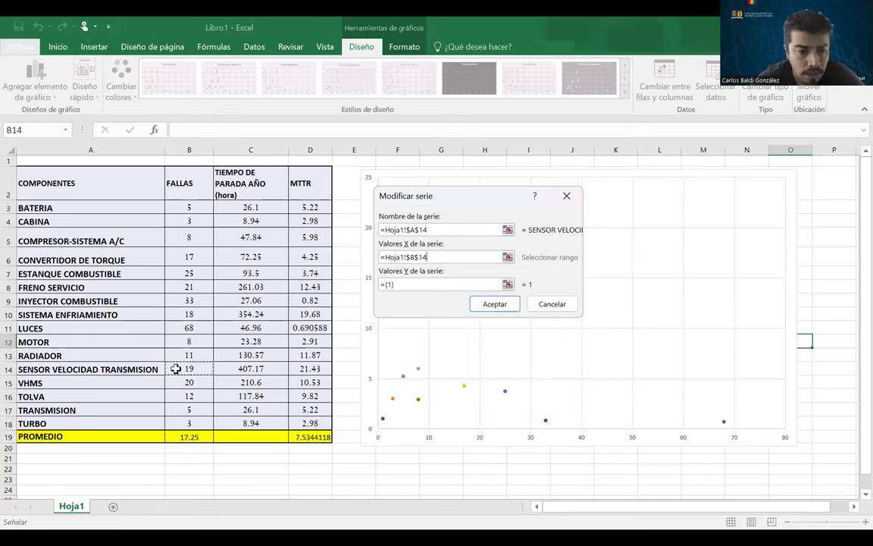
key(Tab)
click(304, 368)
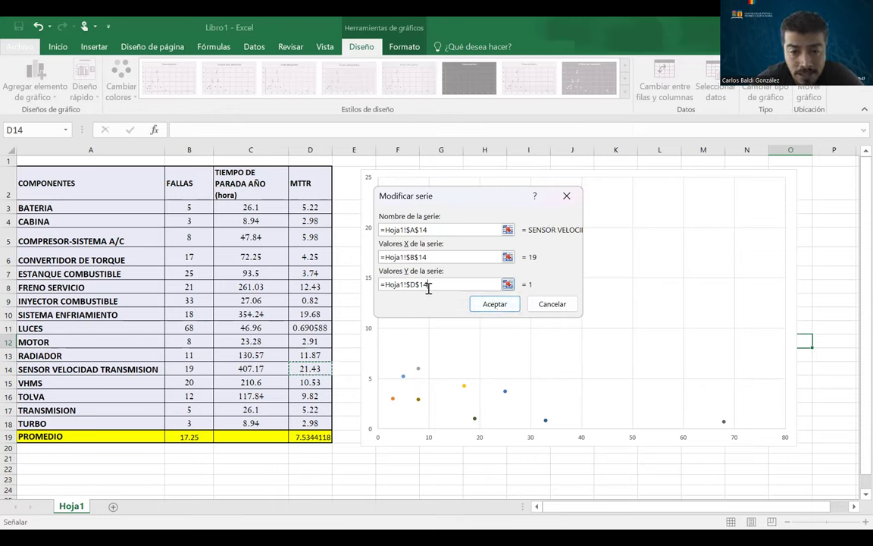
click(494, 305)
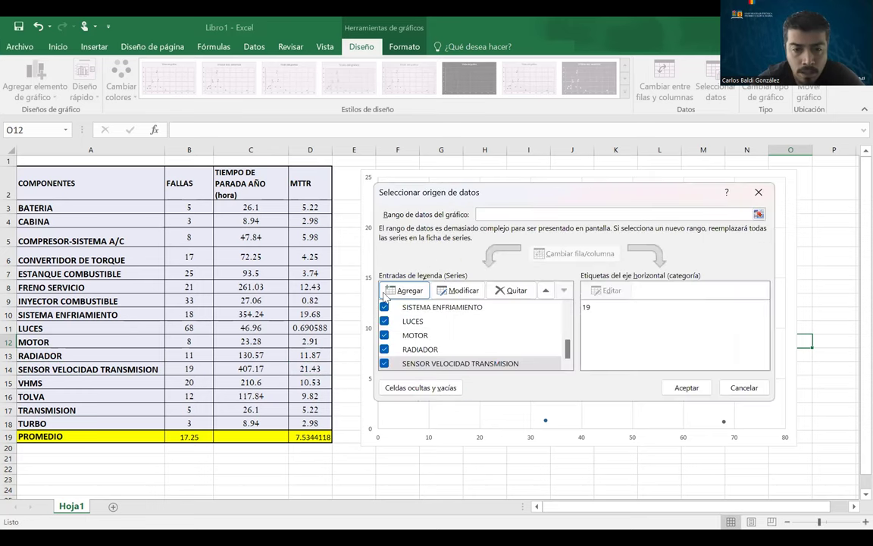
- Add the VHMS series with its name from A15, X value from B15 and Y value from D15
click(45, 385)
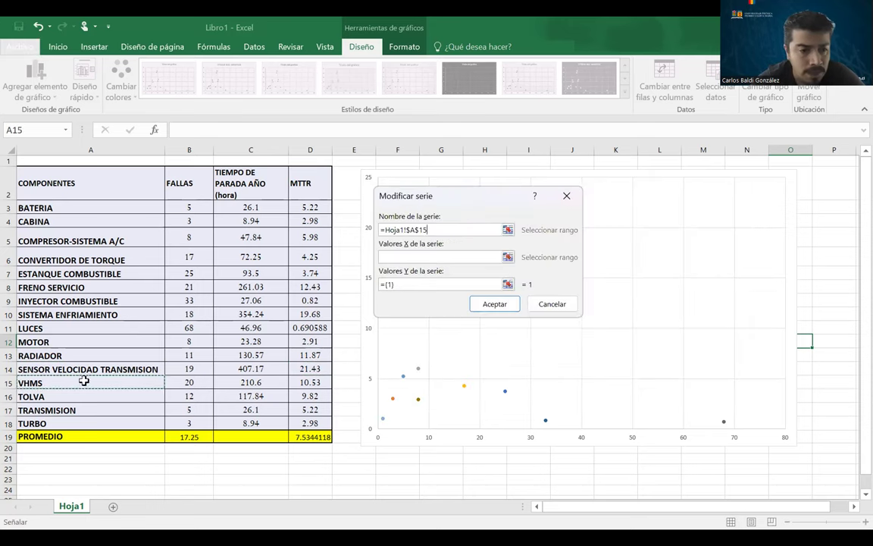
key(Tab)
click(194, 382)
key(Tab)
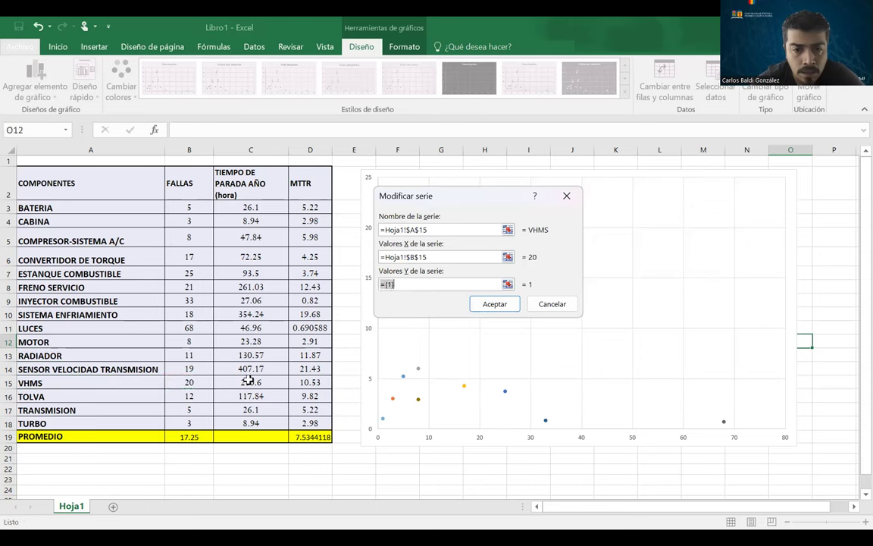
click(299, 382)
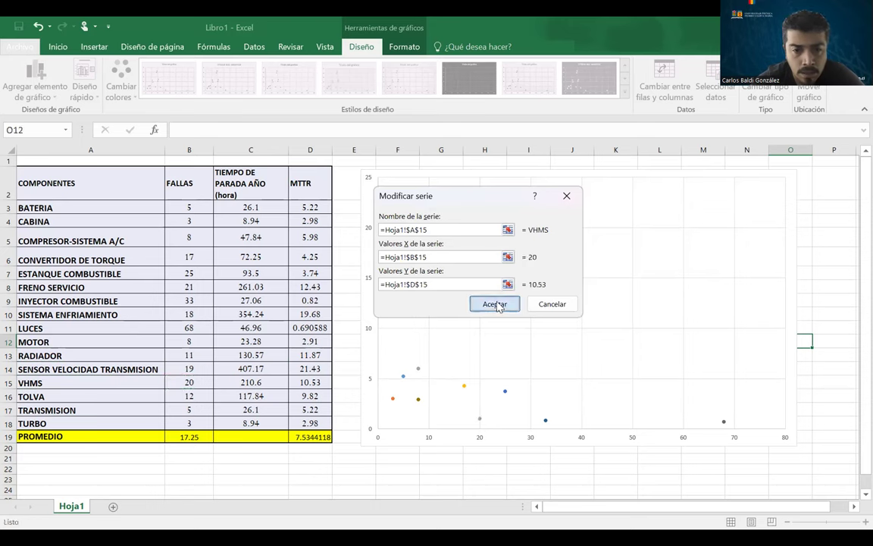
click(495, 304)
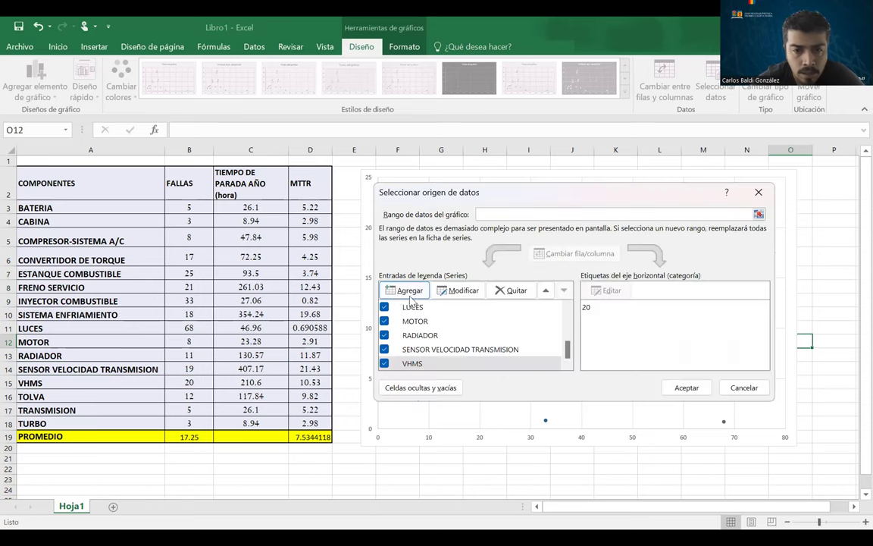
- Add the TOLVA series with its name from A16, X value from B16 and Y value from D16
click(36, 396)
key(Tab)
click(189, 396)
key(Tab)
click(310, 395)
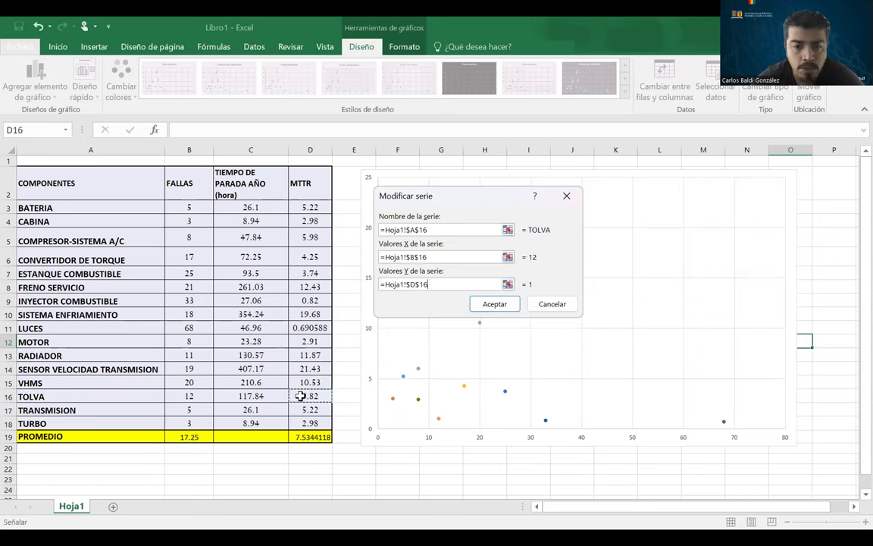
click(495, 303)
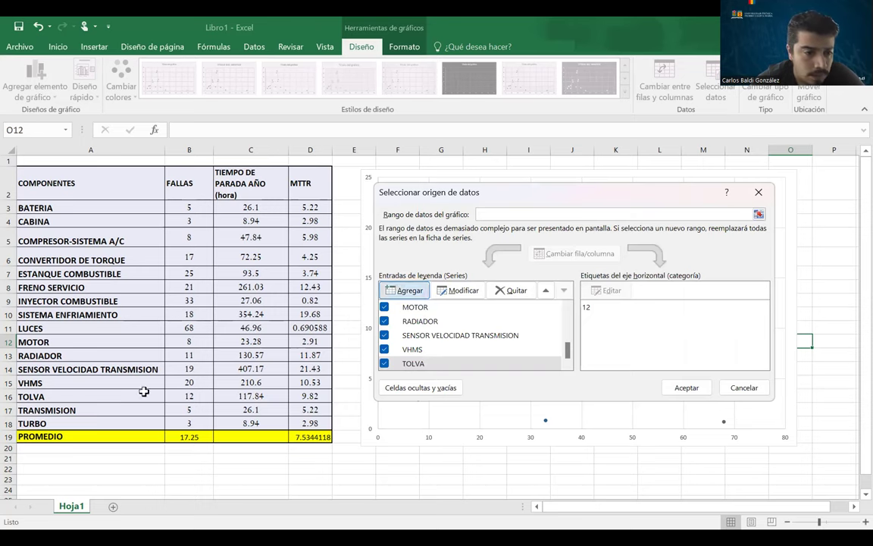
- Add the TRANSMISION series with its name from A17, X value from B17 and Y value from D17
key(Return)
click(107, 407)
click(190, 409)
key(Tab)
click(297, 409)
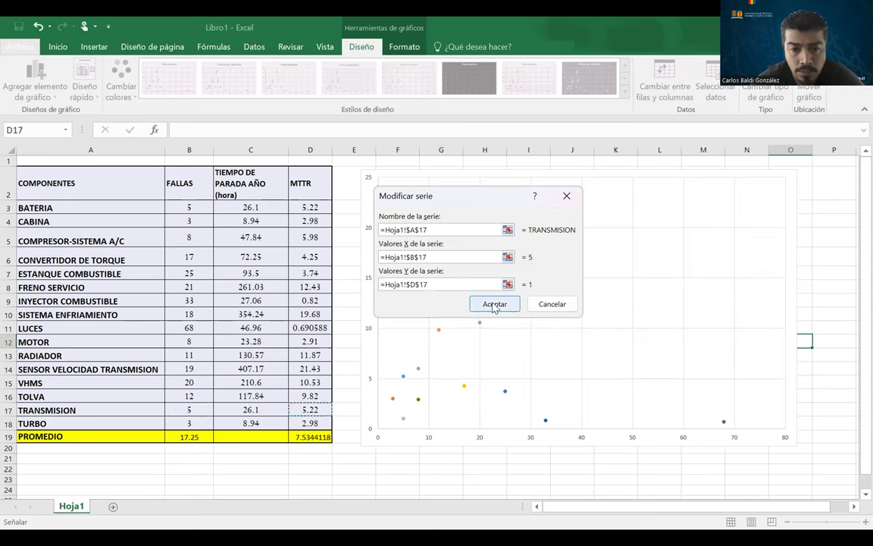
click(494, 305)
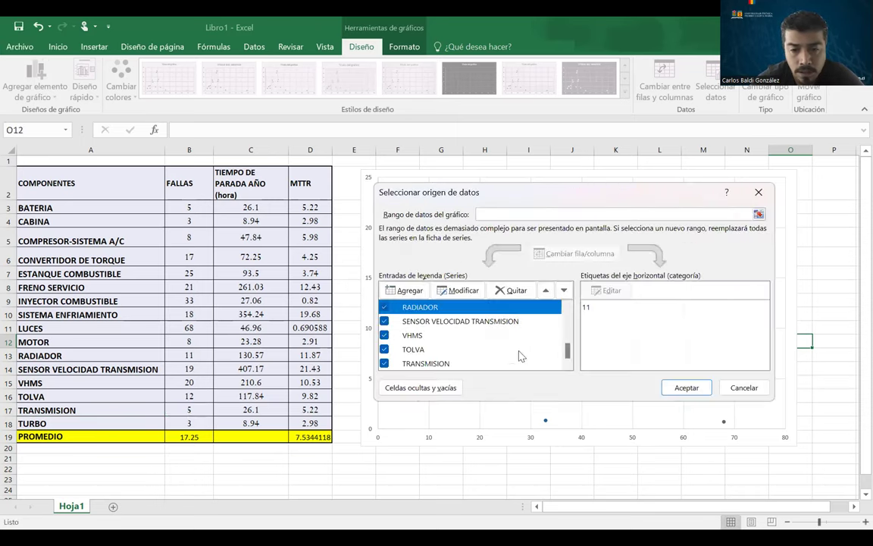
- Add the TURBO series with its name from A18, X value from B18 and Y value from D18
click(419, 323)
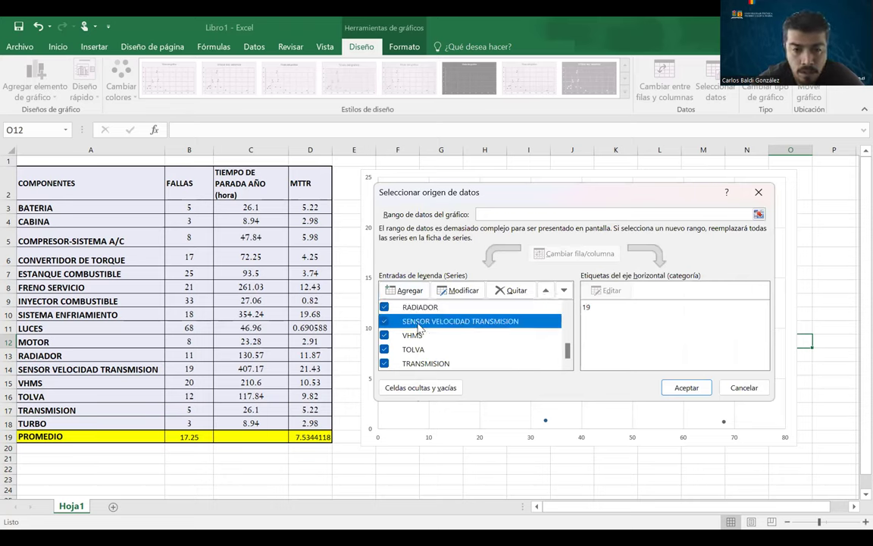
click(407, 291)
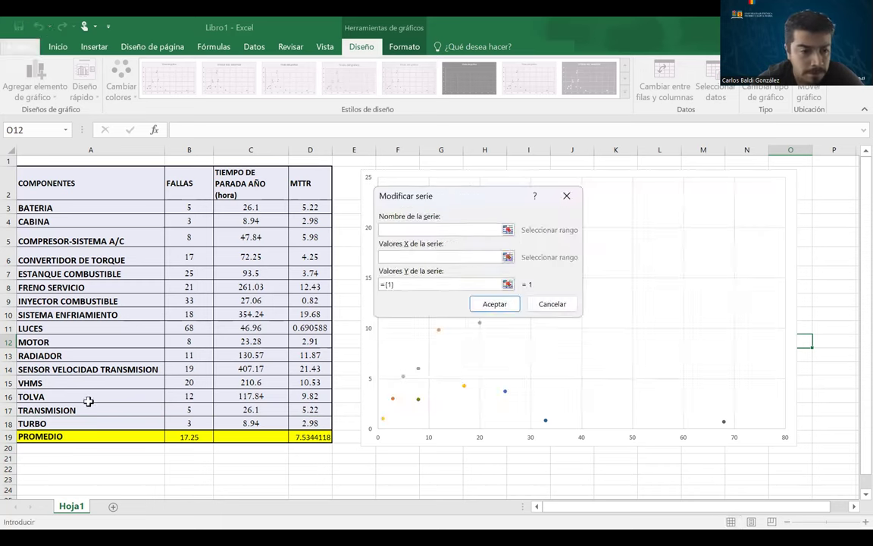
click(83, 421)
key(Tab)
click(197, 422)
key(Tab)
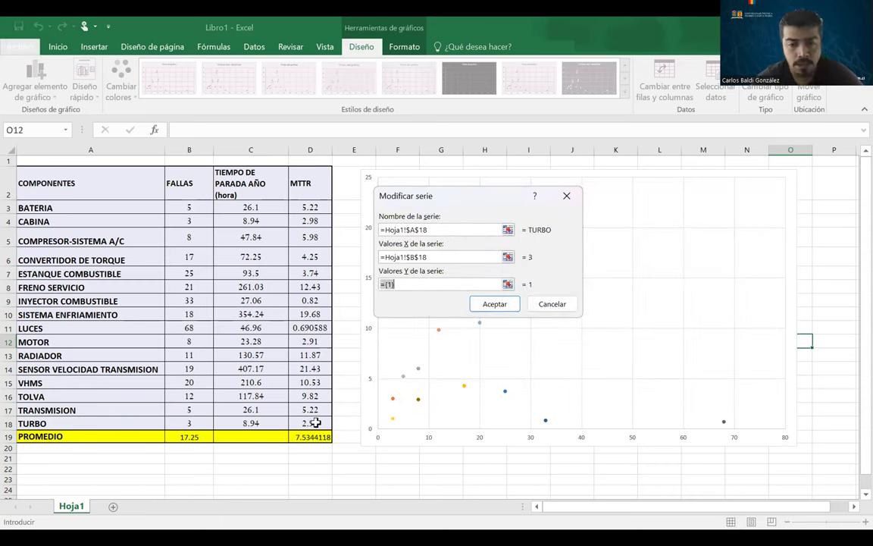
click(316, 423)
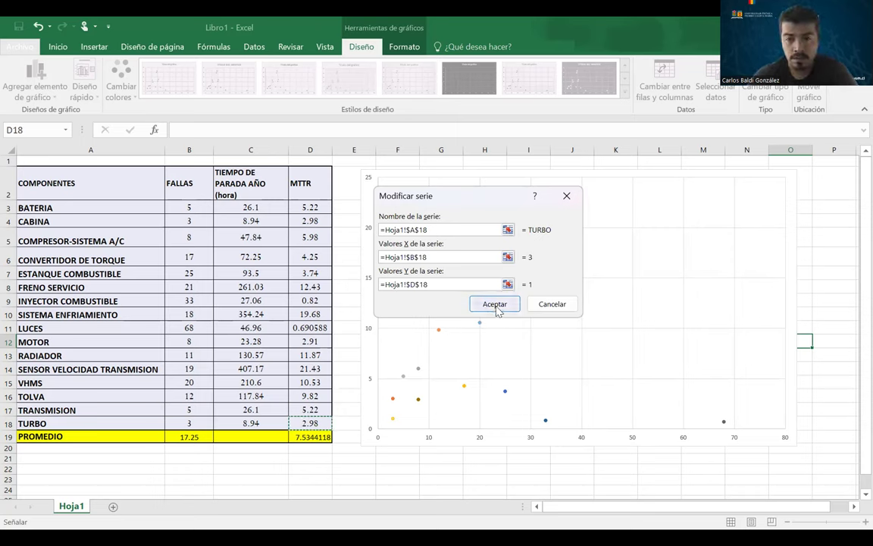
key(Return)
- Accept the chart's data source changes and make the chart taller by extending its lower edge to about row 22
click(404, 493)
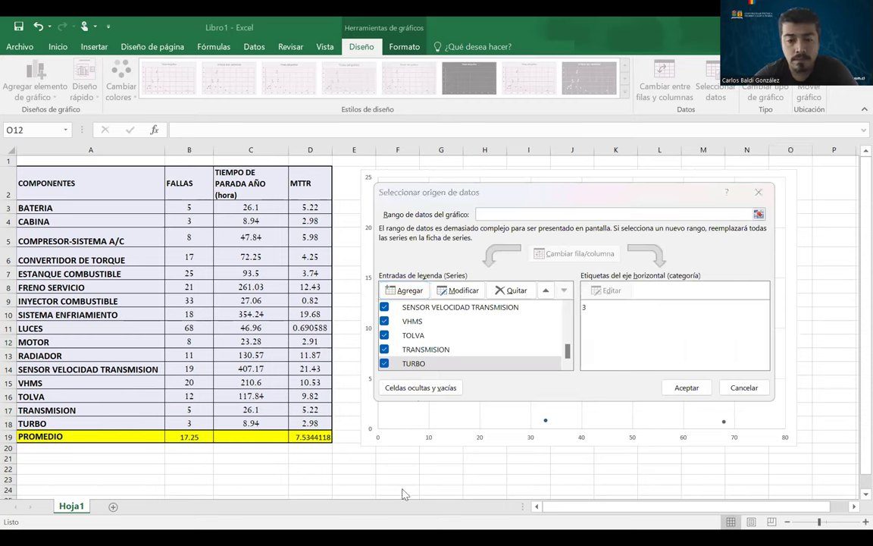
click(685, 387)
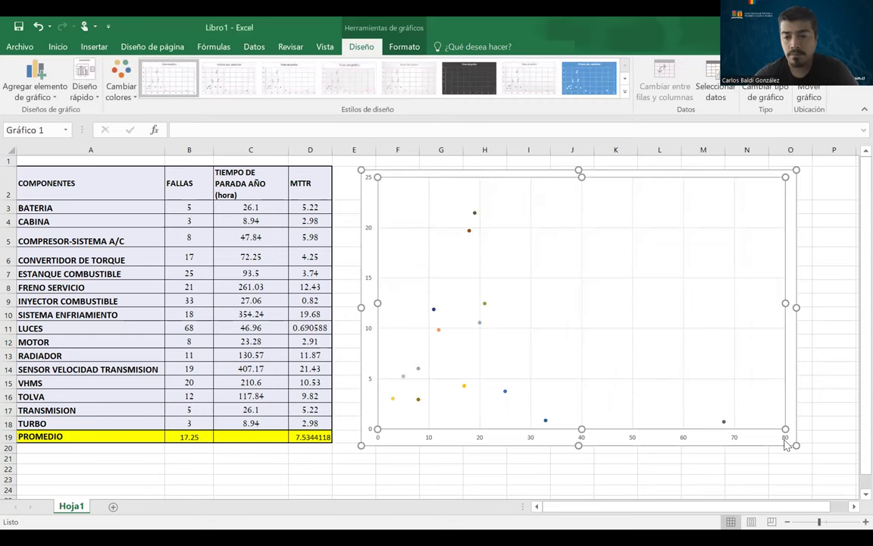
drag(579, 445, 568, 474)
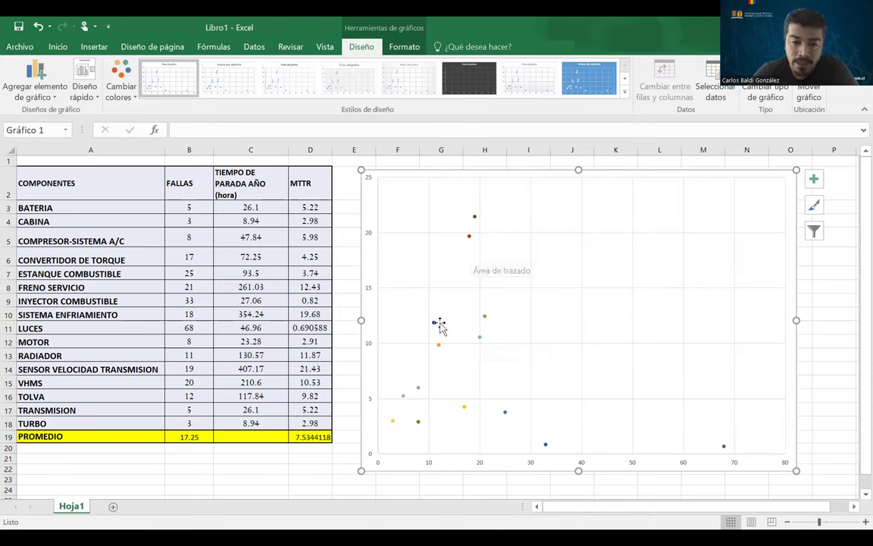
- Add data labels to all the points of the scatter chart
mouse_move(435, 328)
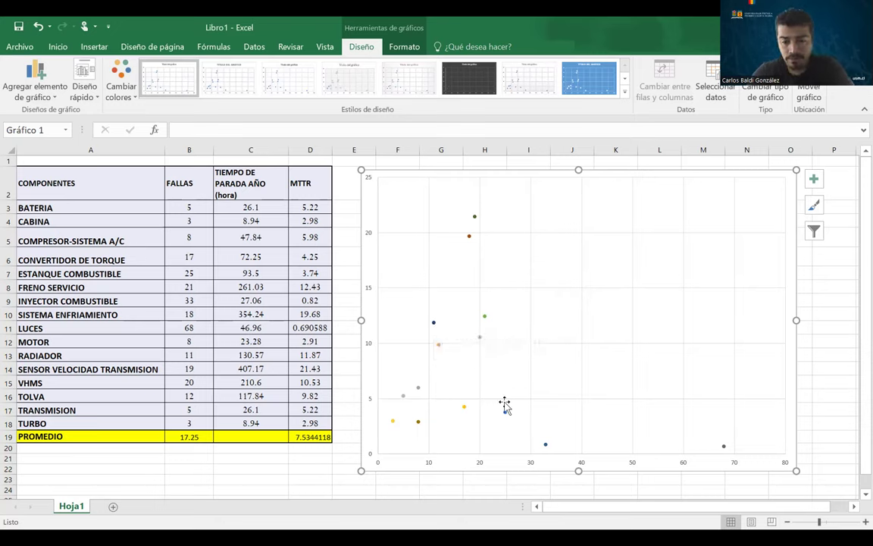
mouse_move(506, 416)
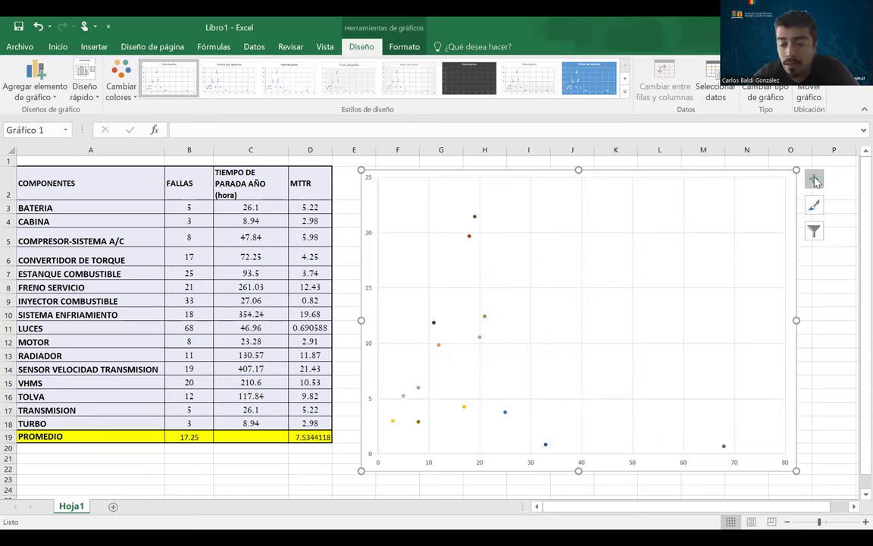
click(814, 181)
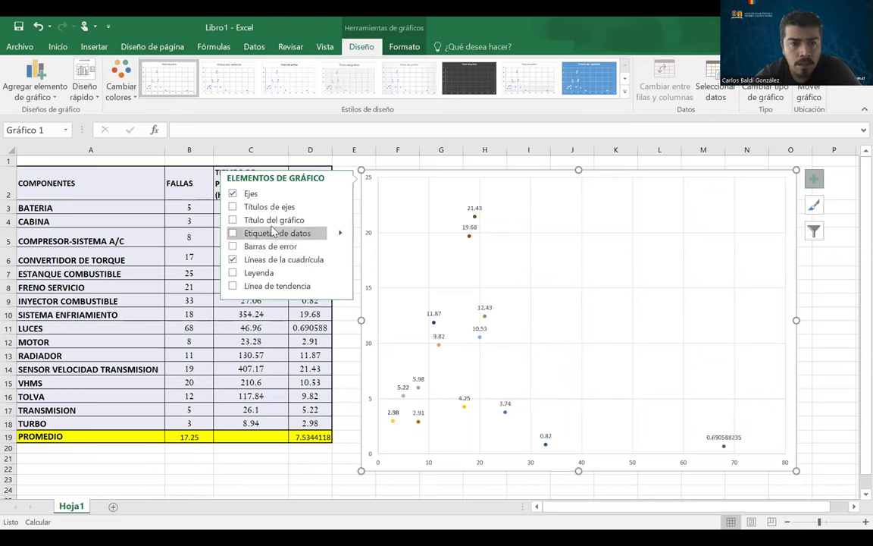
click(341, 235)
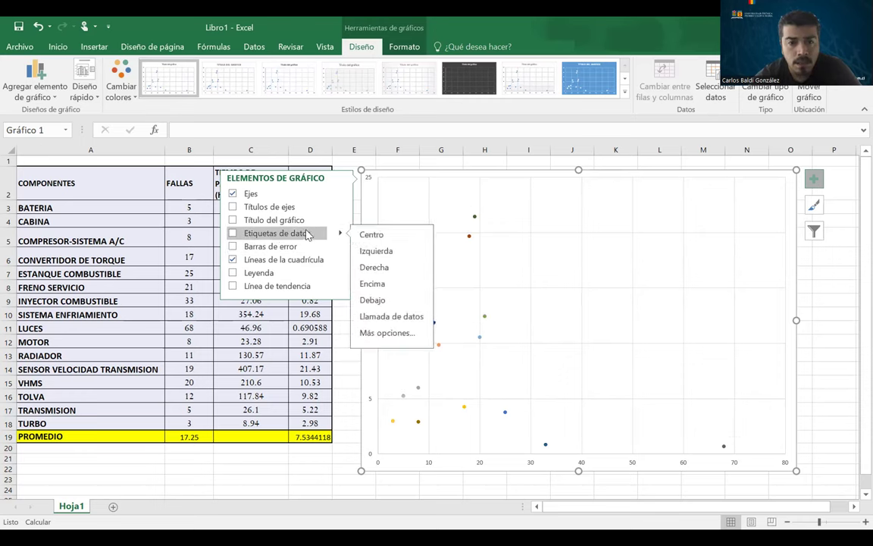
click(306, 239)
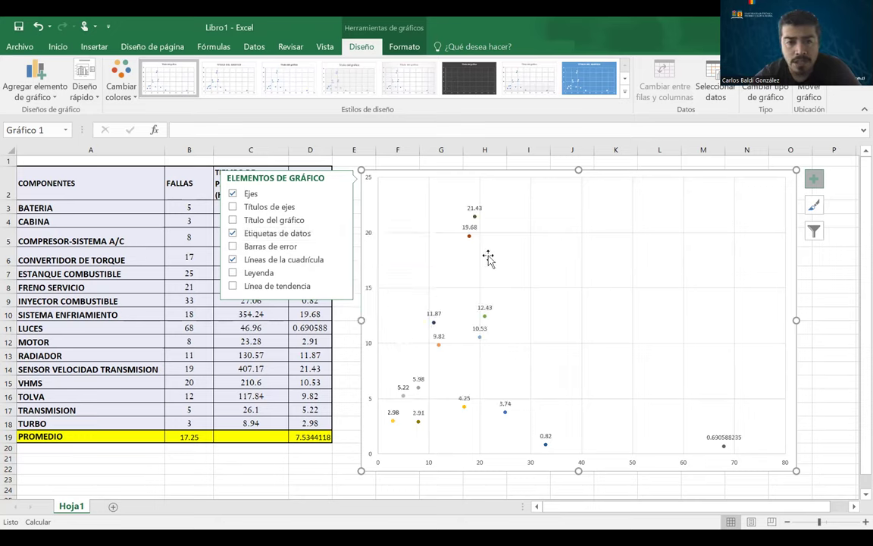
- Show the legend with the component names on the scatter chart and remove its gridlines
click(257, 274)
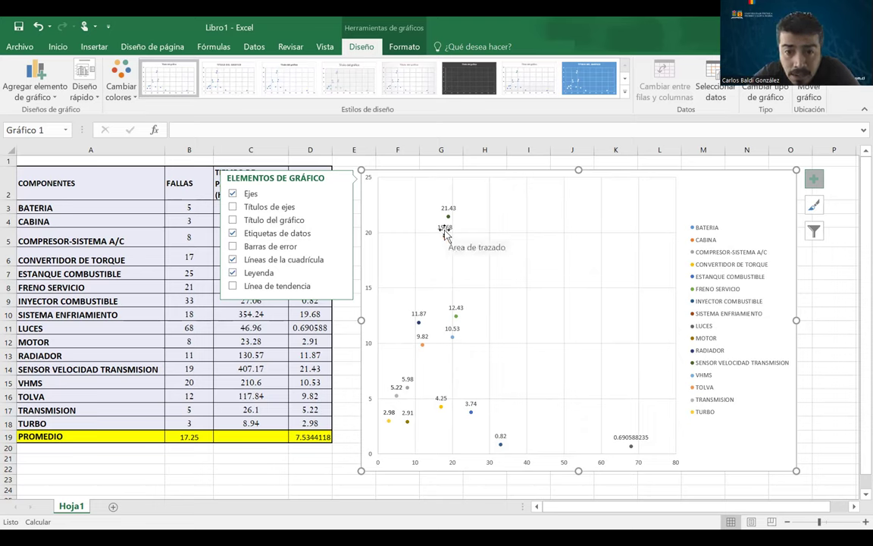
mouse_move(446, 242)
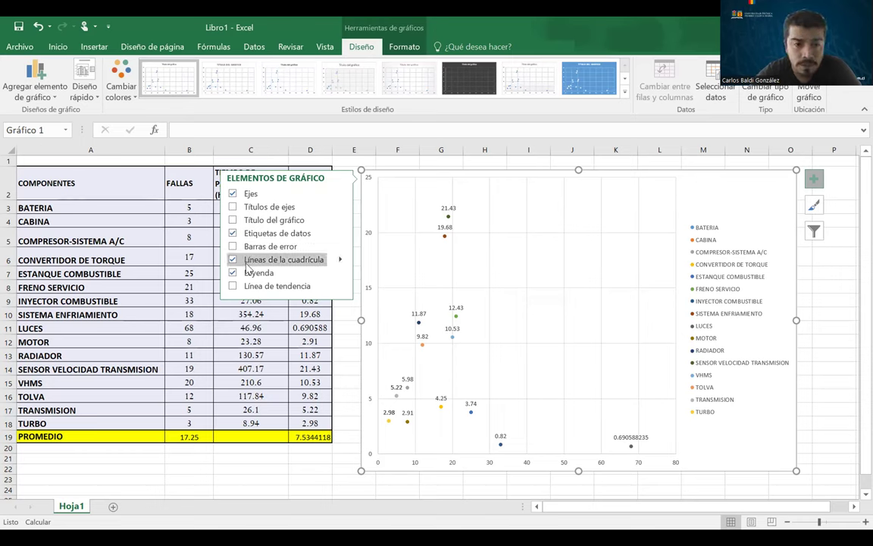
click(244, 262)
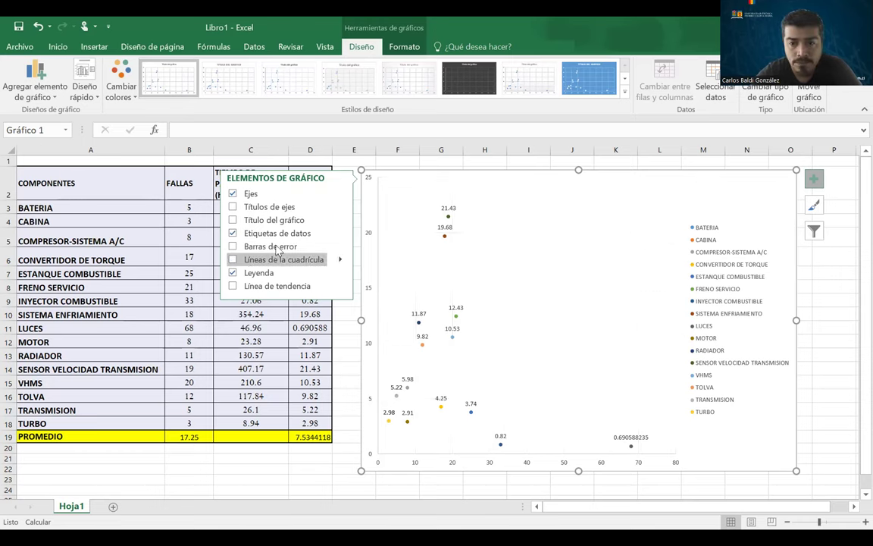
- Remove the data labels and the component legend from the scatter chart
click(265, 237)
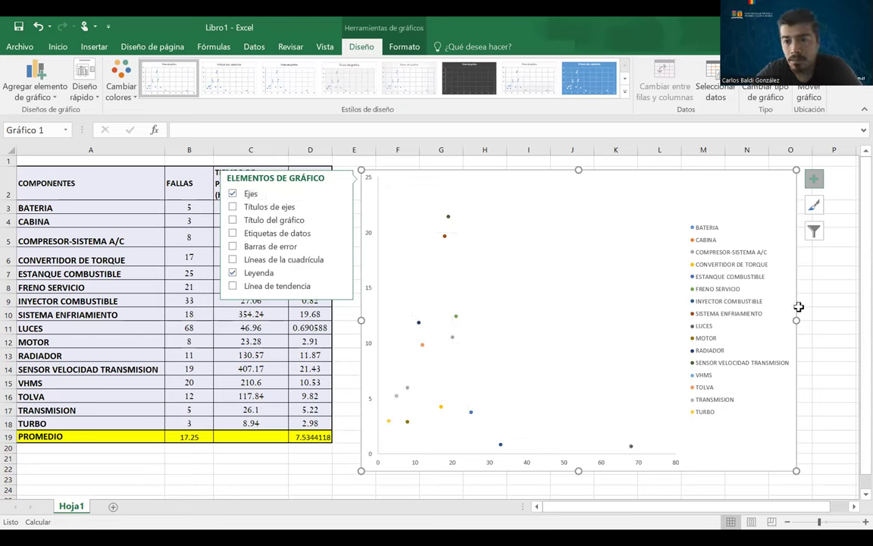
click(734, 297)
key(Delete)
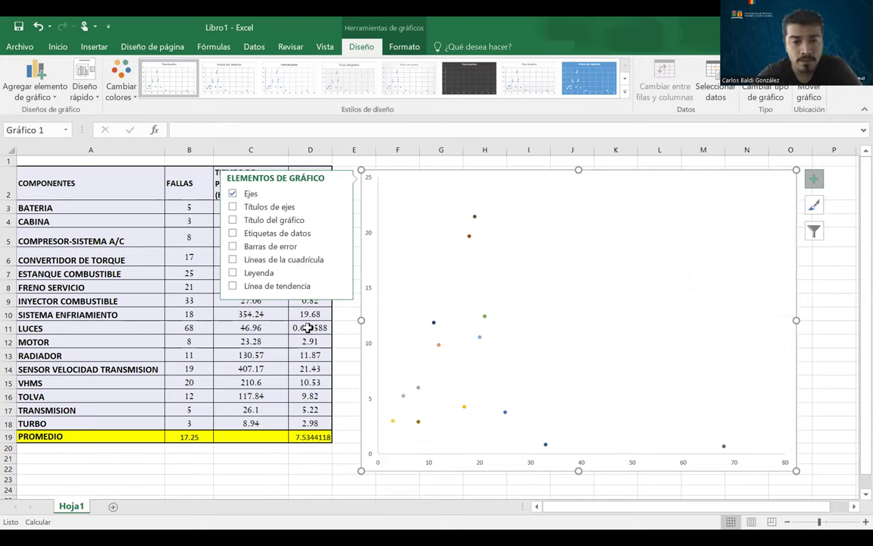
click(351, 378)
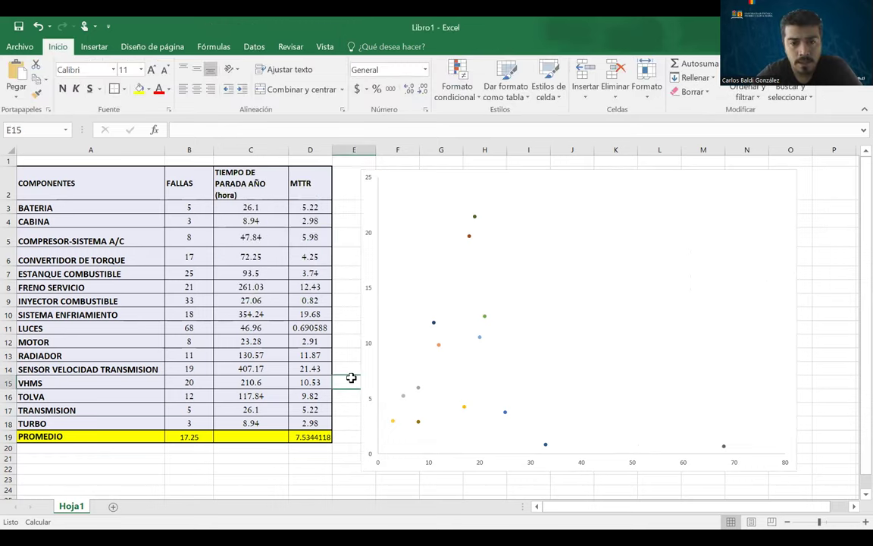
- Add a data label to only the SENSOR VELOCIDAD TRANSMISION point of the scatter chart
click(475, 219)
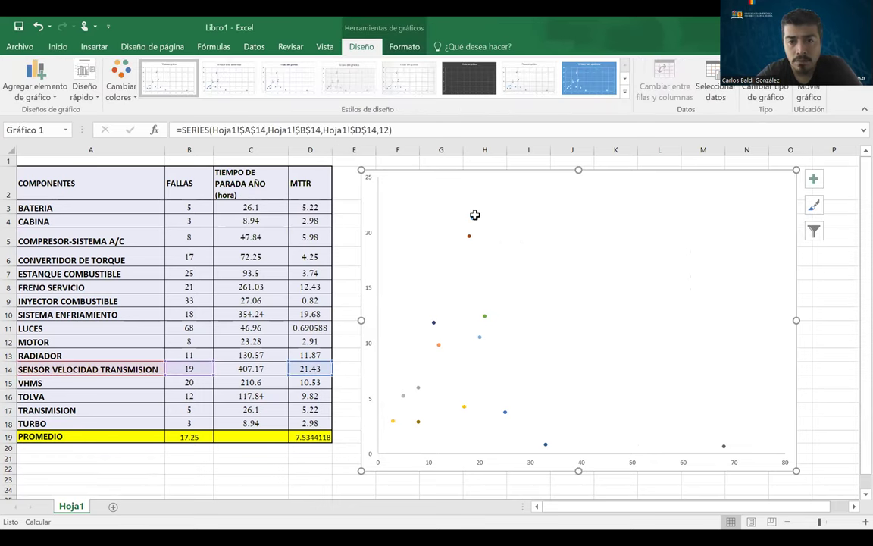
right_click(475, 218)
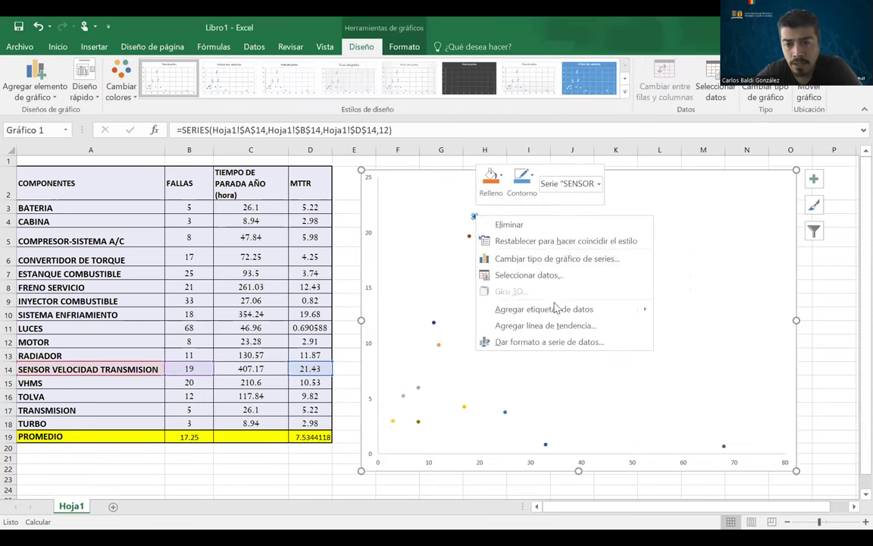
mouse_move(548, 313)
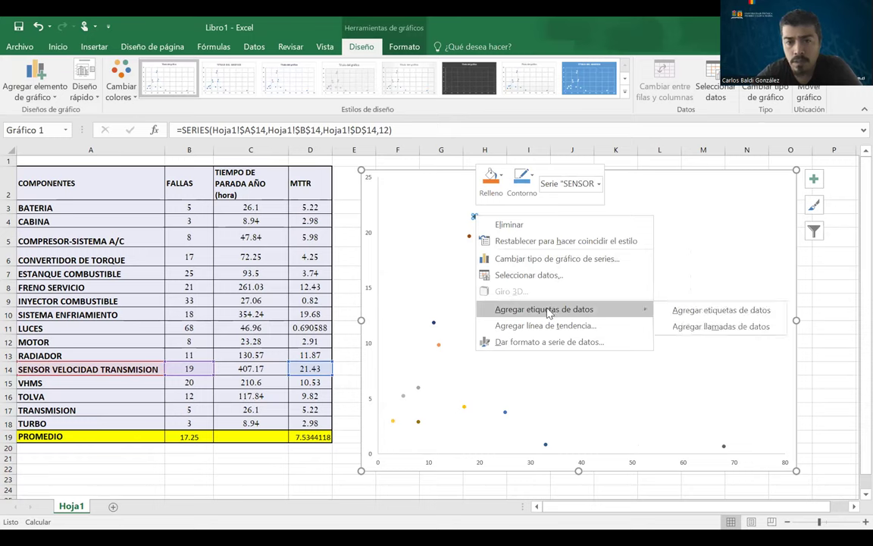
click(548, 308)
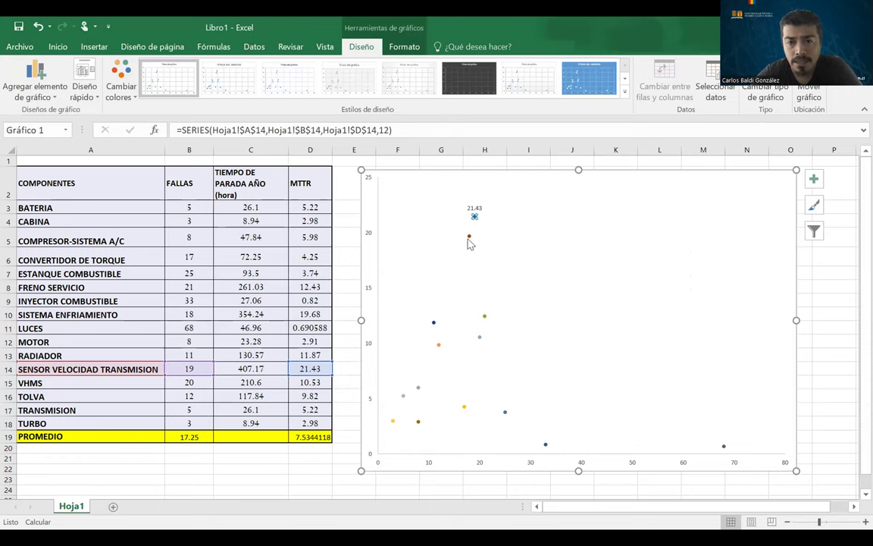
click(467, 236)
click(468, 236)
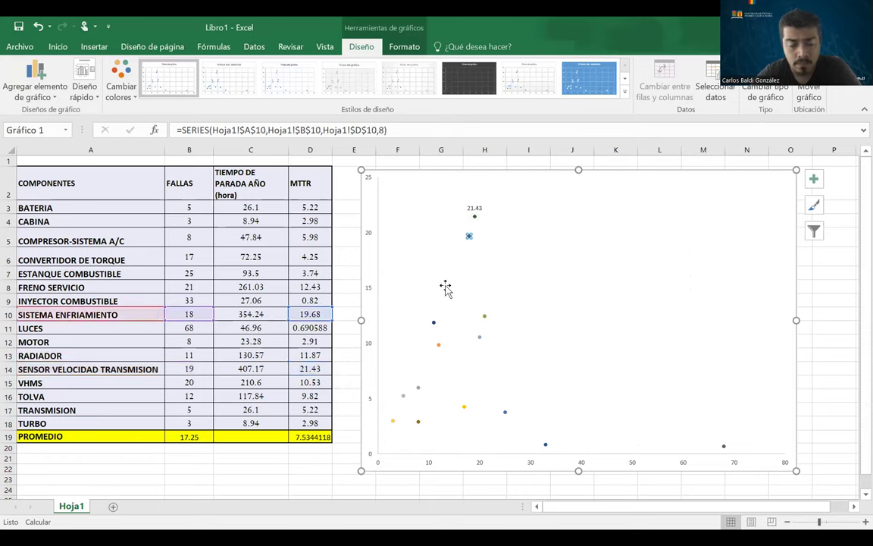
key(Escape)
click(433, 324)
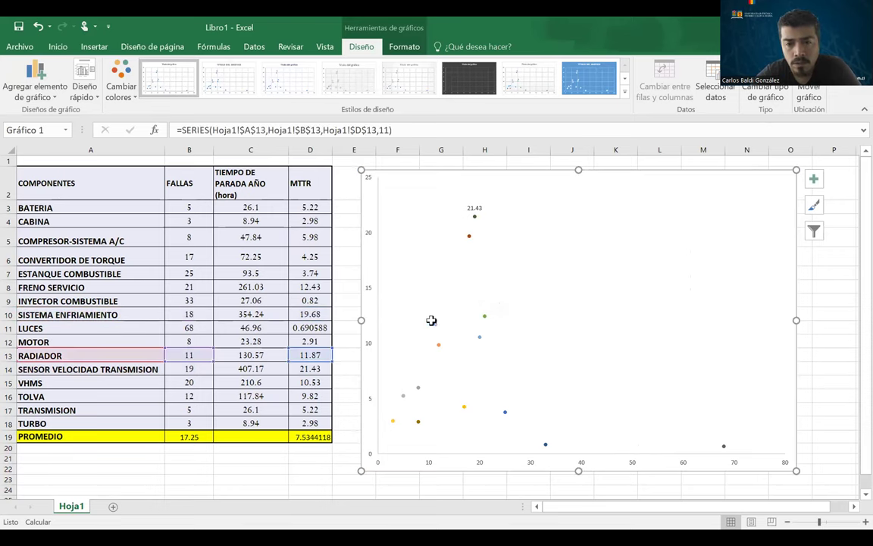
click(434, 322)
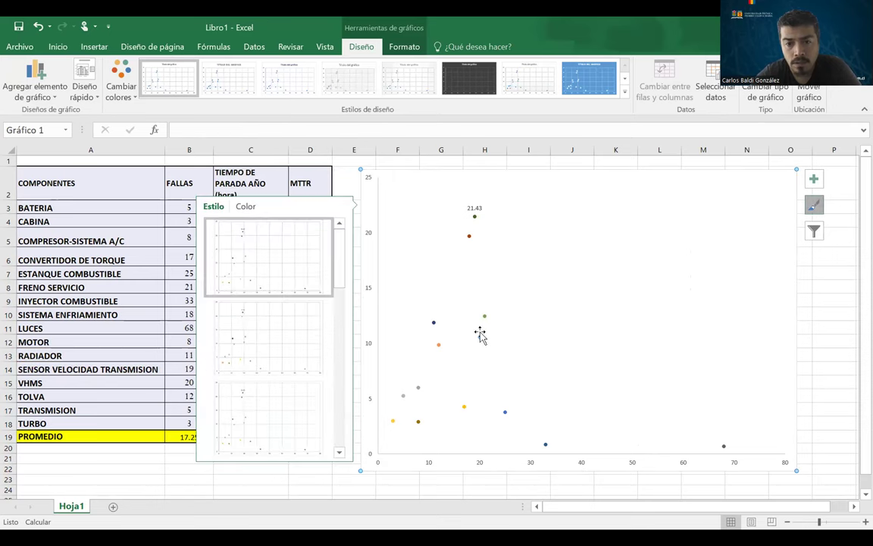
- Add individual data labels to the FRENO SERVICIO and SISTEMA ENFRIAMIENTO points
click(485, 316)
right_click(485, 316)
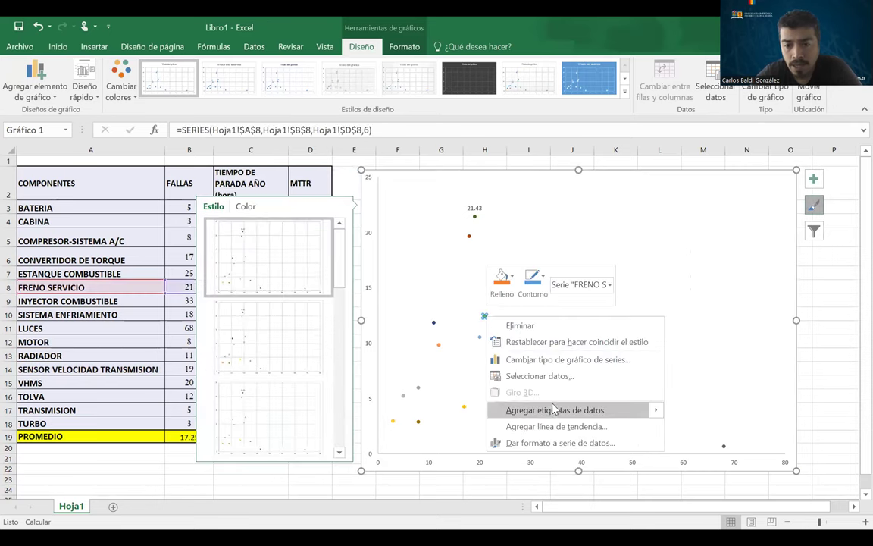
click(553, 410)
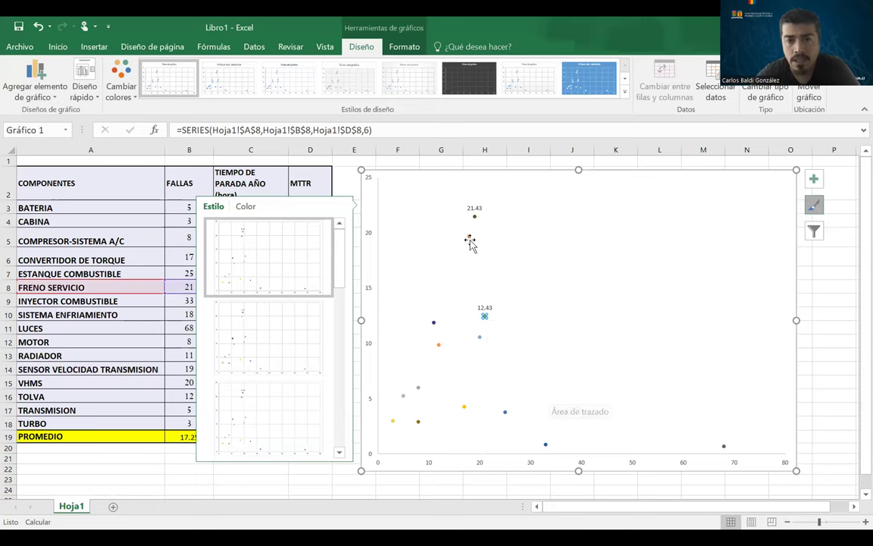
click(469, 235)
right_click(469, 236)
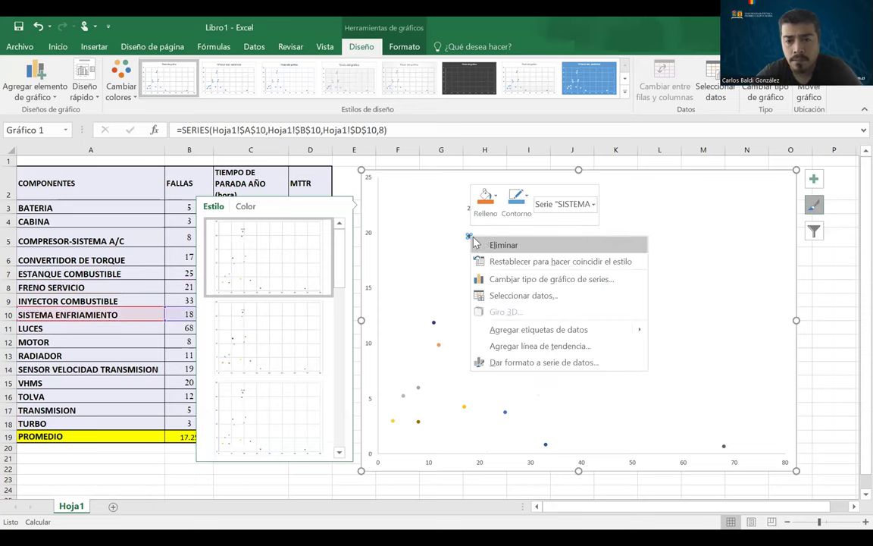
click(813, 179)
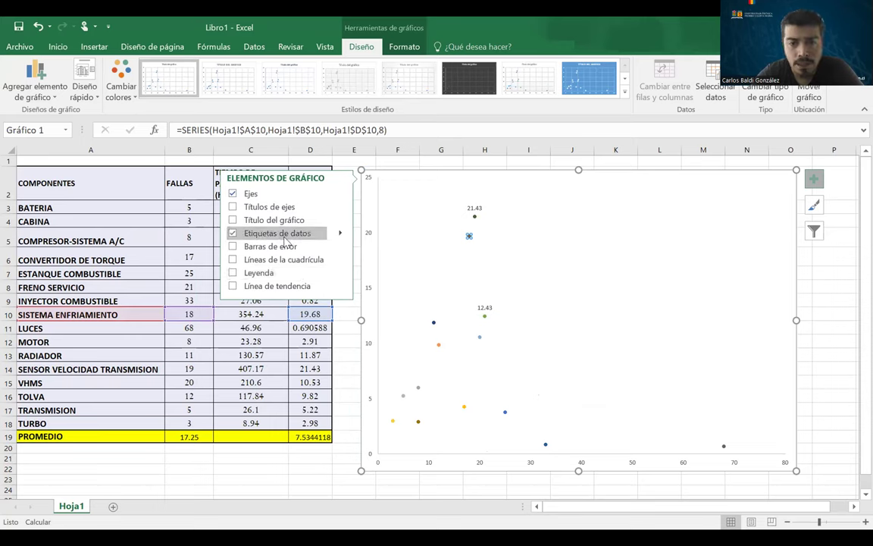
click(557, 353)
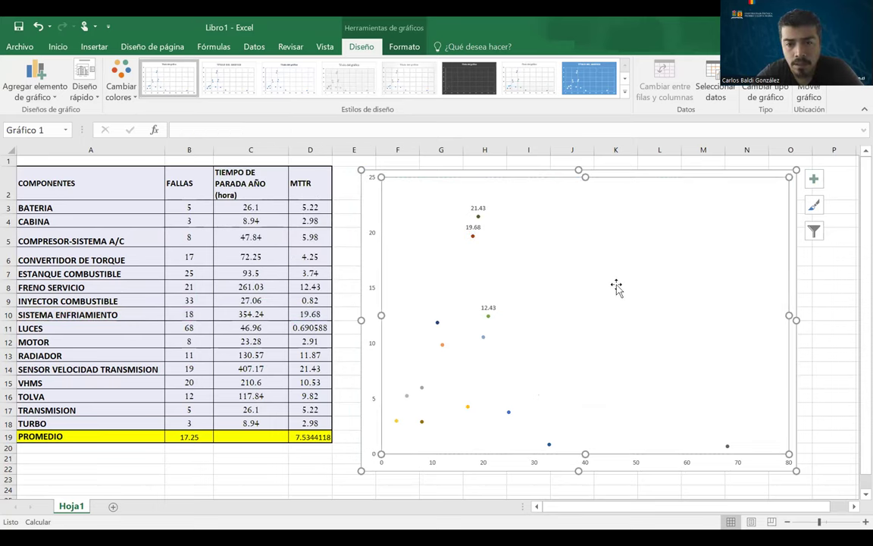
- Turn on data labels for the whole chart so that all the remaining points are labelled
click(817, 185)
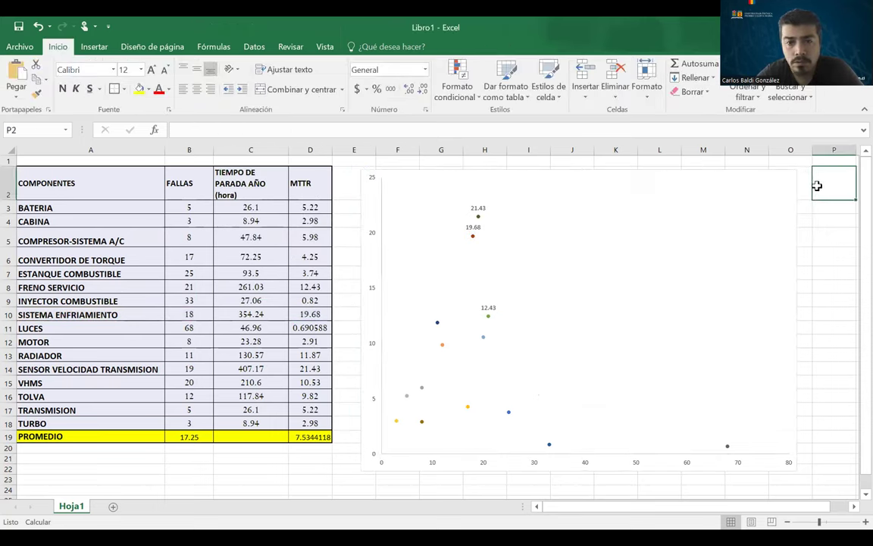
click(767, 198)
click(813, 178)
click(300, 234)
click(300, 237)
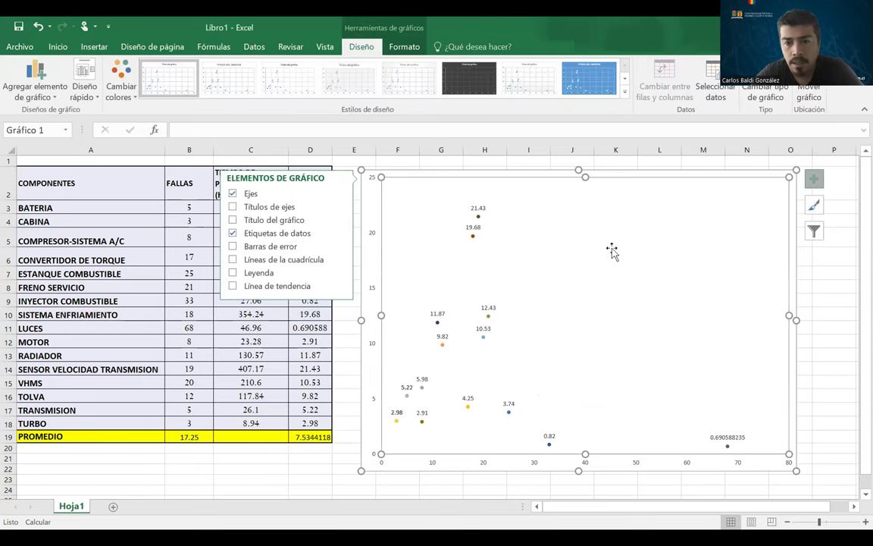
click(826, 355)
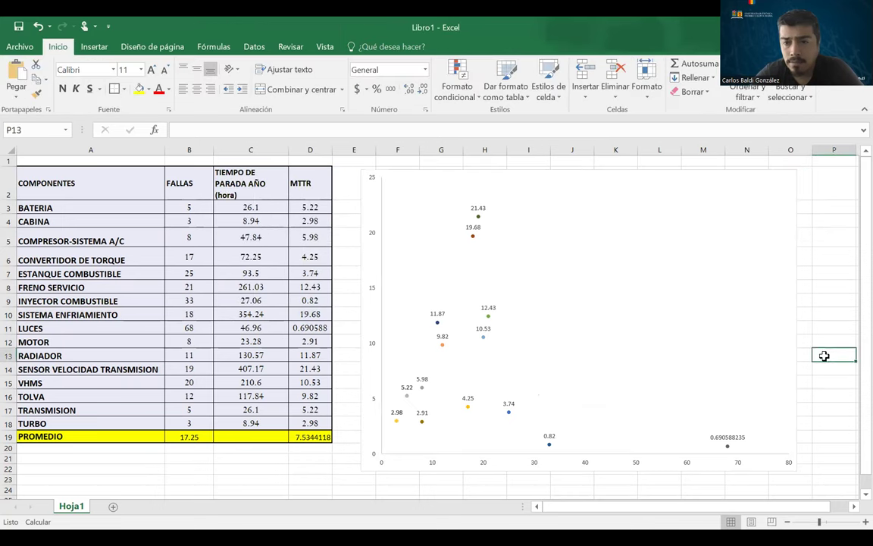
click(482, 206)
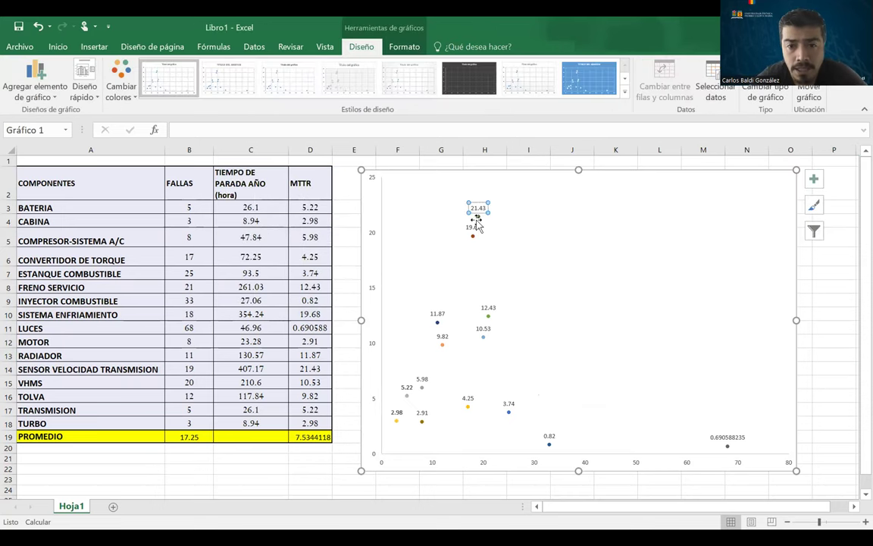
click(472, 227)
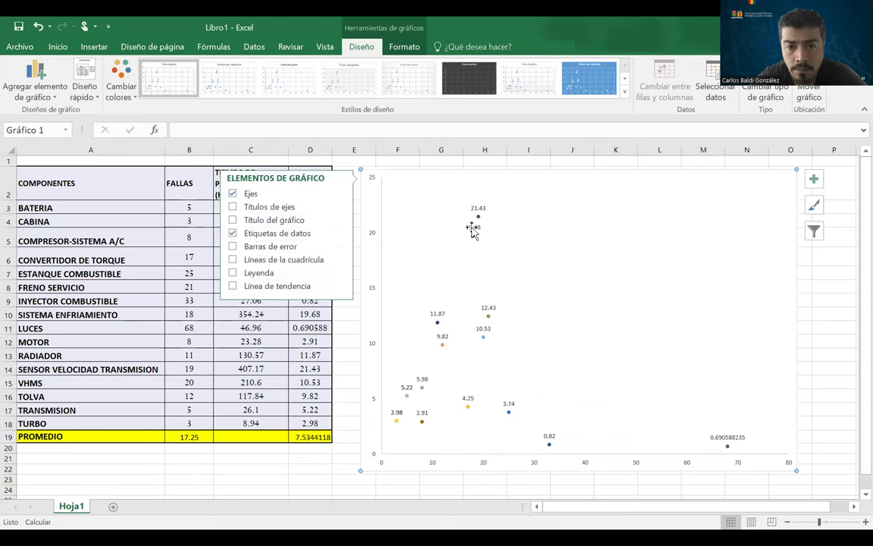
click(471, 228)
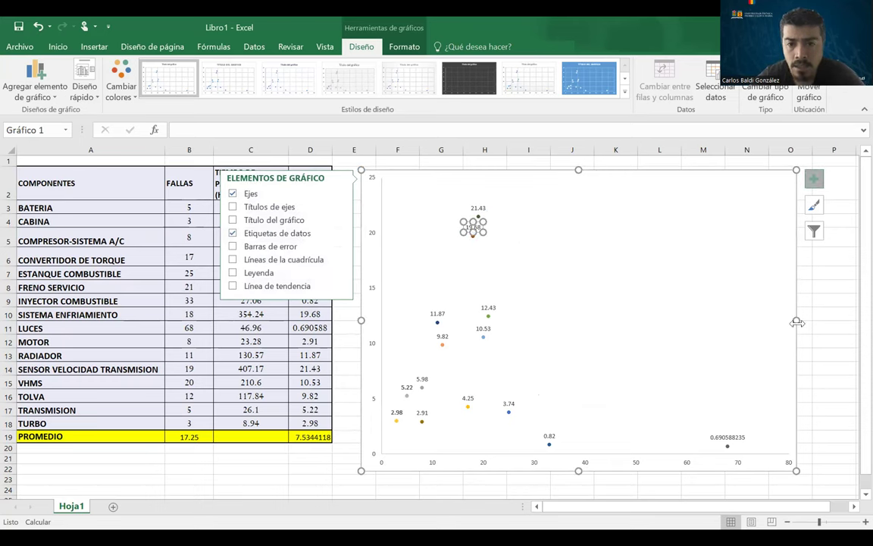
click(833, 338)
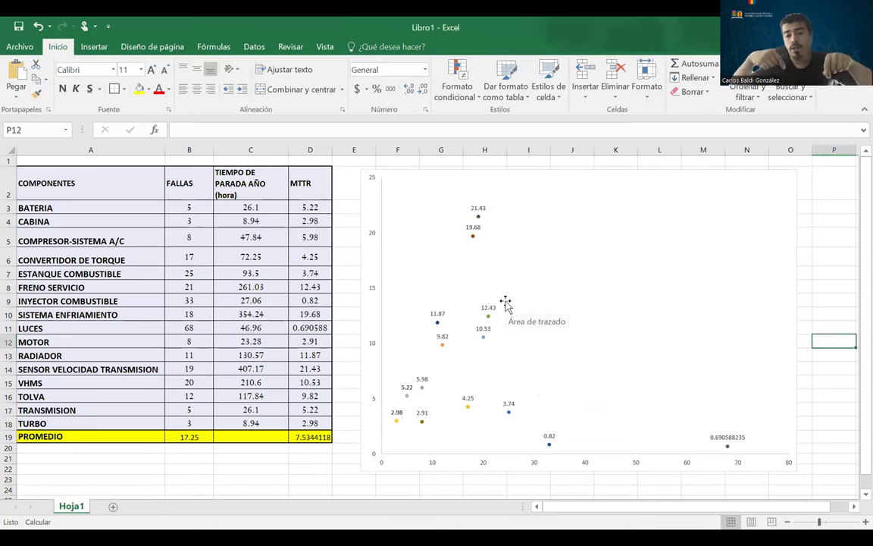
key(Up)
key(Up)
key(Up)
key(Up)
key(Up)
key(Up)
click(653, 291)
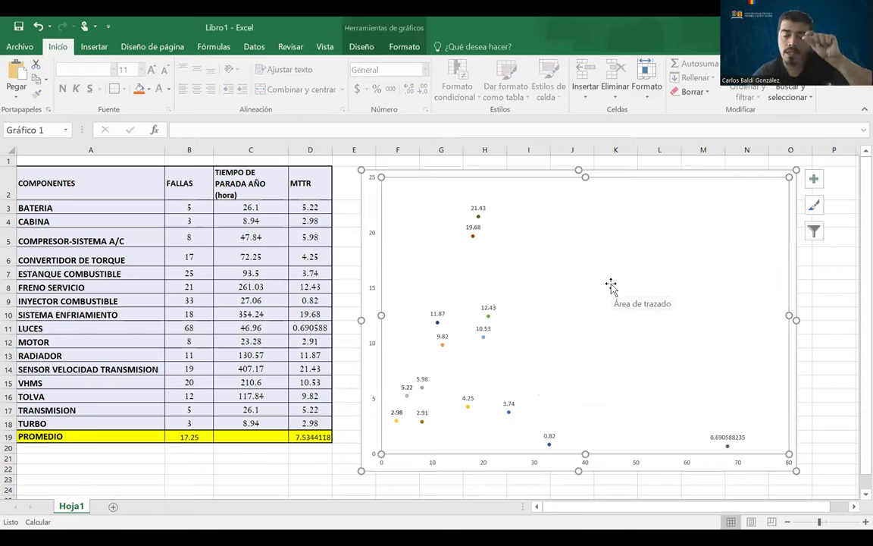
- Format the FRENO SERVICIO point's data label to show the series name instead of the Y value
click(488, 308)
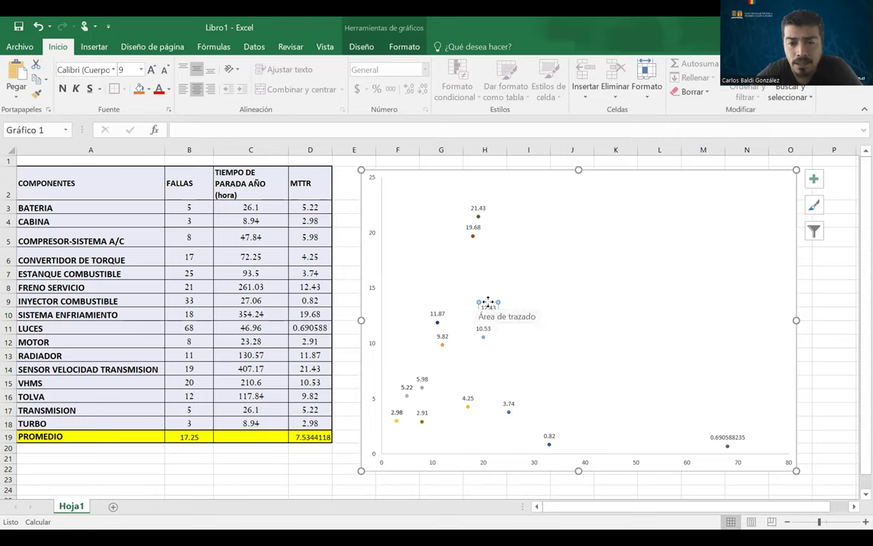
right_click(489, 304)
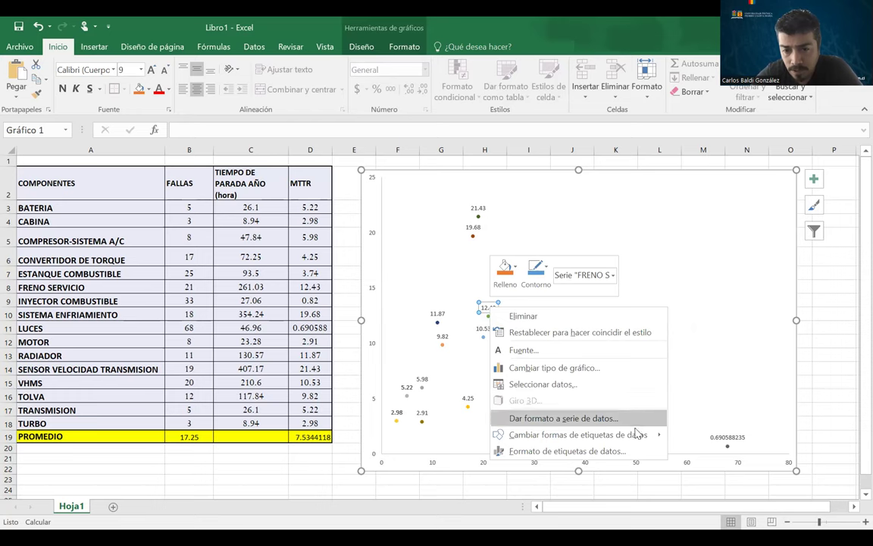
click(565, 452)
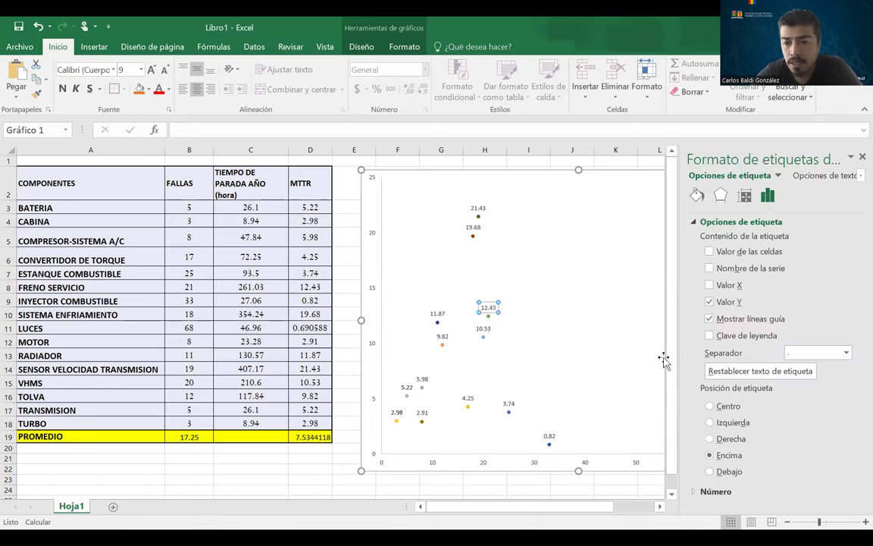
click(709, 269)
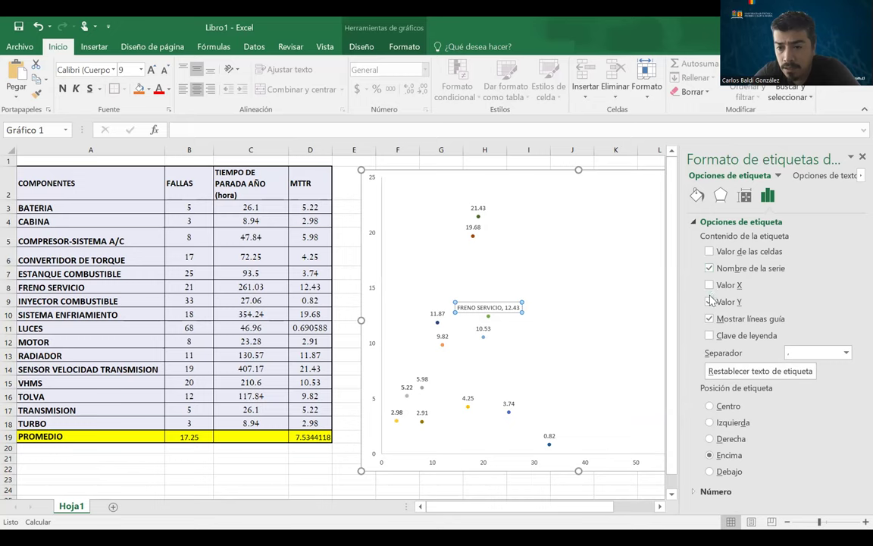
click(711, 302)
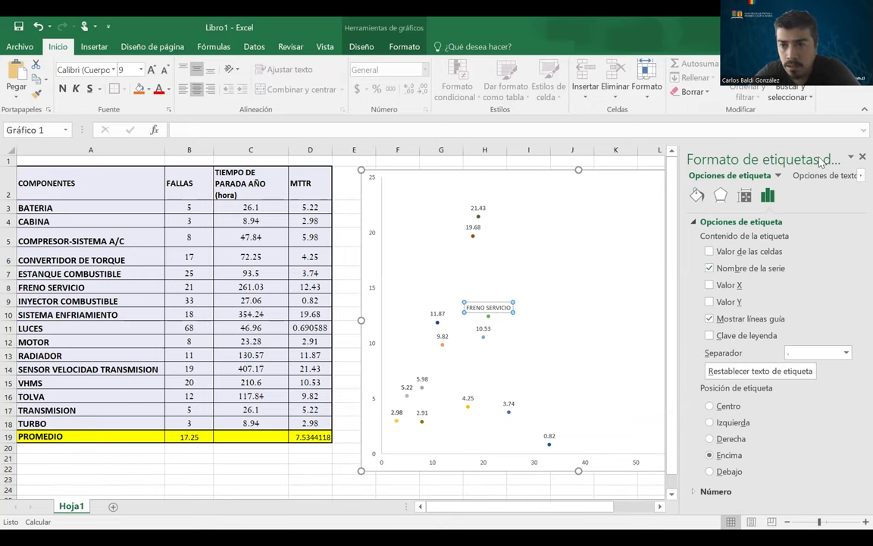
click(861, 157)
- Make the data labels of the RADIADOR and SENSOR VELOCIDAD TRANSMISION points show the series name instead of the Y value
click(437, 313)
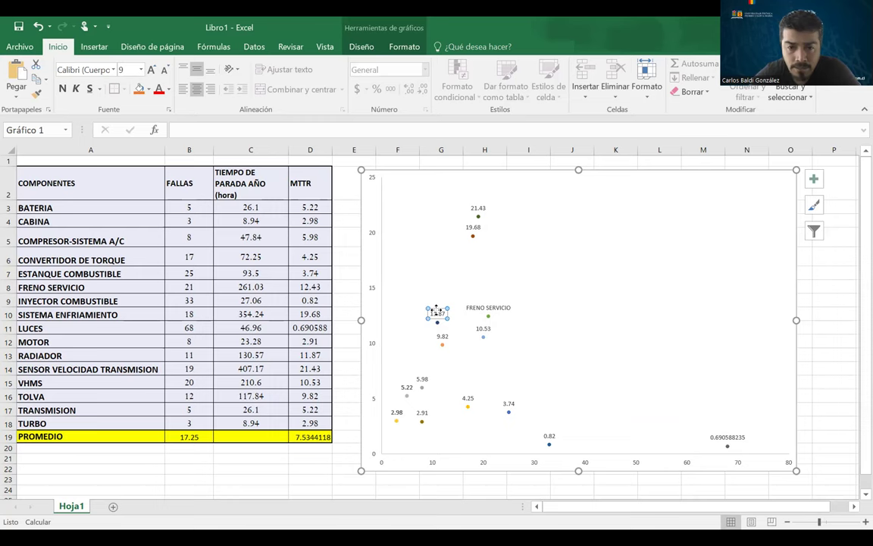
right_click(438, 313)
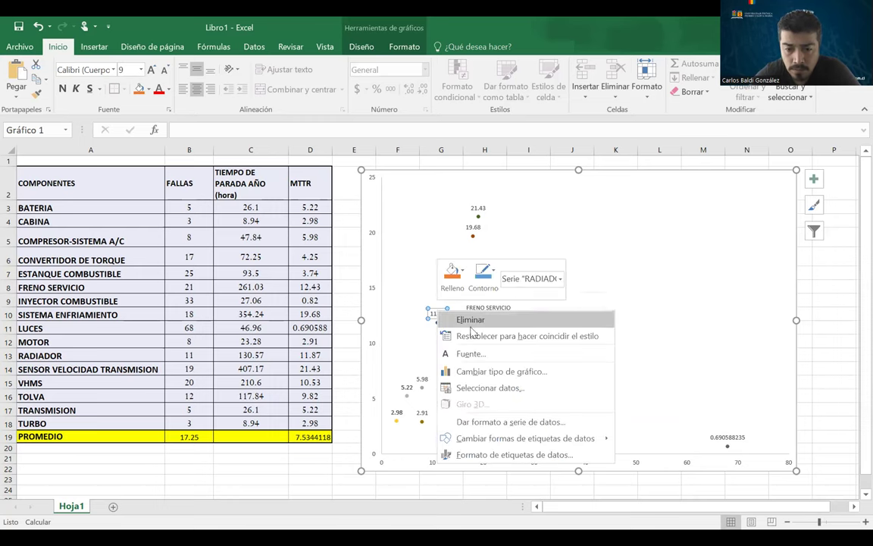
click(495, 455)
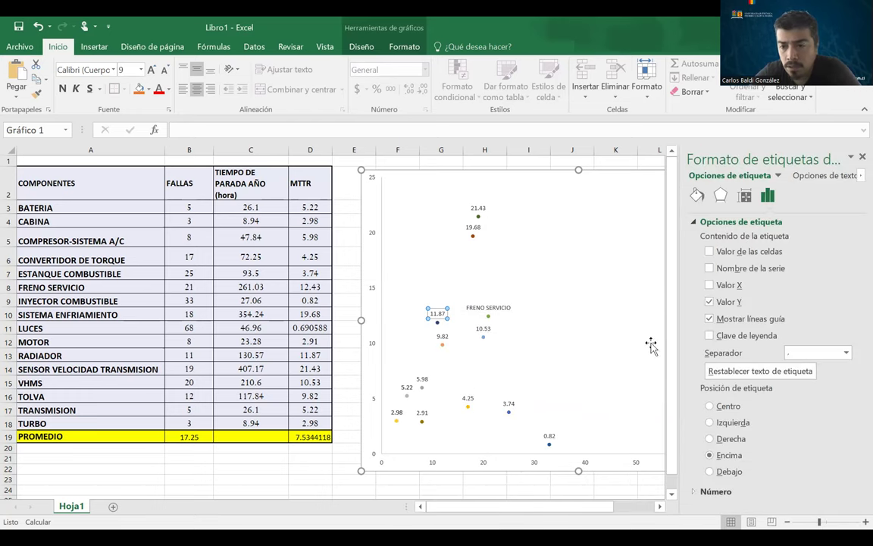
click(710, 269)
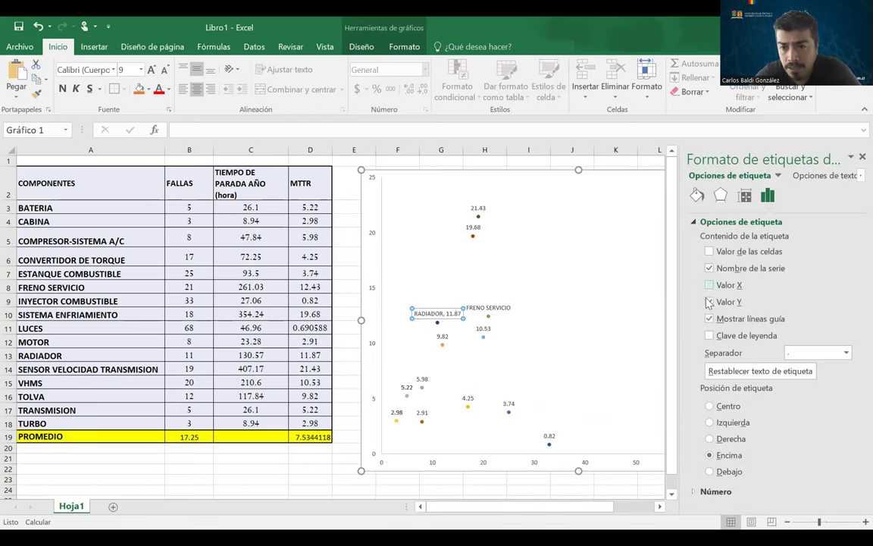
click(710, 302)
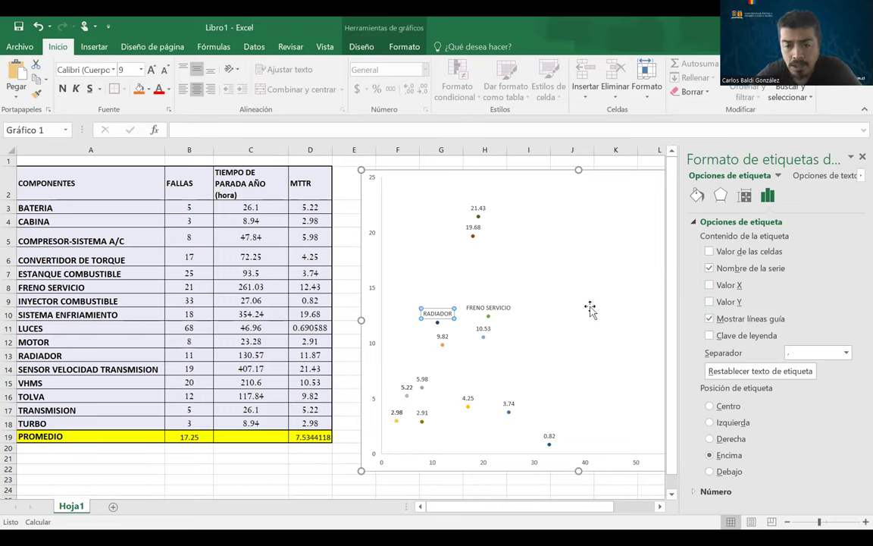
click(479, 207)
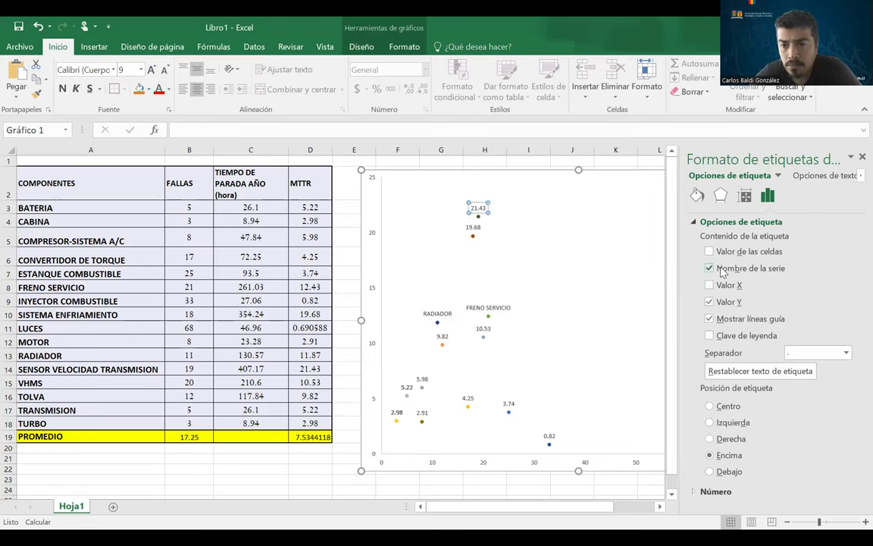
click(709, 301)
- Make the data labels of the SISTEMA ENFRIAMIENTO and TOLVA points show the series name instead of the Y value
click(473, 227)
click(711, 286)
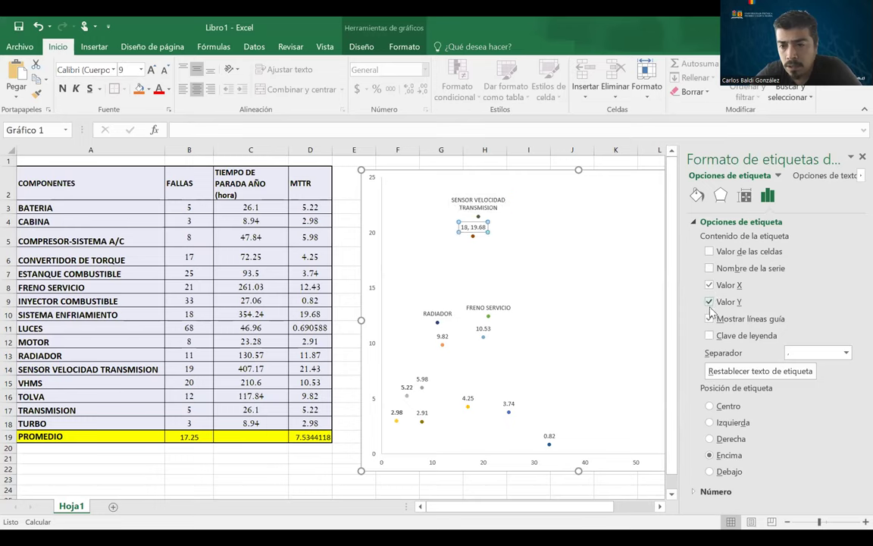
click(709, 285)
click(709, 302)
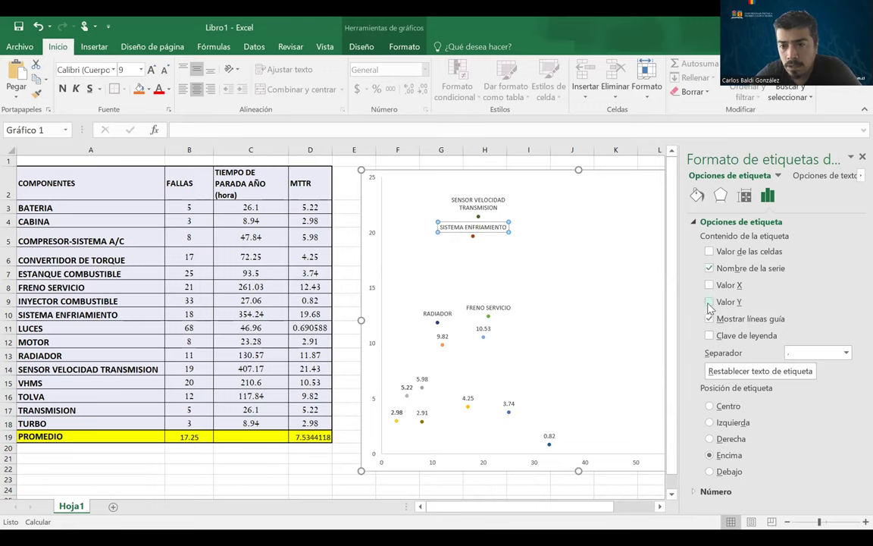
click(443, 335)
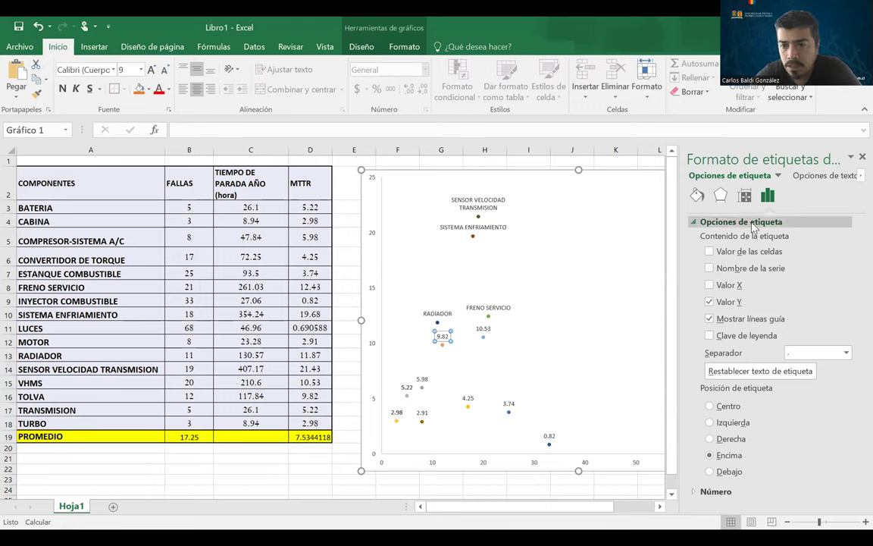
click(710, 268)
click(709, 302)
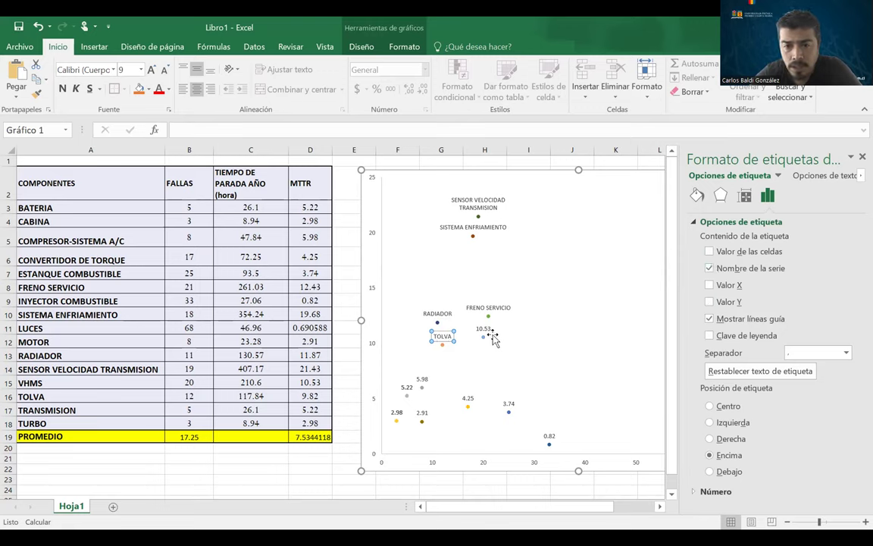
- Switch the VHMS and COMPRESOR-SISTEMA A/C data labels from the Y value to the series name
click(484, 329)
click(709, 302)
click(422, 377)
click(709, 268)
click(709, 302)
- Make the data labels of the TRANSMISION and TURBO points show the series name instead of the Y value
click(408, 388)
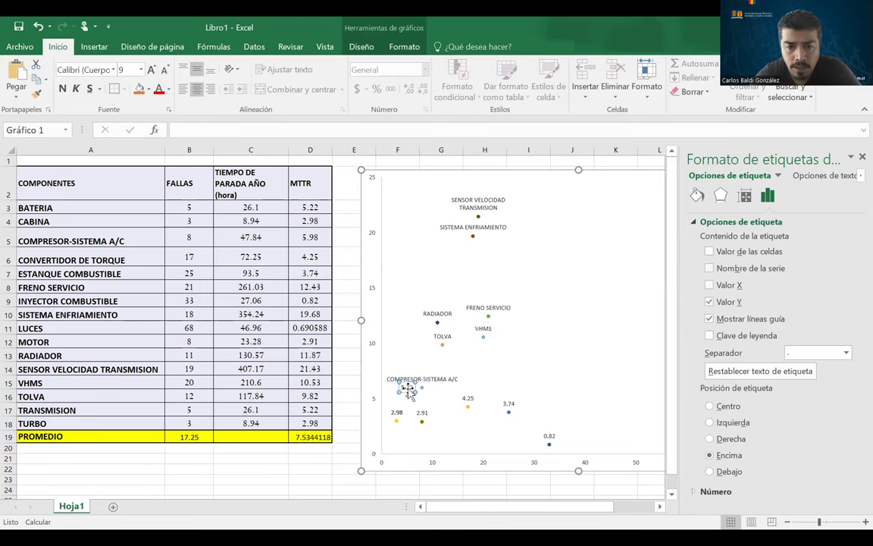
click(722, 270)
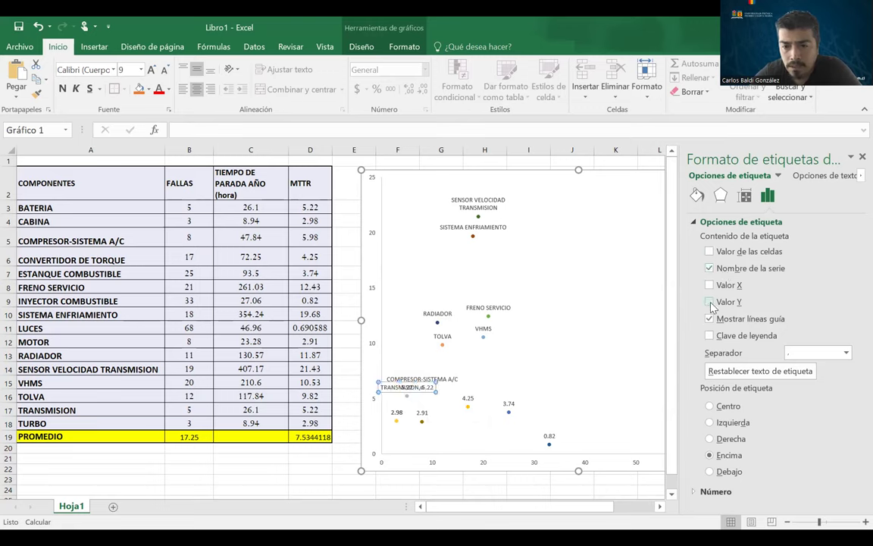
click(710, 302)
click(394, 412)
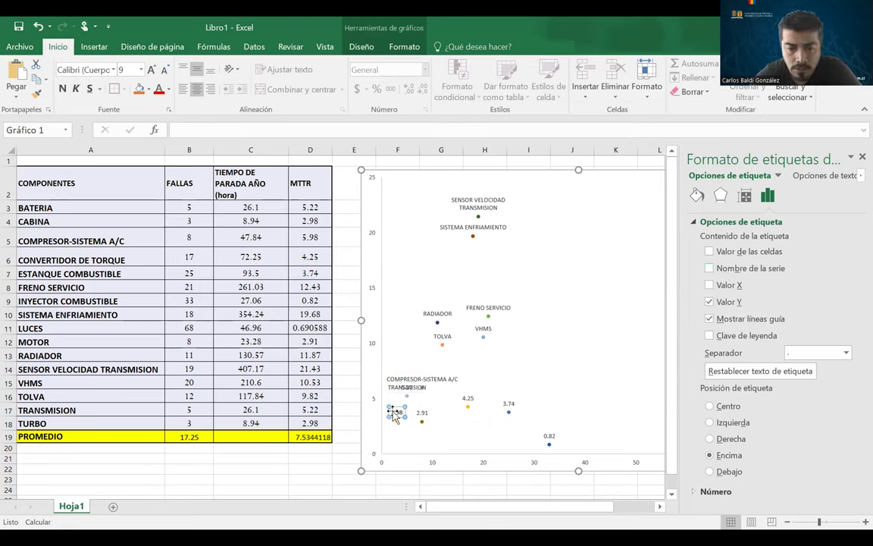
click(709, 269)
click(709, 301)
- Switch the MOTOR and CONVERTIDOR DE TORQUE data labels from the Y value to the series name
click(418, 410)
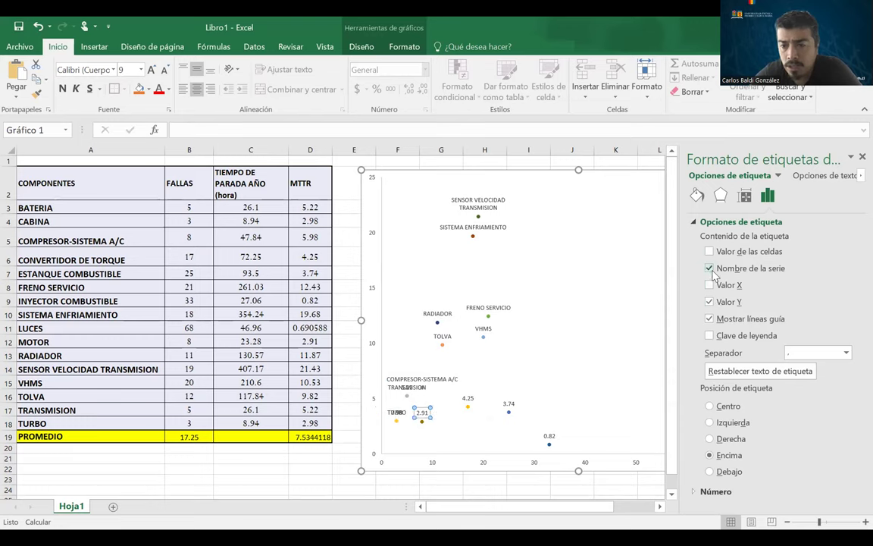
click(709, 303)
click(467, 397)
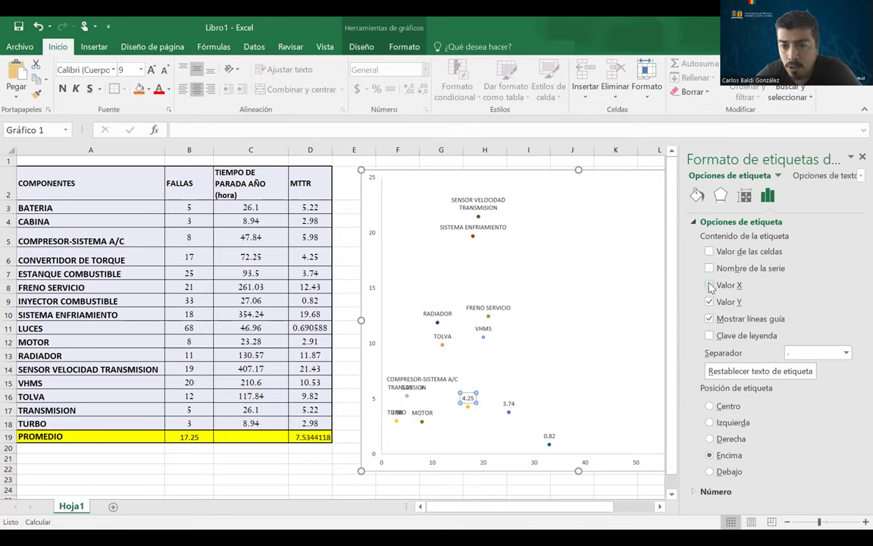
click(709, 268)
click(709, 302)
- Make the ESTANQUE COMBUSTIBLE and INYECTOR COMBUSTIBLE data labels show the series name instead of the Y value
click(509, 404)
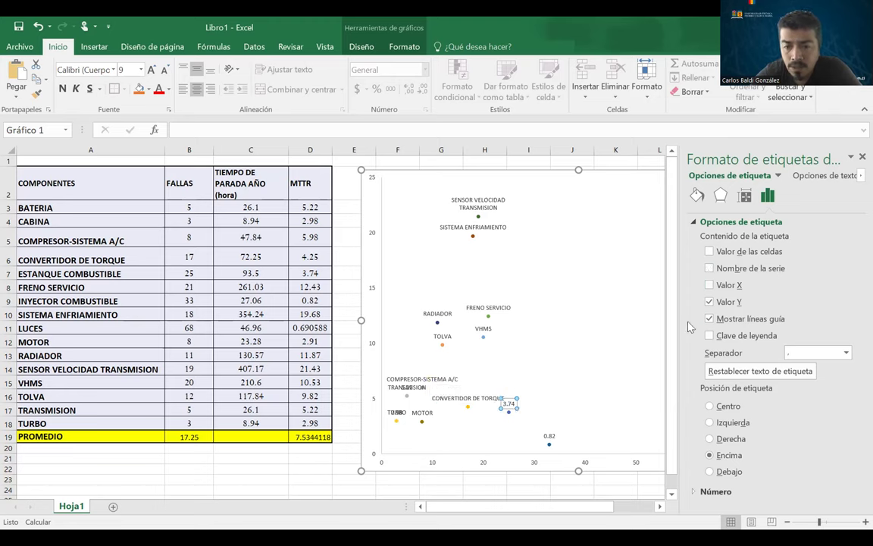
click(709, 268)
click(709, 302)
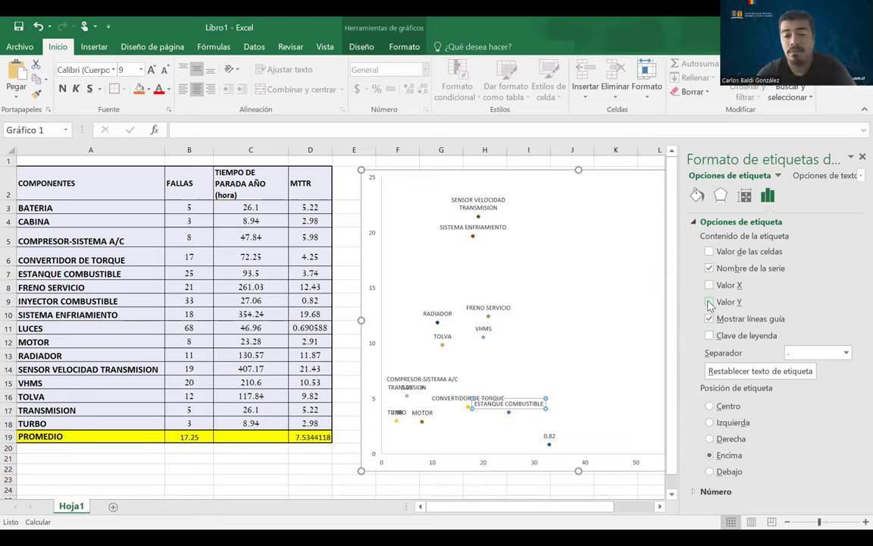
click(549, 437)
click(709, 268)
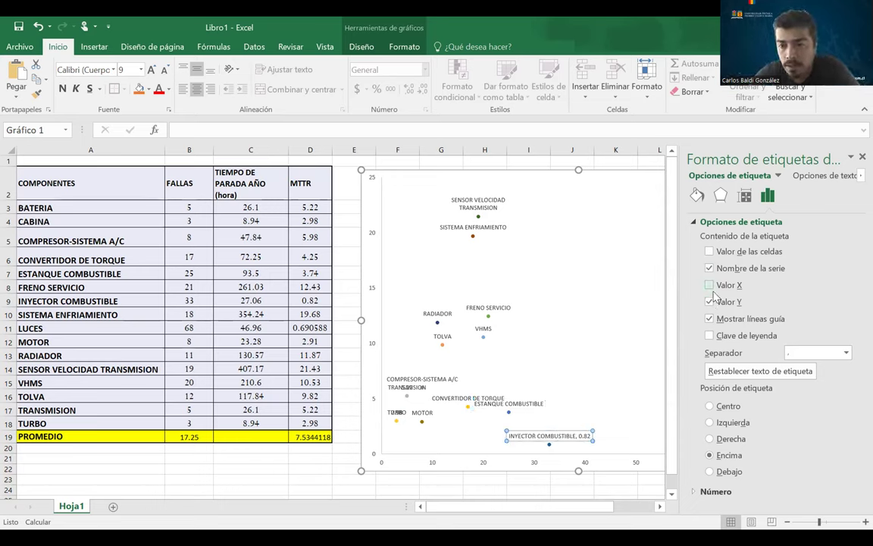
click(709, 302)
- Make the LUCES point's data label show only the series name and close the label formatting options
scroll(608, 350, right, 2)
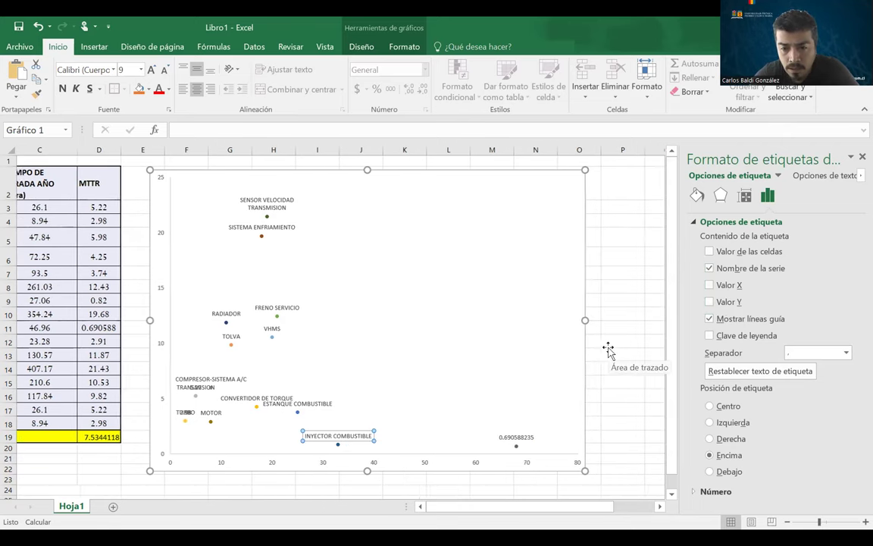
click(525, 437)
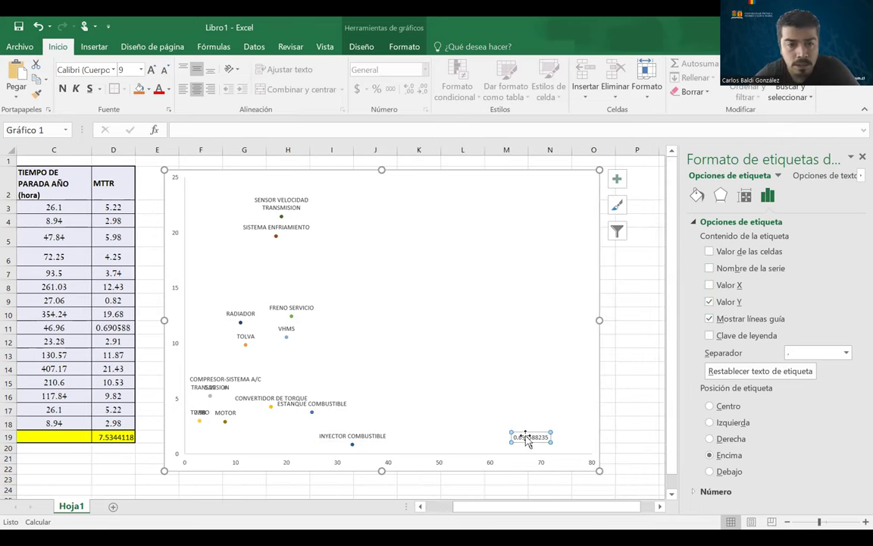
click(715, 269)
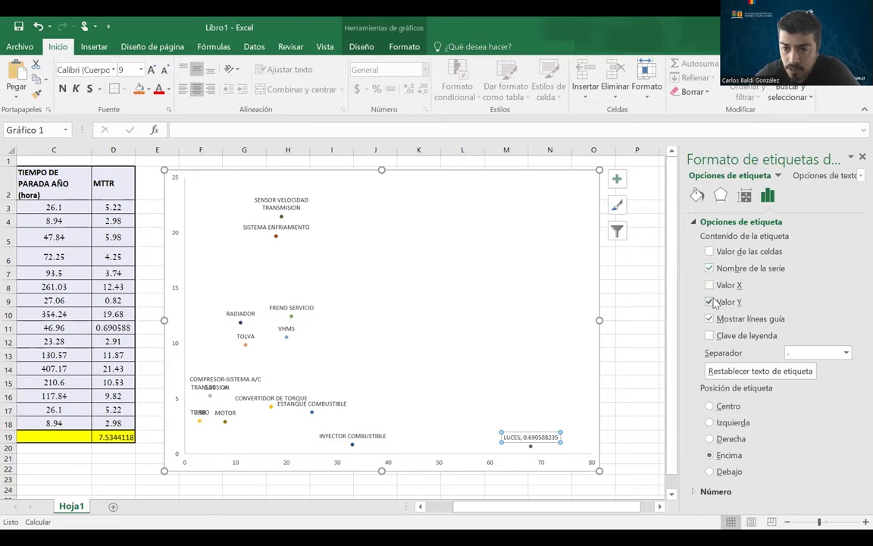
click(636, 354)
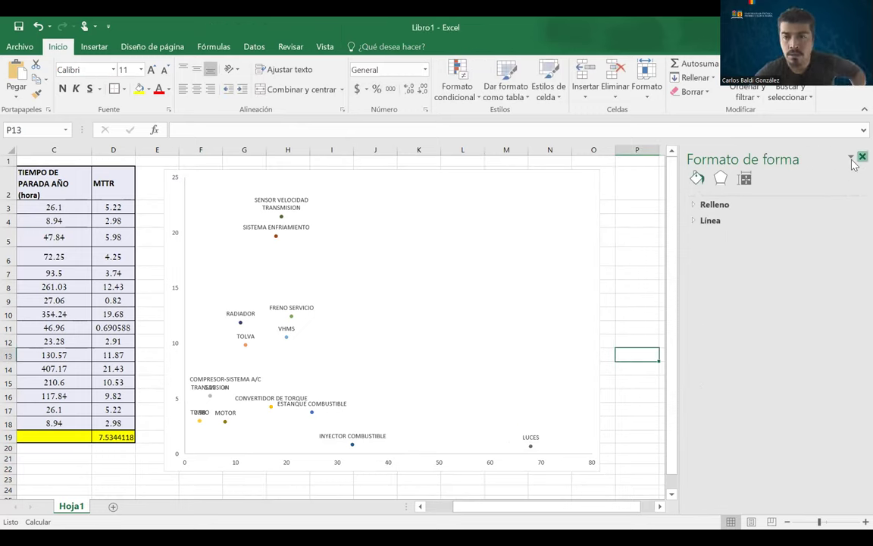
scroll(633, 323, left, 2)
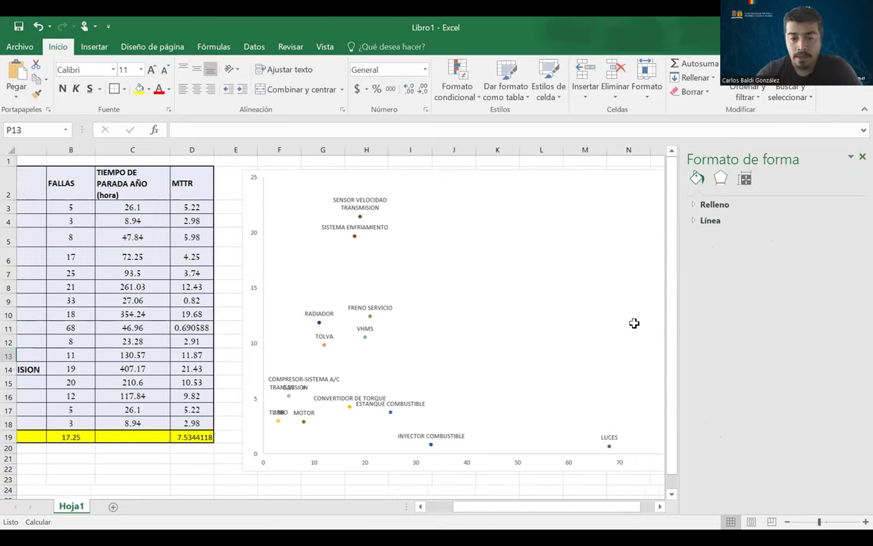
drag(759, 160, 854, 162)
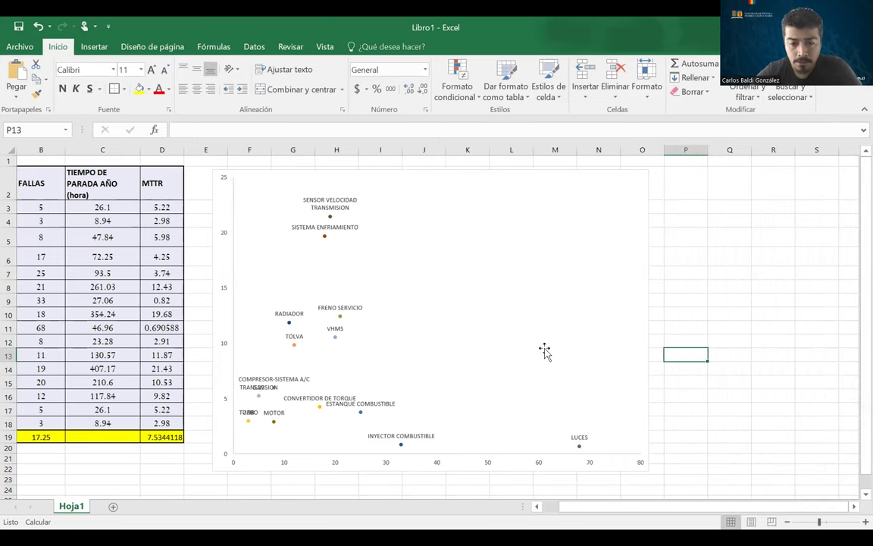
scroll(544, 350, left, 2)
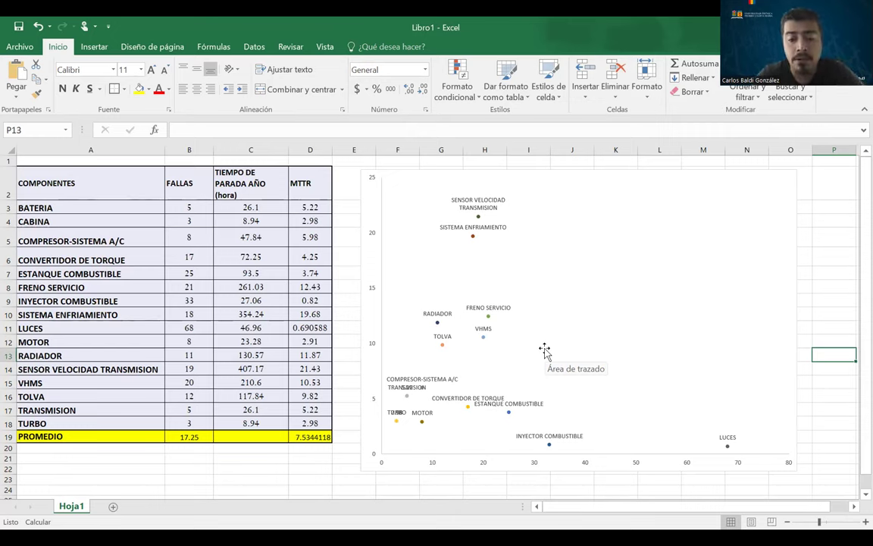
- Open the formatting options of the chart's horizontal axis and set its minimum bound to 0
click(427, 464)
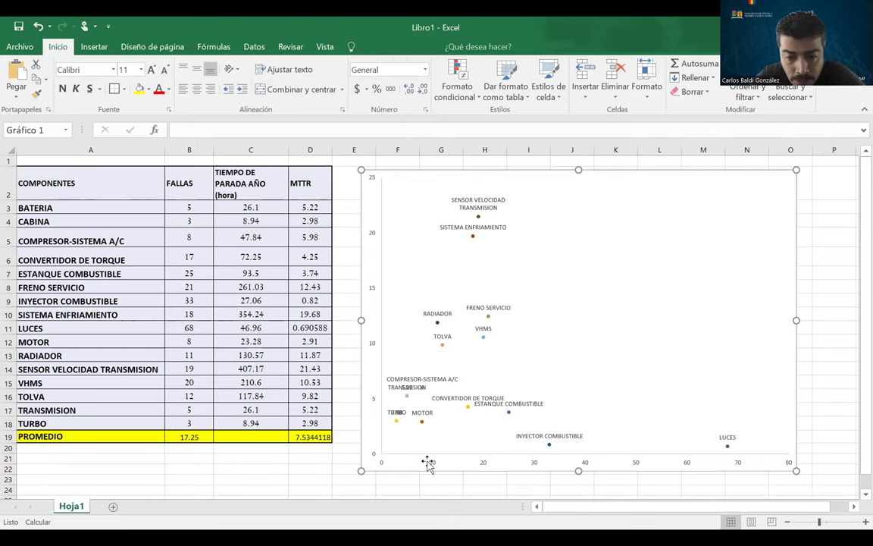
click(433, 464)
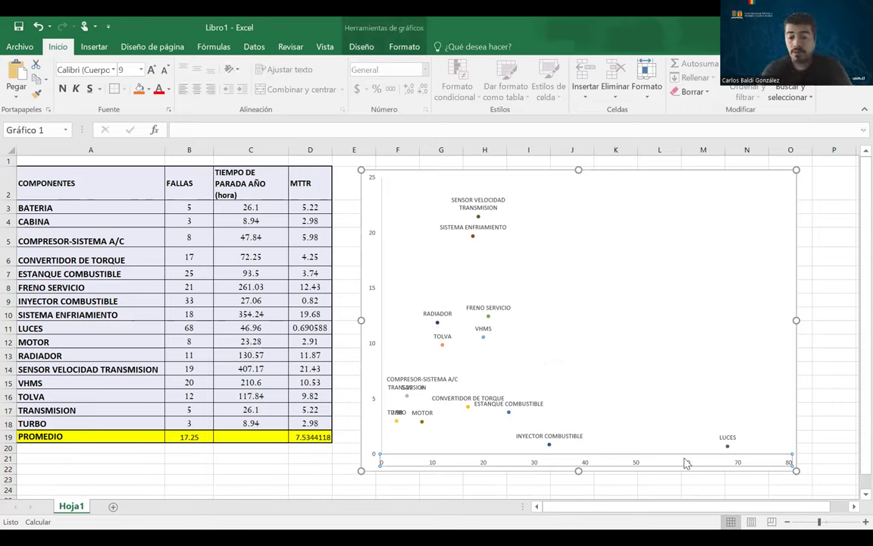
click(816, 424)
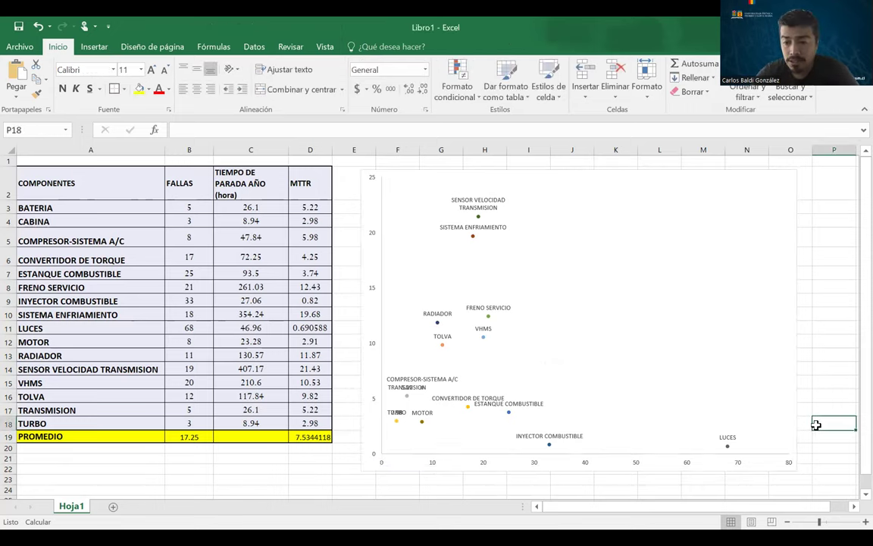
click(586, 460)
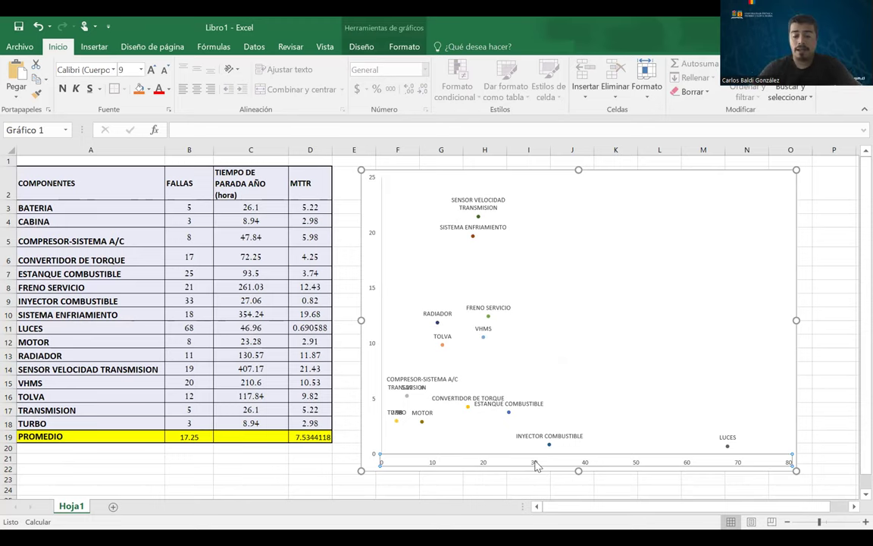
scroll(536, 466, right, 2)
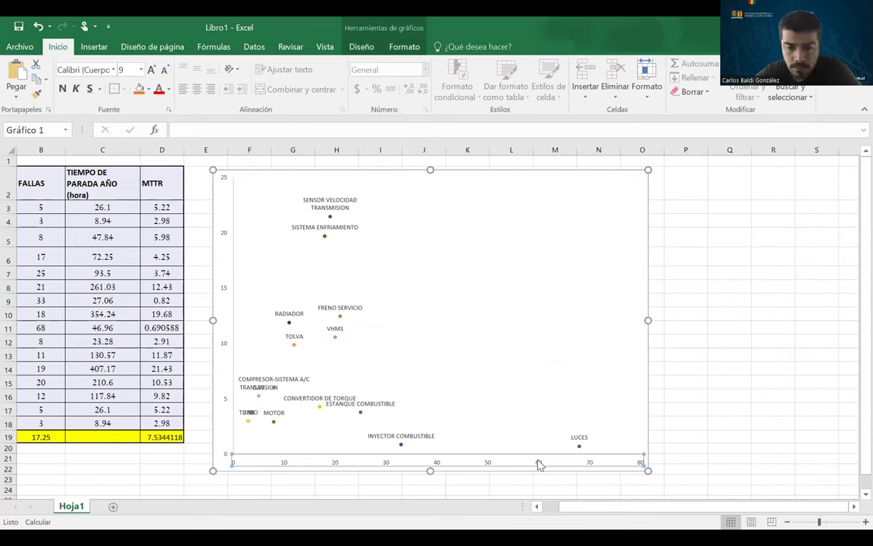
right_click(538, 464)
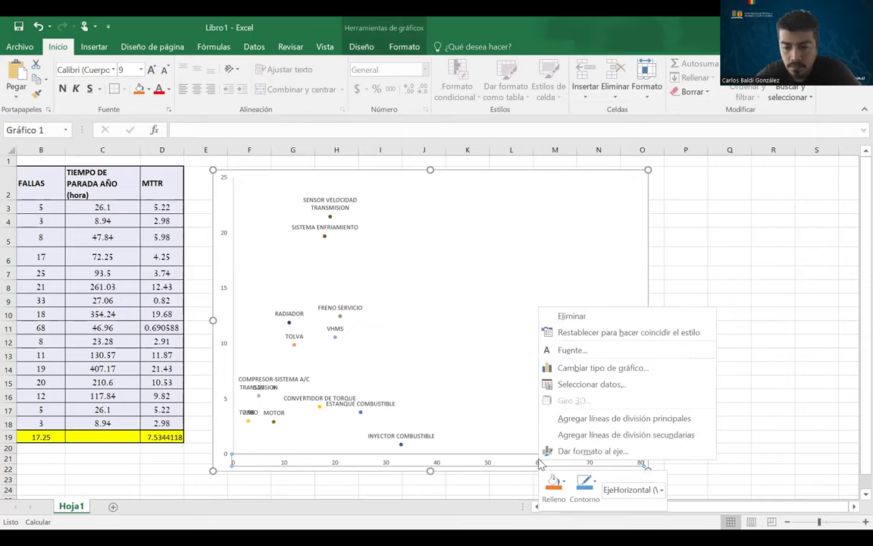
click(613, 452)
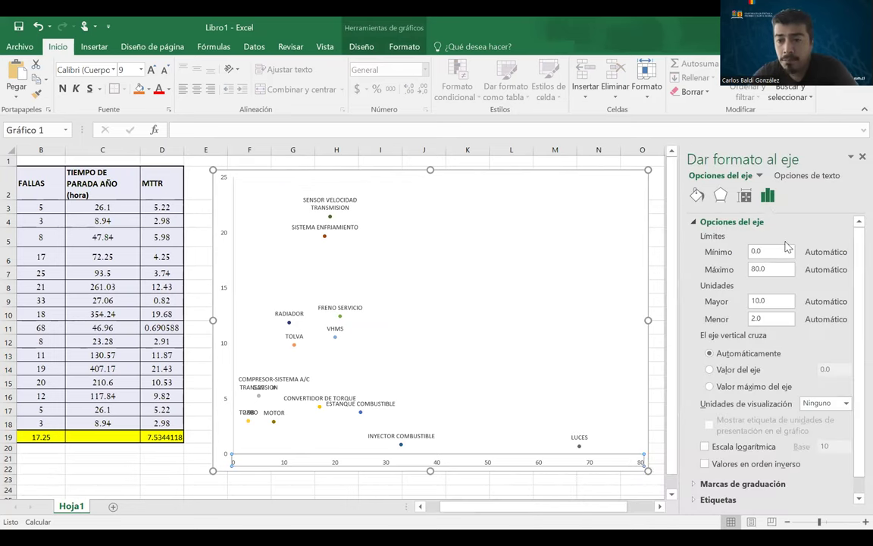
drag(775, 249, 734, 249)
text(0)
- Set the horizontal axis's maximum bound to 70
click(779, 269)
drag(780, 269, 729, 273)
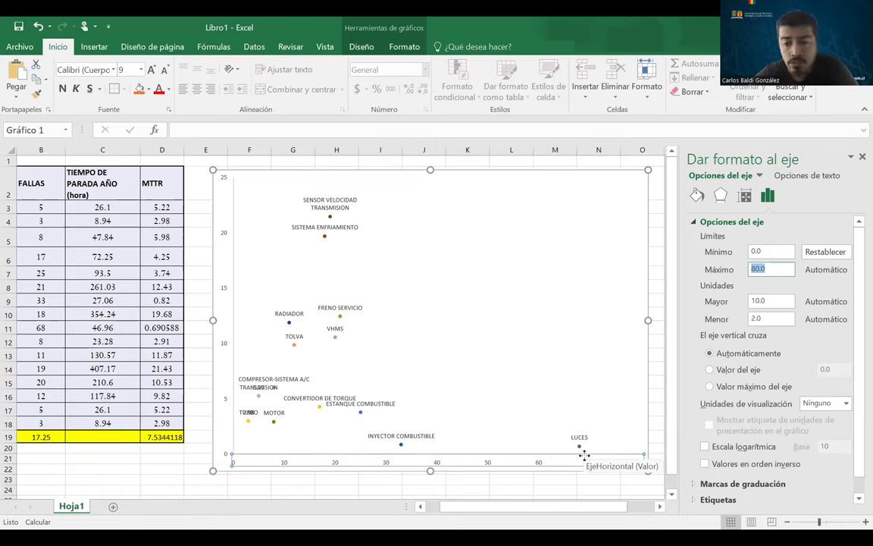
text(7)
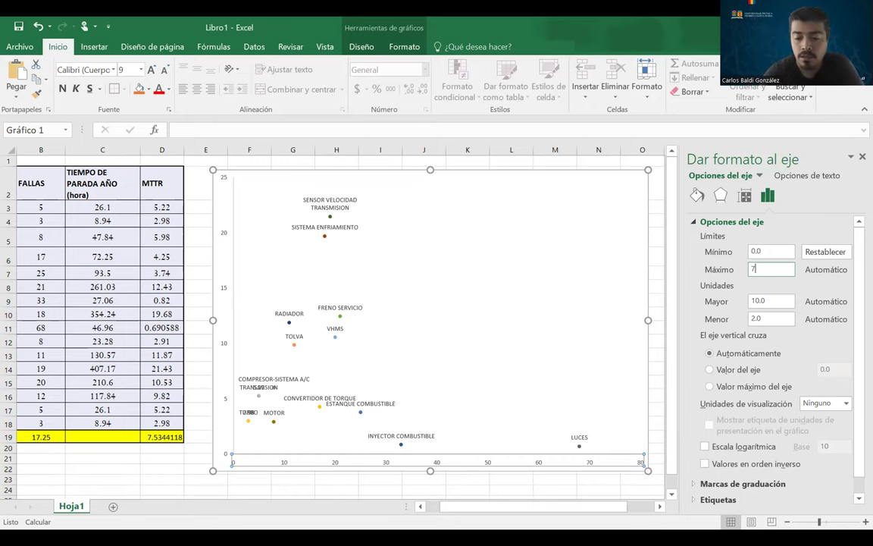
text(0)
key(Return)
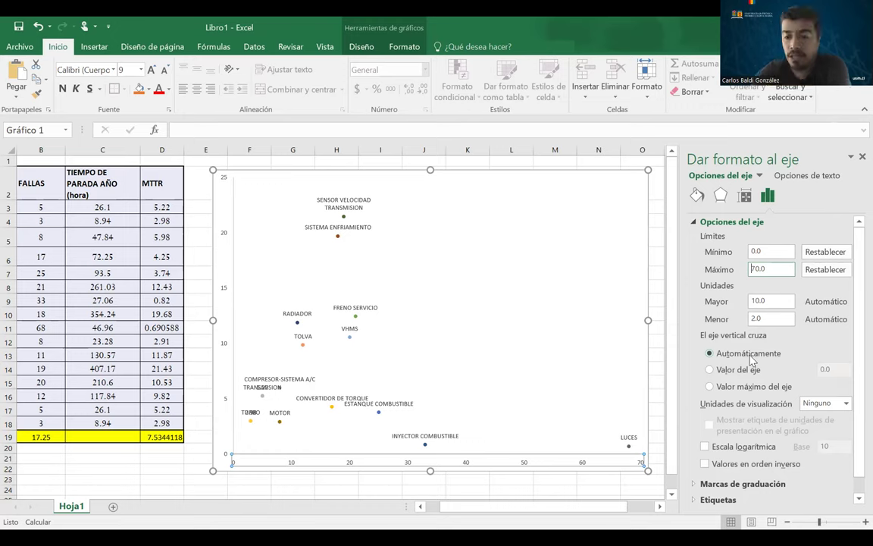
- Make the vertical axis cross the horizontal axis at the axis value 7.5
click(710, 370)
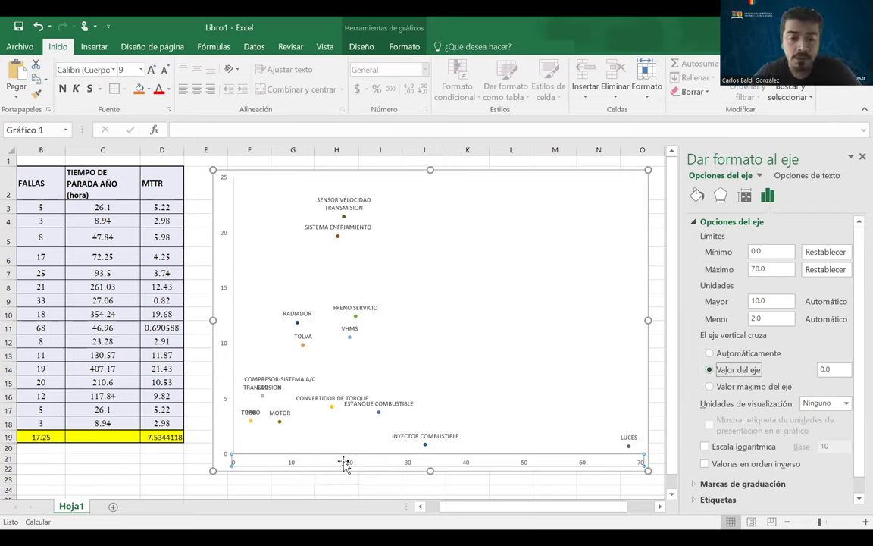
drag(828, 369, 816, 369)
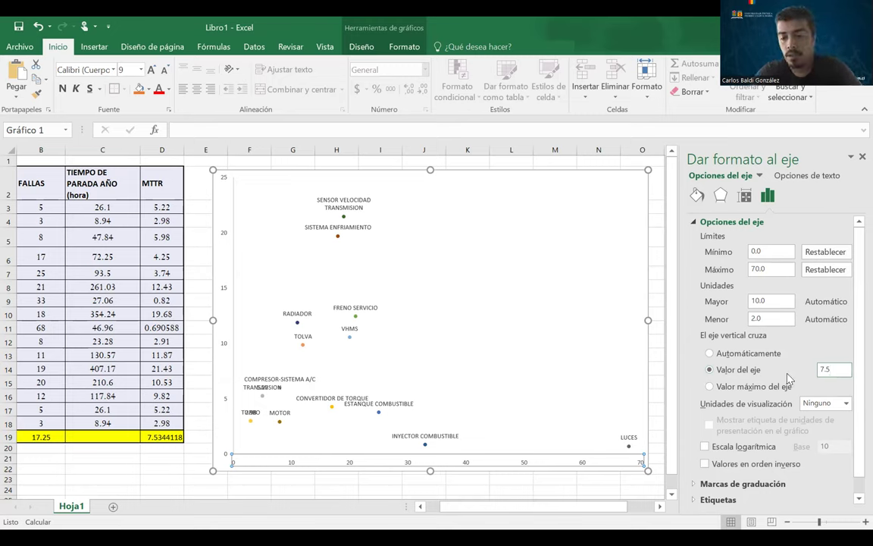
key(Return)
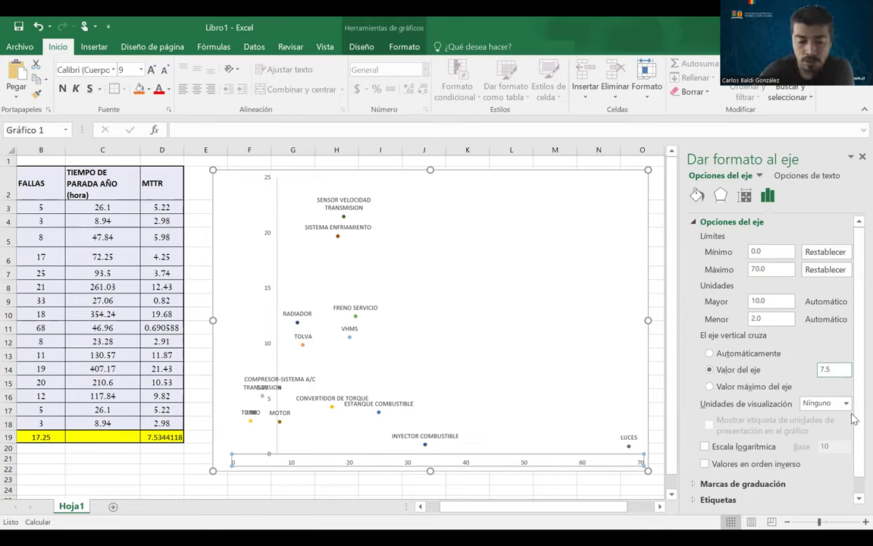
- Change the value at which the vertical axis crosses the horizontal axis to 17.25, the FALLAS average
click(821, 370)
text(1)
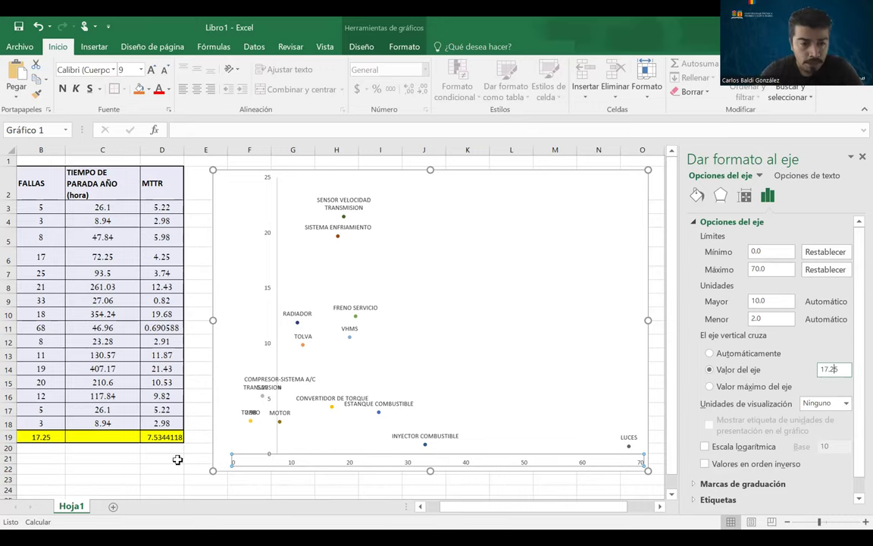
scroll(116, 431, left, 2)
scroll(116, 431, left, 2)
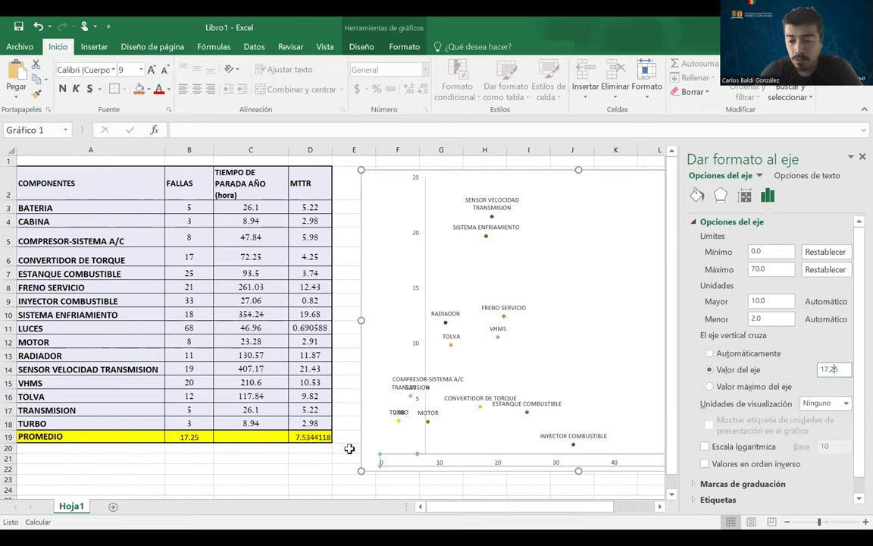
scroll(351, 448, right, 2)
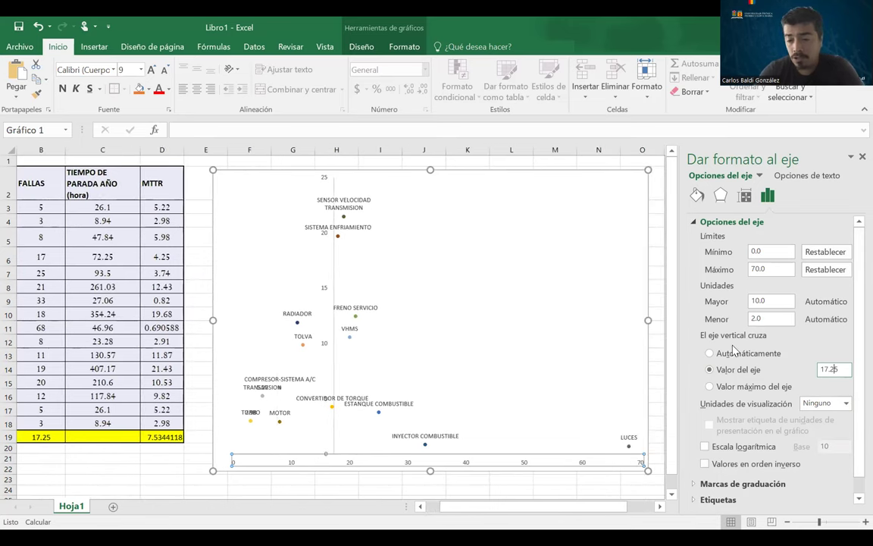
- Make the horizontal axis cross the vertical axis at the axis value 7.5 and close the axis formatting options
click(325, 292)
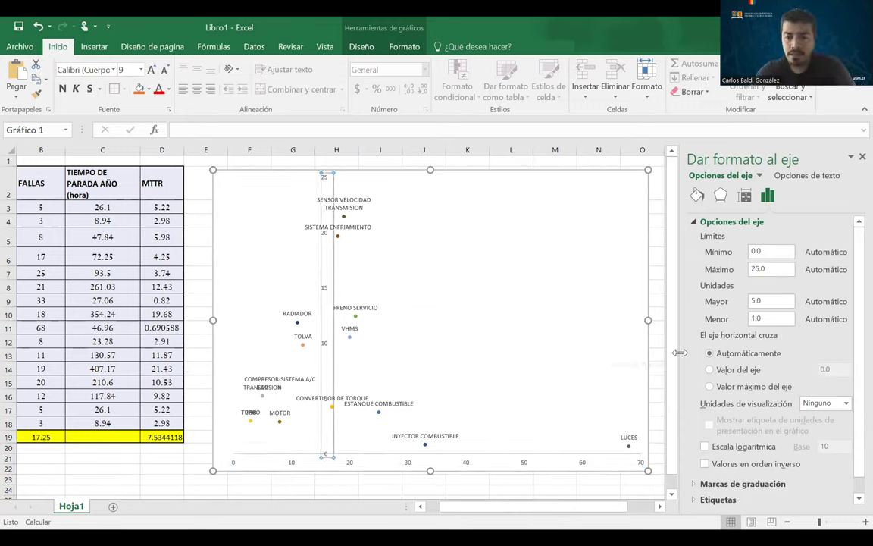
click(710, 370)
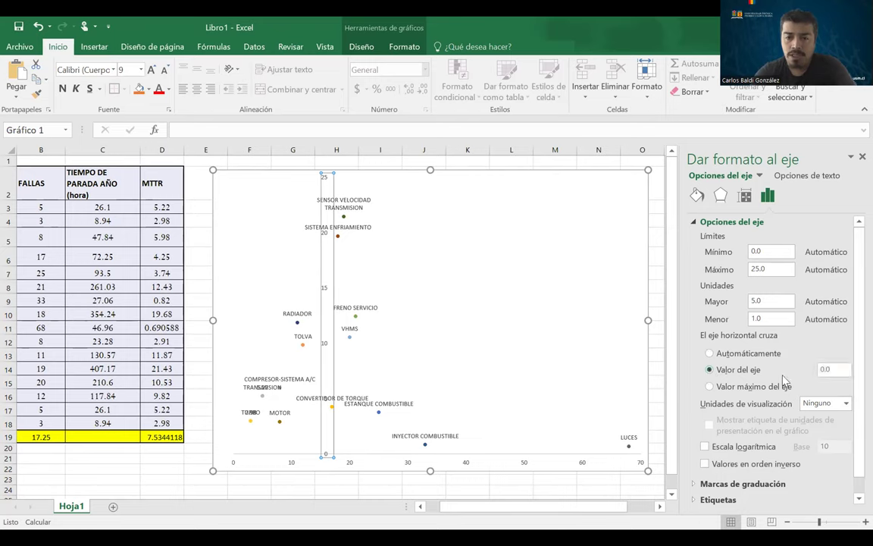
drag(829, 370, 817, 375)
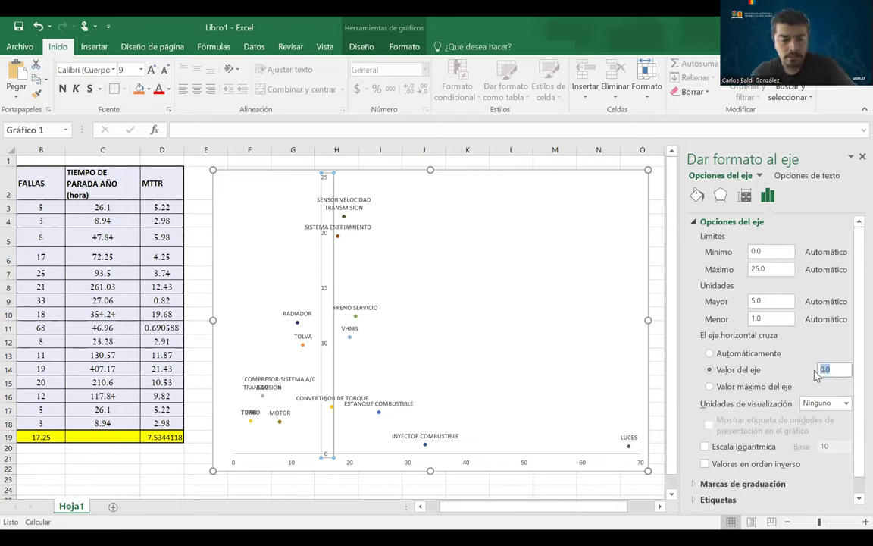
text(7.5)
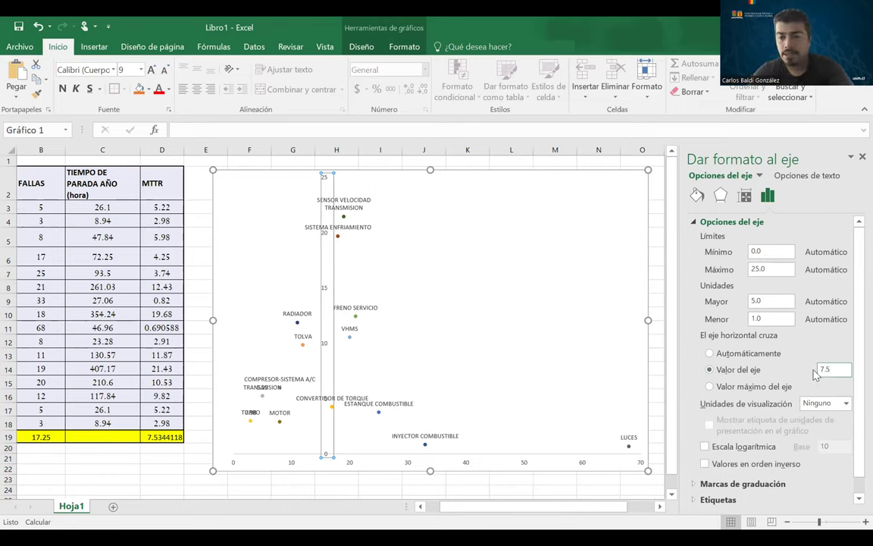
key(Return)
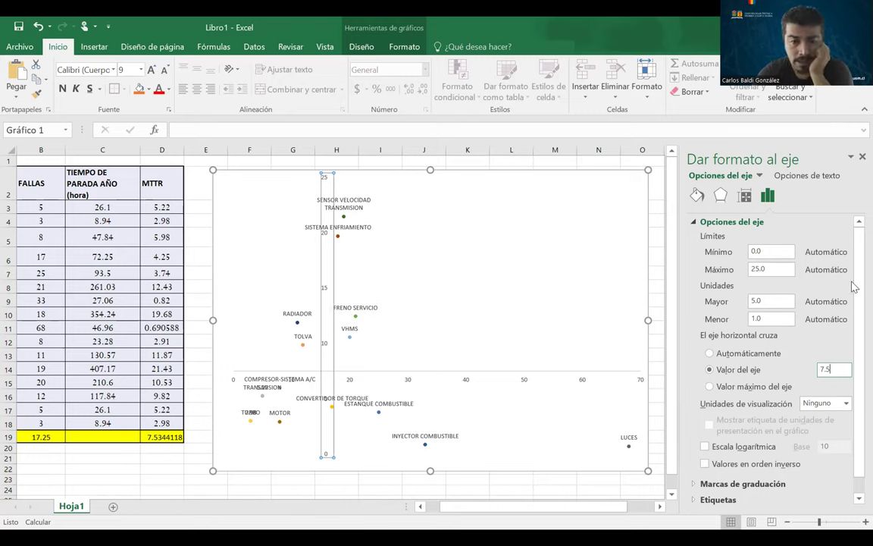
click(862, 158)
click(700, 250)
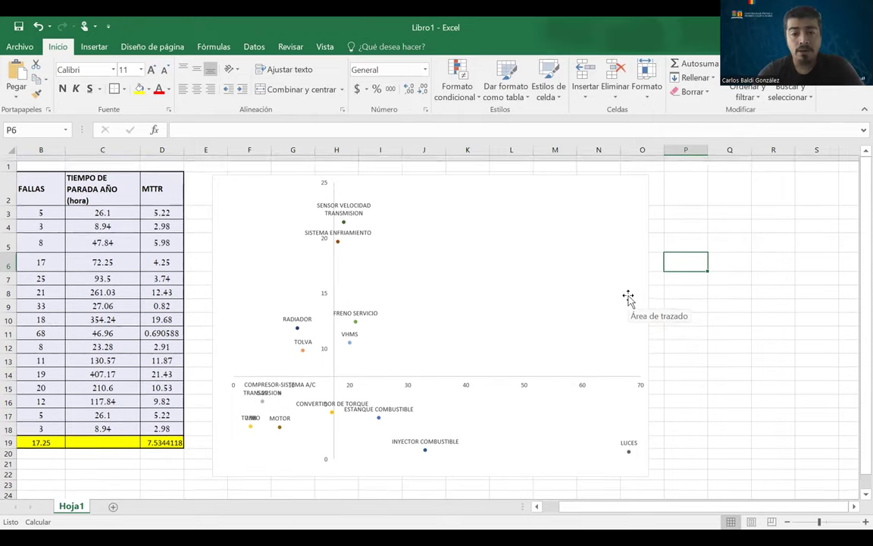
- Enlarge the scatter chart by widening it to column R and extending its lower edge slightly
click(620, 316)
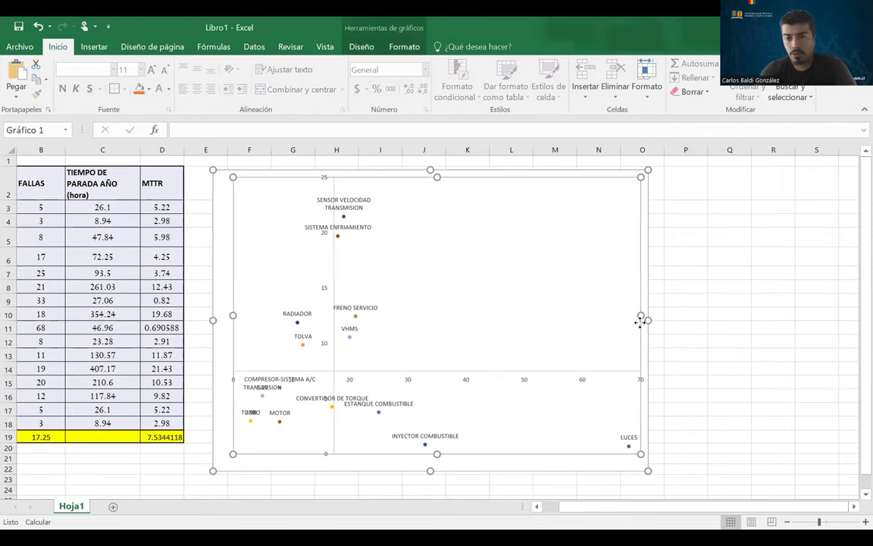
drag(648, 319, 795, 324)
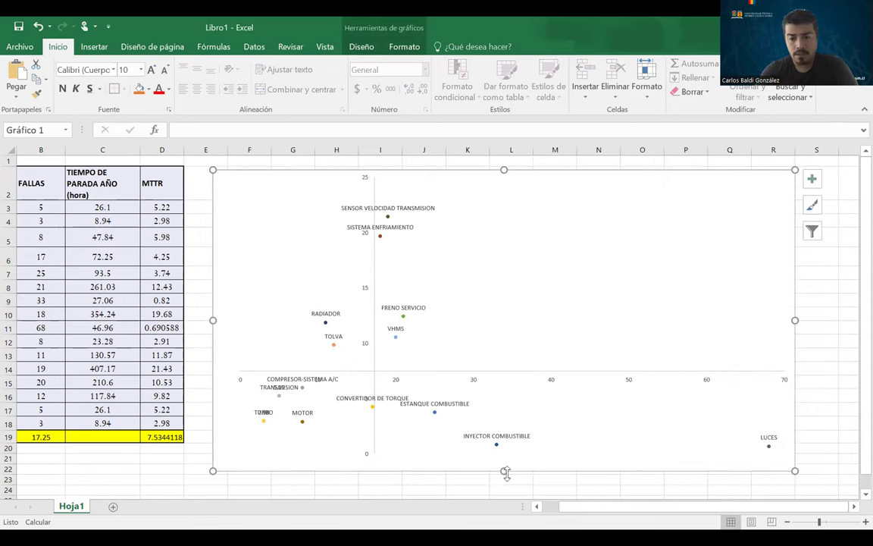
drag(504, 472, 505, 476)
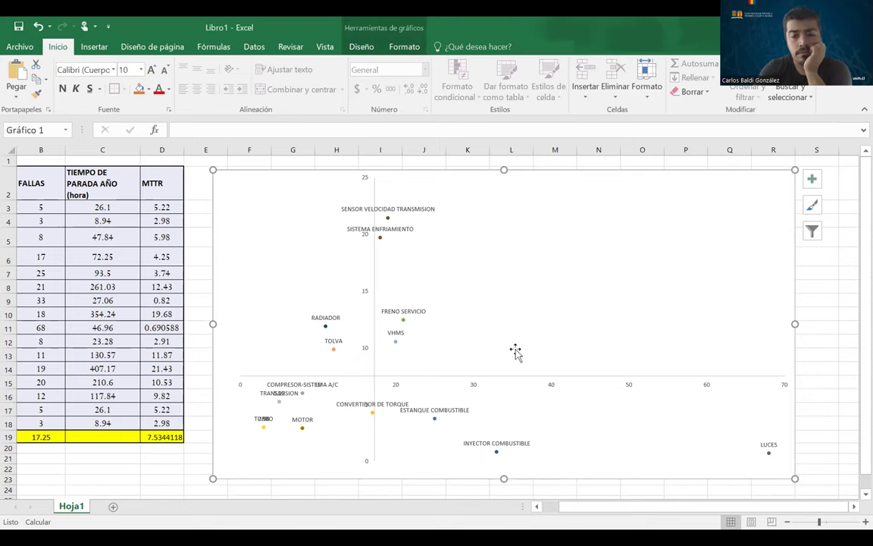
- Switch to the PowerPoint presentation and examine the example quadrant charts with DT curves on slides 22 to 25
scroll(421, 416, down, 2)
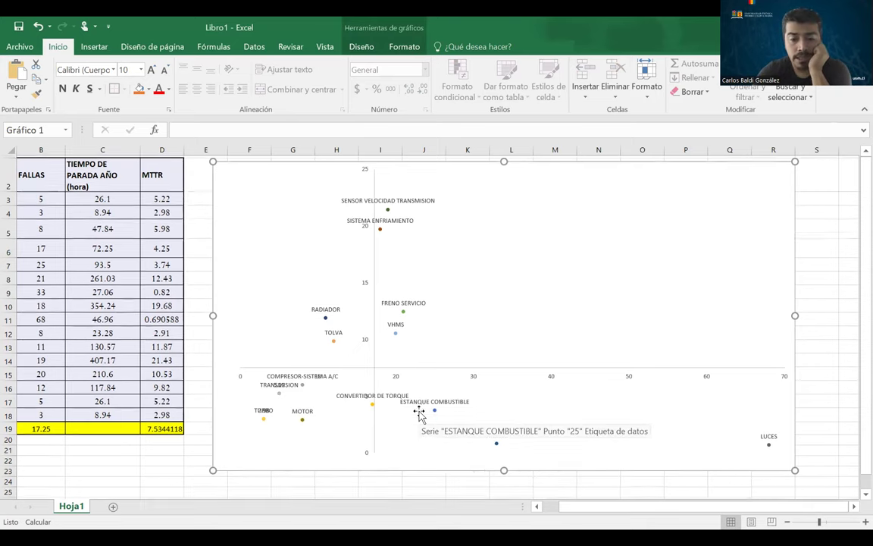
scroll(418, 410, left, 1)
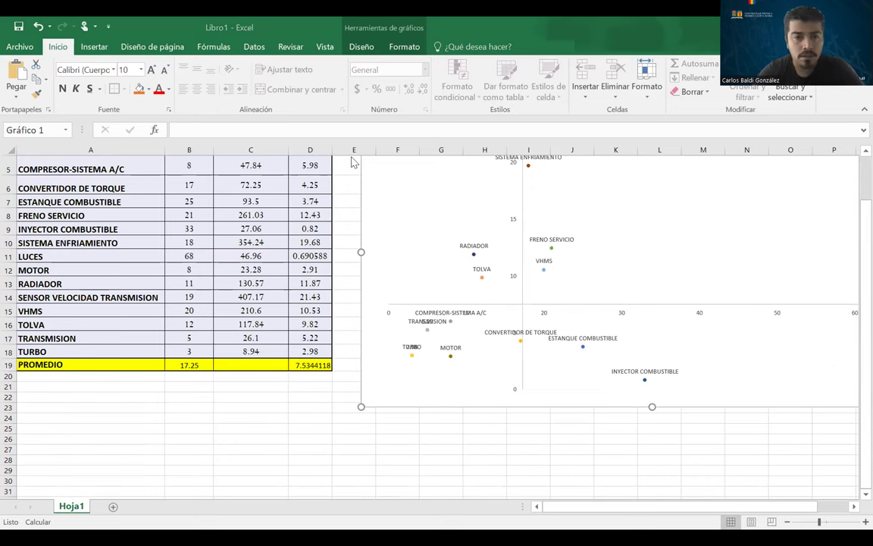
key(alt+Tab)
scroll(220, 295, up, 1)
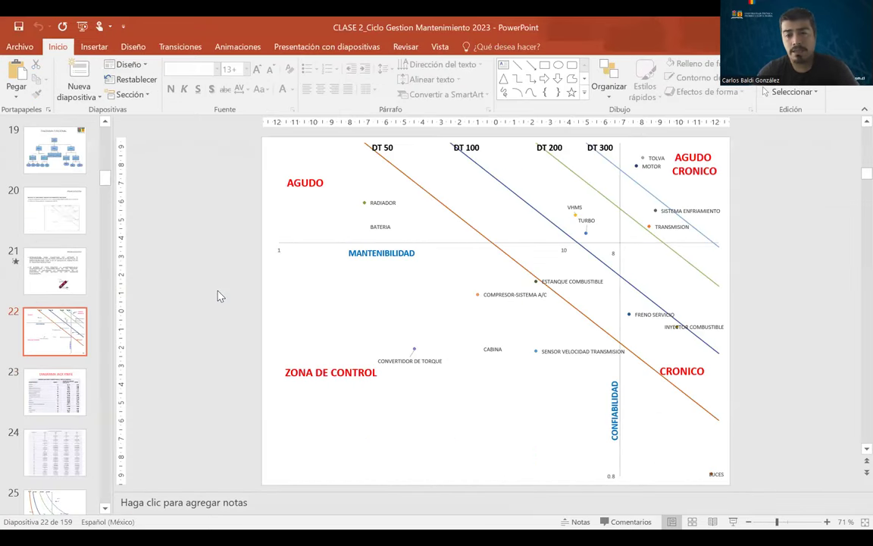
scroll(220, 296, down, 2)
scroll(218, 295, down, 1)
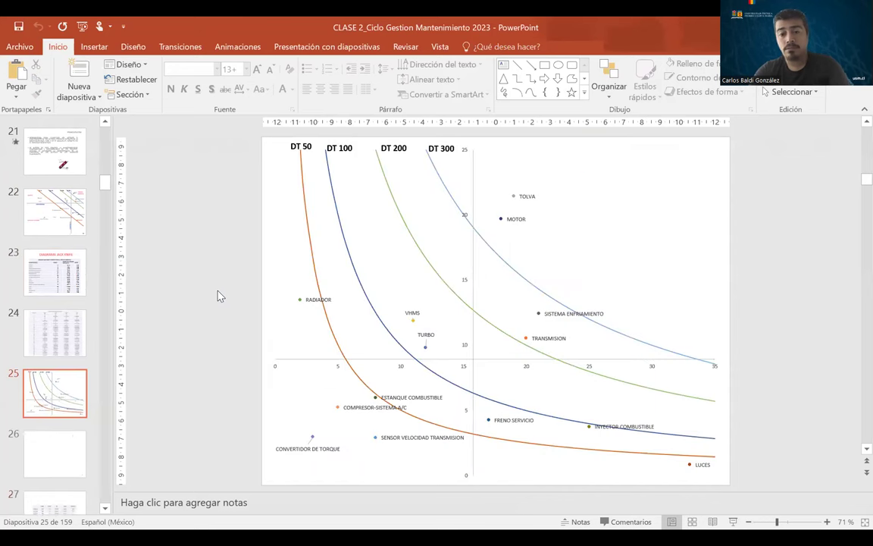
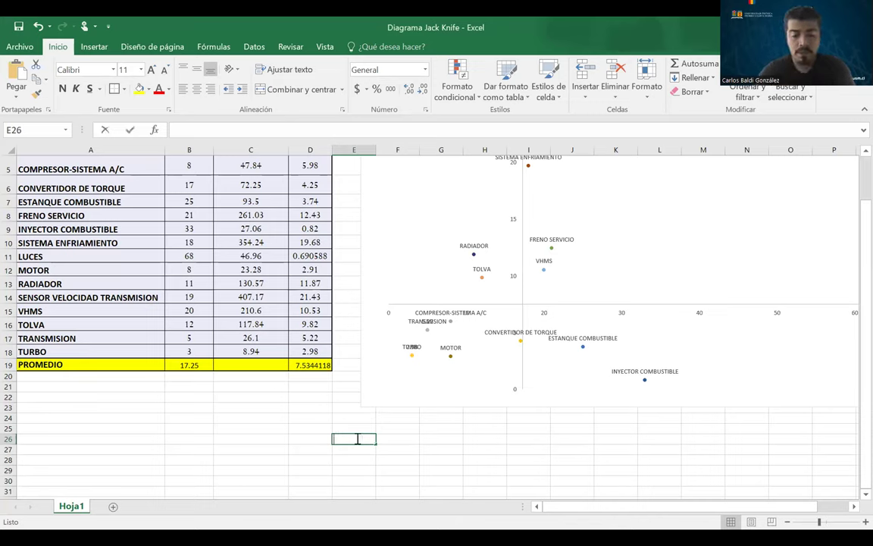
- Enter the headings DT 50, DT 100, DT 200 and DT 300 in cells E26 to H26 of the Excel sheet
text(DT 50)
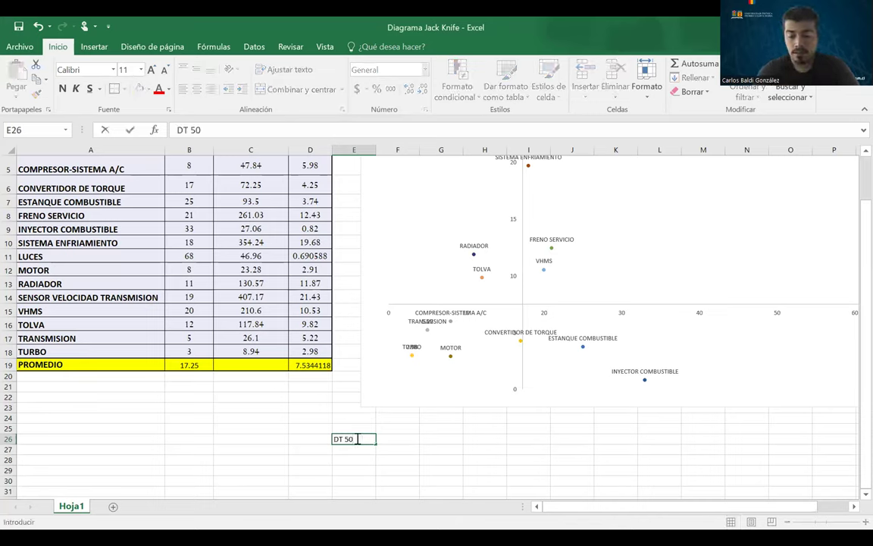
key(Tab)
text(DT)
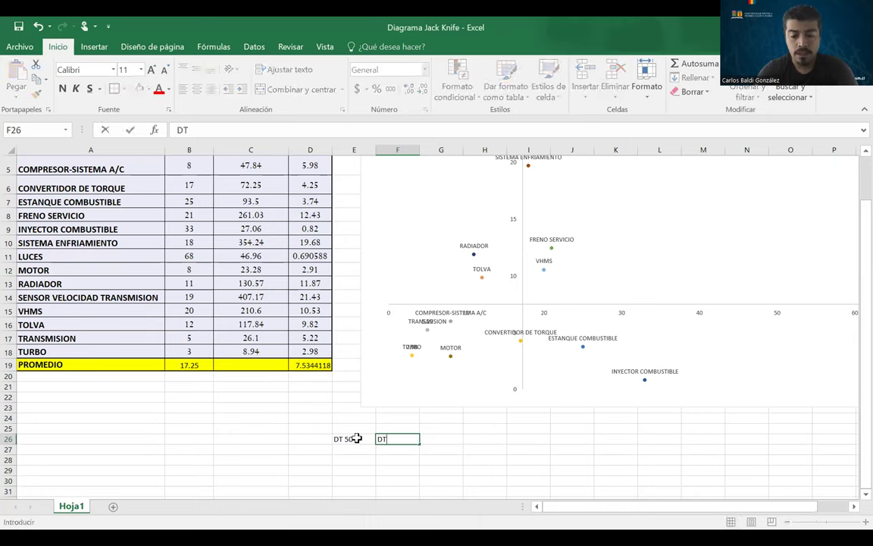
text(100)
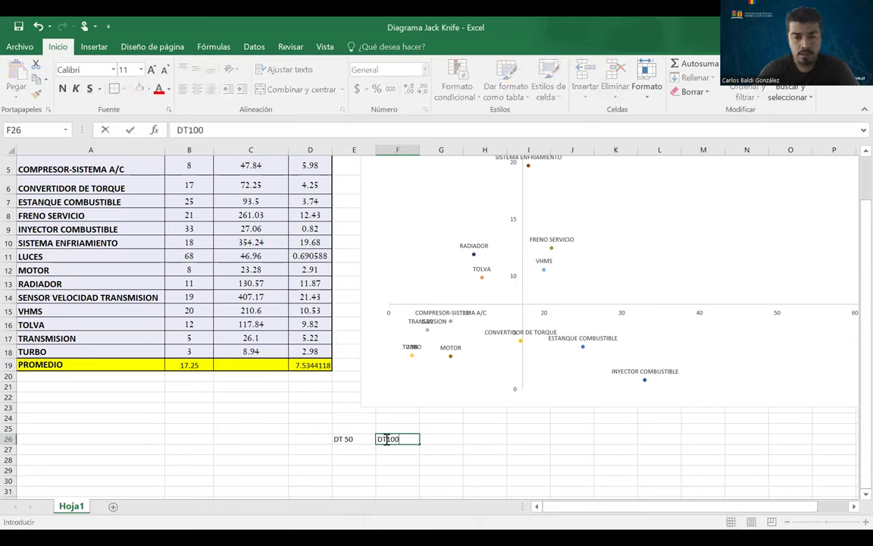
click(379, 439)
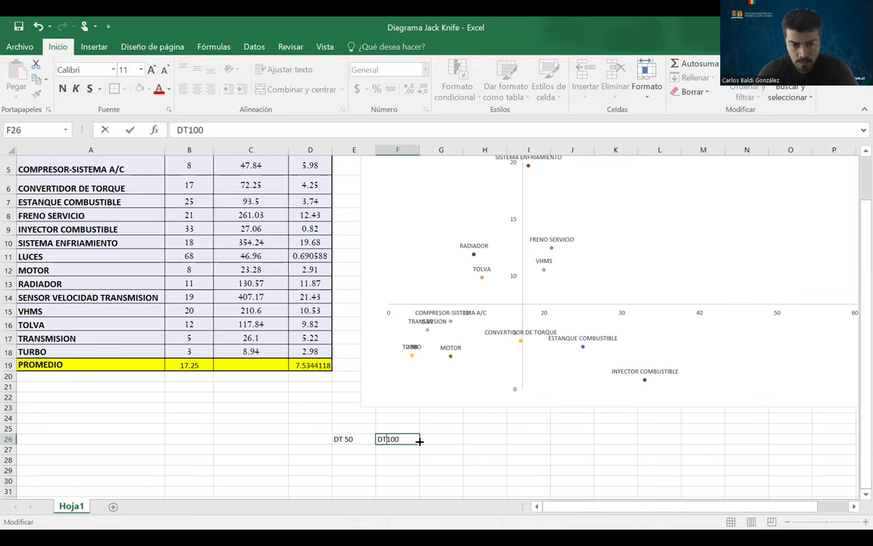
click(438, 439)
text(DT 200)
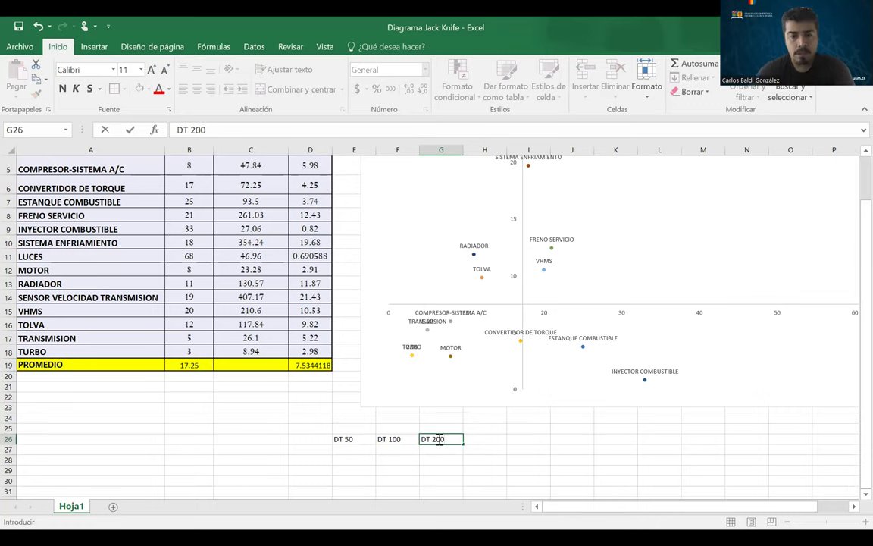
key(Tab)
text(D)
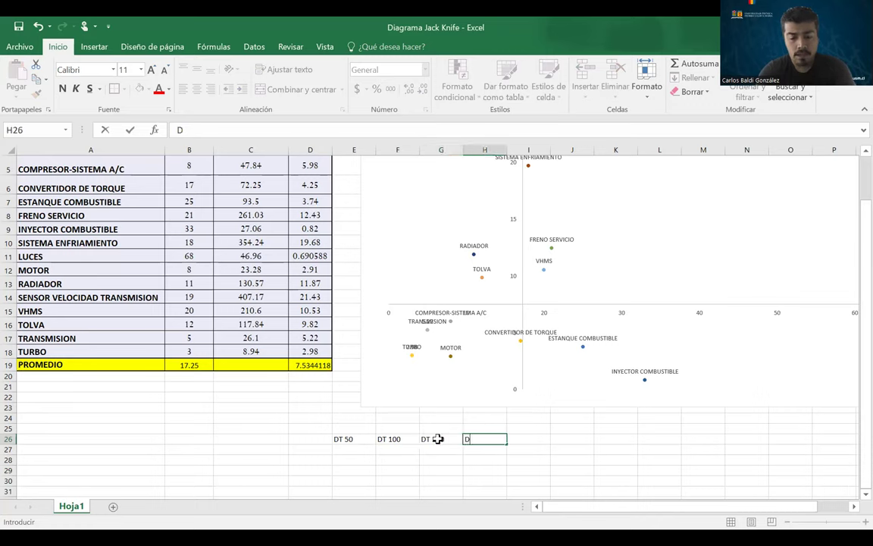
text(T 3000)
key(BackSpace)
key(BackSpace)
text(0)
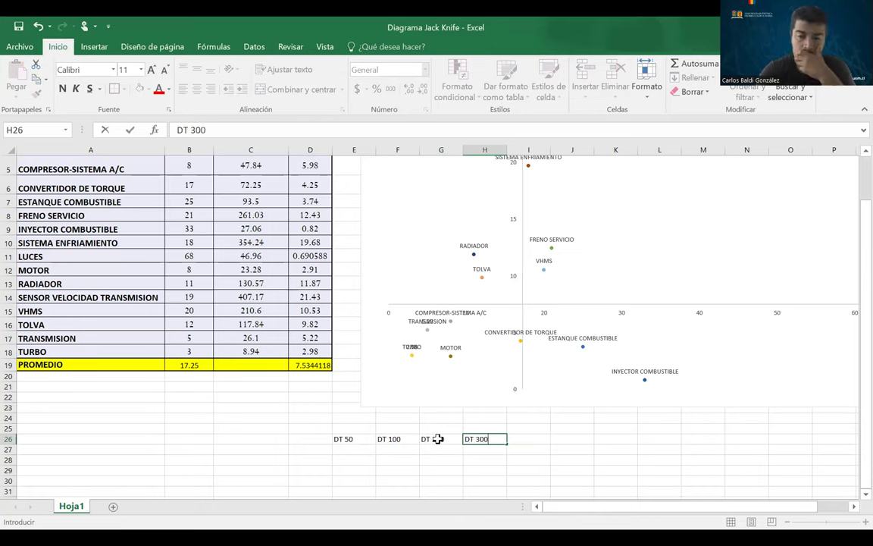
- Fill the heading row cells D26 to I26 with yellow
click(336, 439)
drag(311, 437, 511, 439)
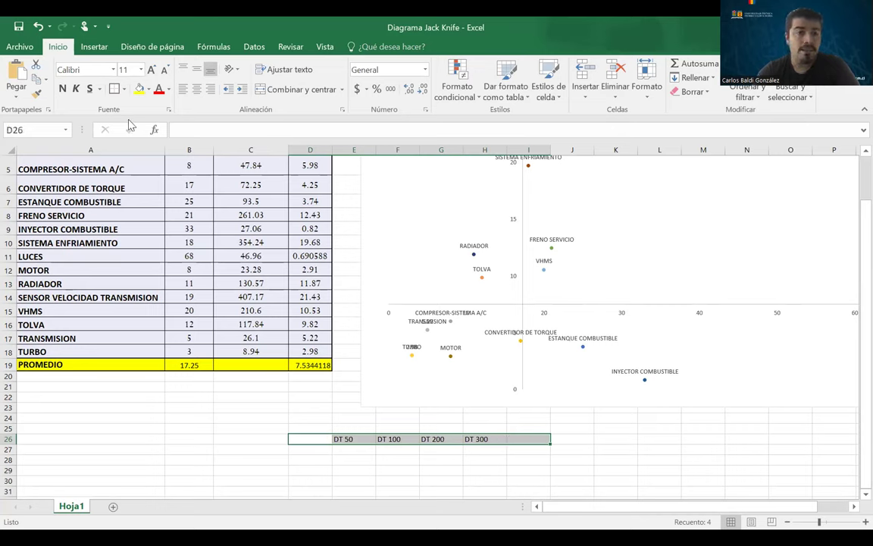
click(137, 89)
right_click(138, 91)
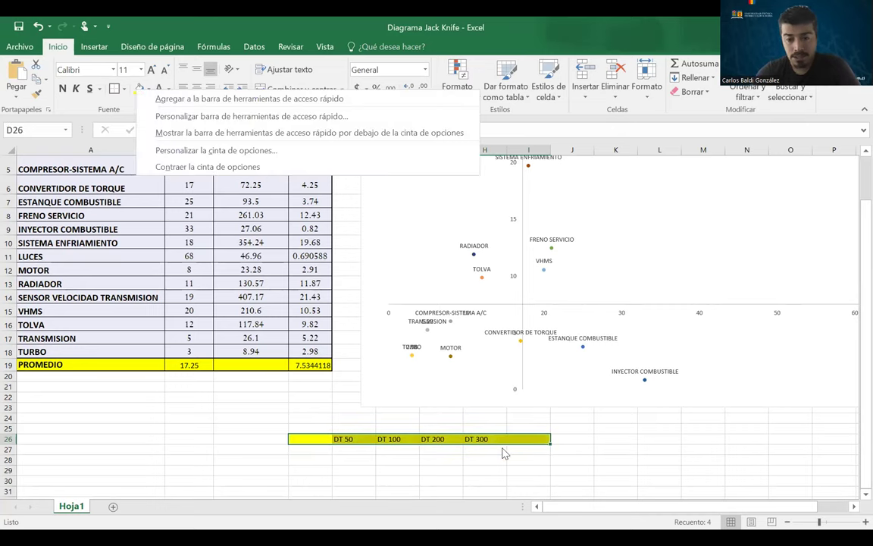
click(505, 453)
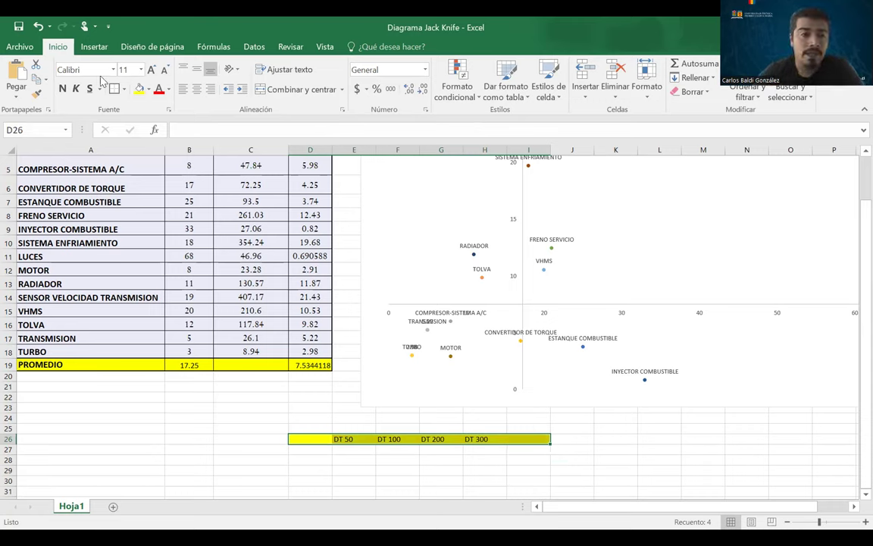
- Apply all borders and a thick outside border to the heading cells D26 to I26
click(124, 90)
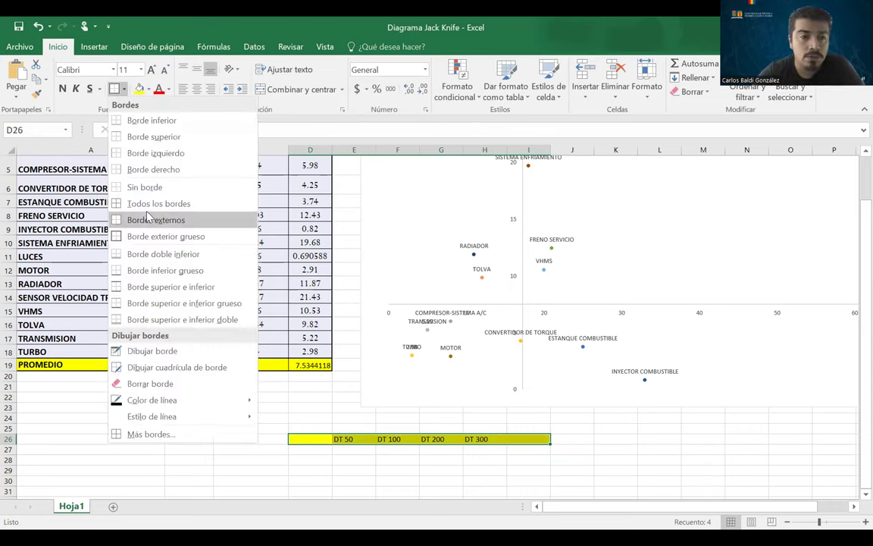
click(148, 207)
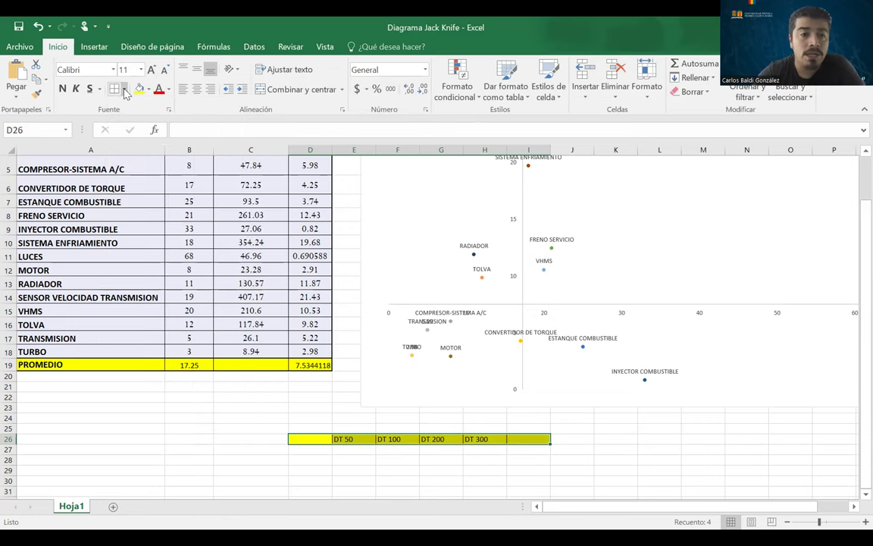
click(124, 90)
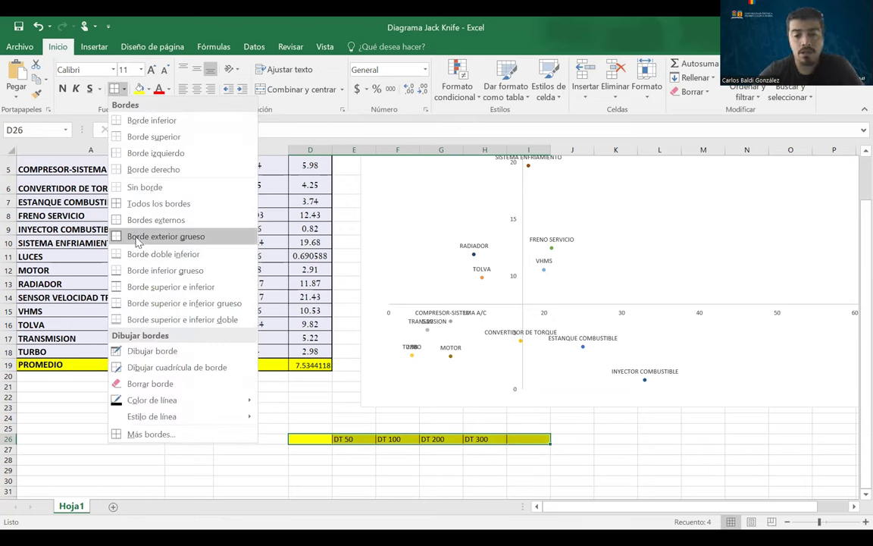
click(537, 450)
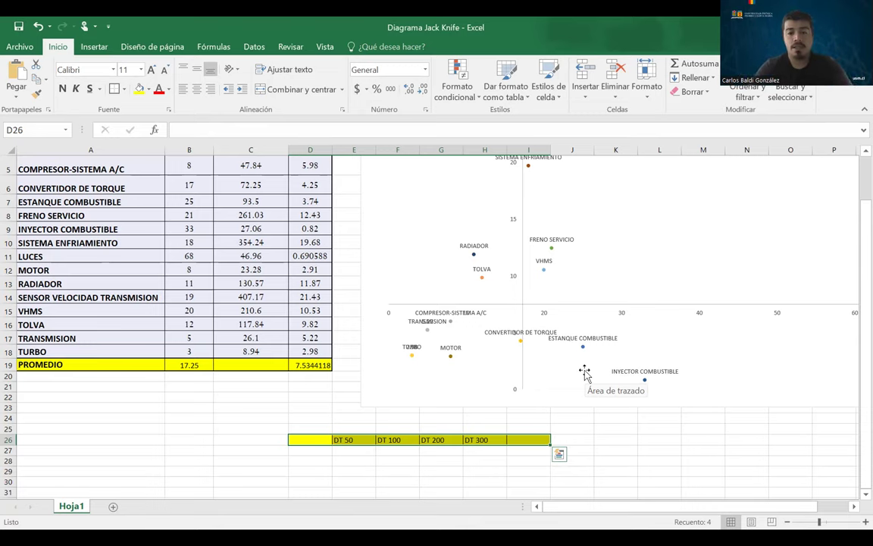
scroll(585, 371, up, 1)
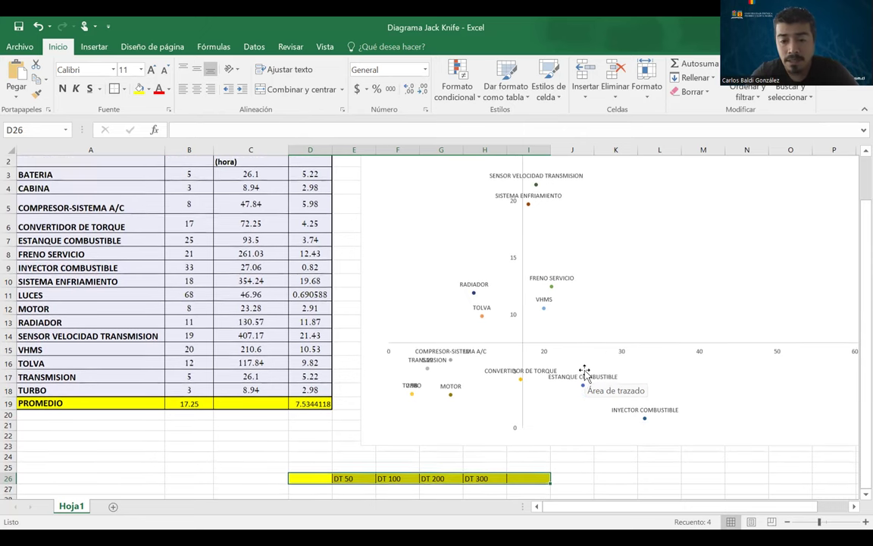
- Enter the header "DT 400" in cell I26, the last yellow header cell below the chart
scroll(584, 371, down, 1)
click(530, 452)
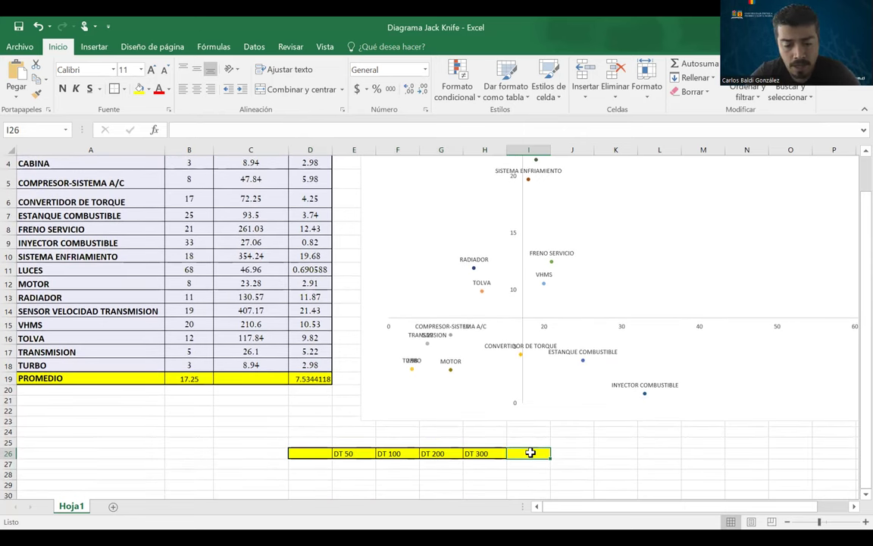
text(DT 400)
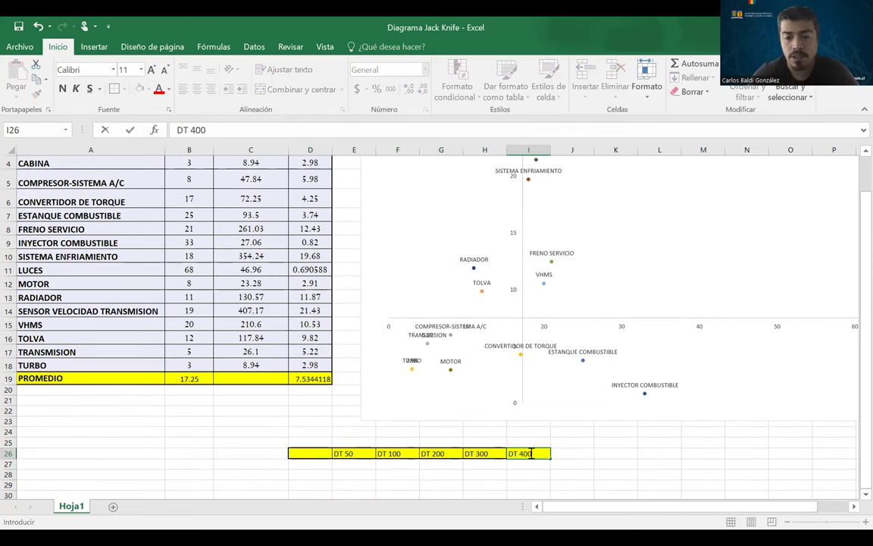
key(Return)
- Enter the header "N° Fallas" in cell D26, with a capital N
scroll(260, 432, down, 3)
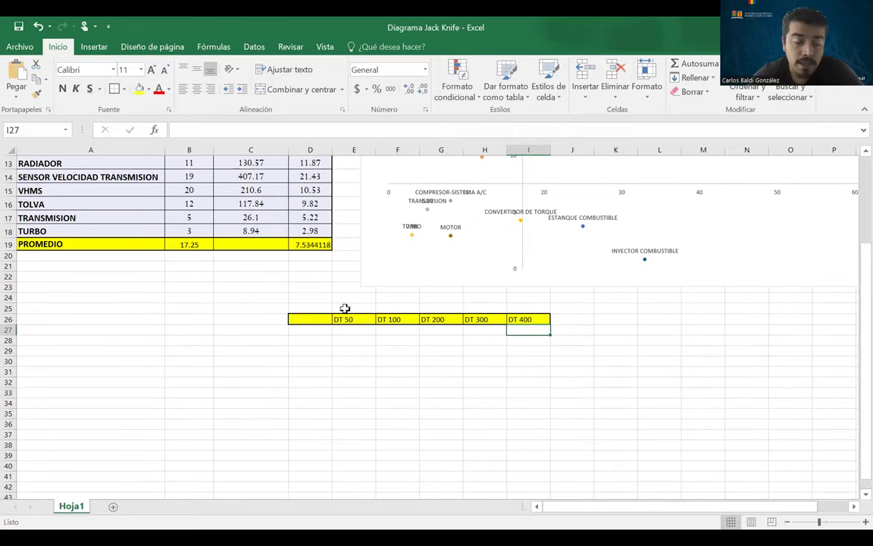
click(312, 331)
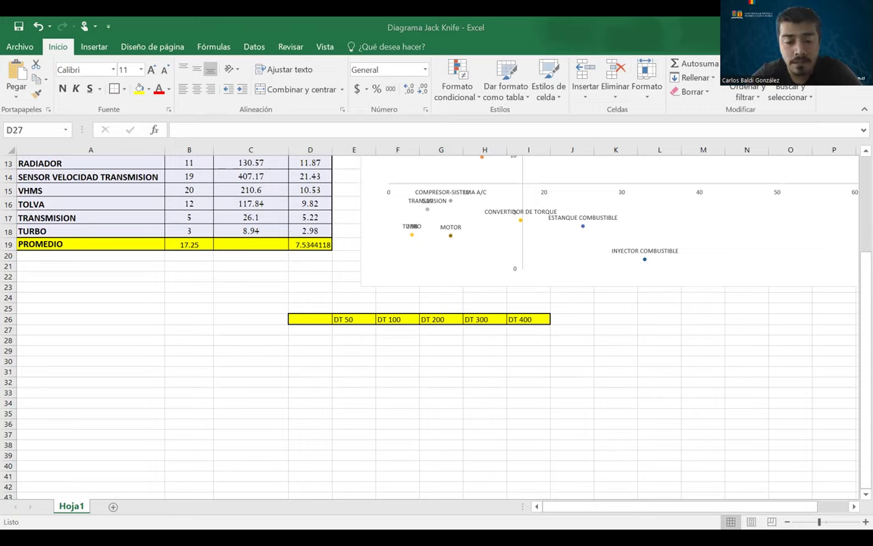
text(n)
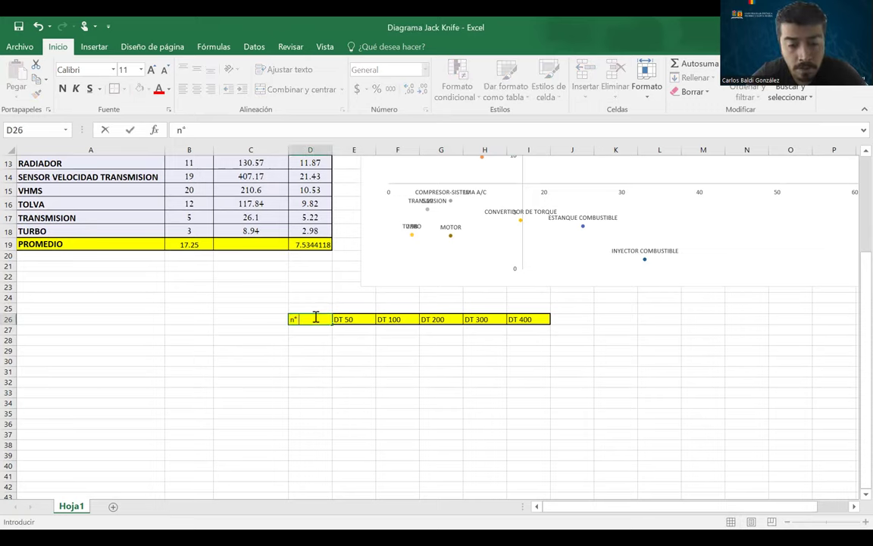
text(° Fallas)
key(Left)
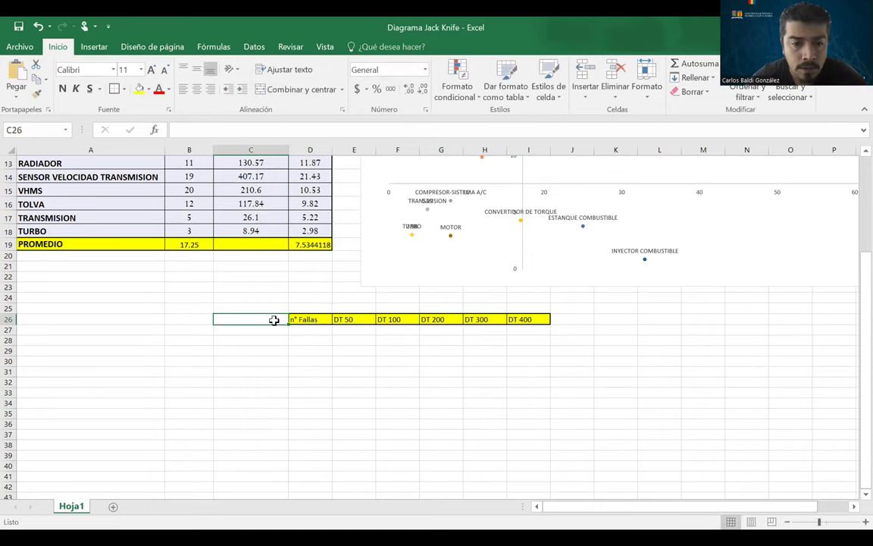
click(292, 319)
double_click(293, 319)
key(BackSpace)
text(N)
key(Return)
- Enter the failure numbers 1, 2, 3 and 4 in cells D27 to D30 under the N° Fallas header
text(1)
key(Return)
text(2)
key(Return)
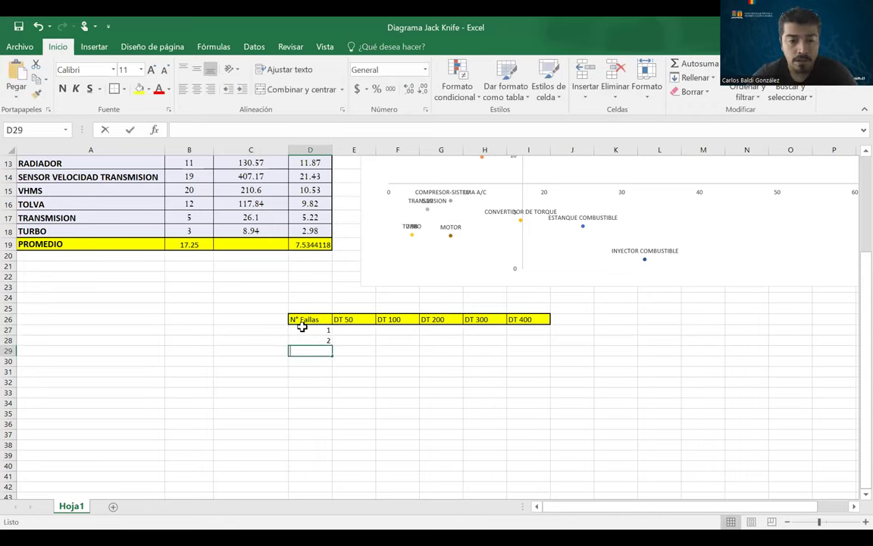
text(3)
key(Return)
text(4)
click(453, 334)
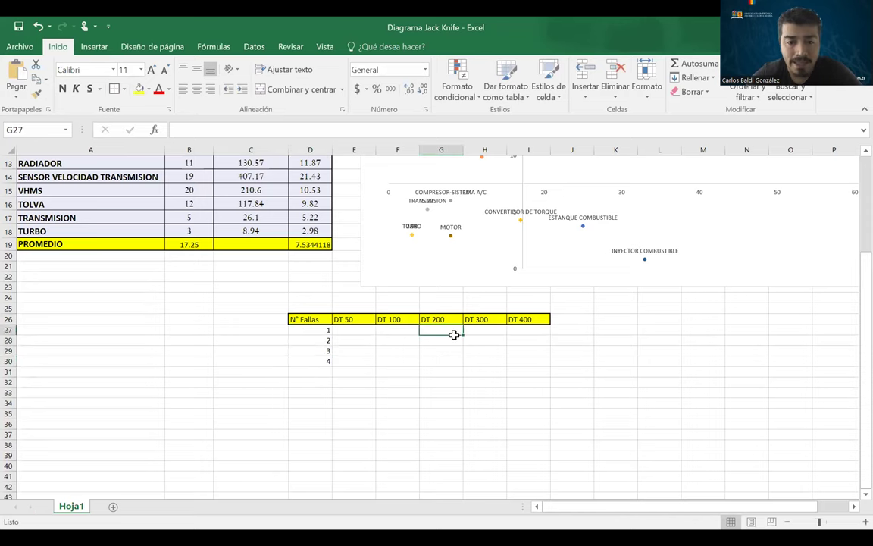
- Apply all borders to the failure numbers in D27:D30 and center them
drag(310, 331, 313, 367)
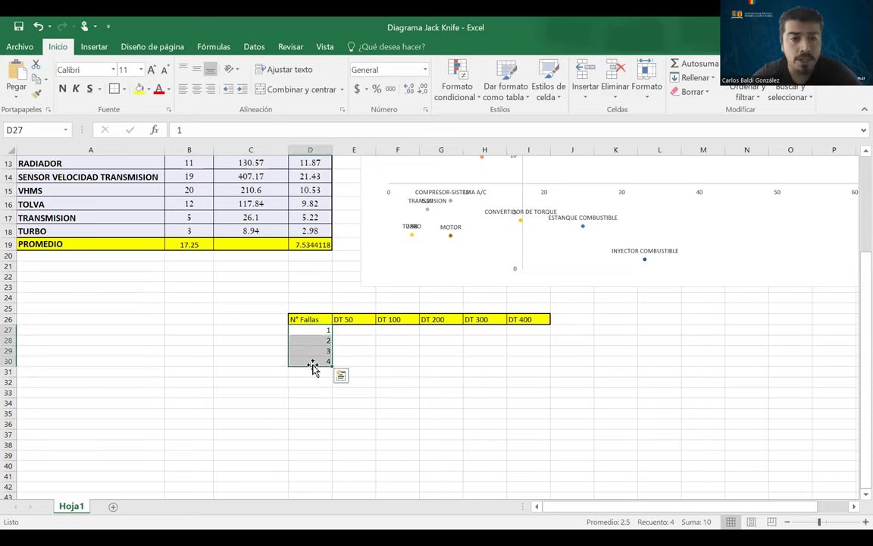
click(124, 89)
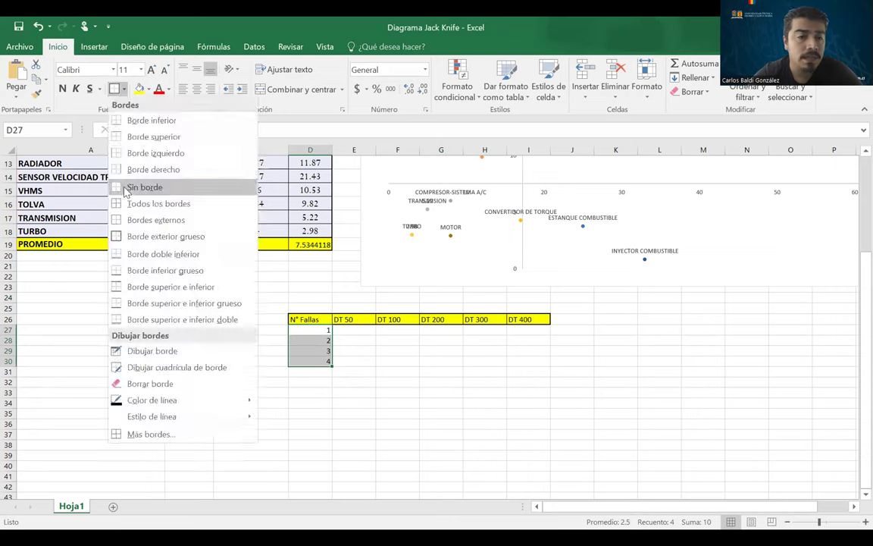
click(132, 205)
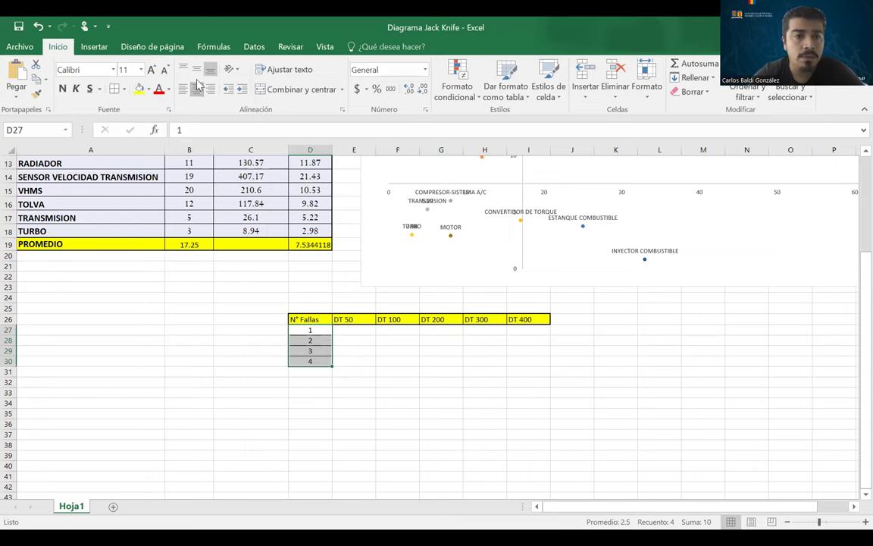
click(530, 341)
- Check the chart's horizontal axis range and extend the N° Fallas series from D27:D30 down to 70 in cell D96
scroll(532, 347, up, 2)
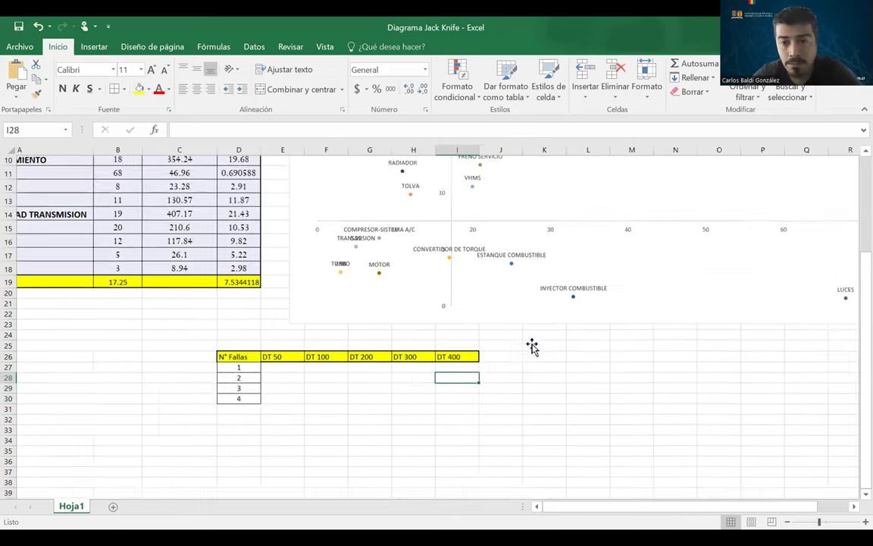
scroll(532, 348, right, 3)
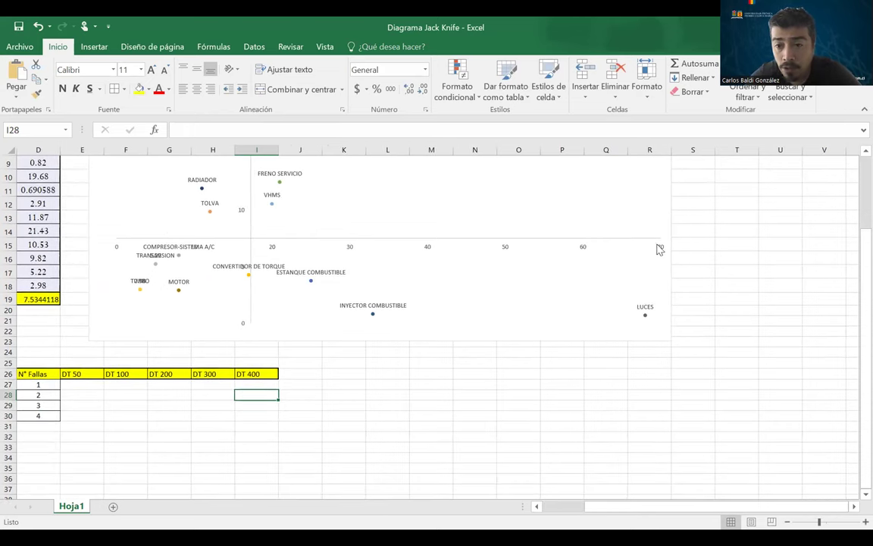
click(660, 254)
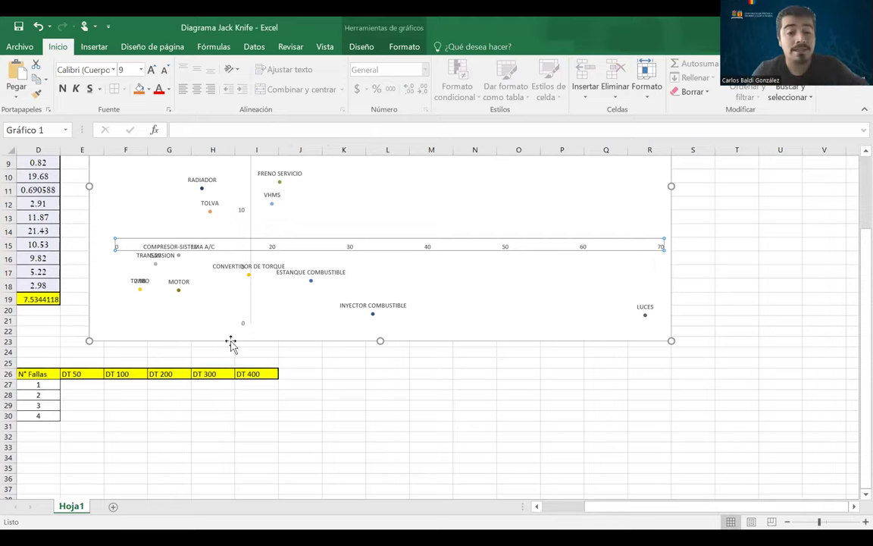
scroll(200, 419, left, 2)
scroll(200, 419, down, 1)
scroll(200, 419, right, 1)
drag(171, 357, 183, 481)
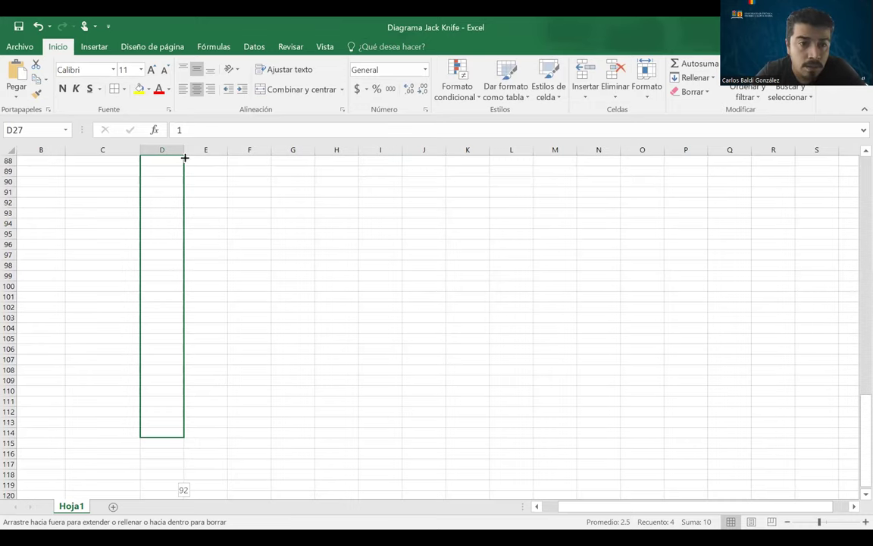
drag(186, 155, 185, 185)
scroll(264, 261, up, 4)
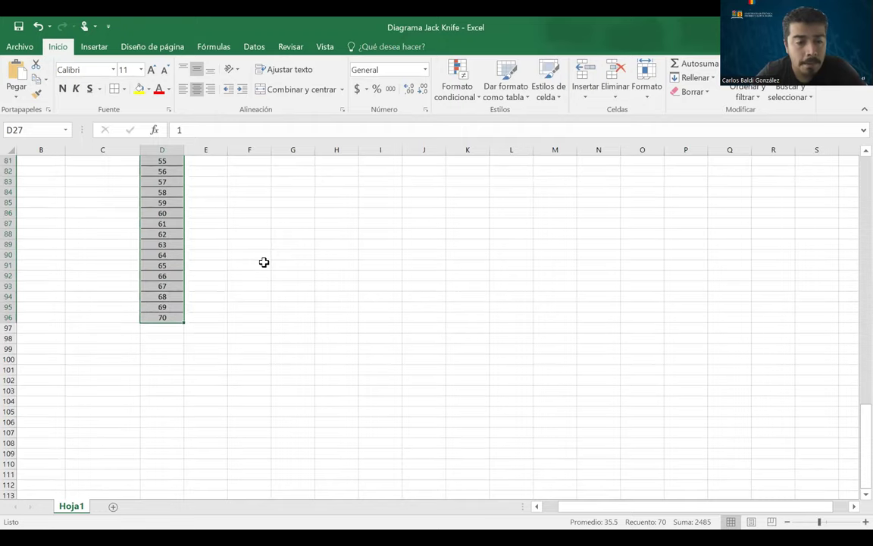
scroll(264, 261, up, 20)
scroll(265, 263, down, 4)
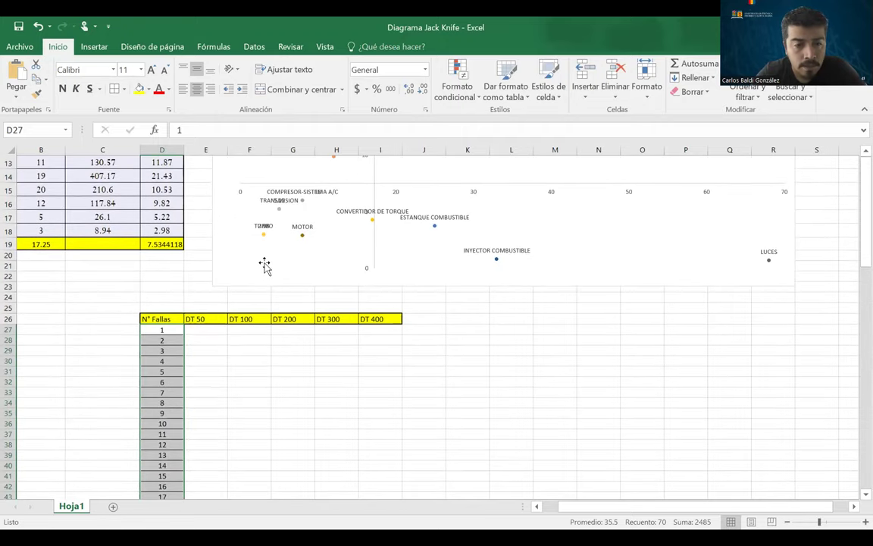
- Apply all borders to cells E27:I27 and center them horizontally and vertically
scroll(264, 265, down, 4)
click(205, 194)
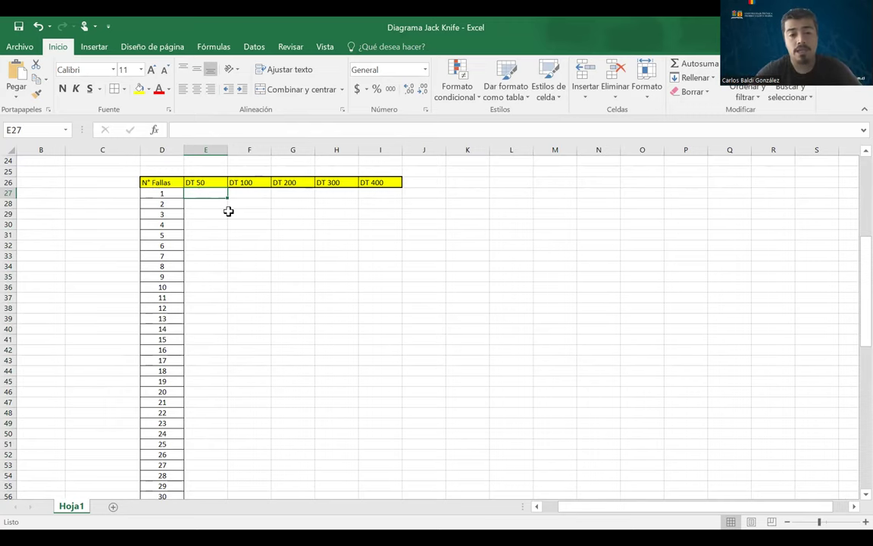
drag(209, 192, 395, 192)
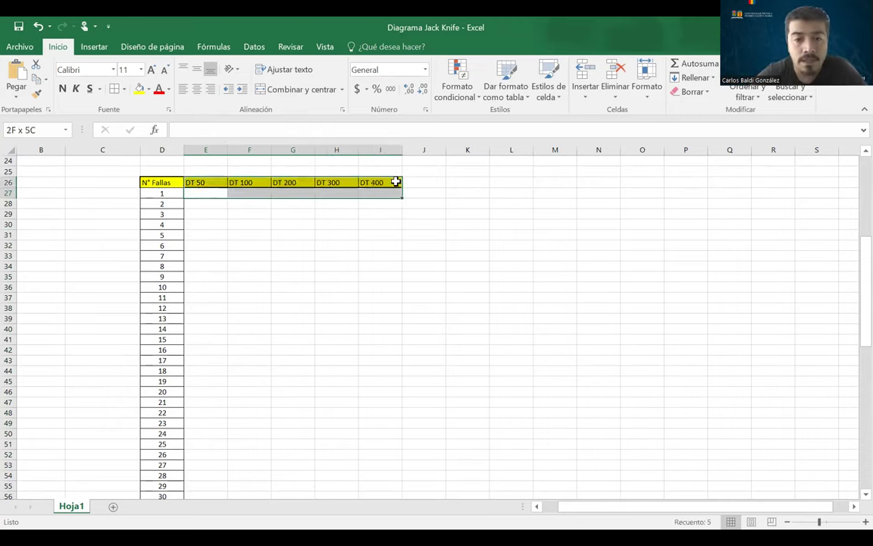
click(116, 90)
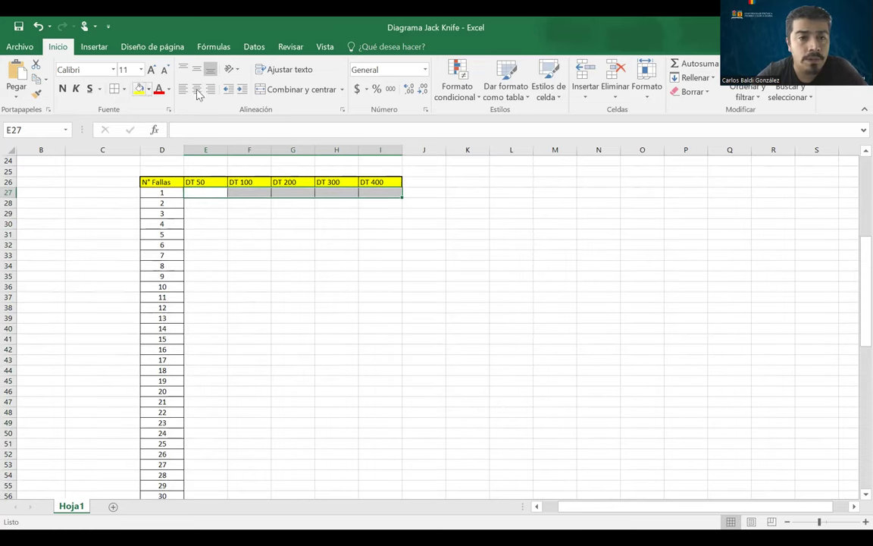
click(196, 90)
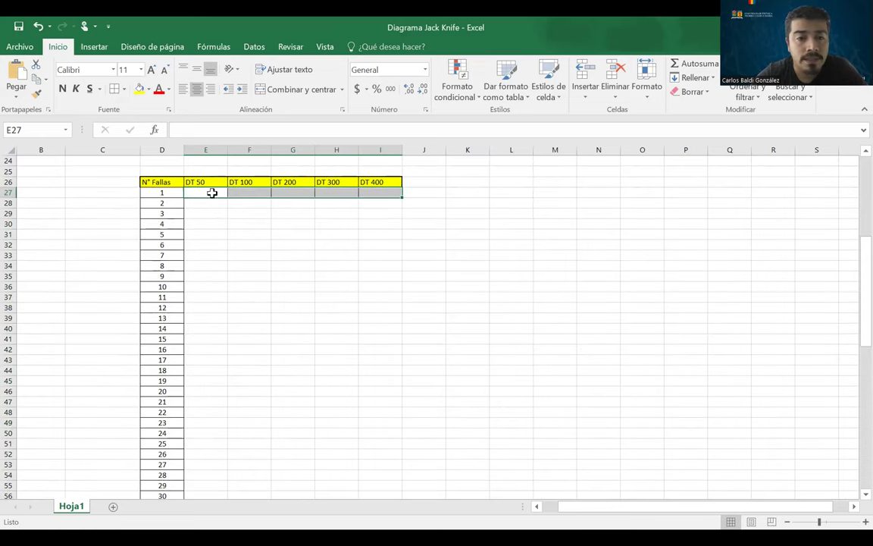
click(197, 69)
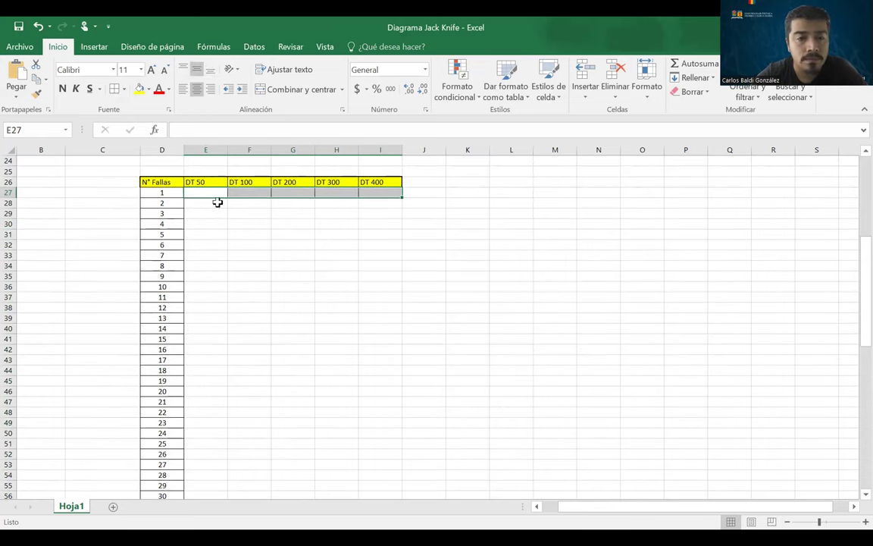
- Enter the values 50, 100, 200, 300 and 400 in cells E27 to I27 under the matching DT headers
click(211, 191)
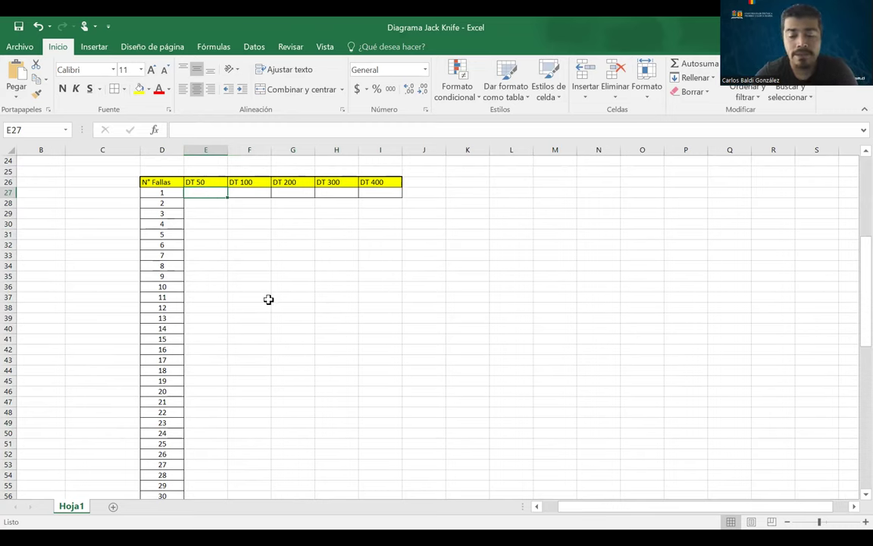
text(50)
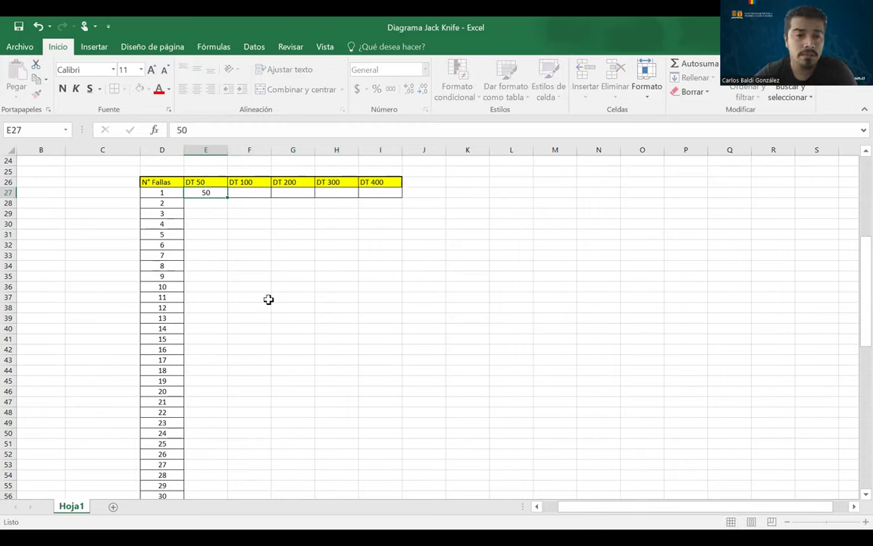
key(Tab)
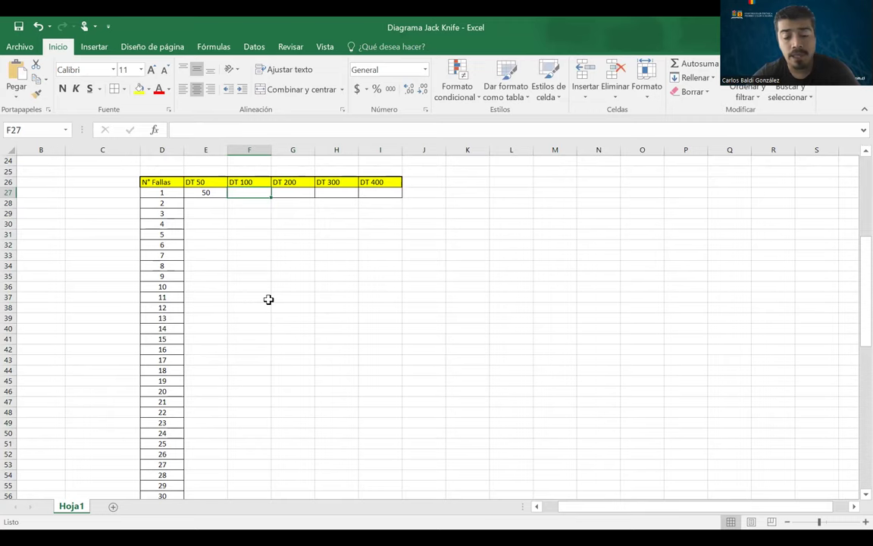
text(100)
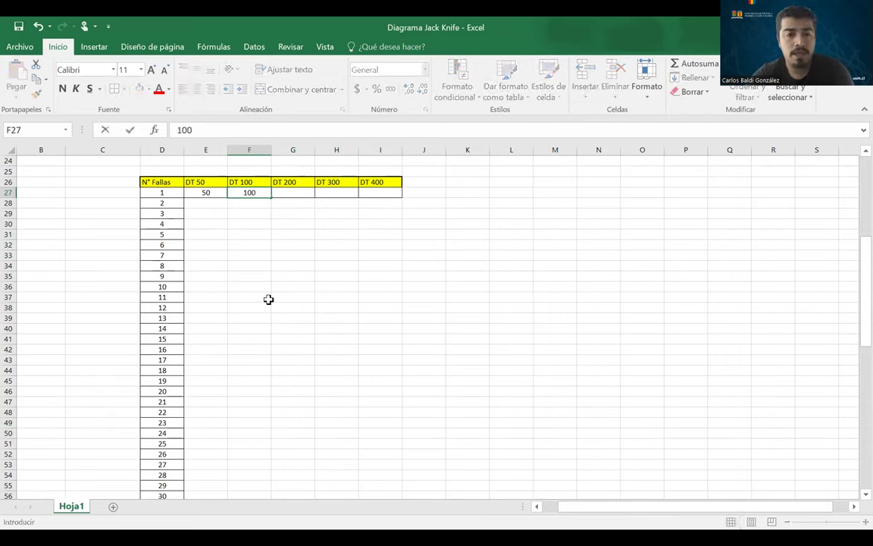
key(Tab)
text(200)
key(Tab)
text(300)
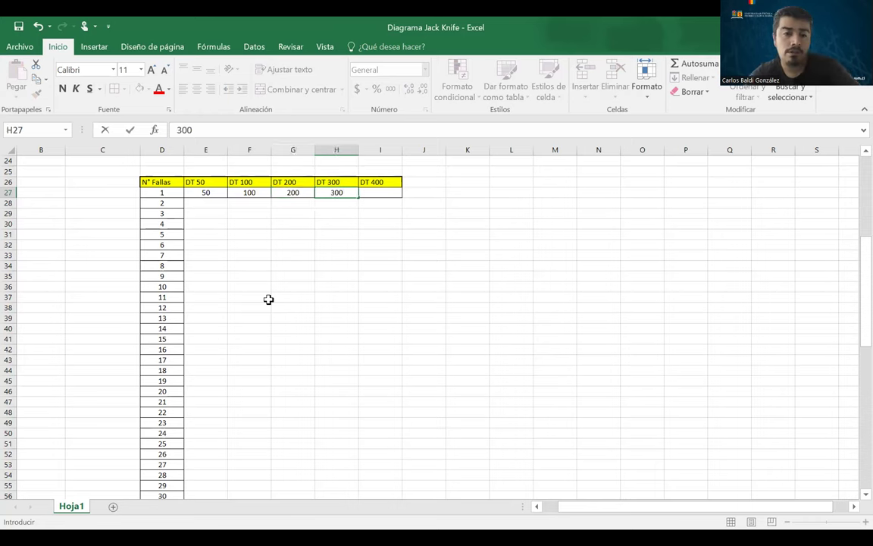
key(Tab)
text(400)
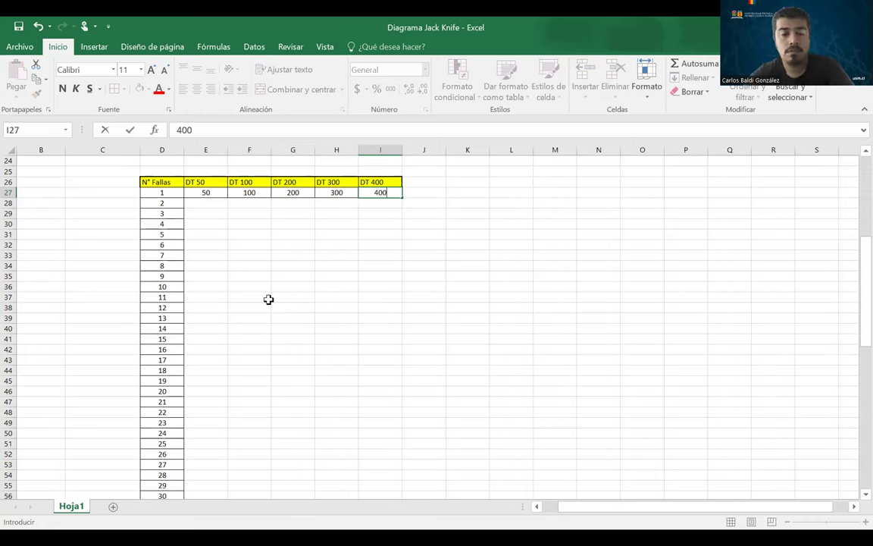
key(Return)
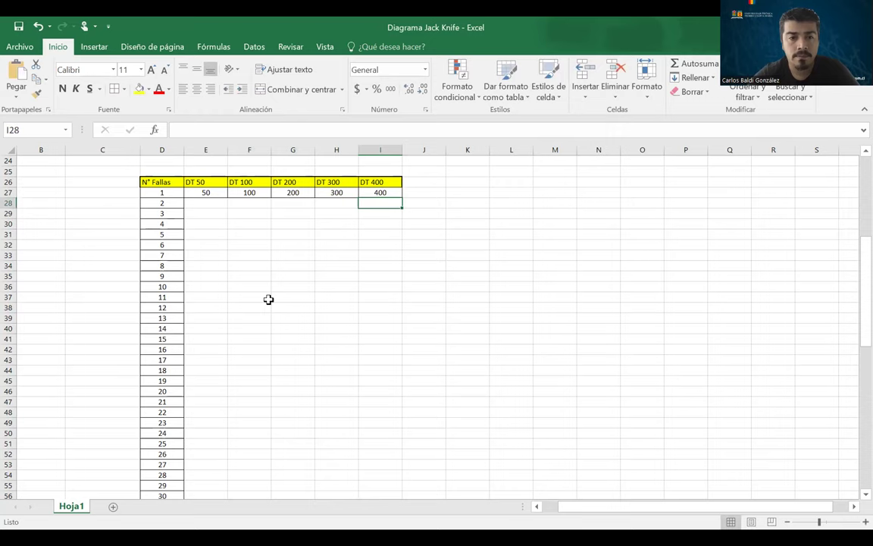
- Copy only the formatting of E27:I27 to the empty DT cells beneath, starting at row 28 and following the failure number rows
click(212, 202)
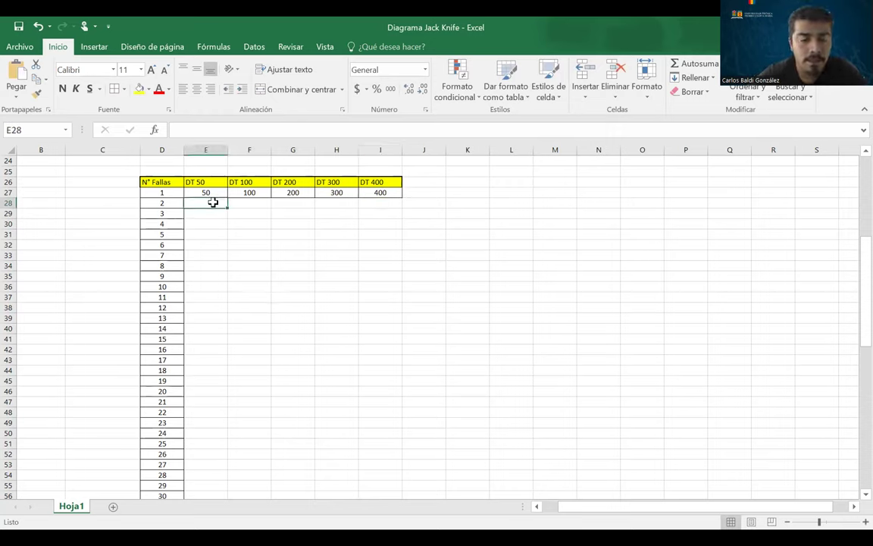
drag(204, 191, 379, 192)
click(36, 92)
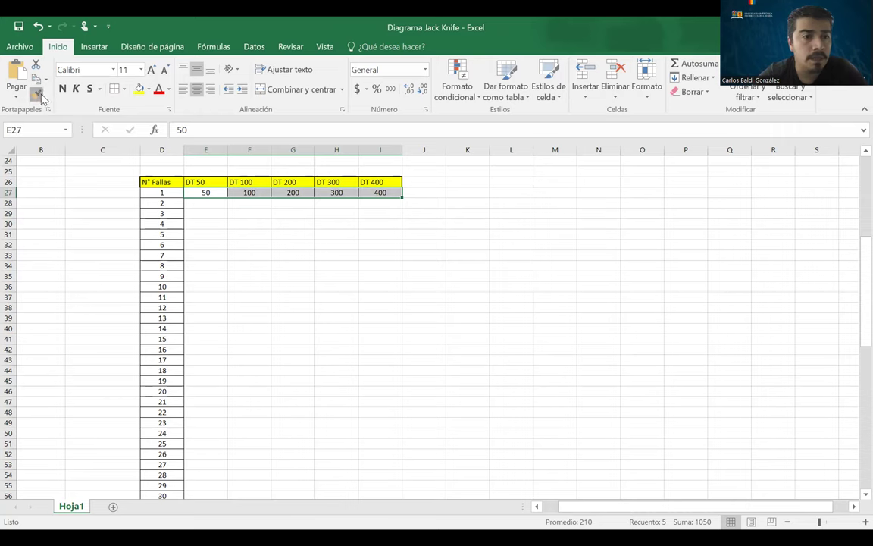
click(201, 206)
mouse_move(202, 206)
mouse_down()
mouse_move(404, 501)
mouse_move(424, 506)
mouse_move(399, 519)
mouse_move(424, 493)
mouse_move(458, 478)
mouse_move(386, 471)
mouse_up()
scroll(371, 417, up, 7)
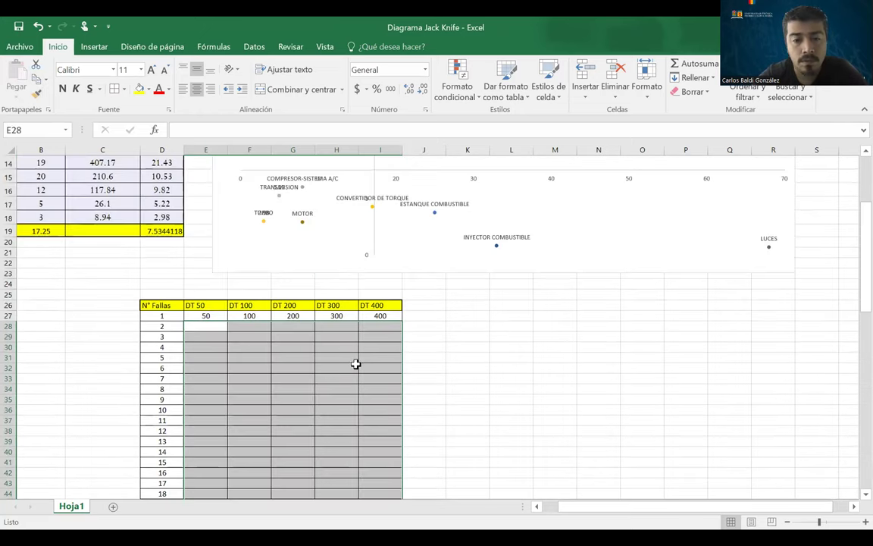
- Enter the formula =E27/D28 in cell E28 to divide the DT 50 value by the number of failures
click(220, 338)
right_click(207, 330)
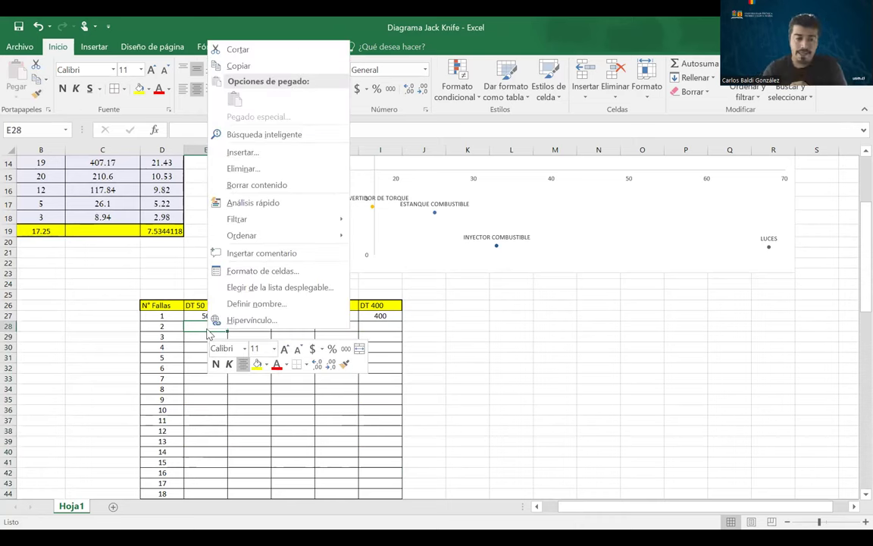
key(Escape)
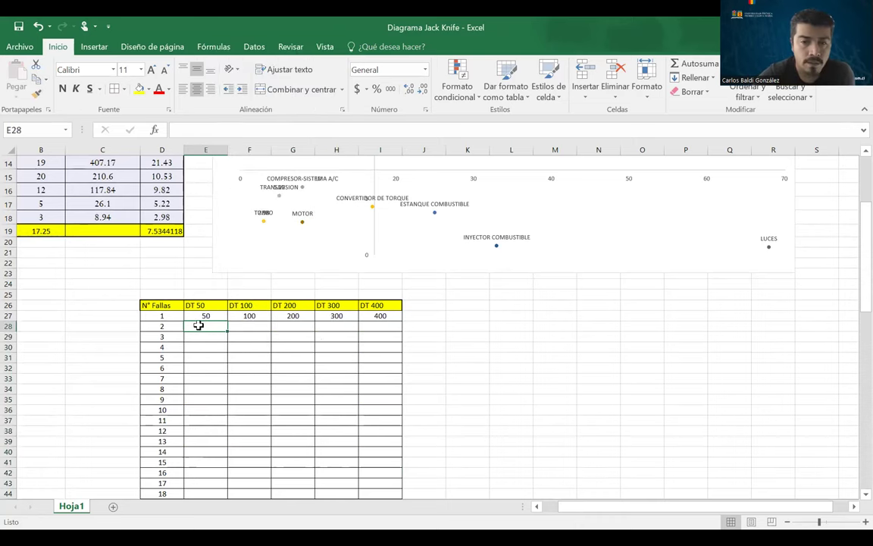
text(=)
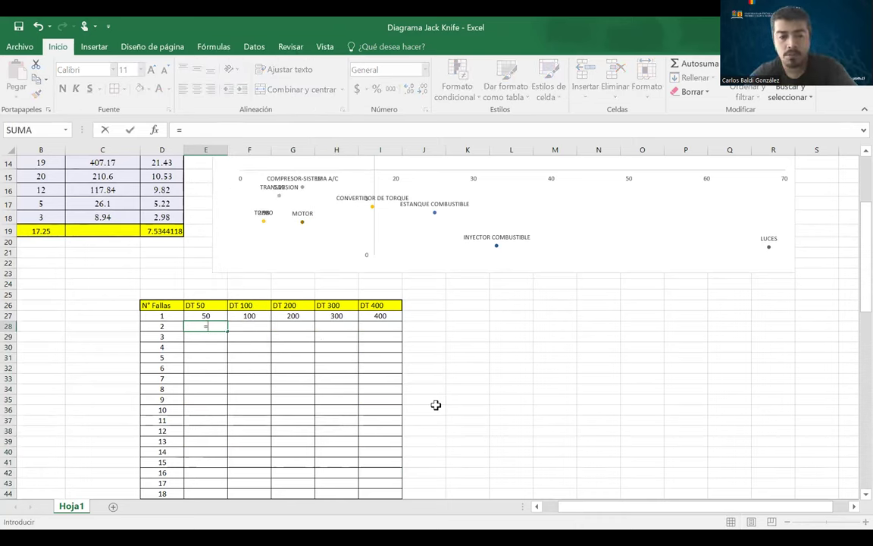
click(214, 316)
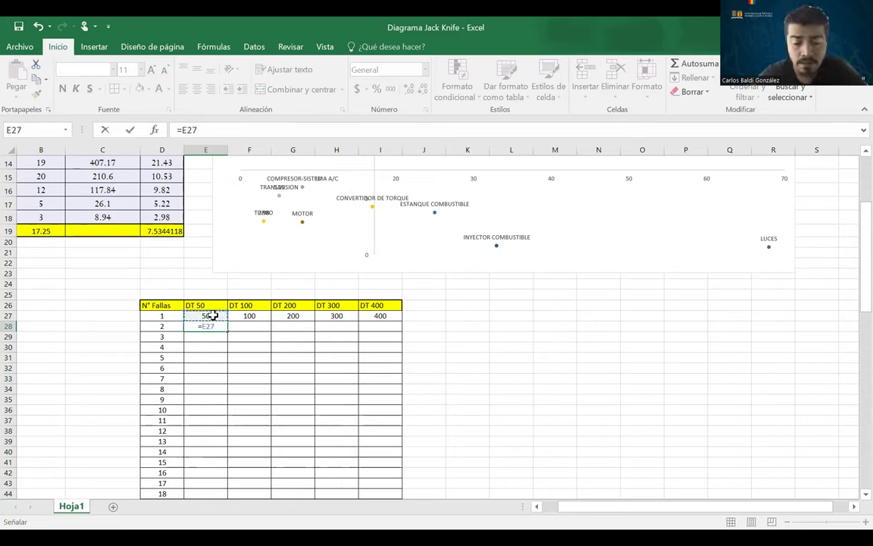
text(/)
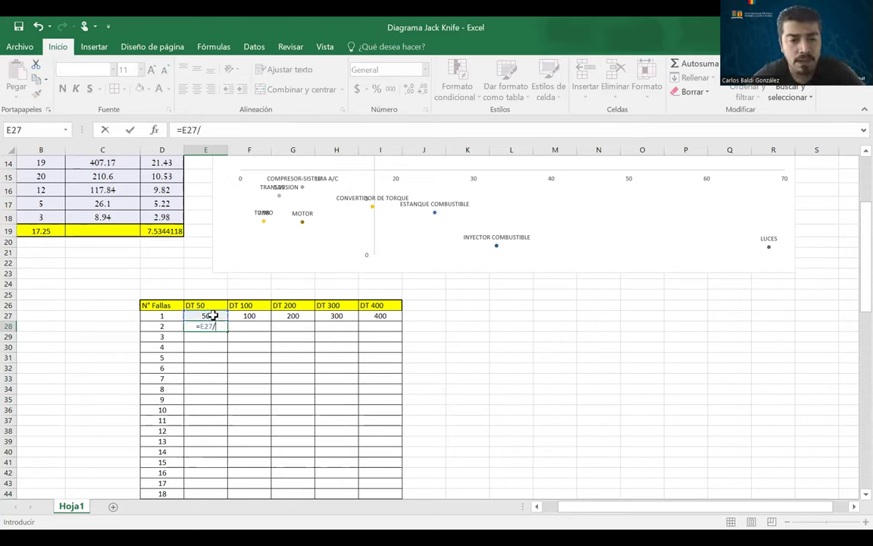
click(153, 326)
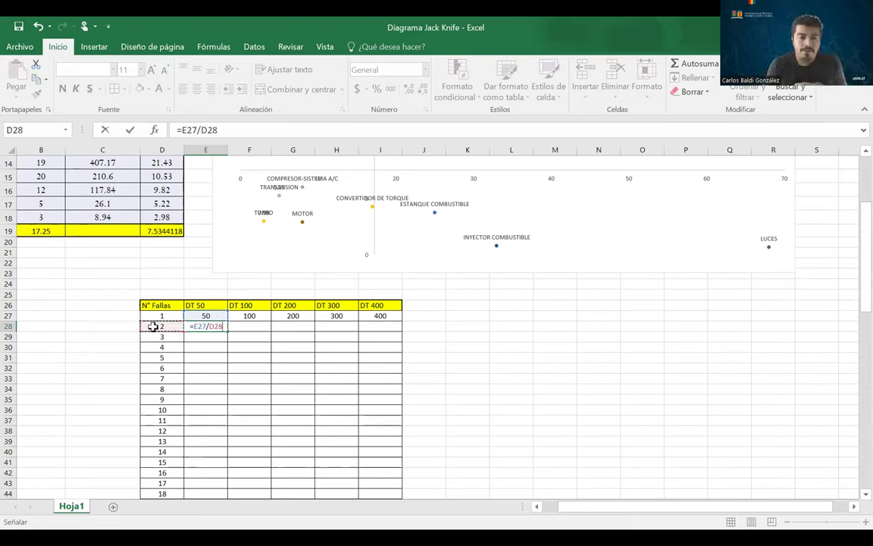
key(Return)
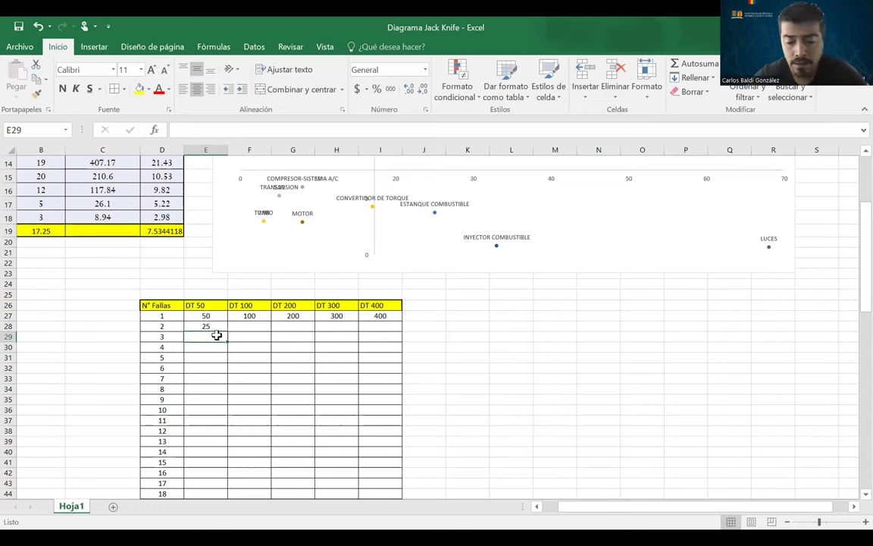
- Enter the formula =E27/D29 in cell E29 for three failures in the DT 50 column
text(=)
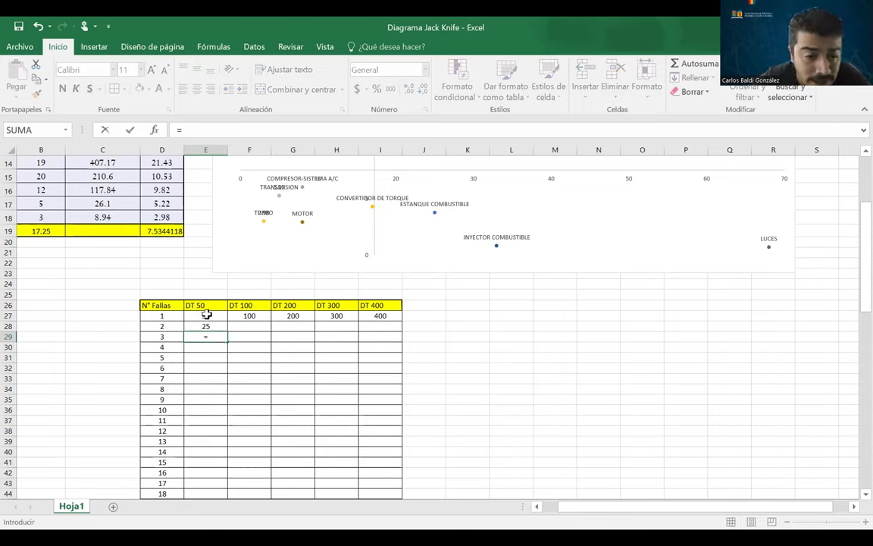
click(207, 316)
text(/)
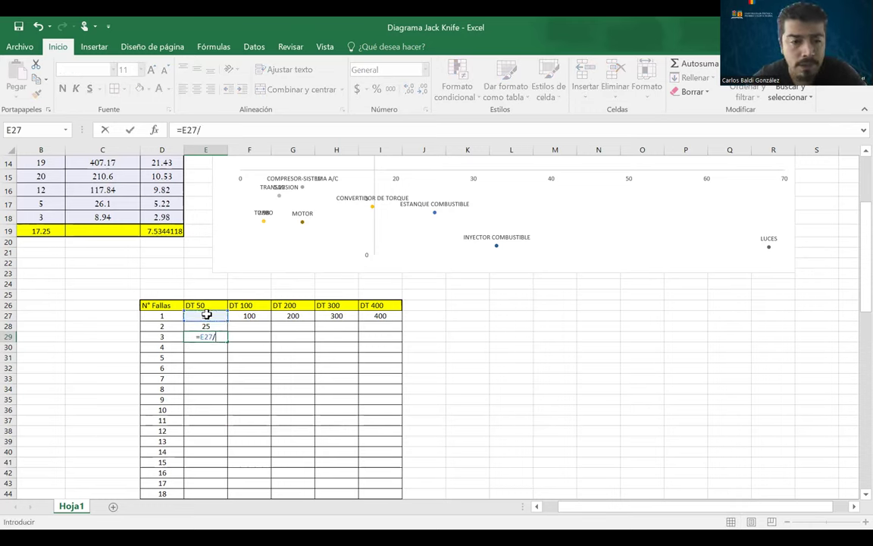
click(156, 336)
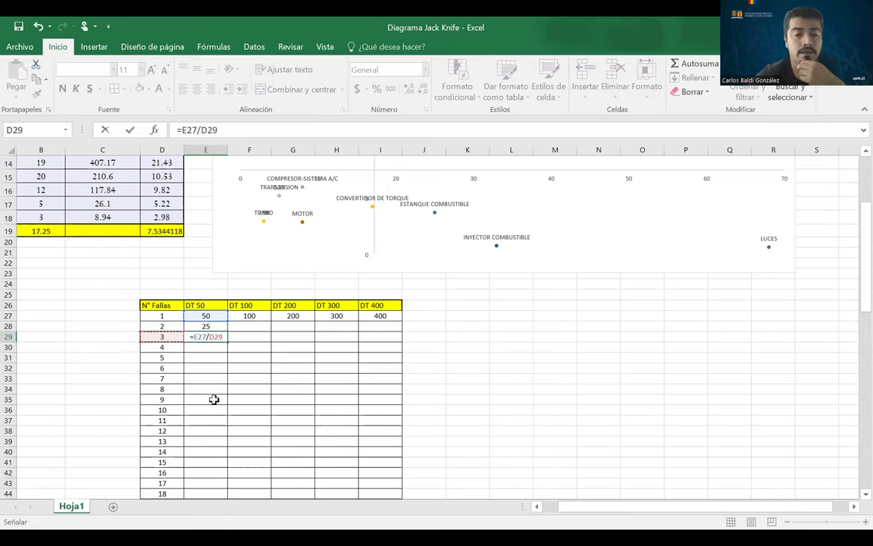
key(Return)
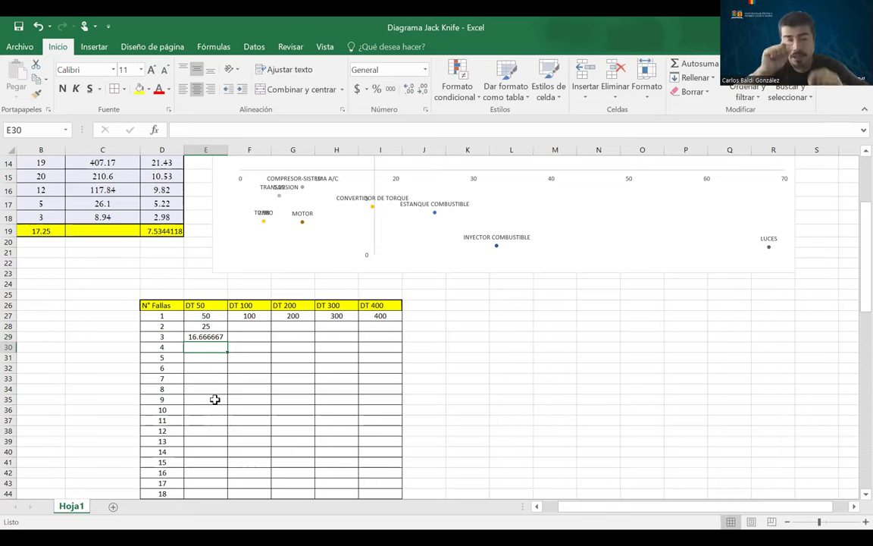
- Try filling the relative formula from E28 down to E42 in the DT 50 column, and undo the fill
click(213, 326)
drag(226, 331, 212, 483)
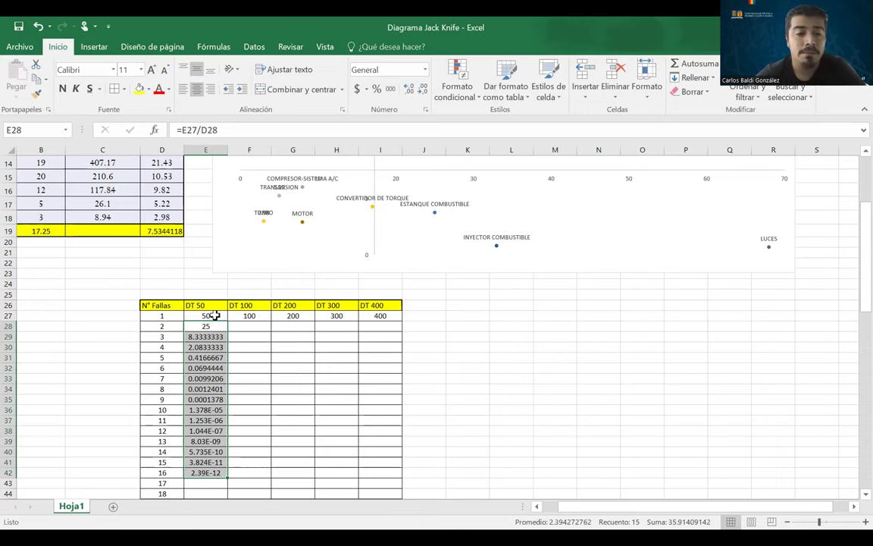
click(213, 326)
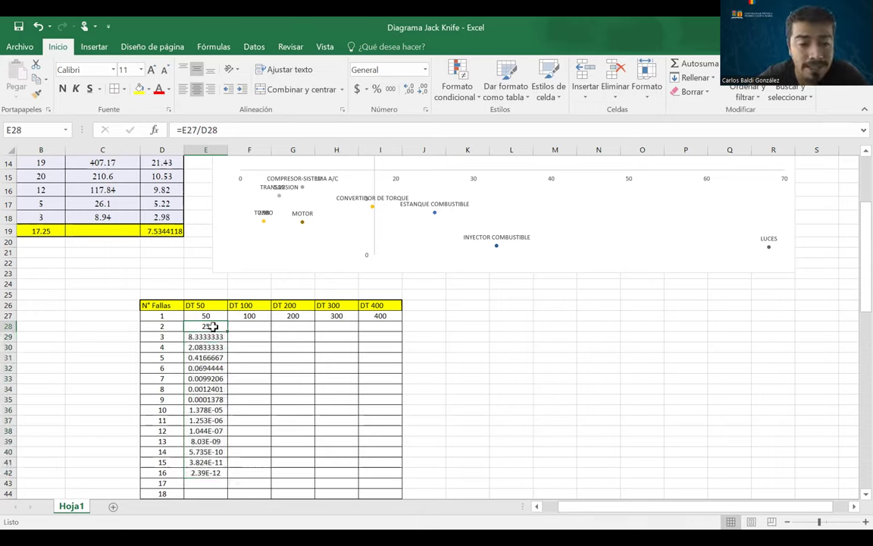
drag(208, 337, 203, 489)
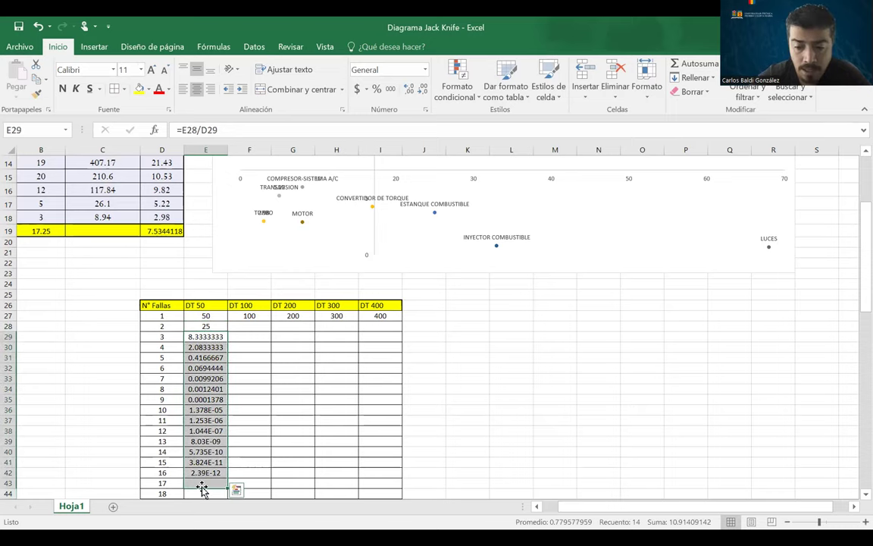
key(ctrl+z)
click(206, 325)
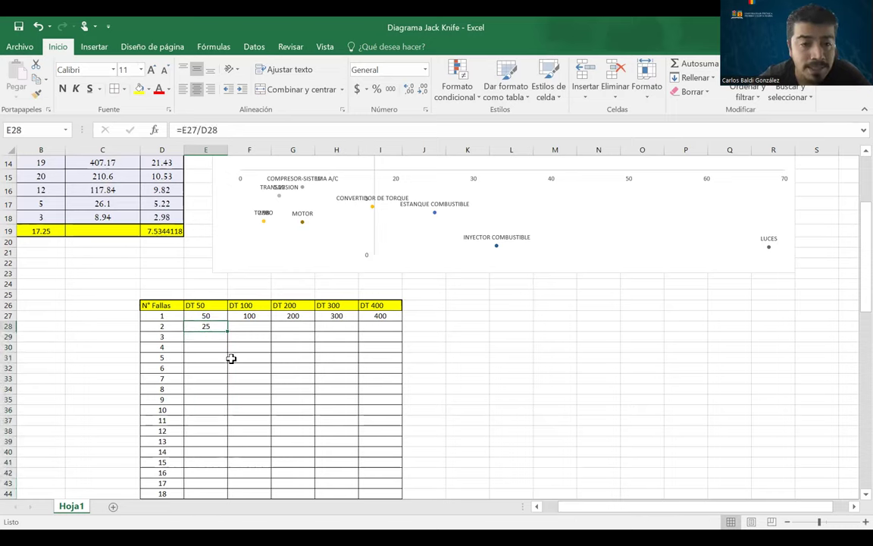
- Make the E27 reference in cell E28 absolute so that the formula reads =$E$27/D28
click(197, 131)
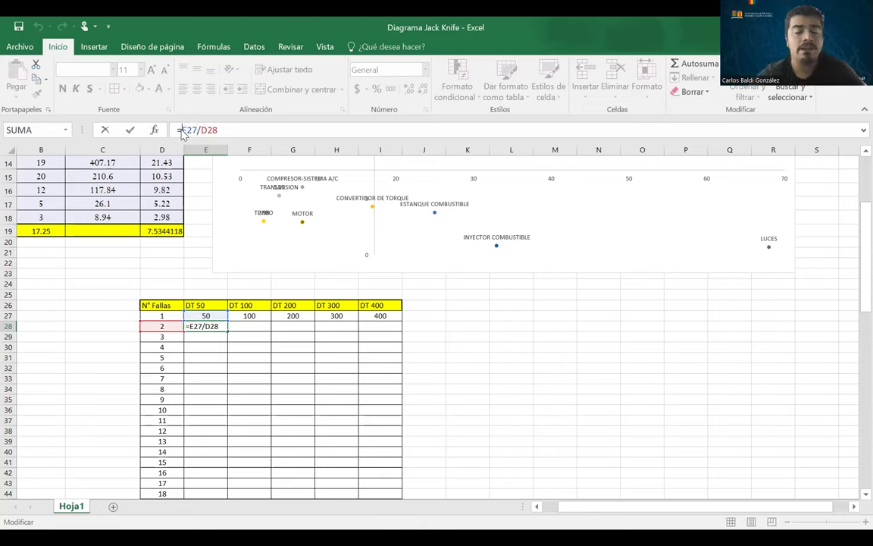
right_click(181, 130)
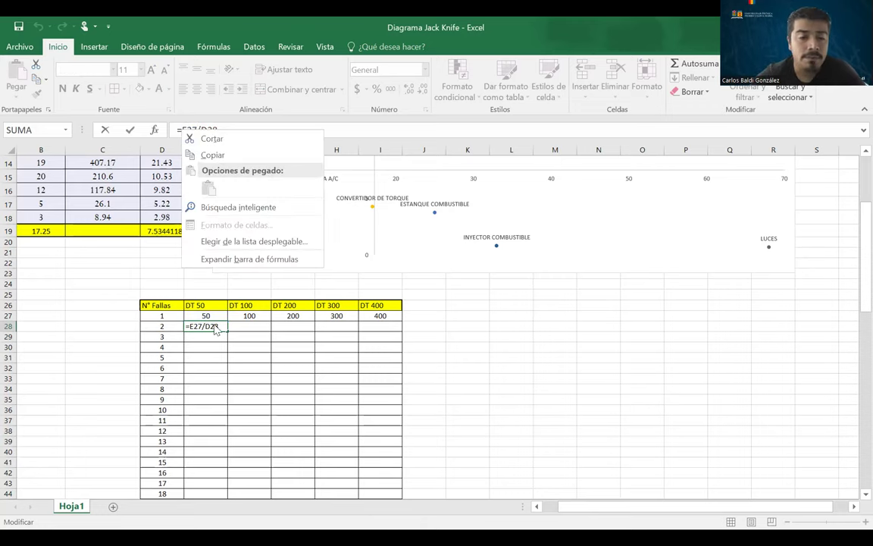
click(215, 328)
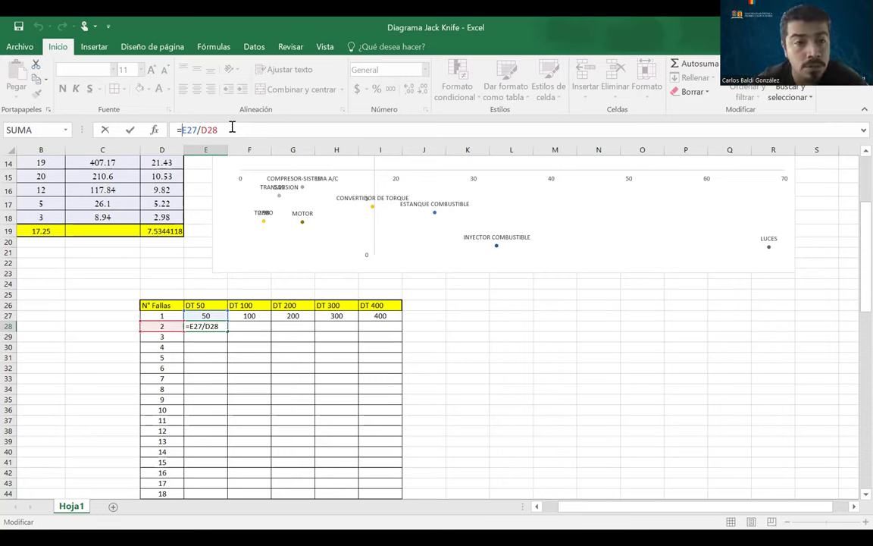
click(182, 130)
text($E$)
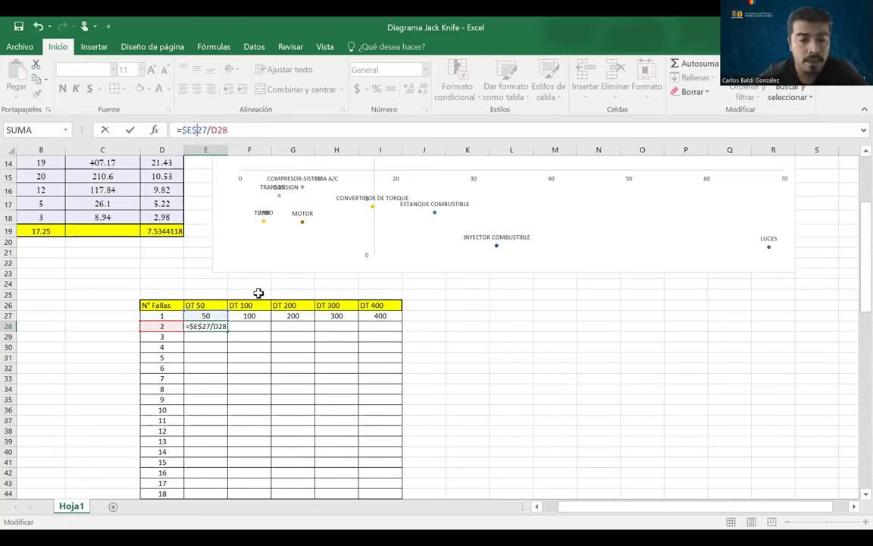
key(Return)
- Fill the E28 formula down the DT 50 column to row 96 and check the values through 70 failures
click(208, 326)
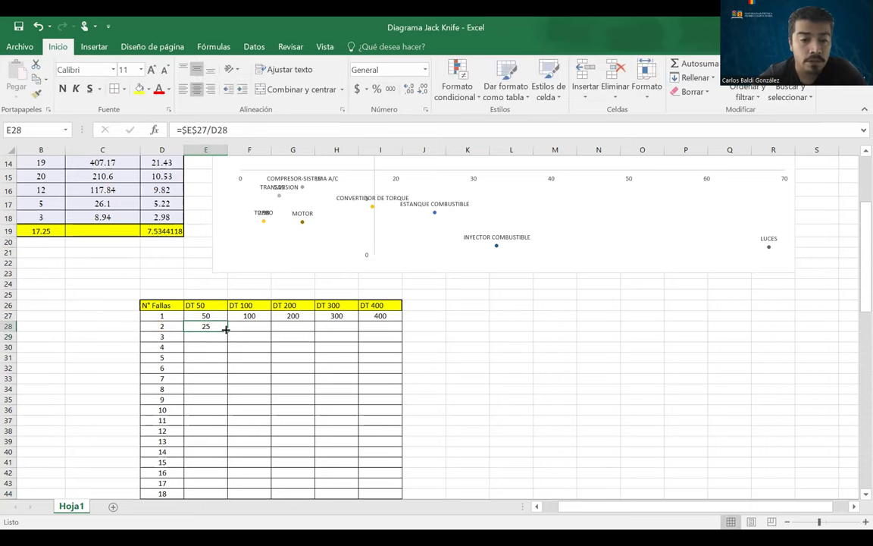
double_click(228, 329)
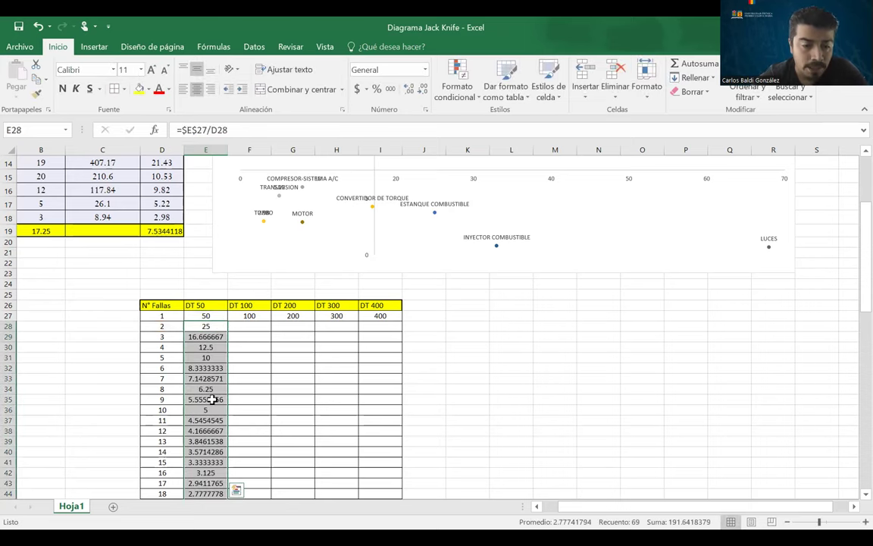
scroll(210, 413, down, 17)
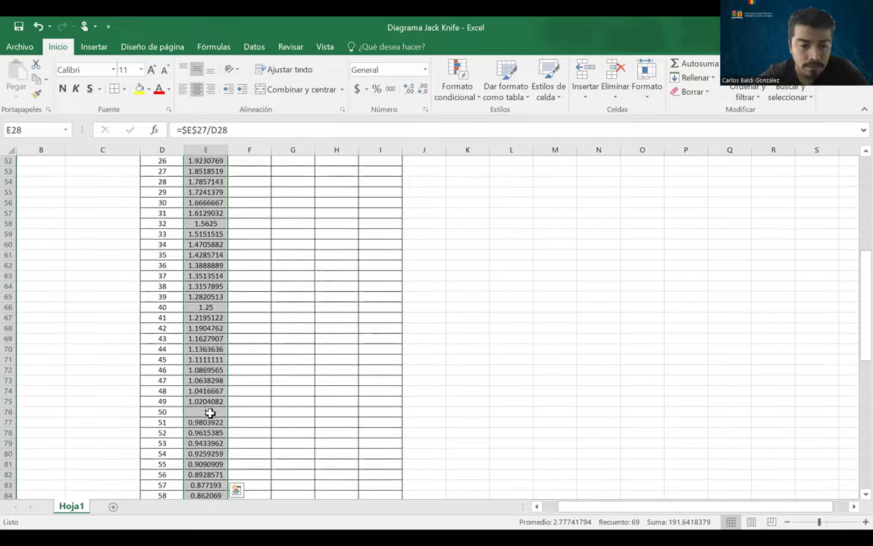
scroll(210, 413, up, 1)
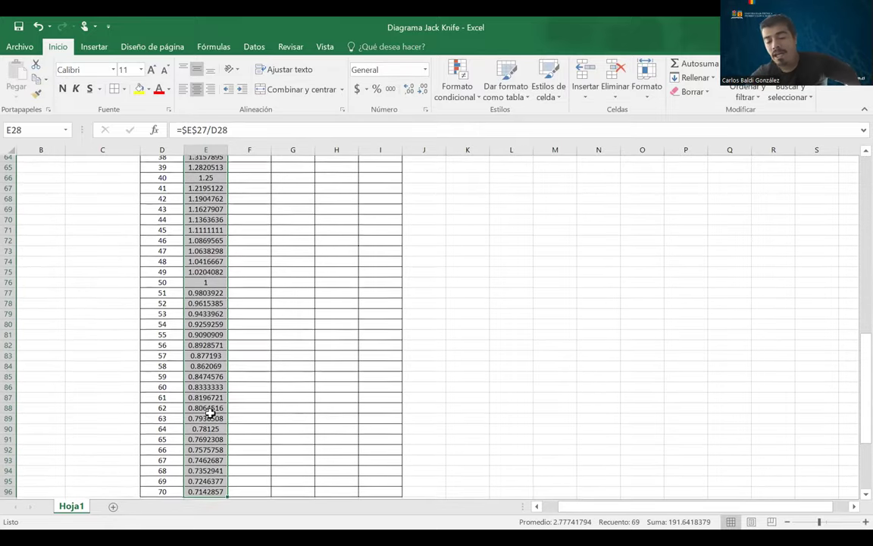
scroll(210, 413, up, 17)
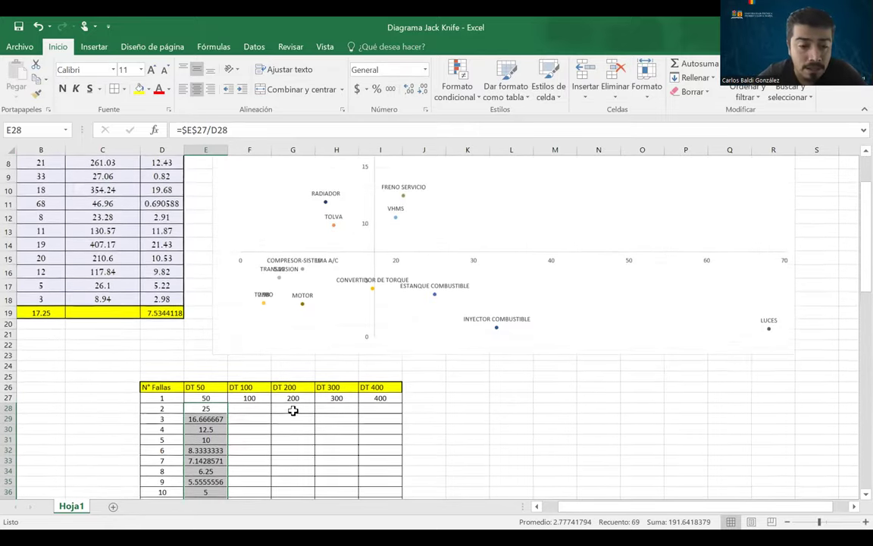
- Enter =$F$27/D28 in cell F28 and fill it down the DT 100 column for all failure numbers
scroll(292, 410, down, 1)
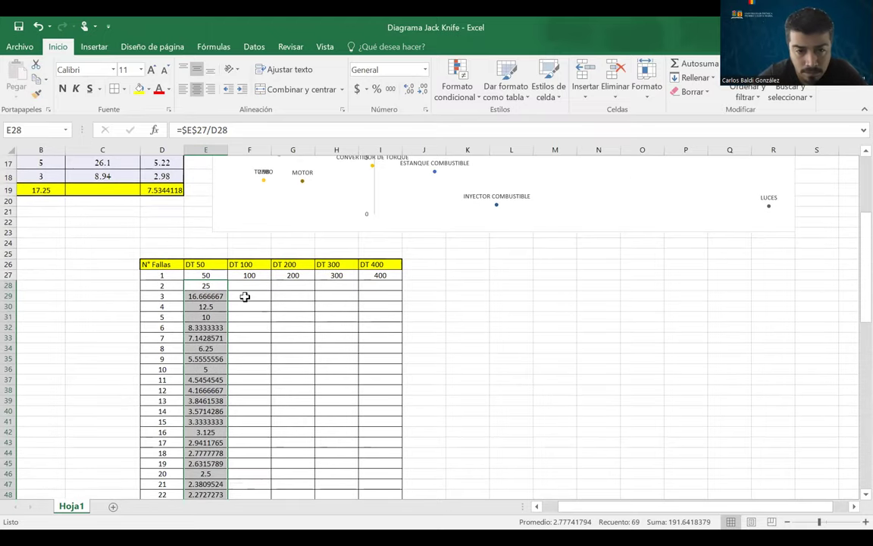
click(245, 285)
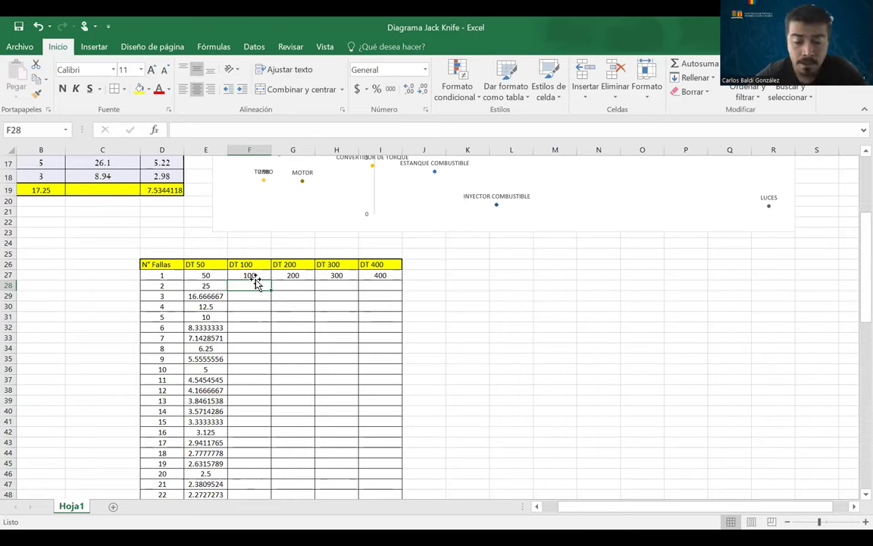
text(=)
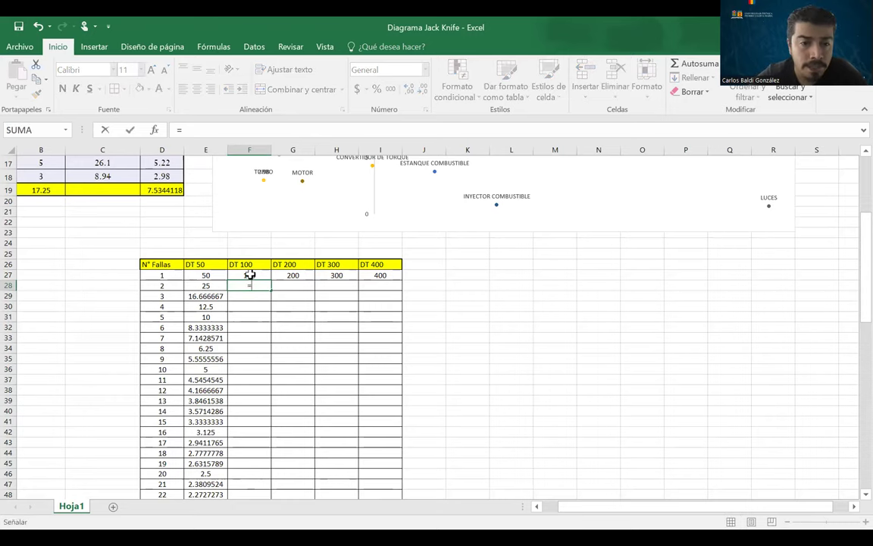
click(250, 275)
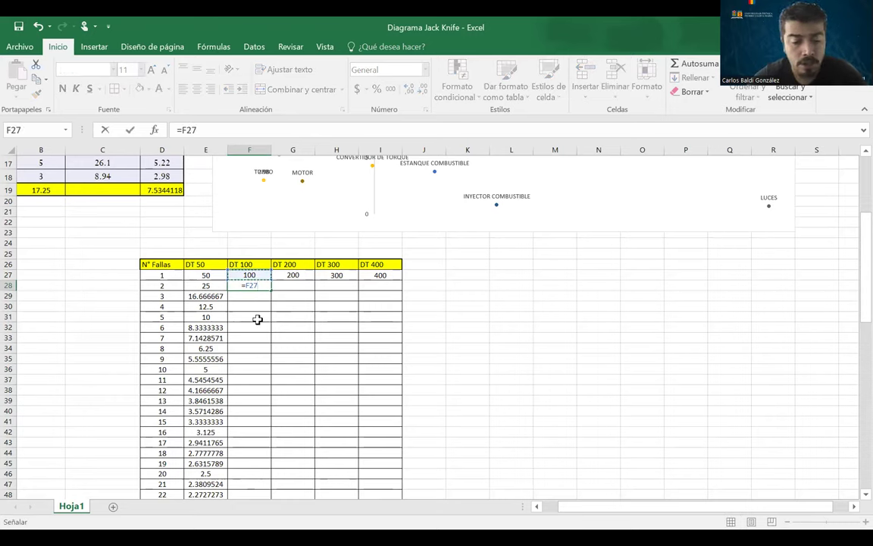
key(F4)
text(/)
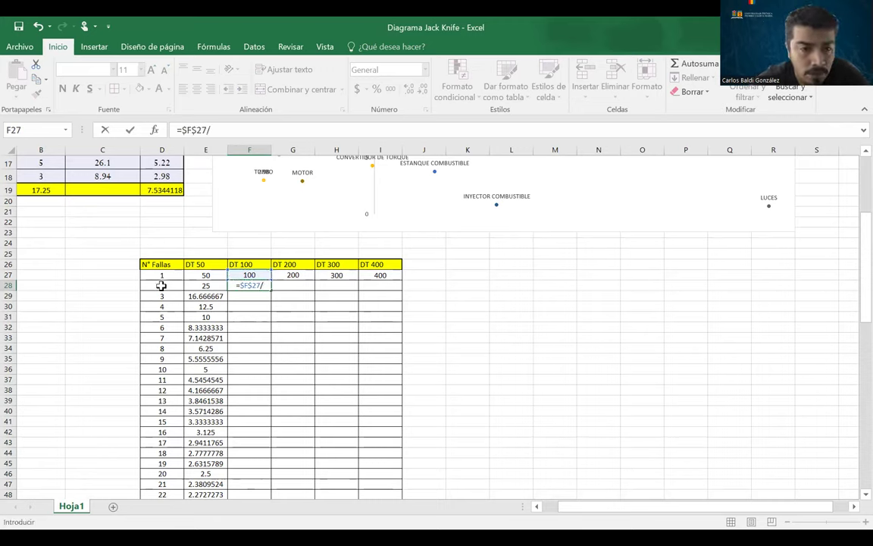
click(160, 285)
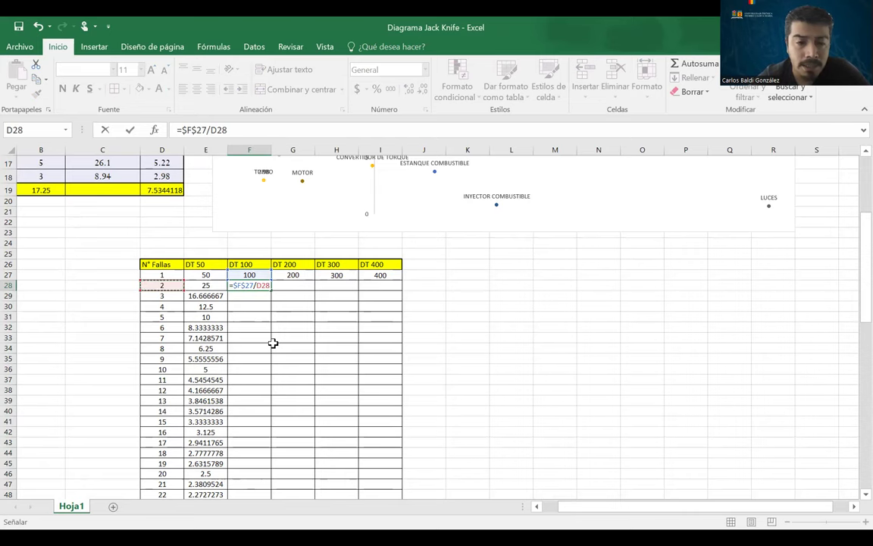
key(Return)
click(262, 285)
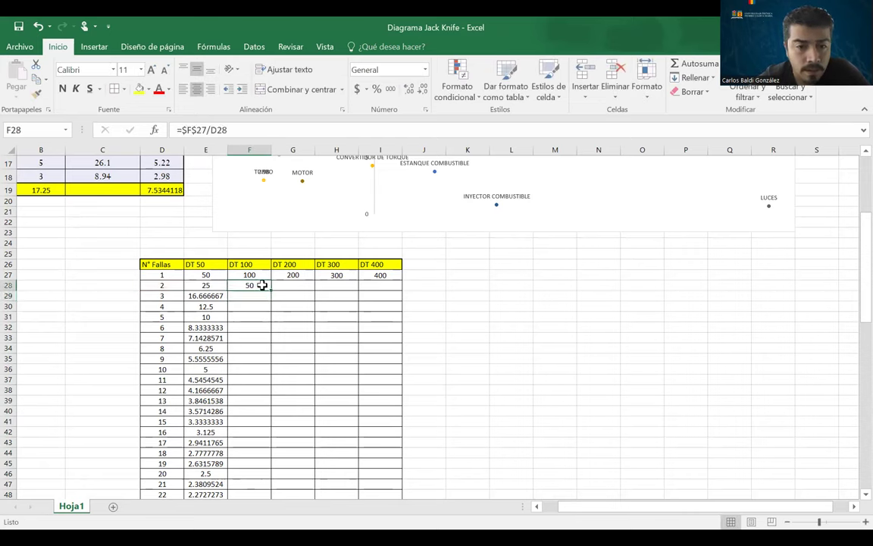
double_click(271, 290)
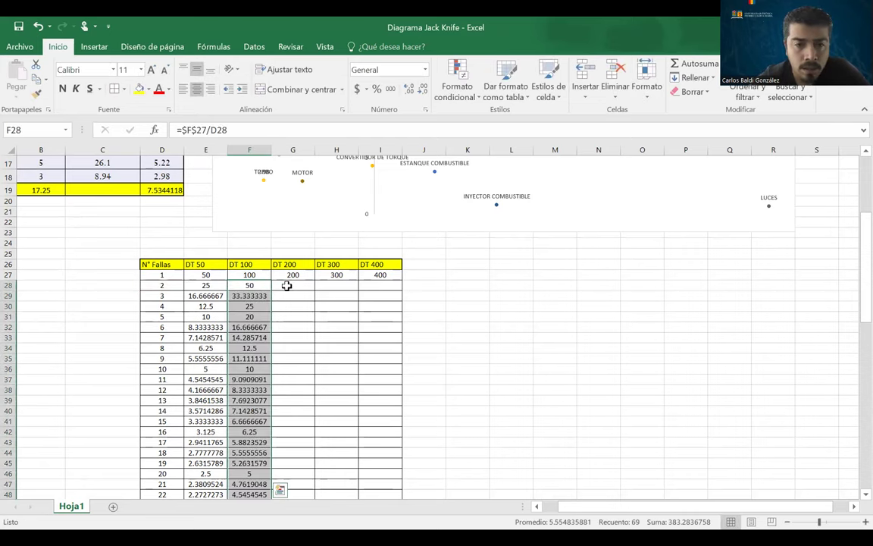
- Enter =$G$27/D28 in cell G28 and fill it down the DT 200 column for all failure numbers
click(288, 290)
text(=)
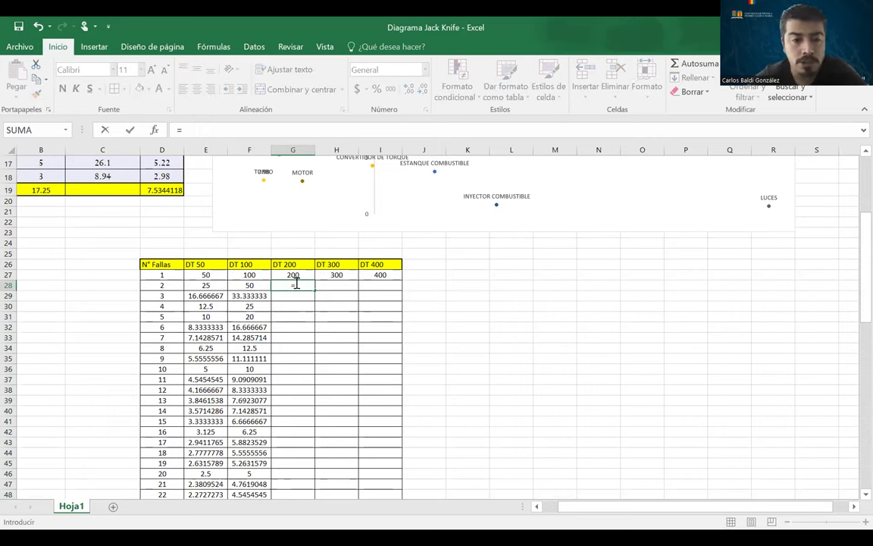
click(304, 276)
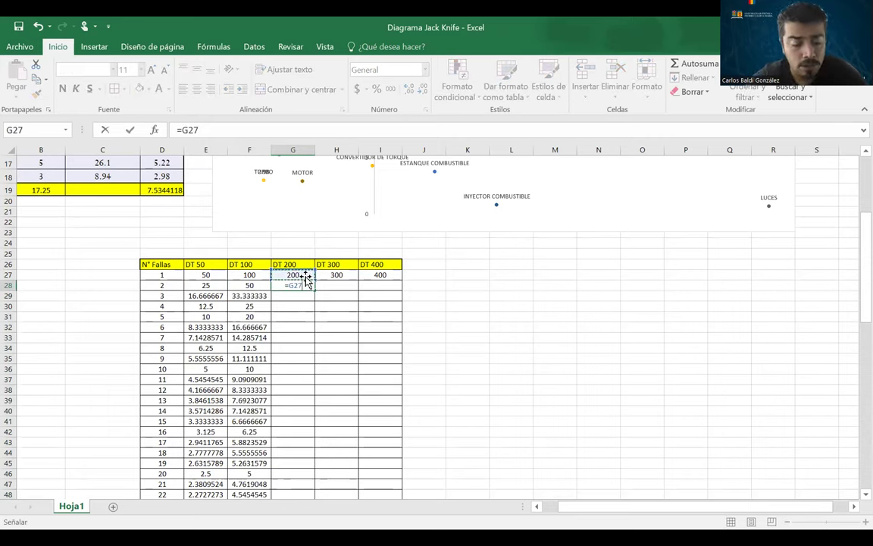
key(F4)
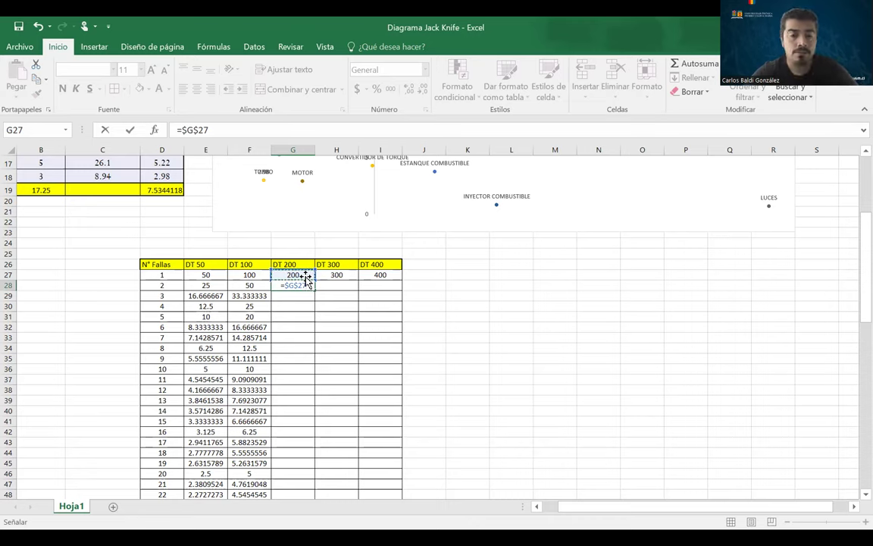
text(/)
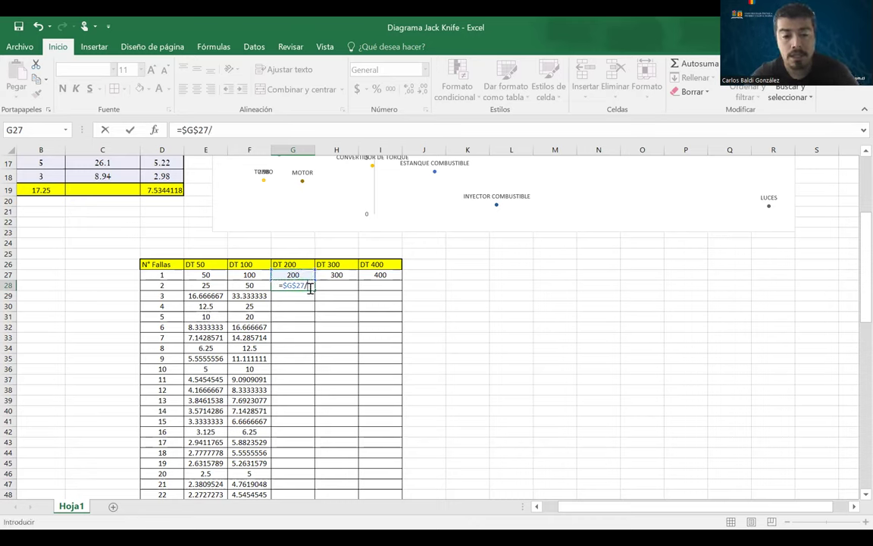
click(173, 284)
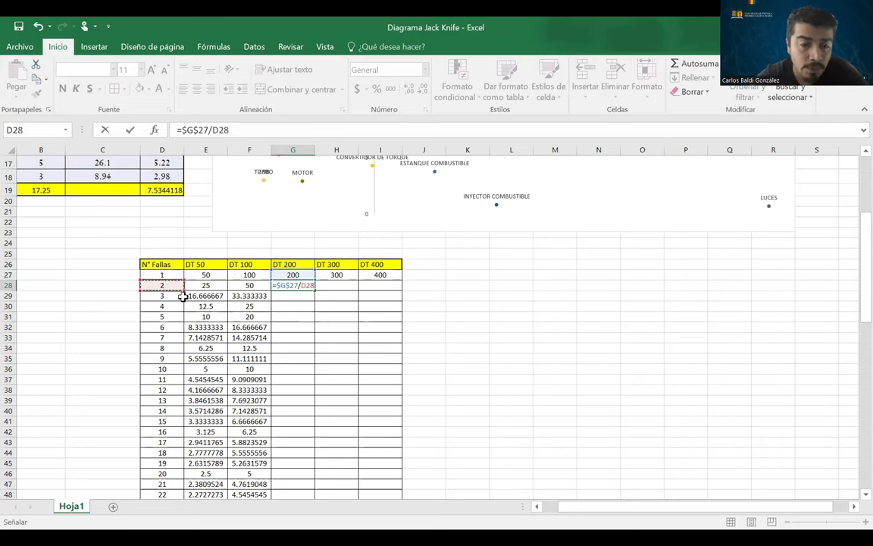
key(Return)
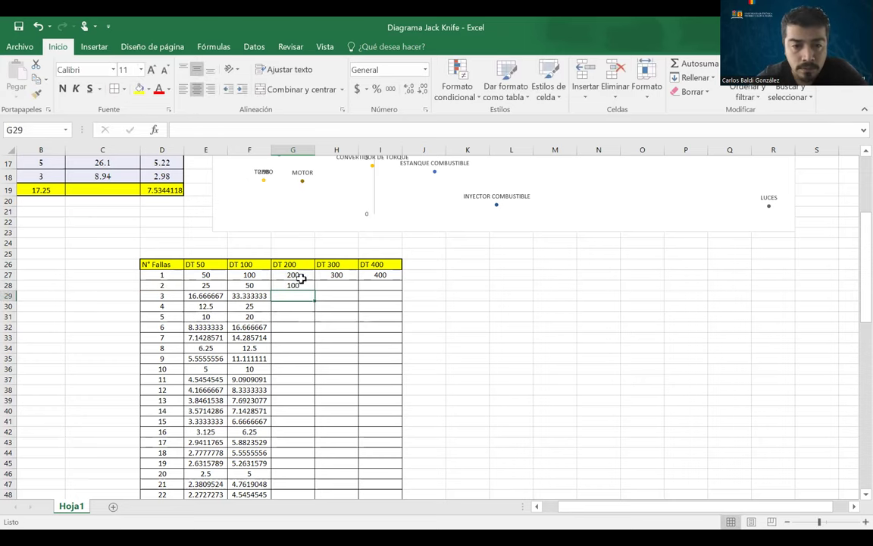
click(301, 284)
double_click(313, 290)
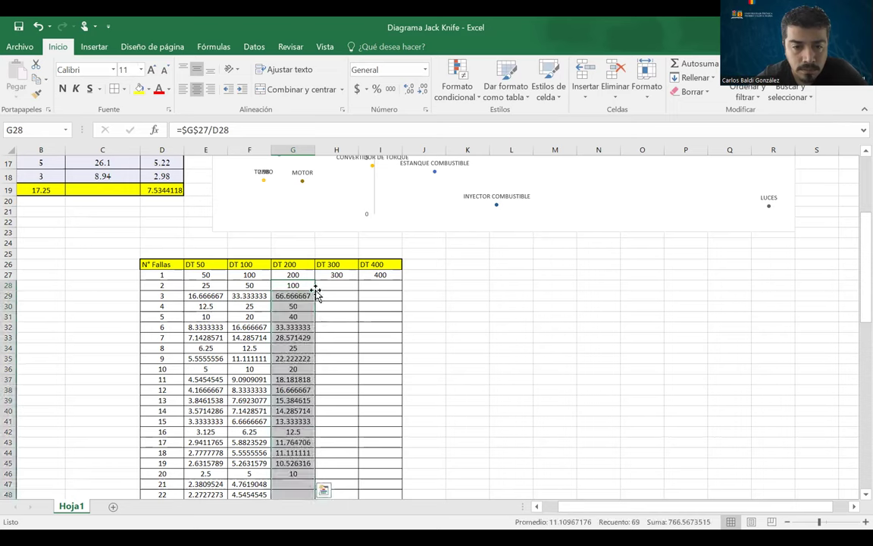
- Enter =$H$27/D28 in cell H28 and fill it down the DT 300 column for all failure numbers
click(332, 285)
text(=)
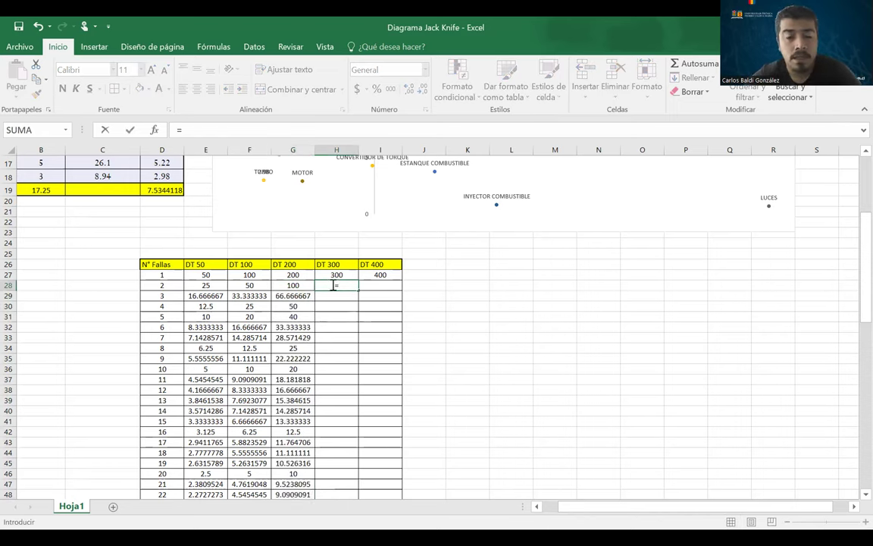
click(330, 274)
key(F4)
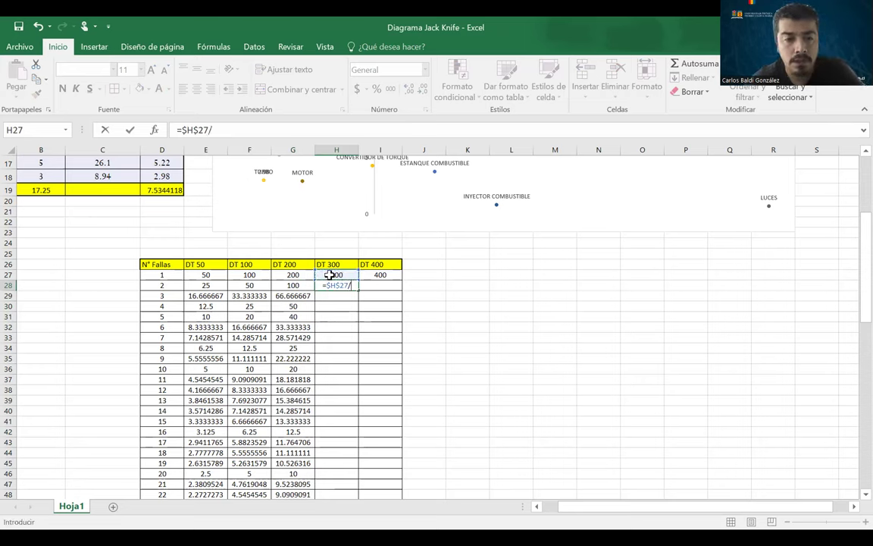
text(/)
click(162, 285)
key(Return)
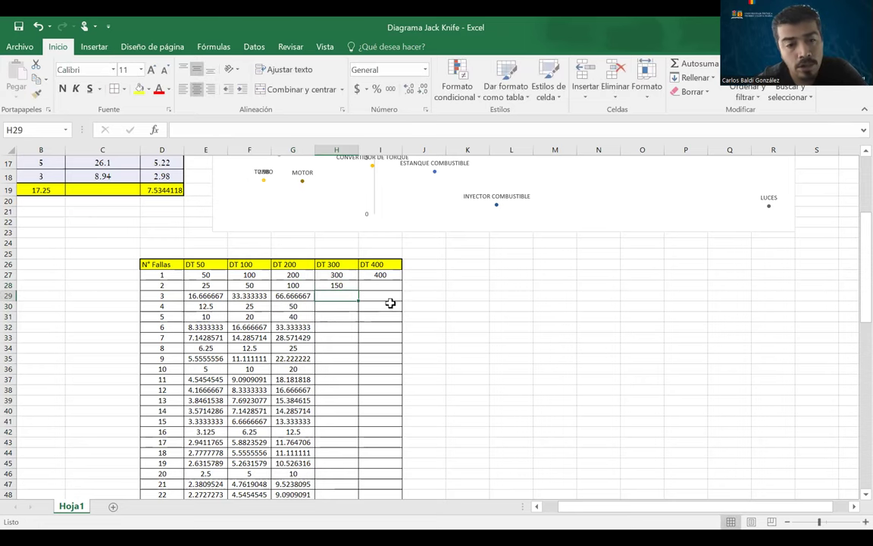
click(347, 285)
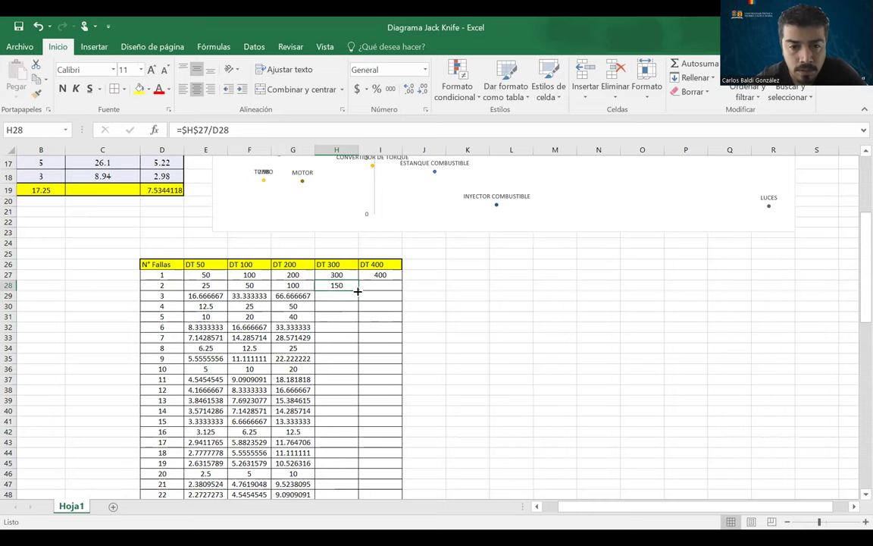
double_click(358, 290)
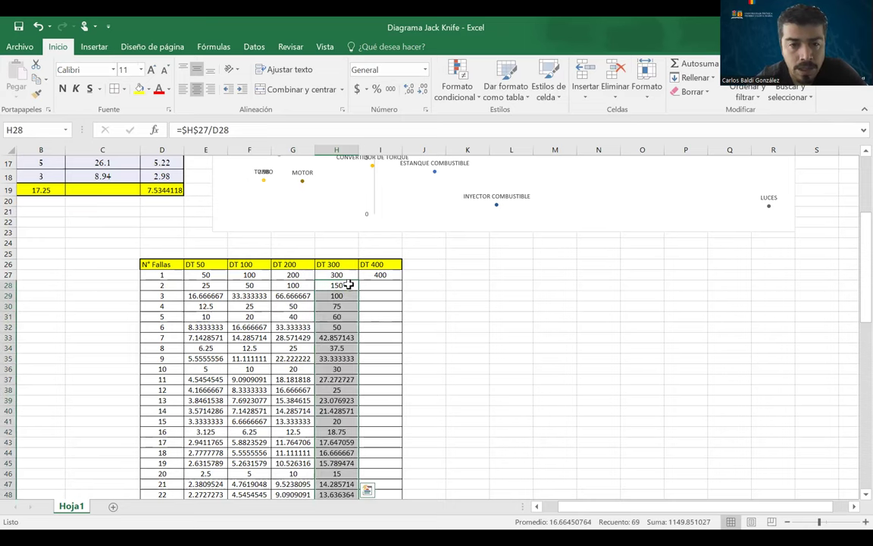
- Copy the H28 formula into cell I28 and redirect its references so that it reads =$I$27/D28
click(353, 285)
drag(358, 291, 392, 284)
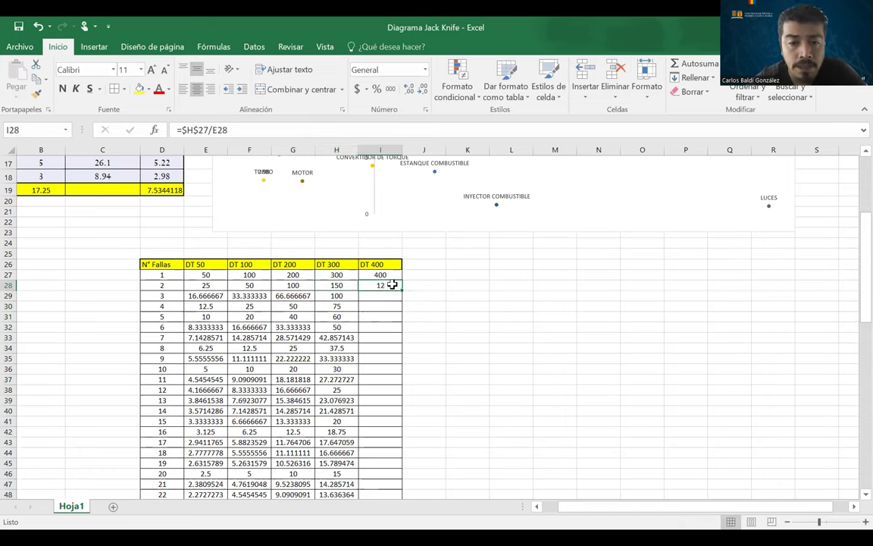
double_click(390, 285)
drag(337, 279, 377, 275)
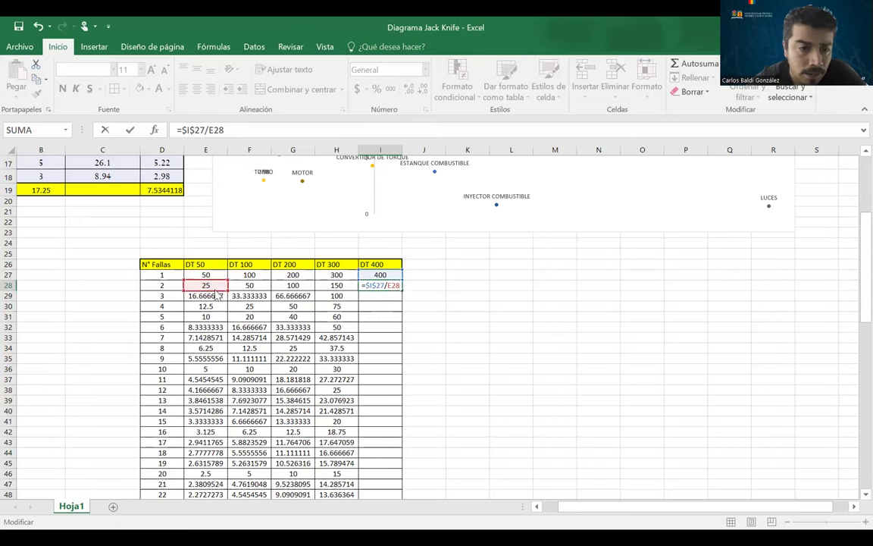
drag(213, 292, 168, 292)
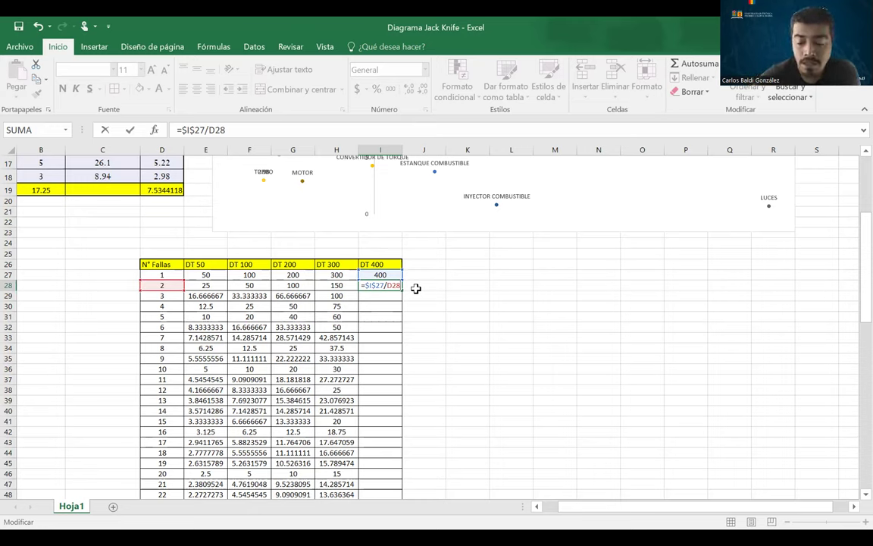
key(Return)
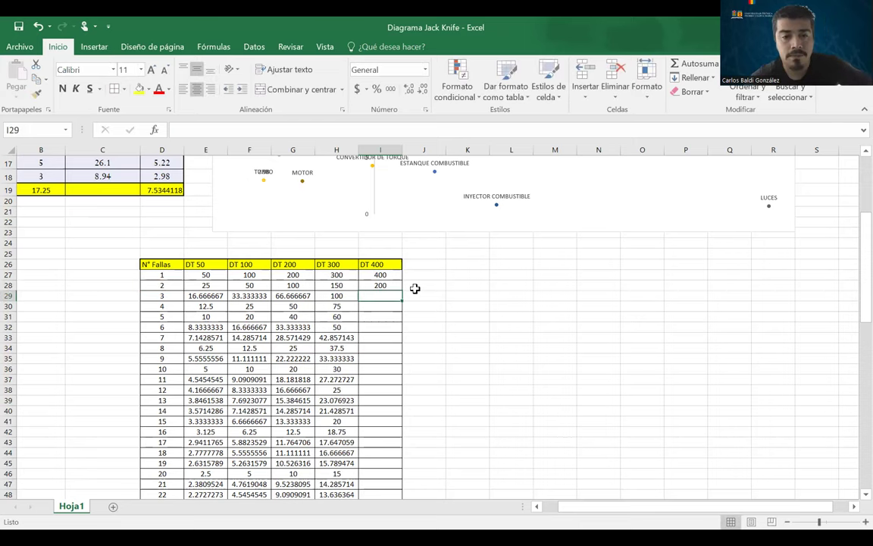
- Check the values of the filled columns at 10 failures and fill the I28 formula down the DT 400 column
click(373, 284)
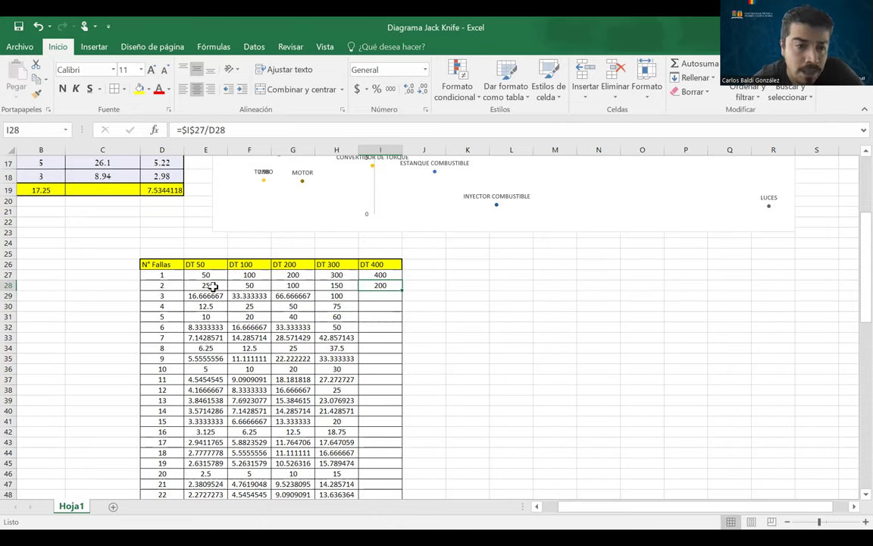
click(206, 369)
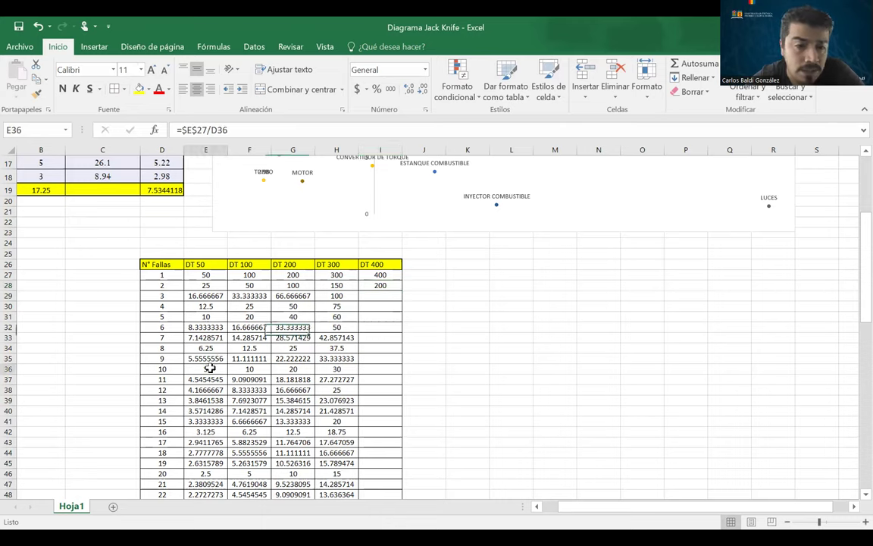
click(250, 275)
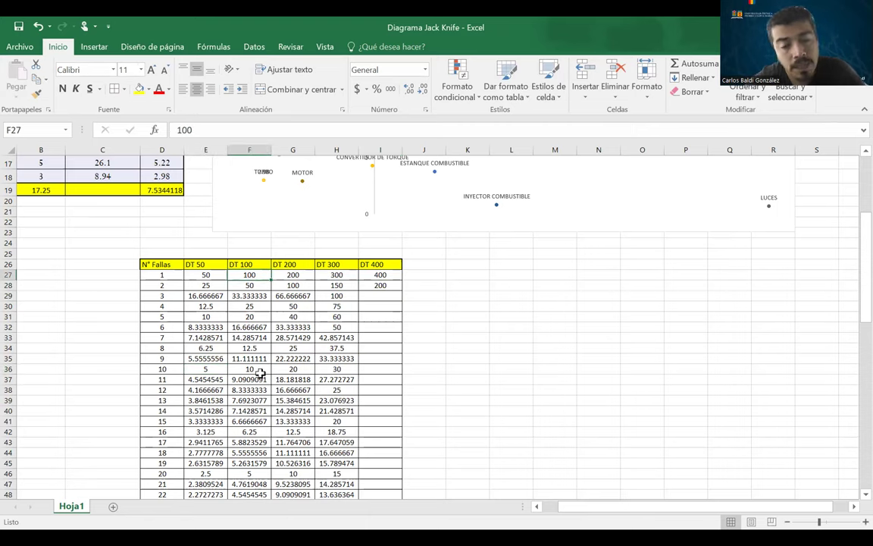
click(334, 276)
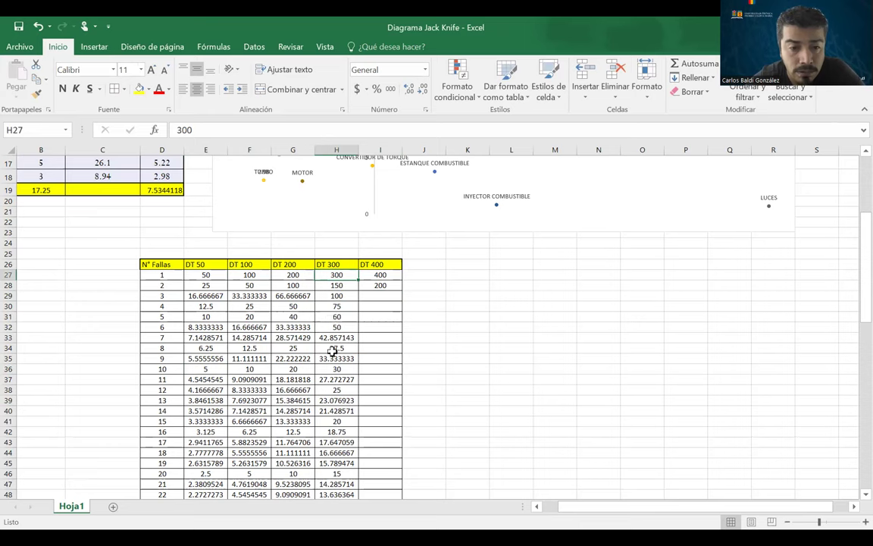
click(388, 285)
double_click(401, 290)
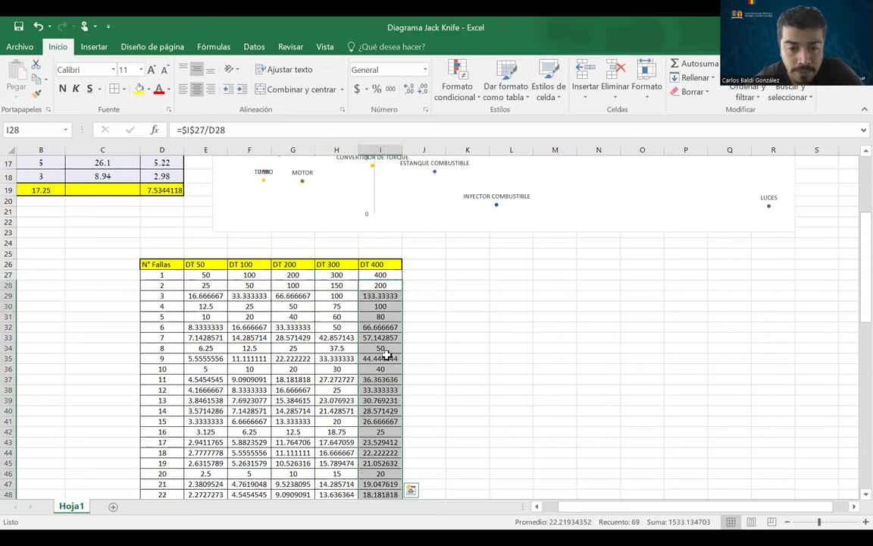
click(381, 369)
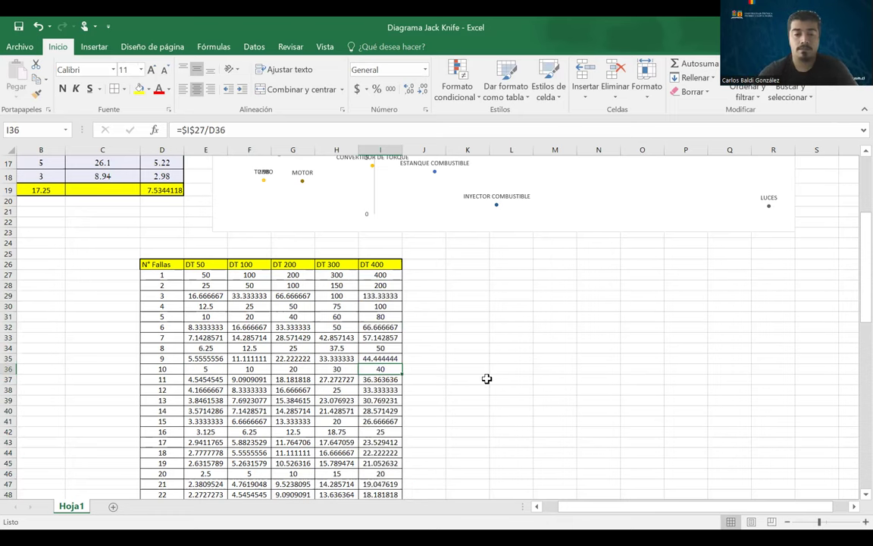
- Add a new data series to the Jack Knife scatter chart and take its name from cell E26 (DT 50)
scroll(487, 378, up, 1)
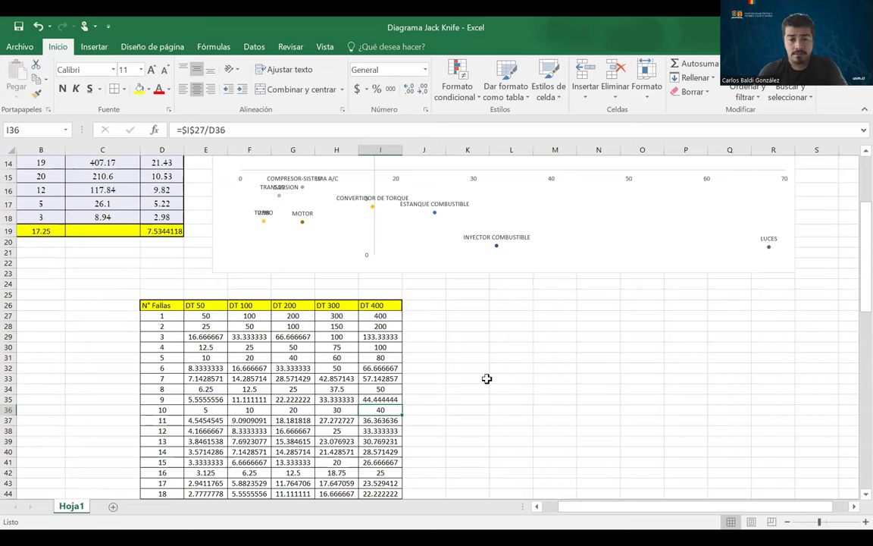
scroll(506, 359, up, 2)
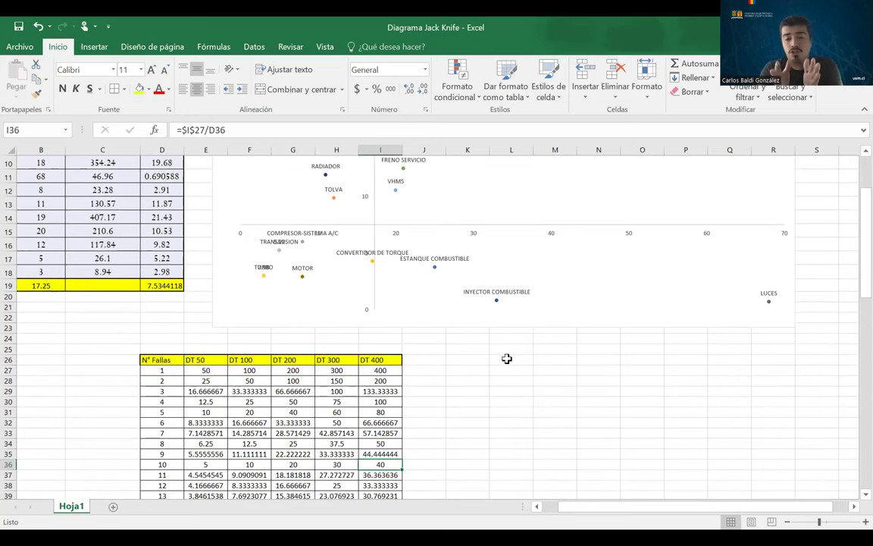
click(506, 359)
scroll(506, 359, up, 2)
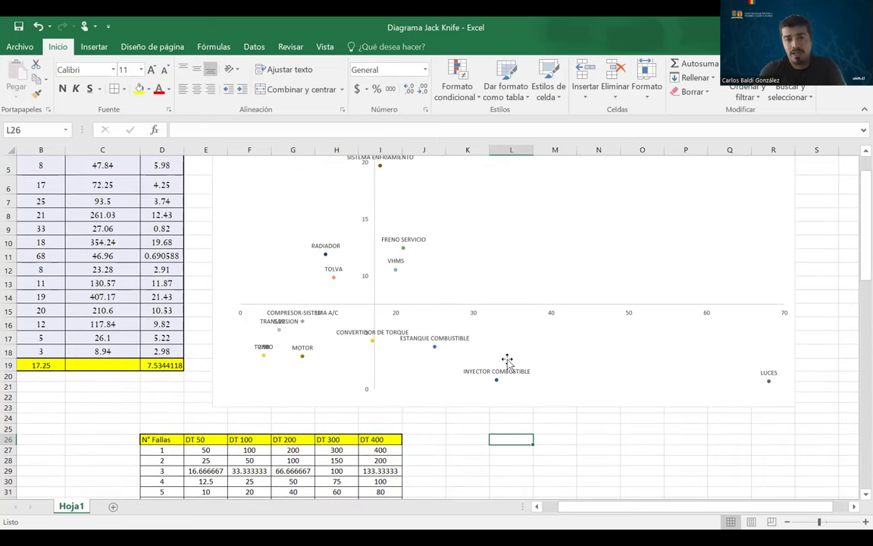
scroll(515, 239, up, 1)
scroll(515, 240, up, 1)
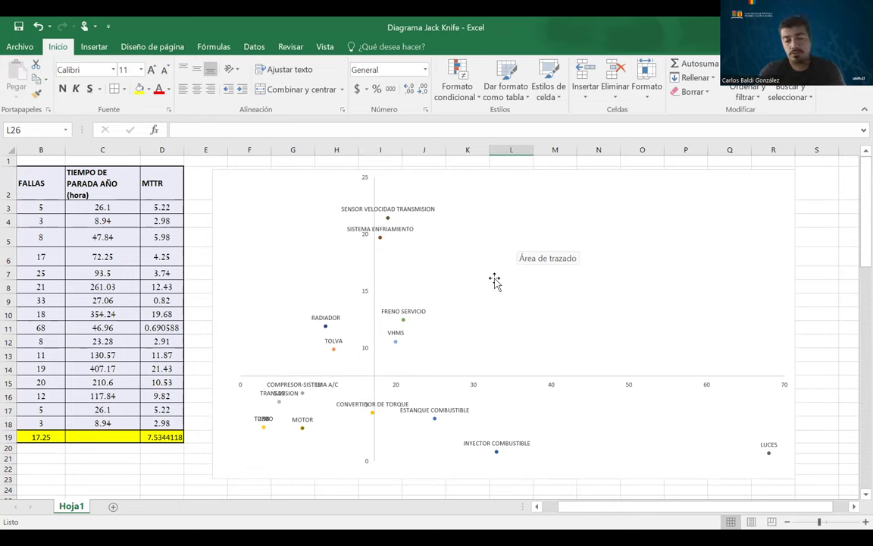
right_click(542, 304)
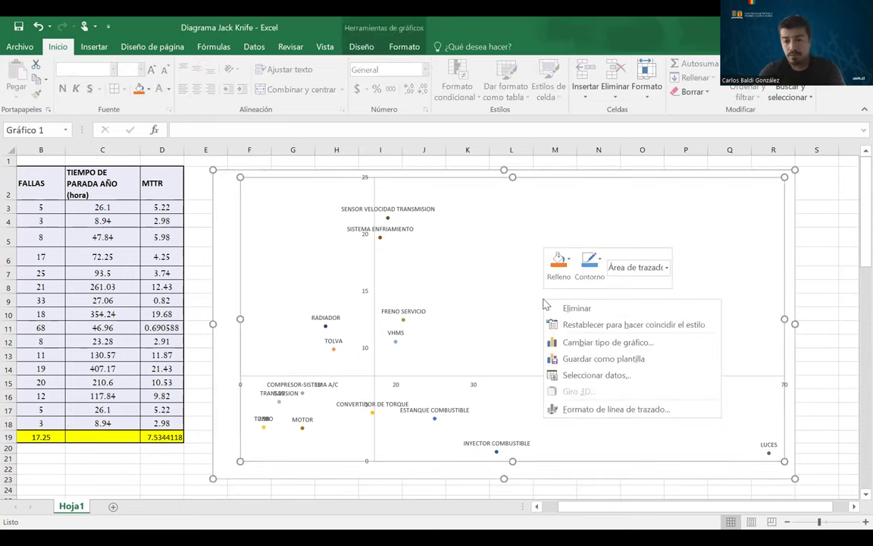
click(617, 377)
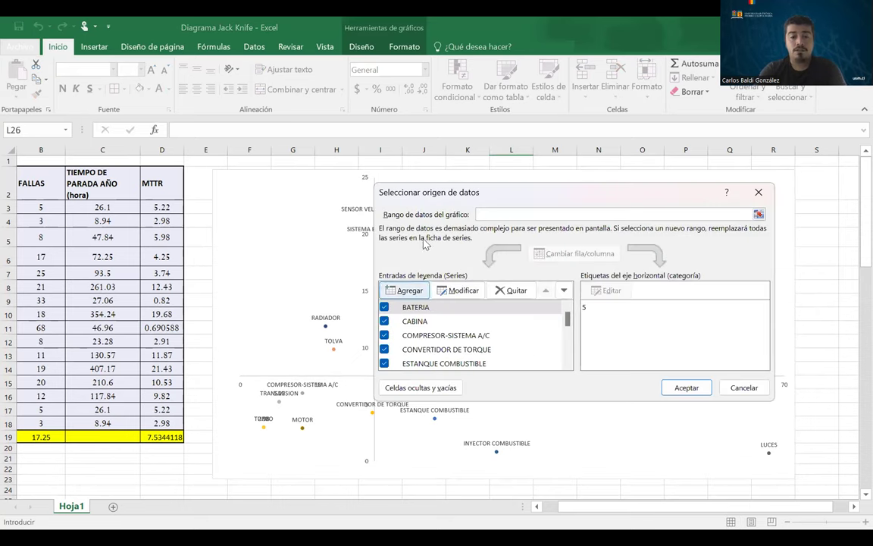
click(409, 292)
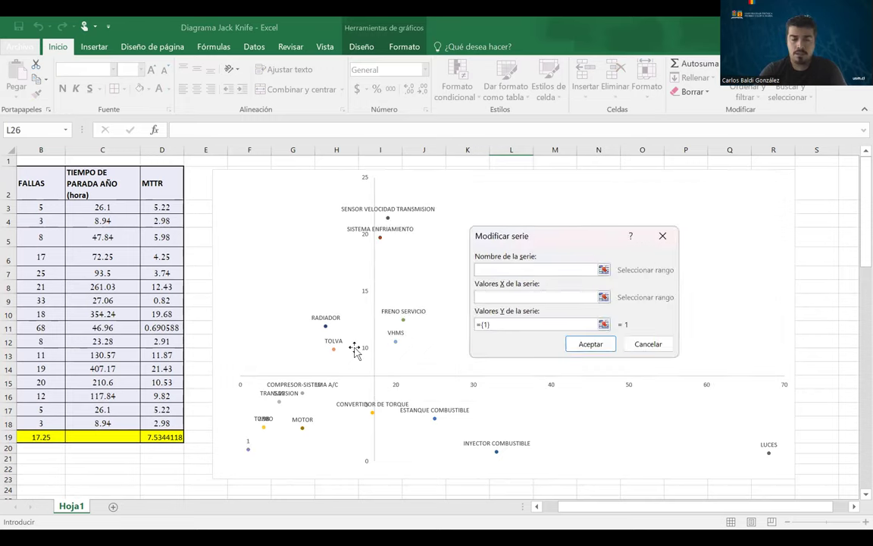
scroll(354, 349, down, 2)
scroll(354, 348, down, 2)
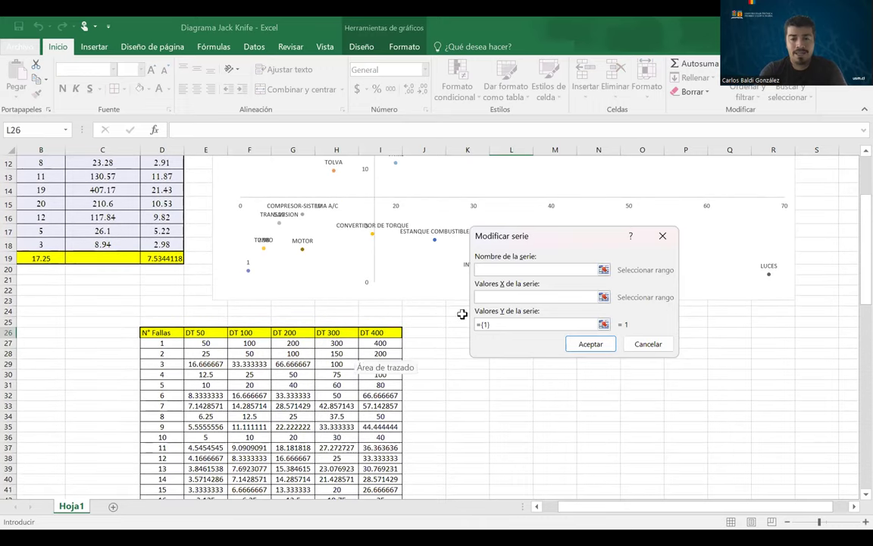
click(203, 333)
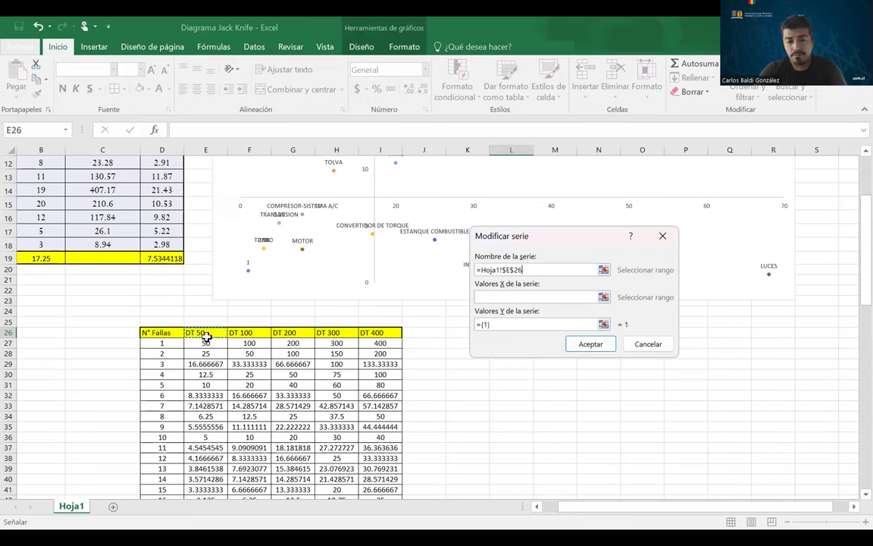
- Set the new series' X values to the failure numbers in D27:D96 and its Y values to E27:E96
click(505, 297)
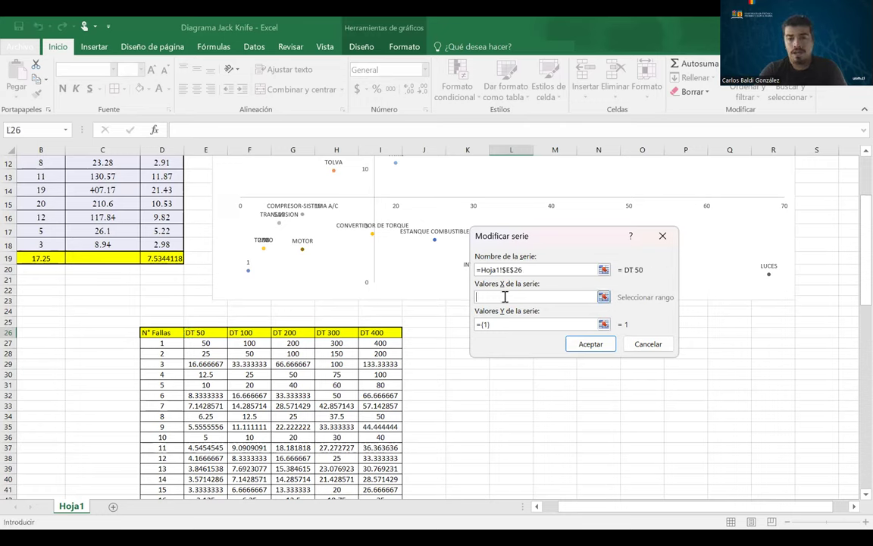
click(171, 342)
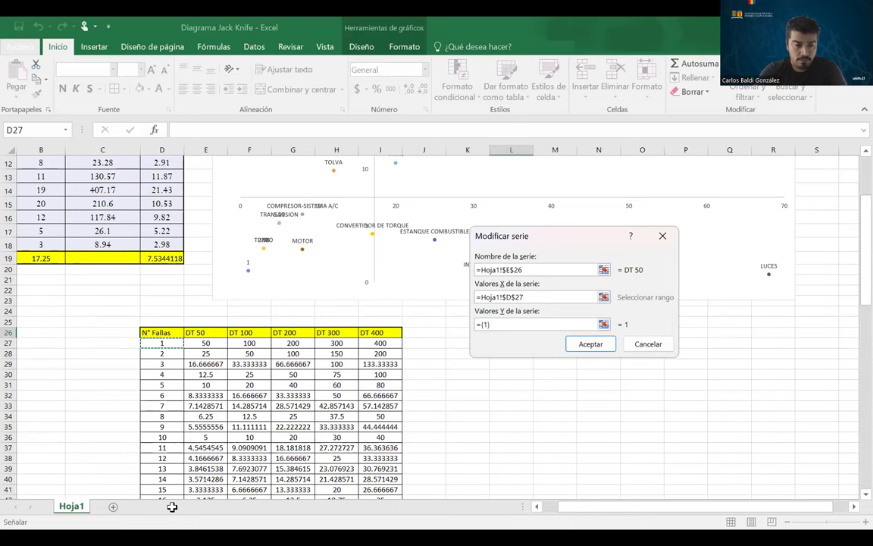
drag(167, 353, 176, 474)
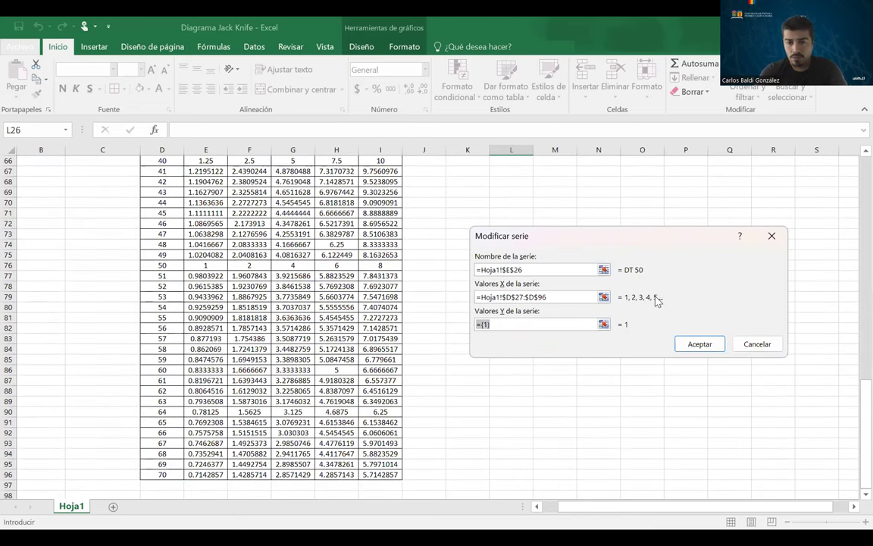
click(205, 473)
drag(199, 378, 196, 129)
drag(198, 197, 217, 233)
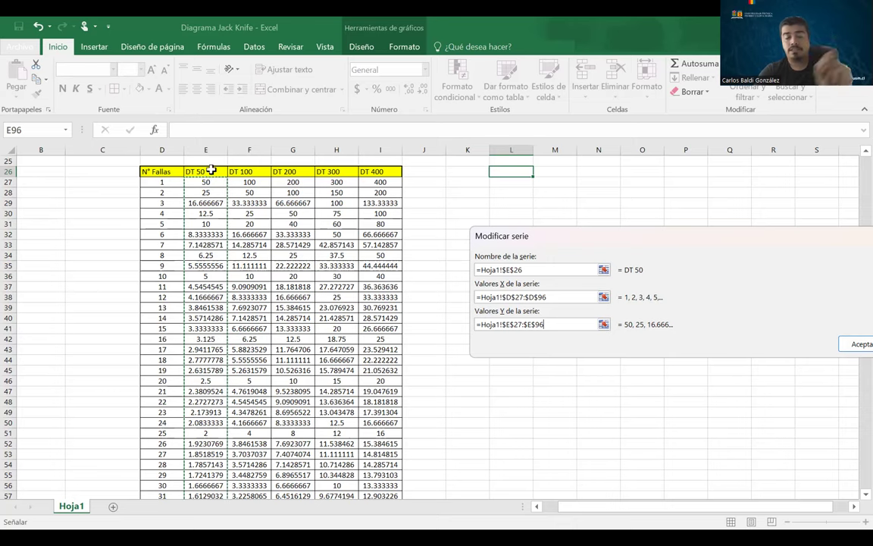
- Confirm the DT 50 series and apply the data source changes to the Jack Knife chart
click(862, 344)
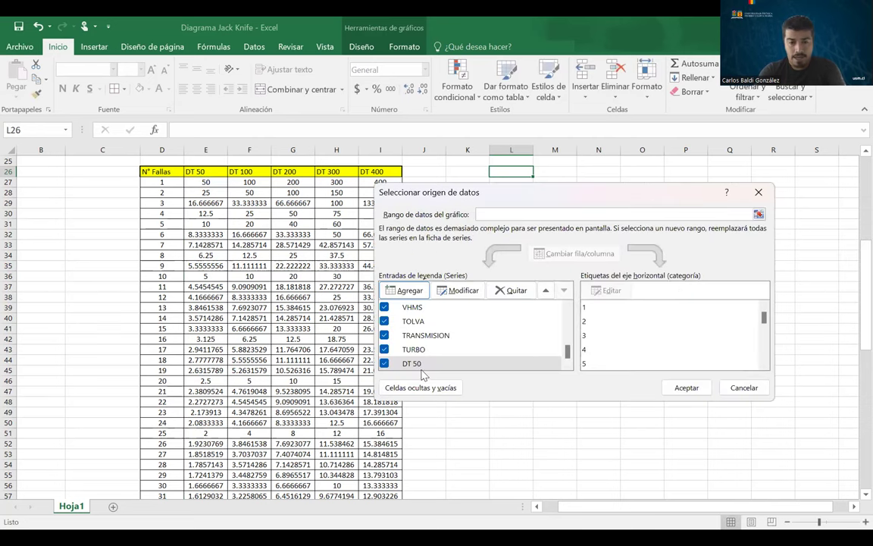
click(687, 388)
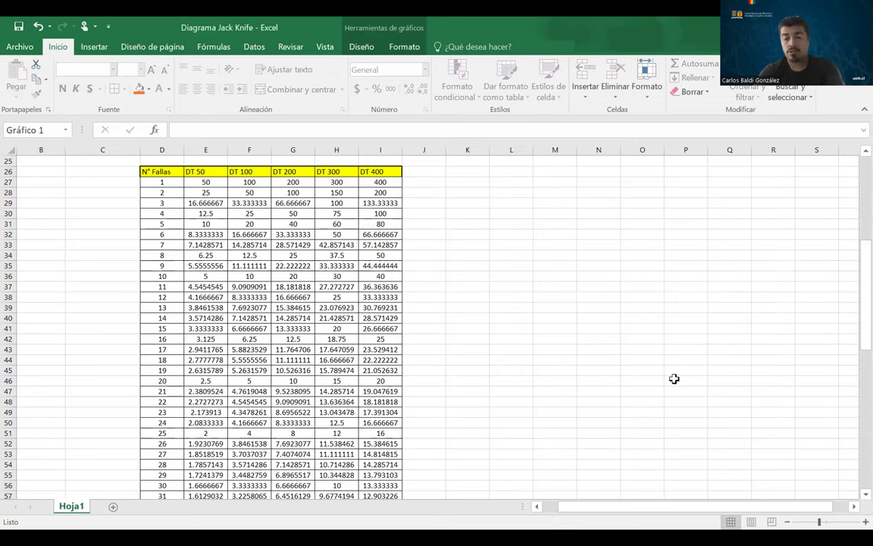
scroll(673, 378, up, 8)
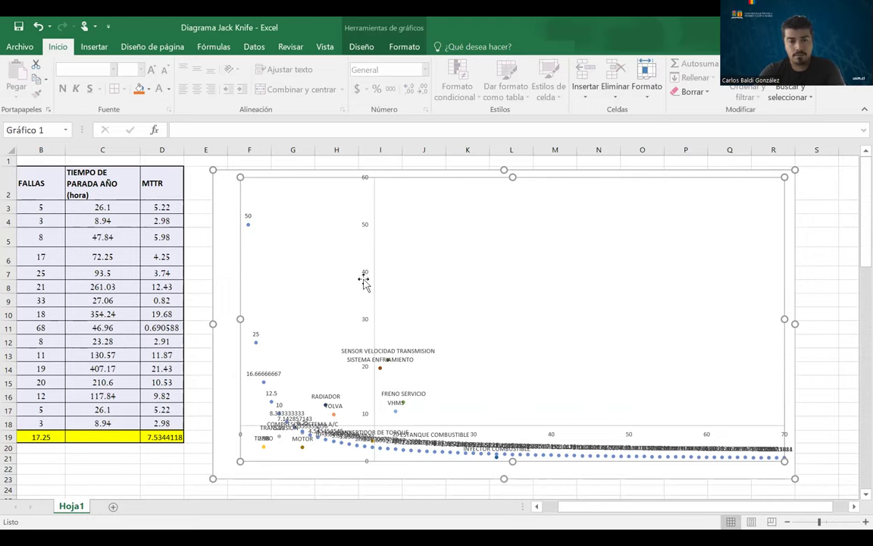
scroll(449, 362, down, 1)
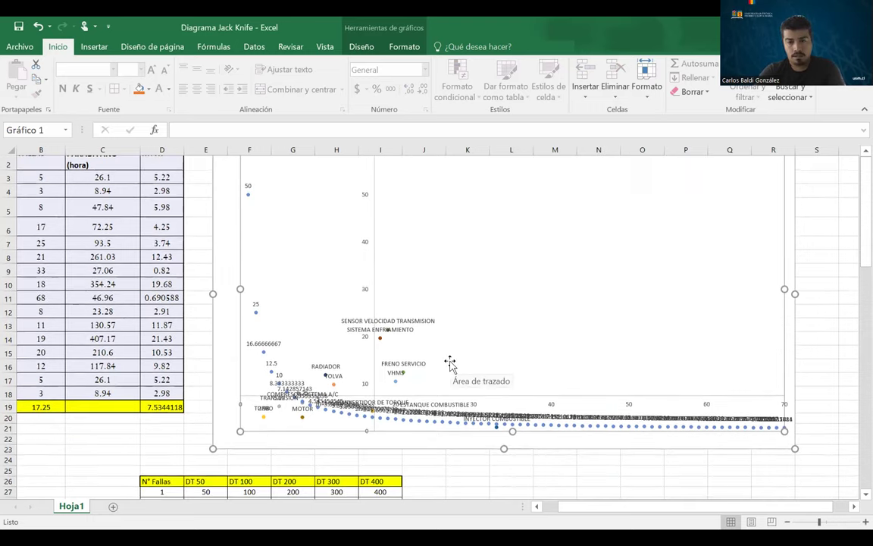
scroll(448, 361, down, 1)
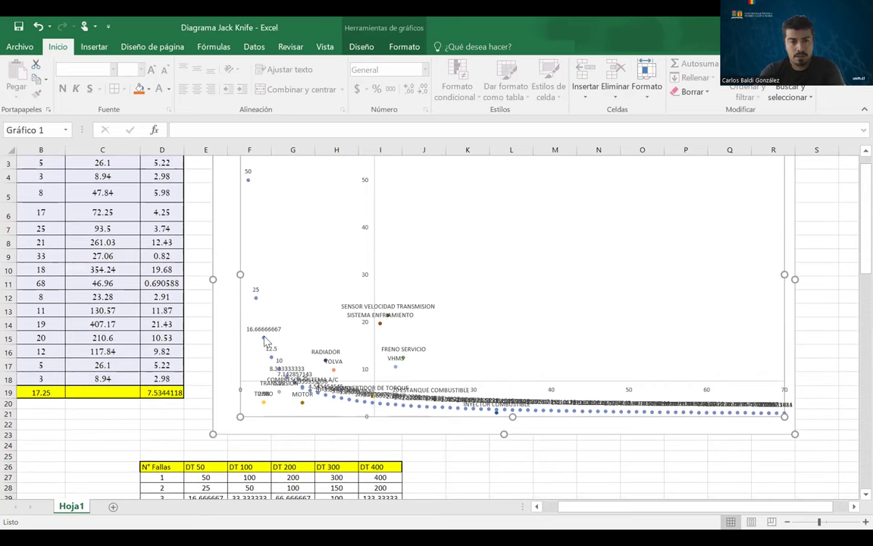
click(255, 291)
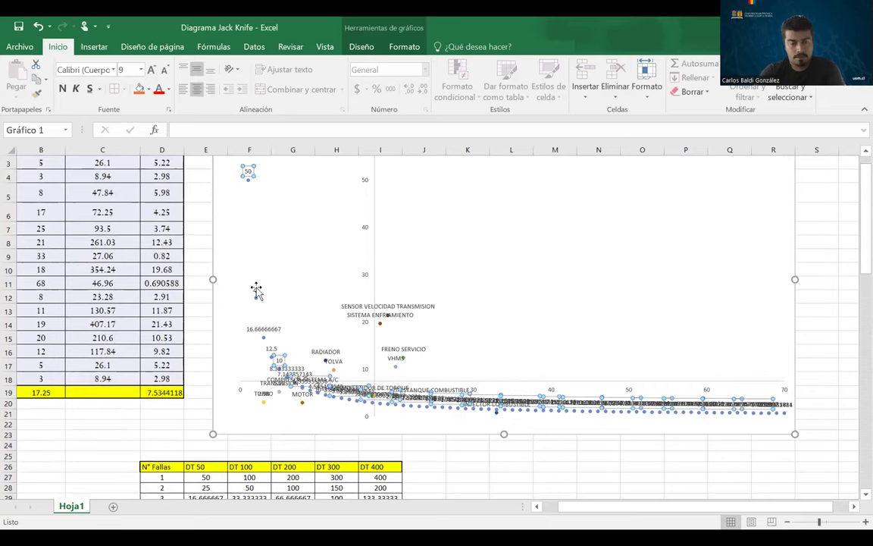
click(246, 169)
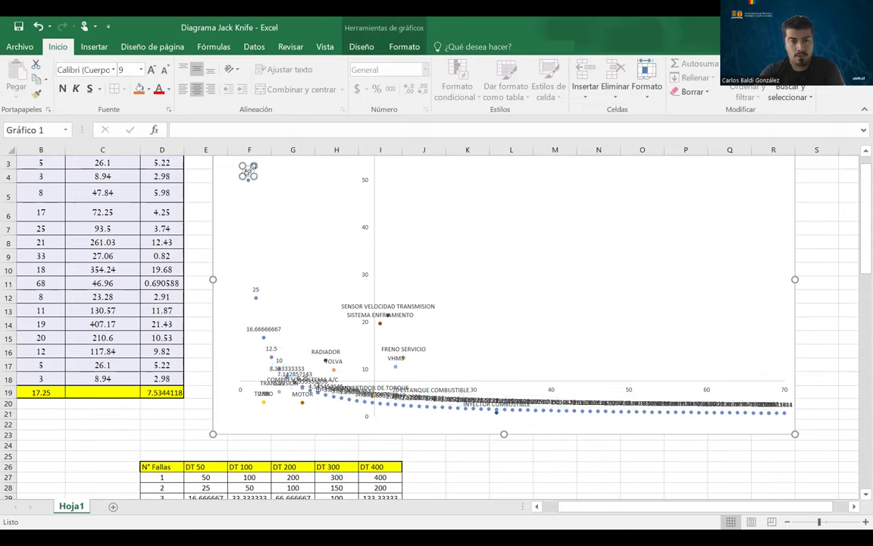
key(Delete)
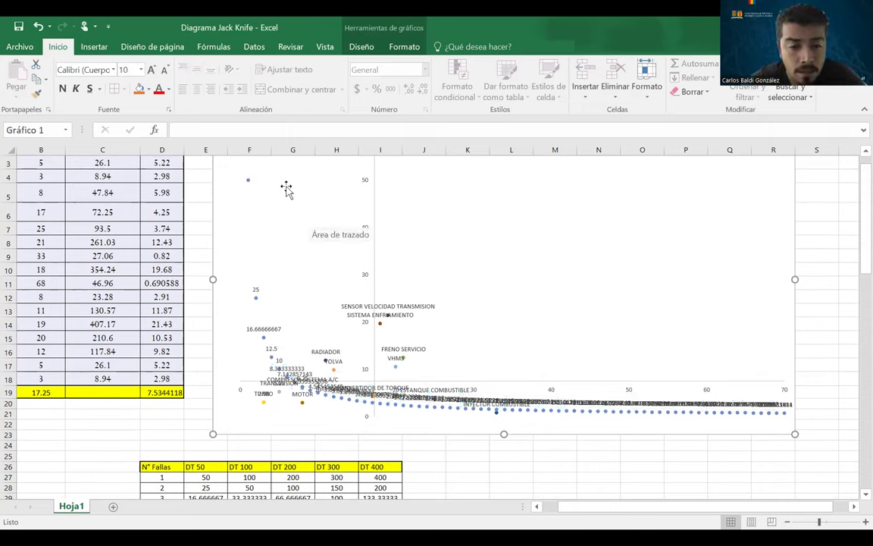
click(247, 179)
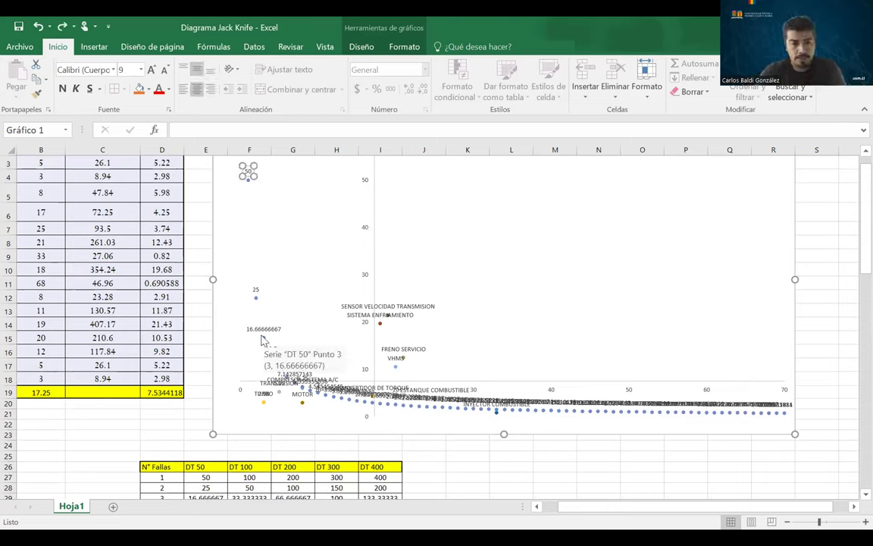
- Set the maximum of the chart's vertical axis to 25
click(365, 233)
right_click(365, 232)
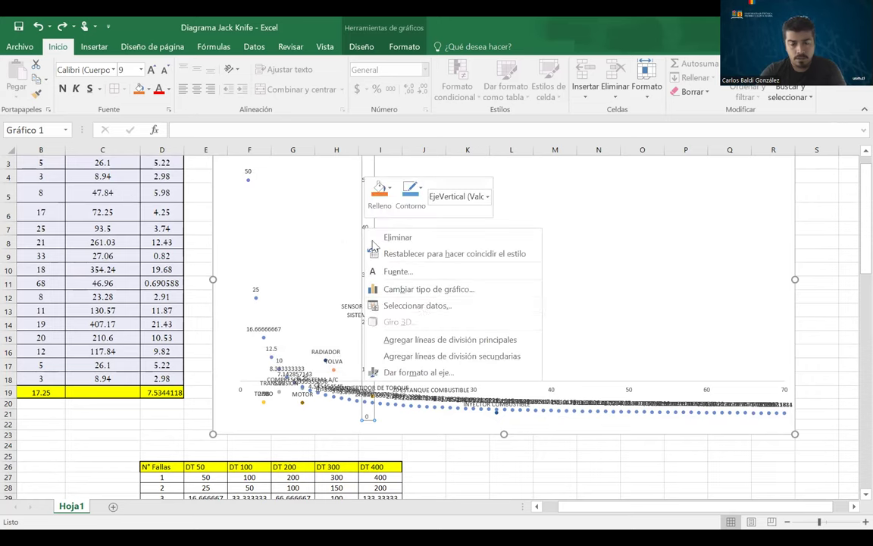
click(448, 374)
drag(776, 269, 739, 270)
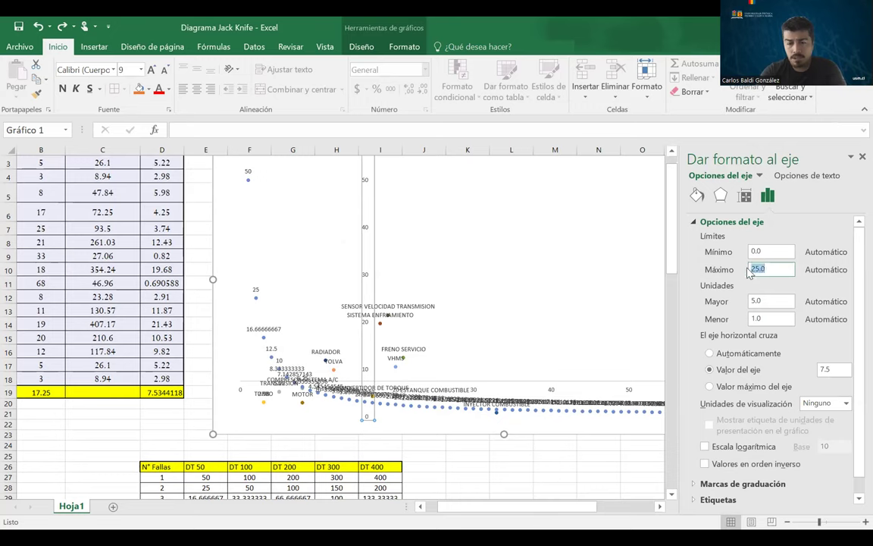
text(2)
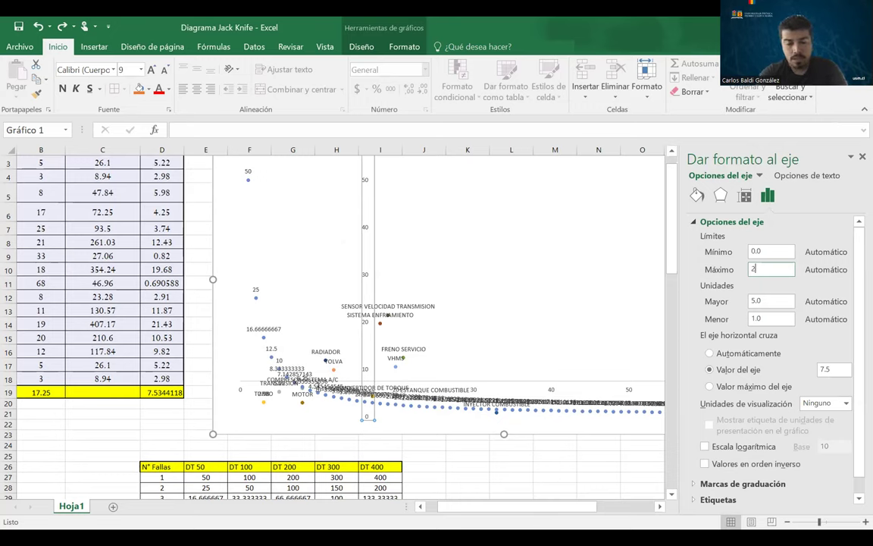
key(Return)
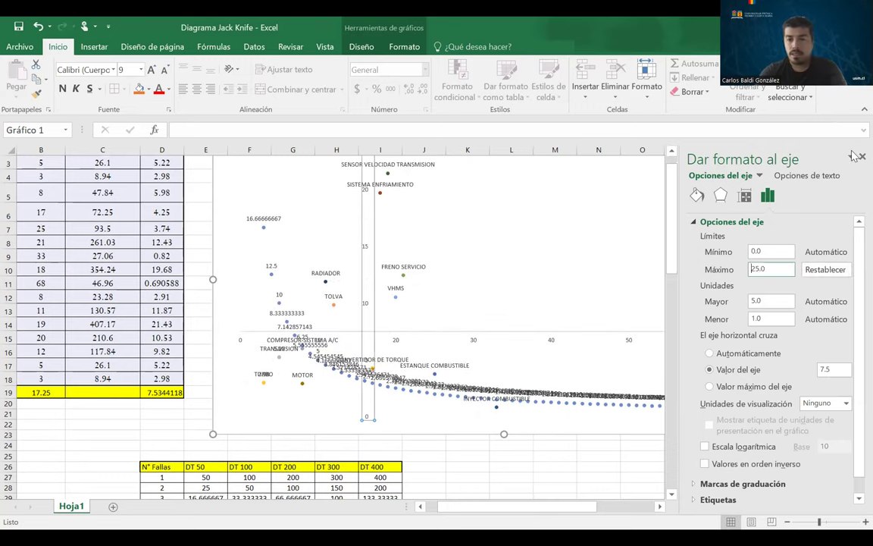
click(861, 157)
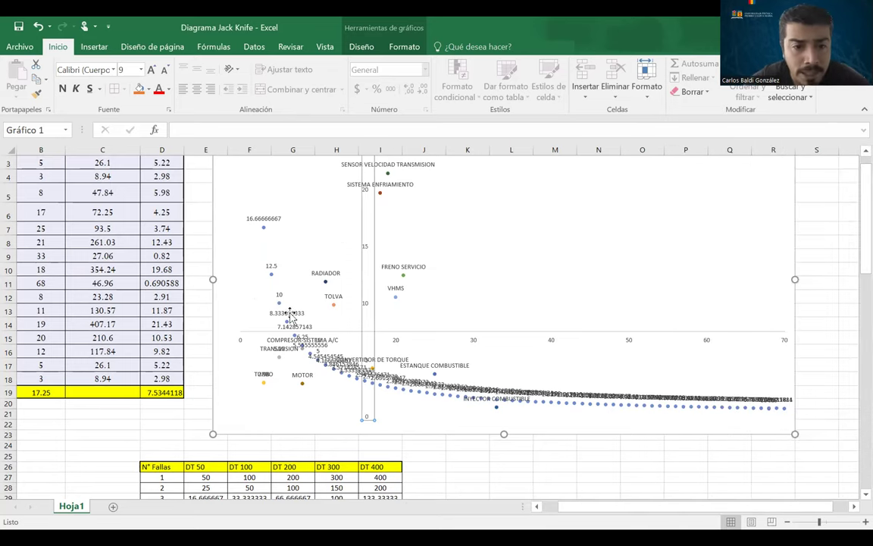
- Change the chart type of the DT 50 series to scatter with smooth lines and no markers
click(264, 228)
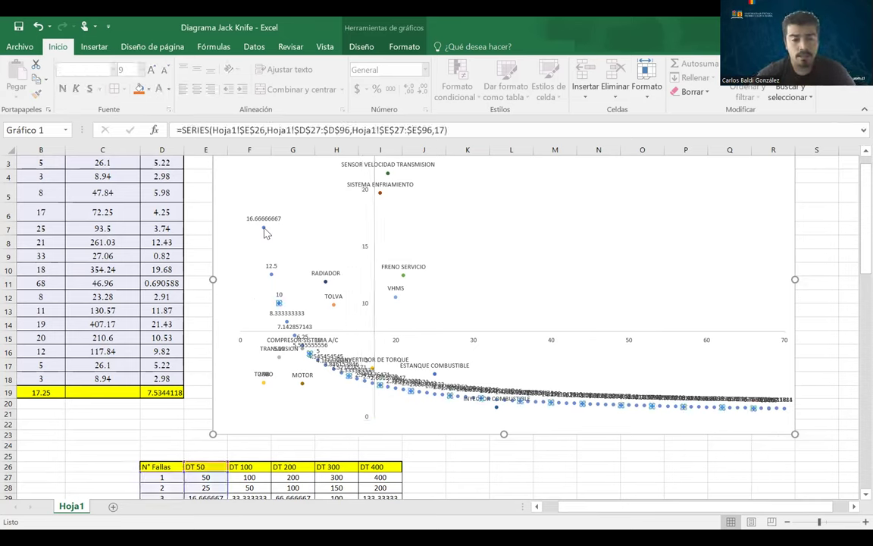
click(263, 229)
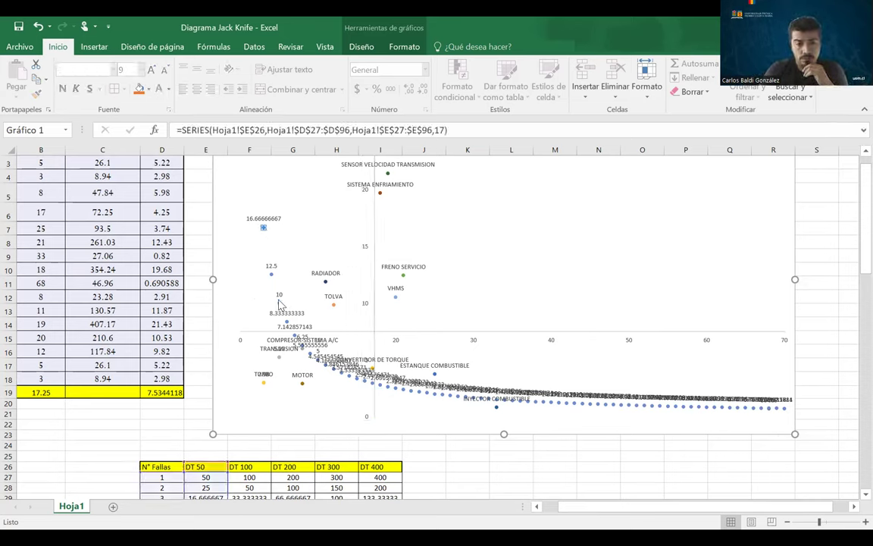
right_click(262, 229)
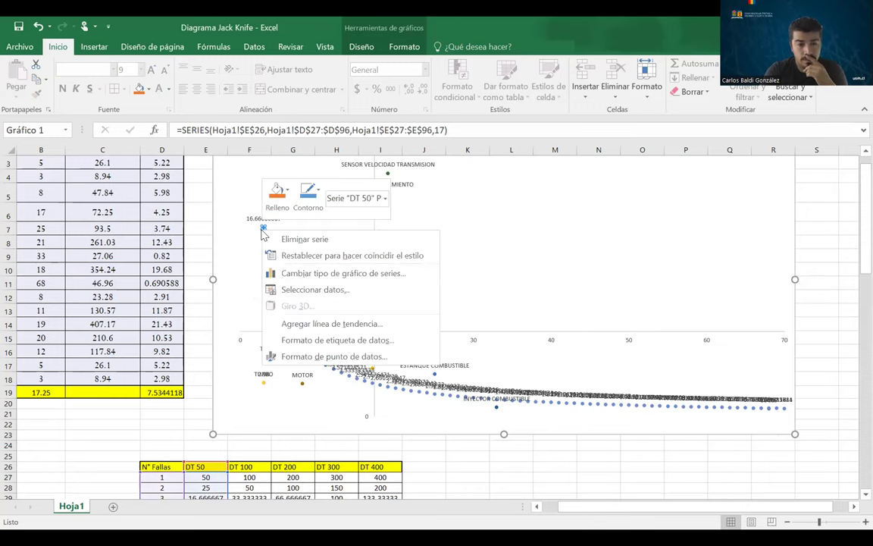
click(340, 274)
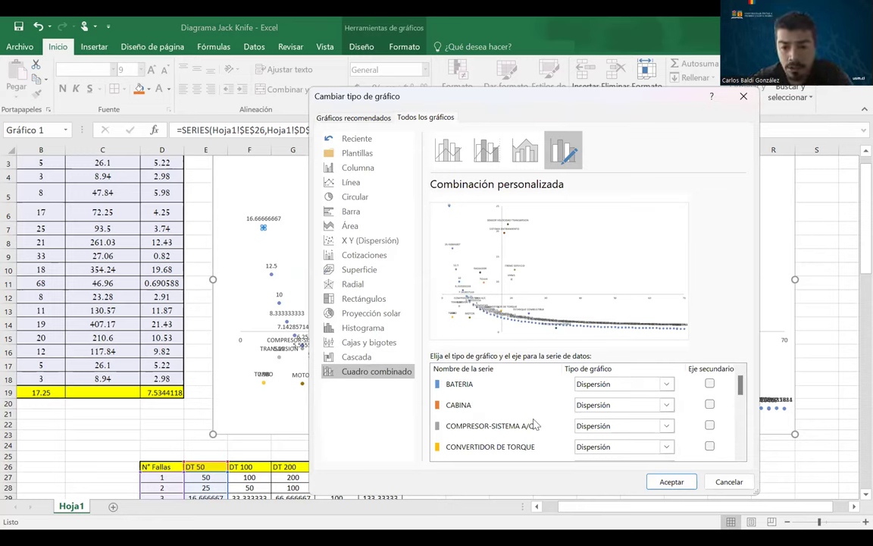
drag(741, 384, 739, 443)
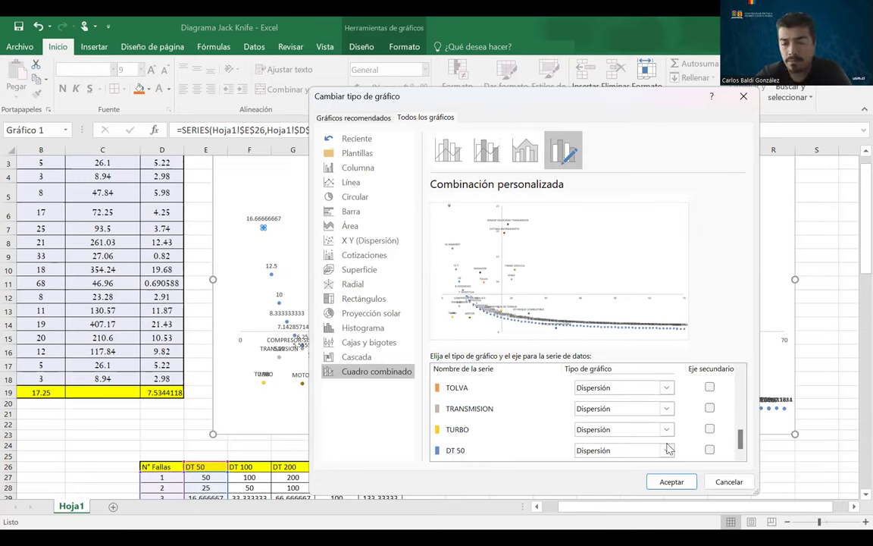
click(666, 451)
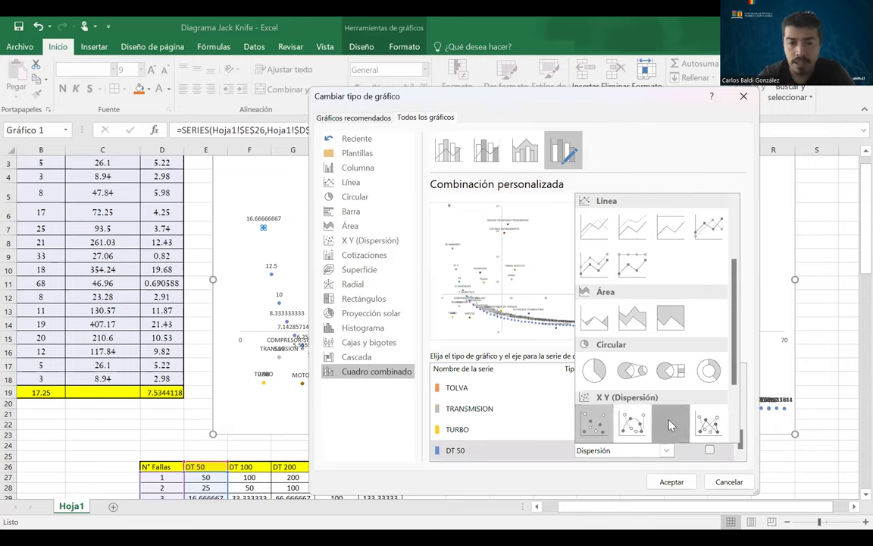
click(670, 422)
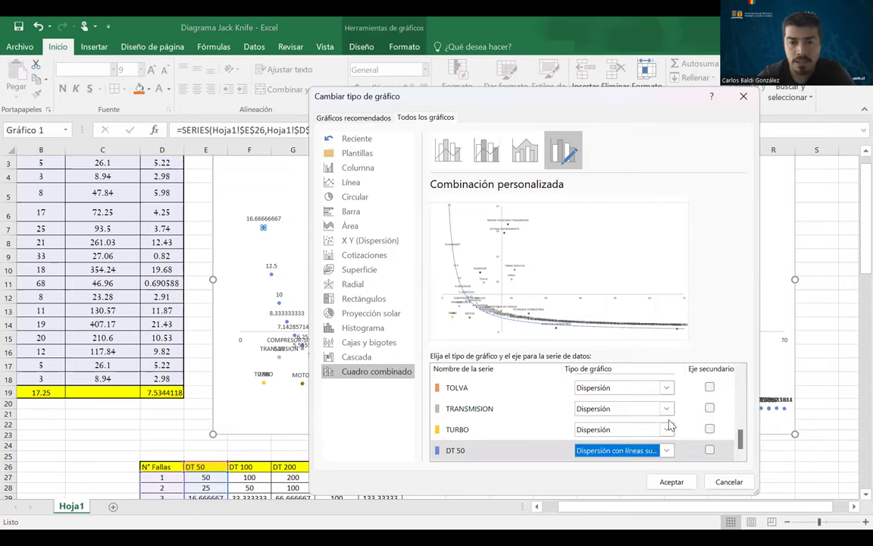
click(656, 481)
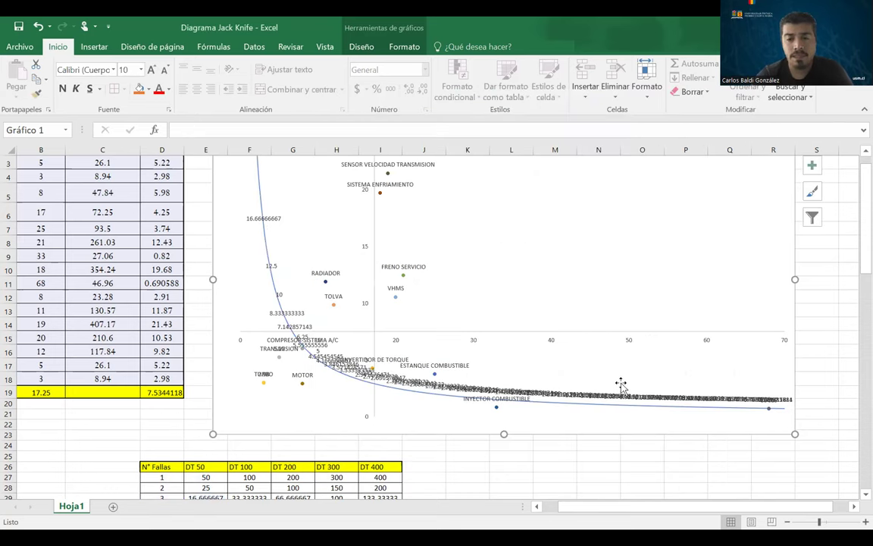
click(664, 397)
key(Delete)
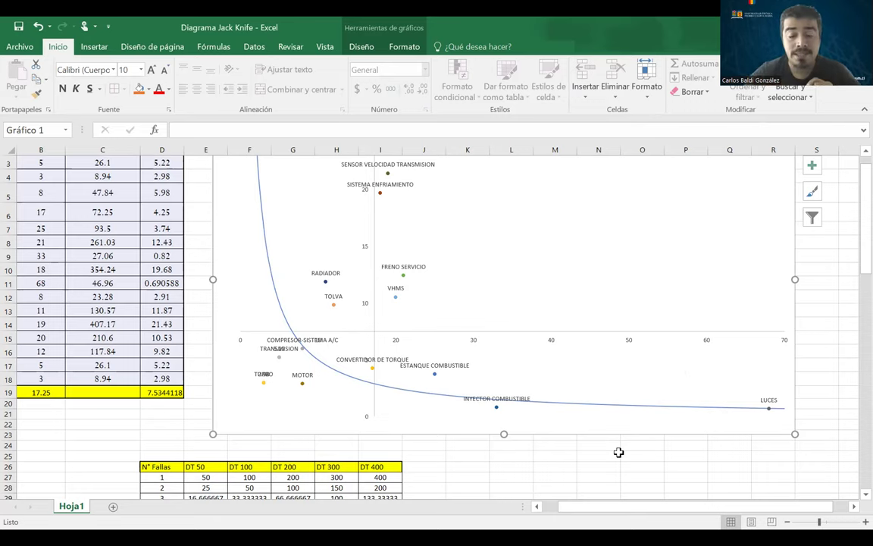
key(ctrl+z)
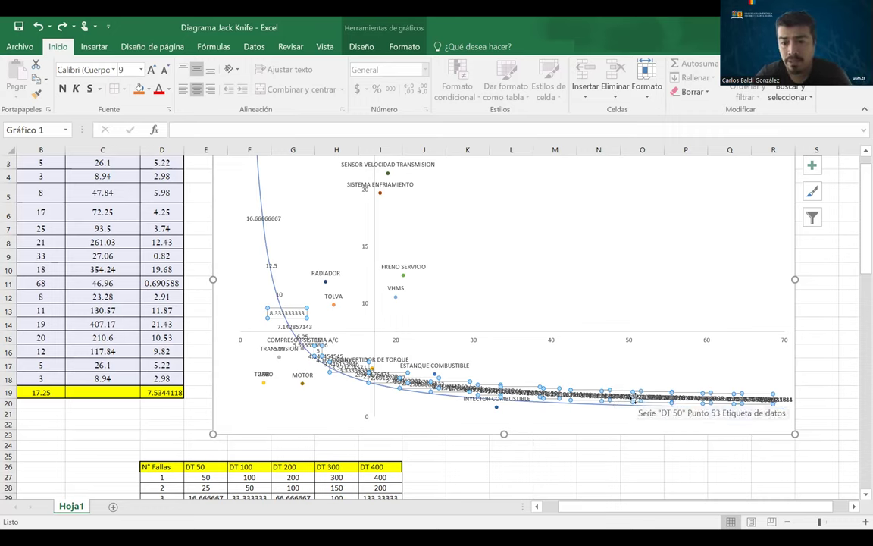
- Delete all the data labels along the DT 50 curve
right_click(635, 399)
click(670, 399)
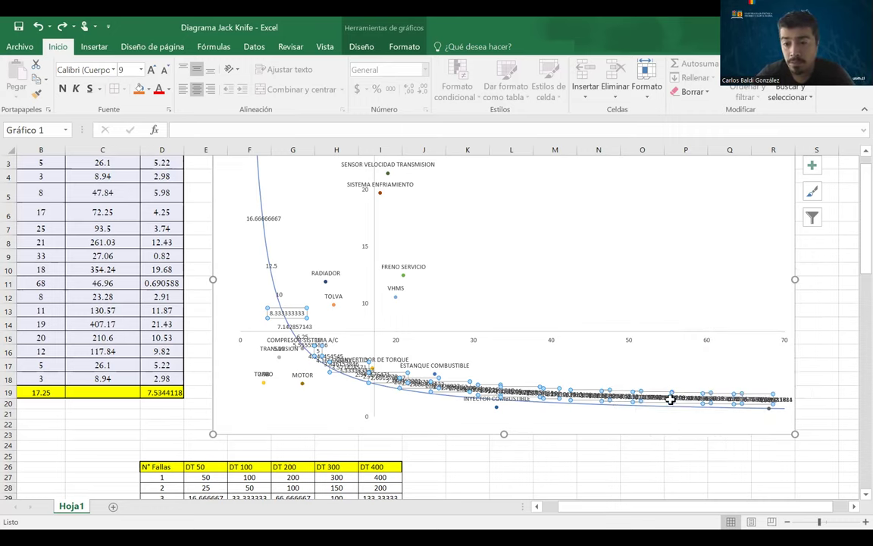
key(Delete)
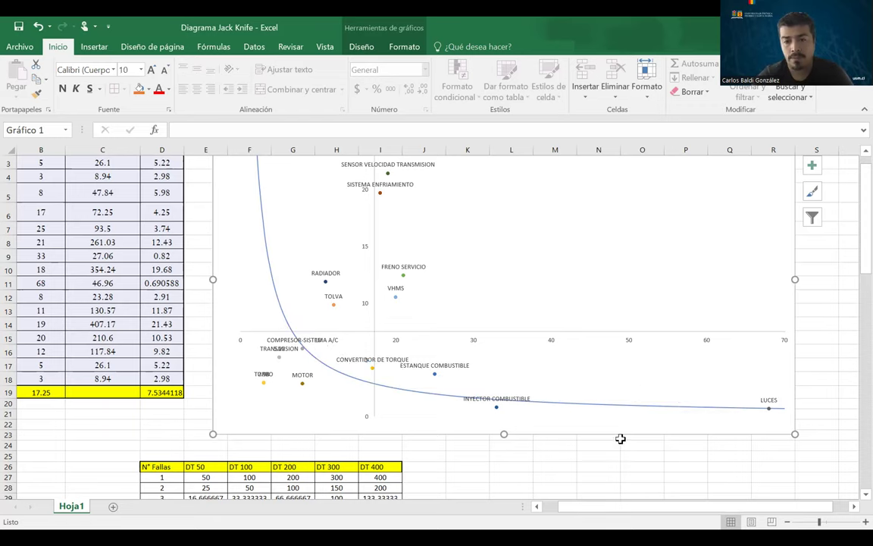
- Add another data series to the Jack Knife chart and take its name from cell F26 (DT 100)
scroll(622, 439, up, 1)
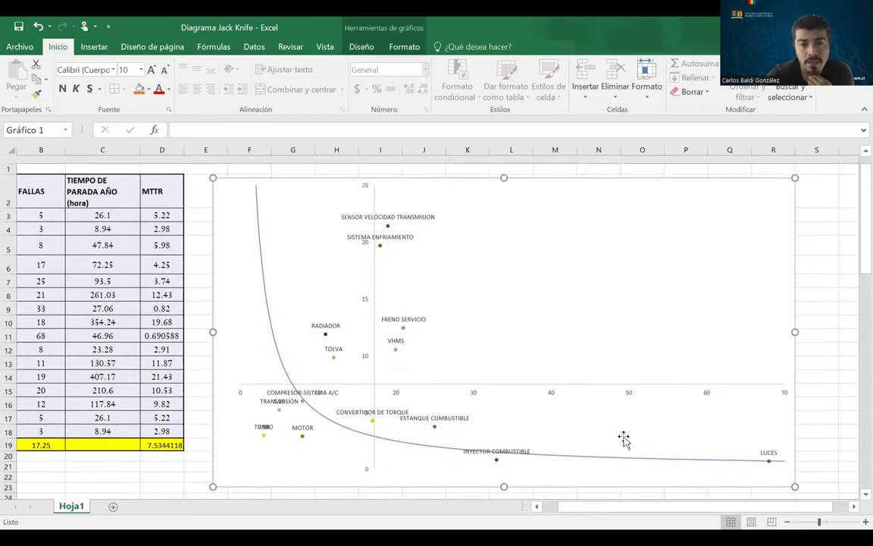
scroll(623, 439, down, 1)
scroll(623, 439, up, 1)
scroll(623, 439, down, 1)
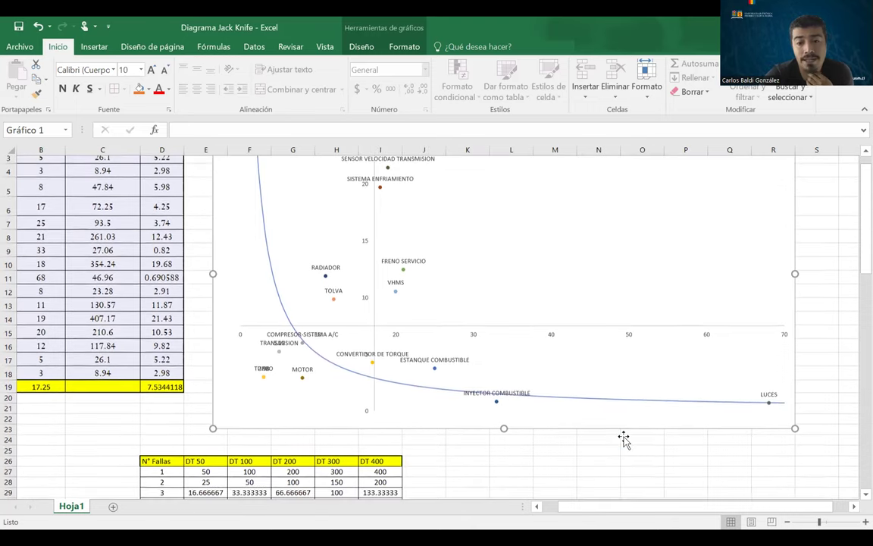
scroll(623, 439, up, 1)
click(501, 244)
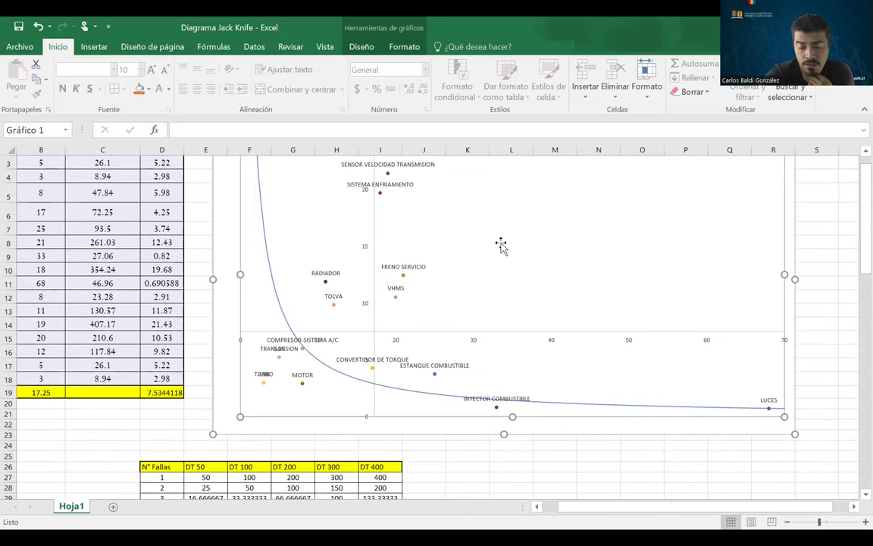
right_click(500, 244)
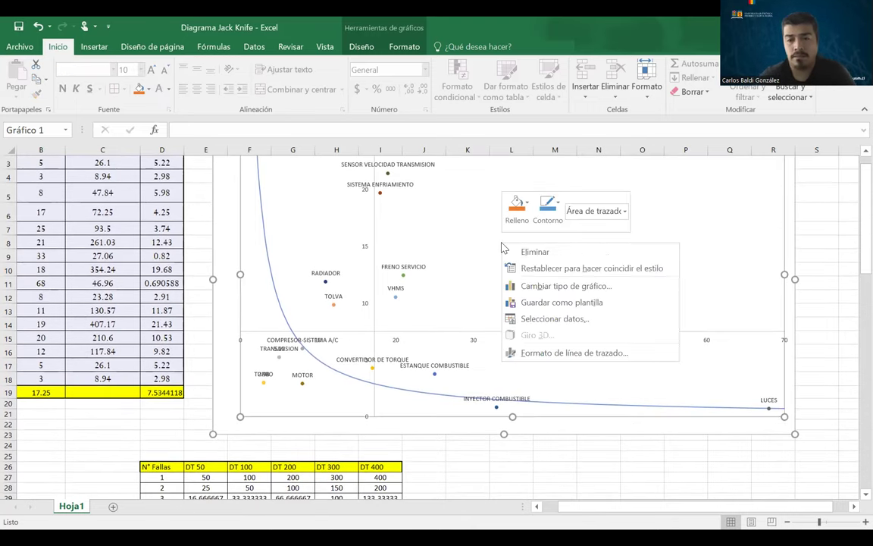
click(586, 321)
click(404, 292)
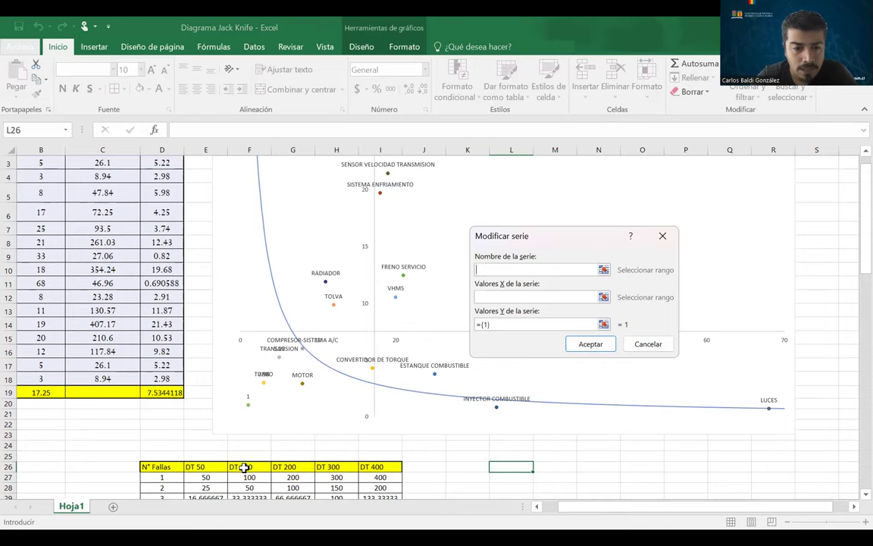
click(244, 467)
key(Tab)
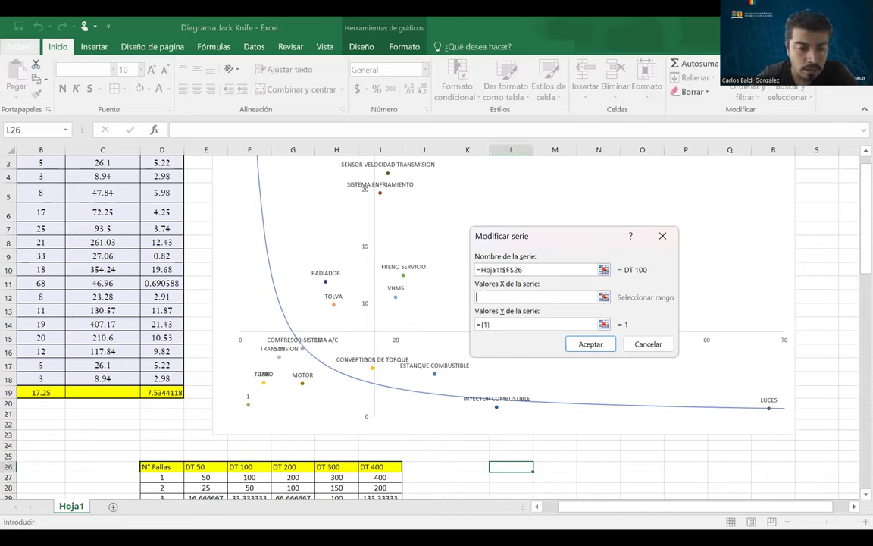
- Set the DT 100 series' X values to D27:D96 and its Y values to F27:F96
click(151, 476)
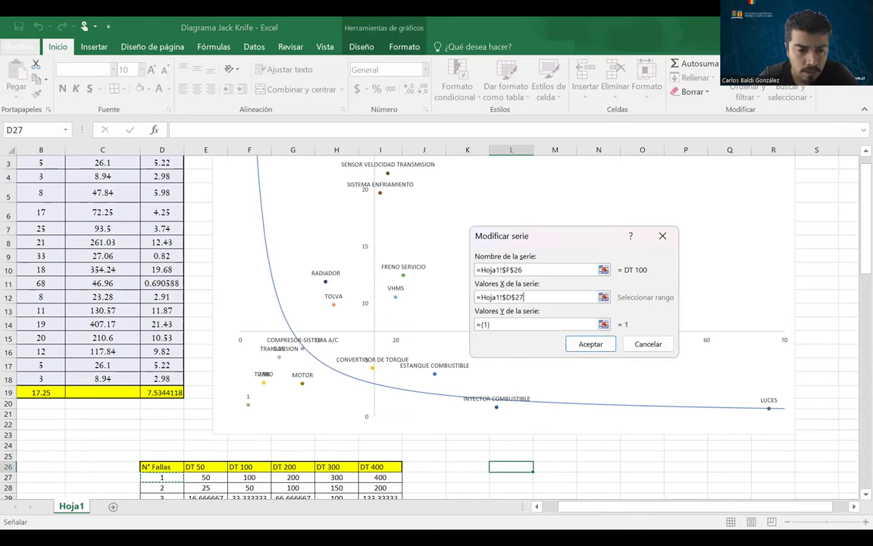
mouse_move(159, 475)
mouse_down()
mouse_move(164, 511)
mouse_move(164, 473)
mouse_up()
key(Tab)
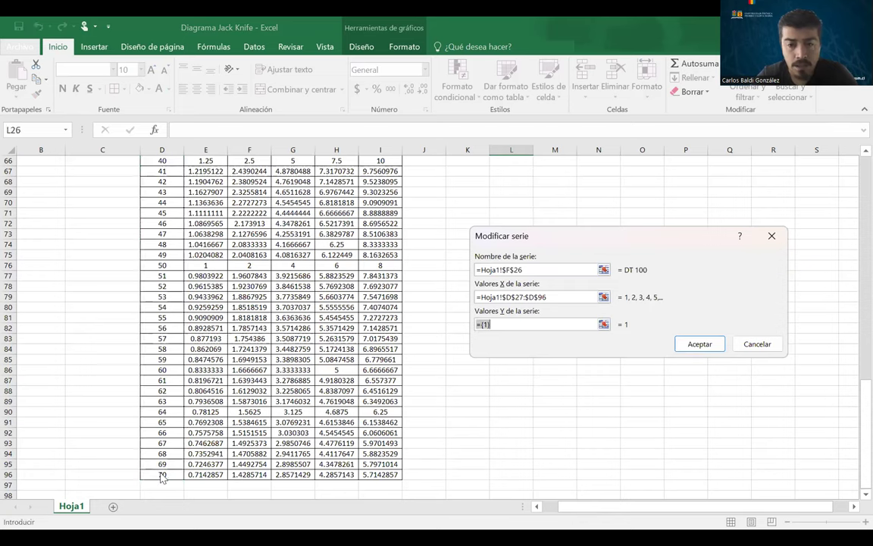
click(260, 475)
drag(260, 474, 258, 182)
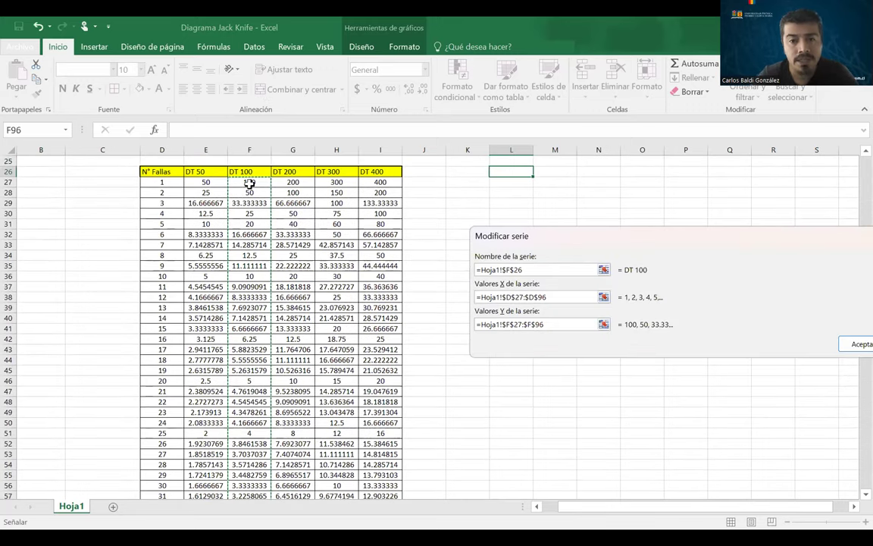
- Confirm the DT 100 series and add a DT 200 series named from G26, with X values D27:D96 and Y values G27:G96
key(Return)
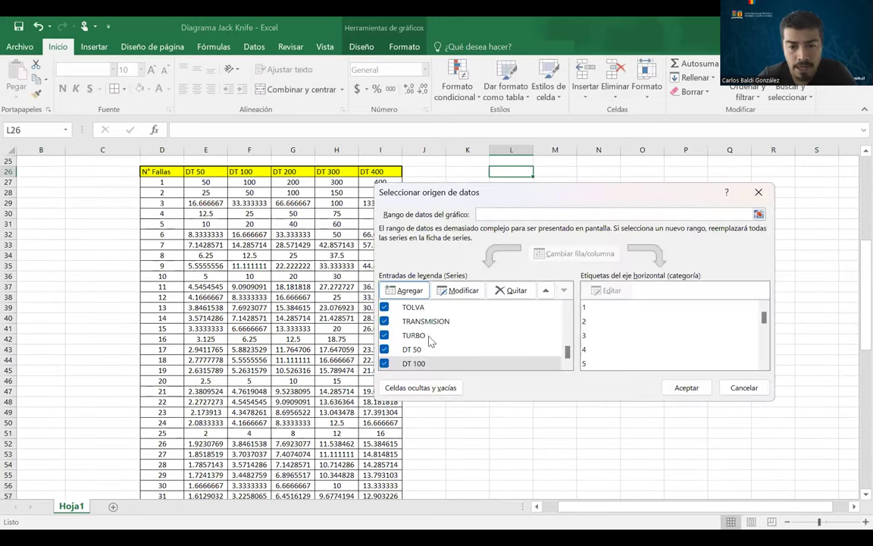
click(405, 292)
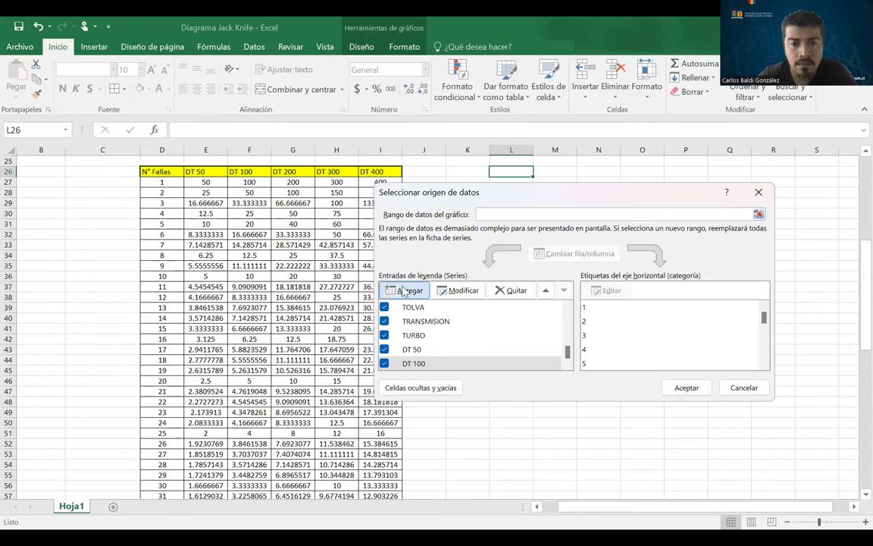
click(285, 172)
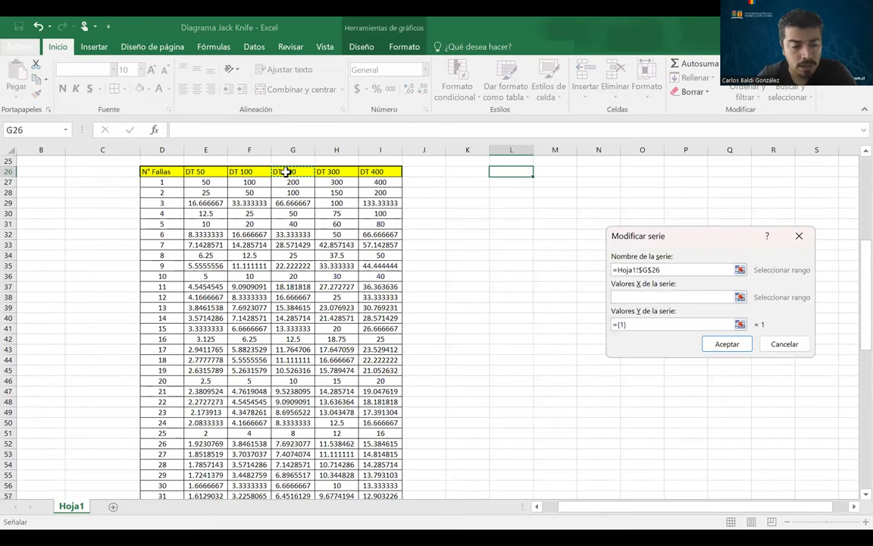
drag(163, 181, 176, 473)
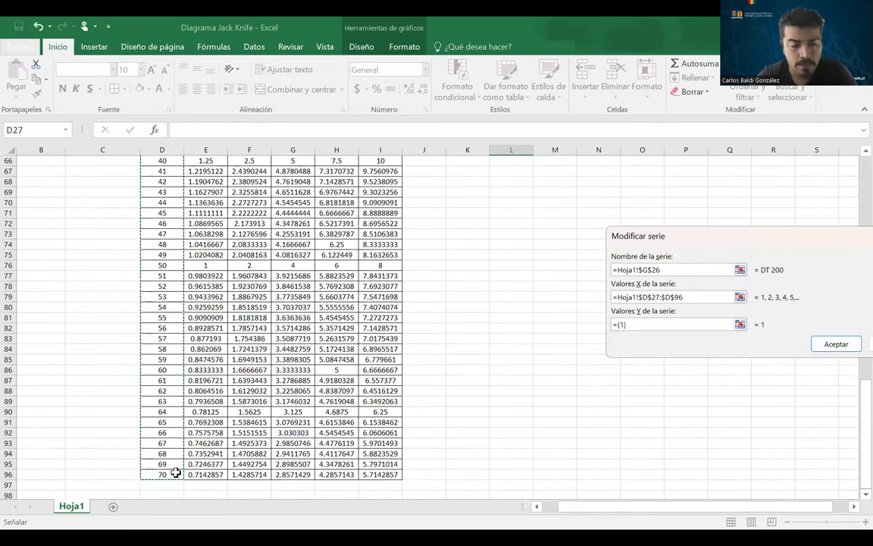
click(288, 474)
drag(289, 475, 291, 183)
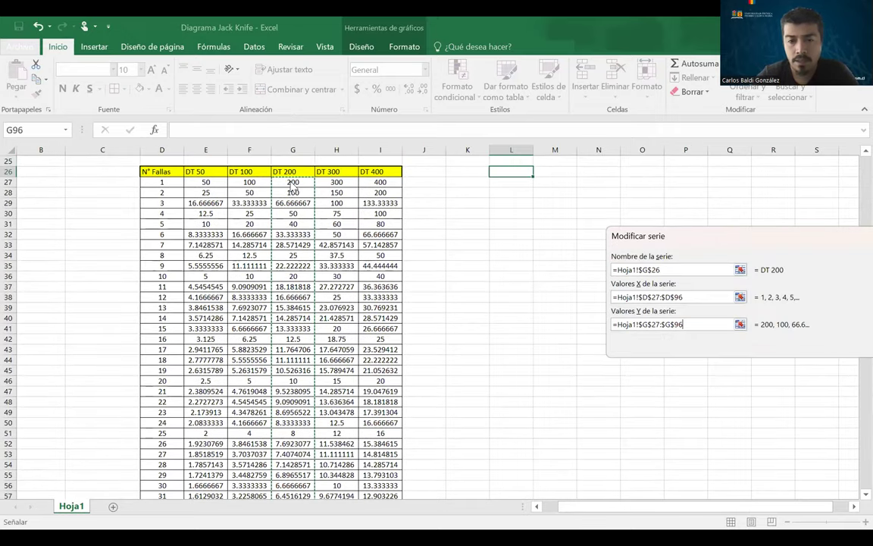
key(Return)
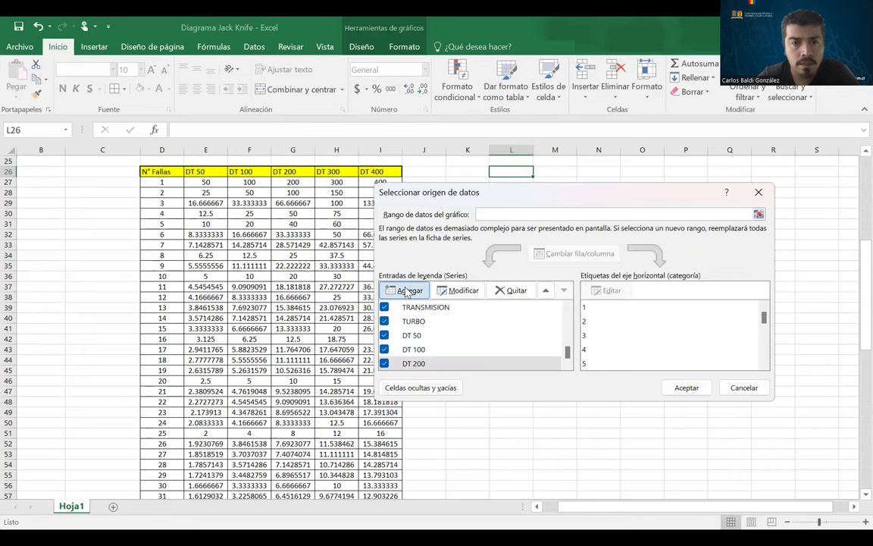
- Add a DT 300 series named from cell H26, with X values D27:D96 and Y values H27:H96
click(409, 288)
click(331, 168)
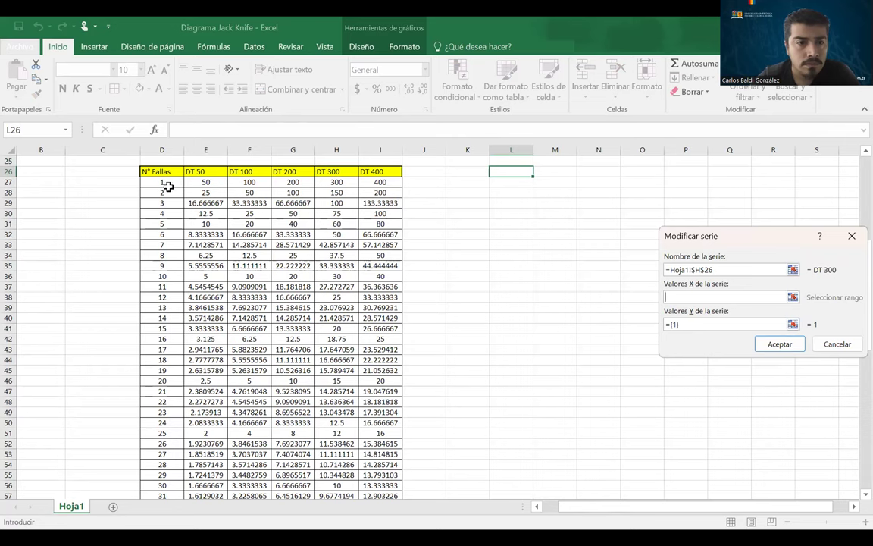
drag(161, 182, 163, 474)
key(Tab)
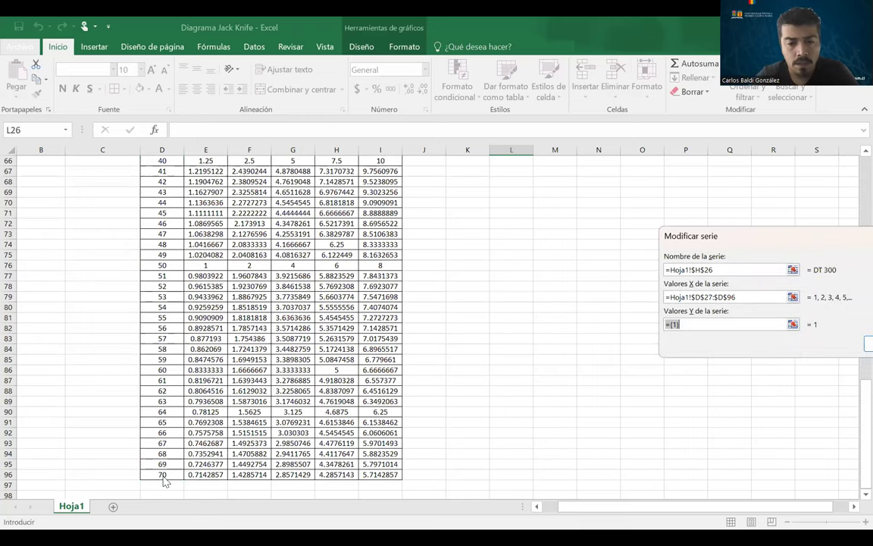
click(336, 474)
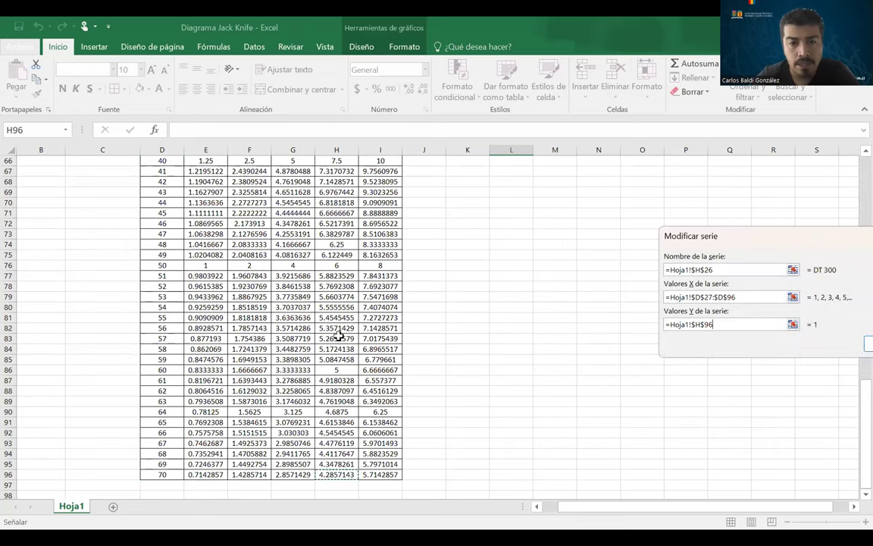
drag(341, 116, 326, 179)
key(Return)
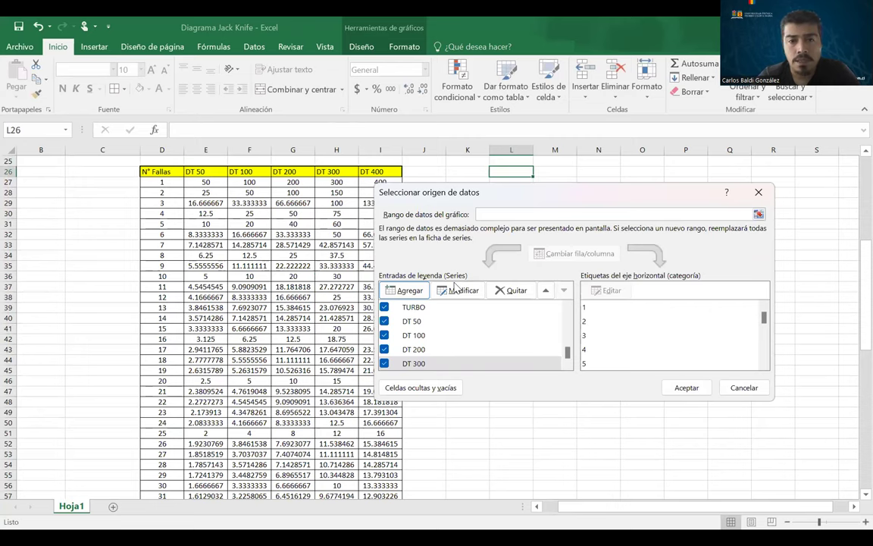
- Add another data series to the Jack Knife chart and take its name from cell I26 (DT 400)
click(404, 293)
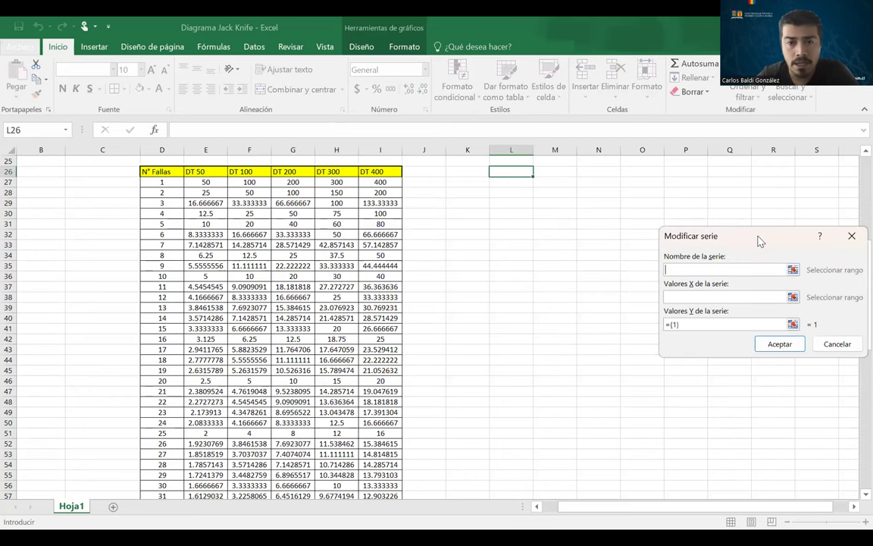
drag(760, 241, 584, 212)
click(383, 172)
key(Tab)
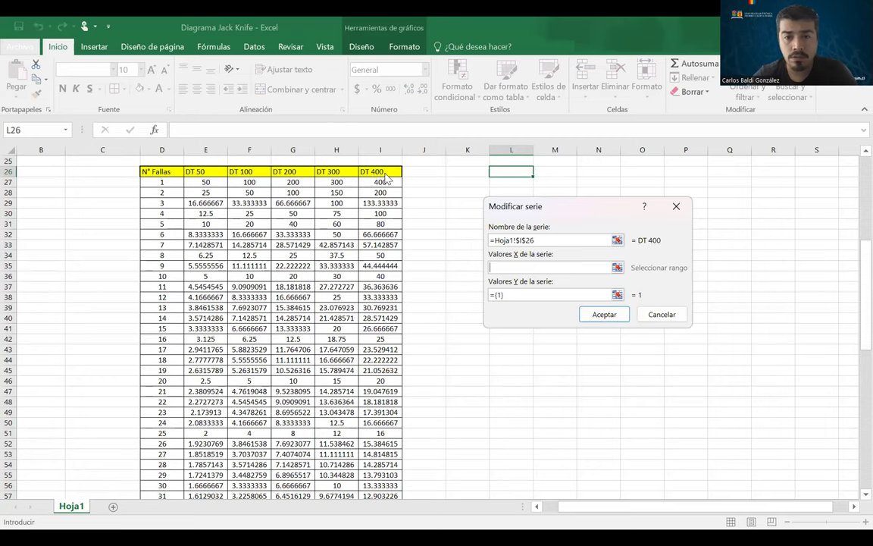
- Set the DT 400 series' X values to D27:D96 and its Y values to I27:I96, and apply the data source changes
click(155, 182)
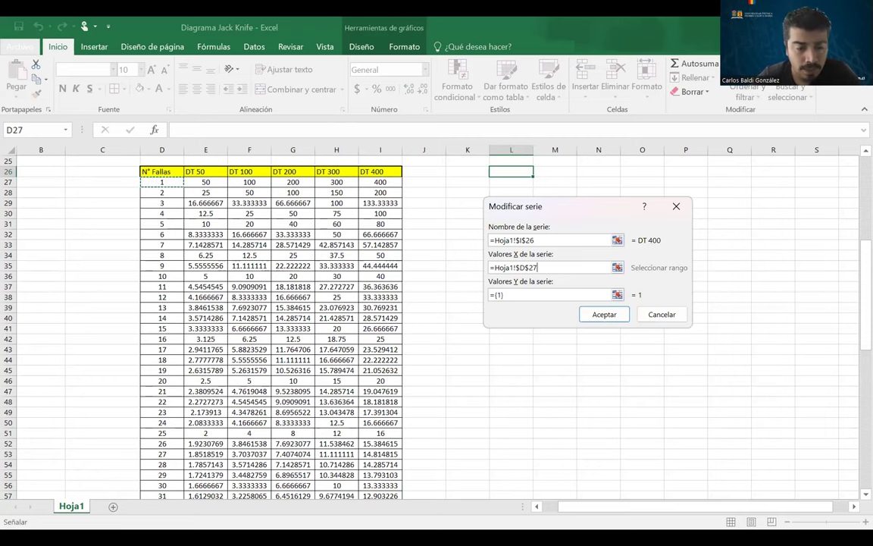
drag(162, 182, 164, 474)
key(Tab)
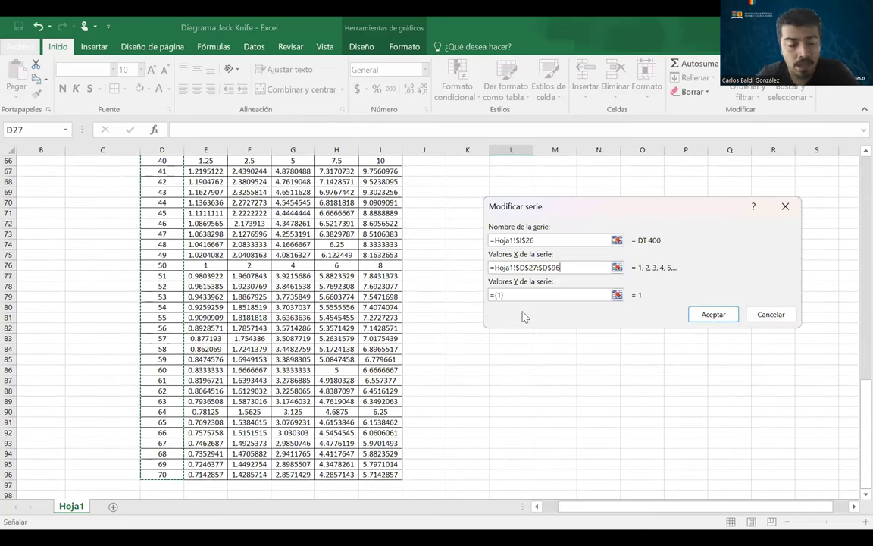
key(BackSpace)
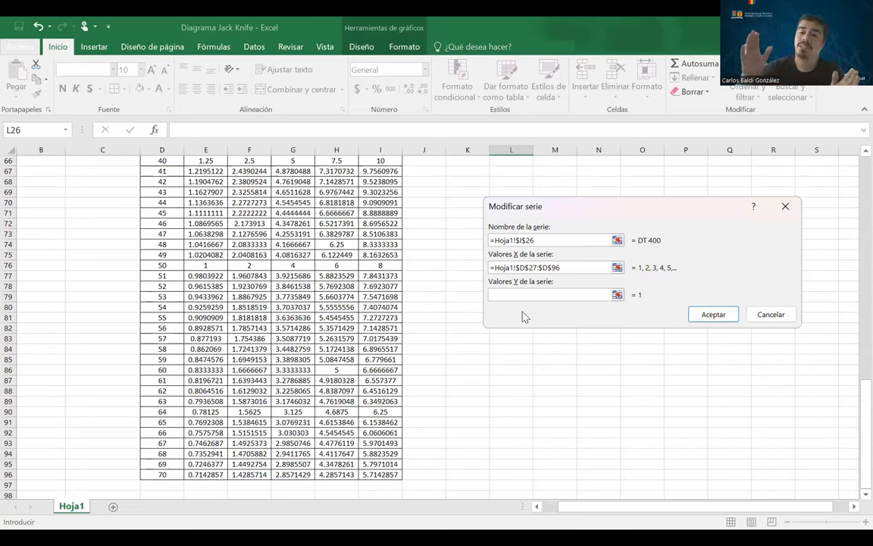
click(389, 472)
drag(390, 473, 383, 182)
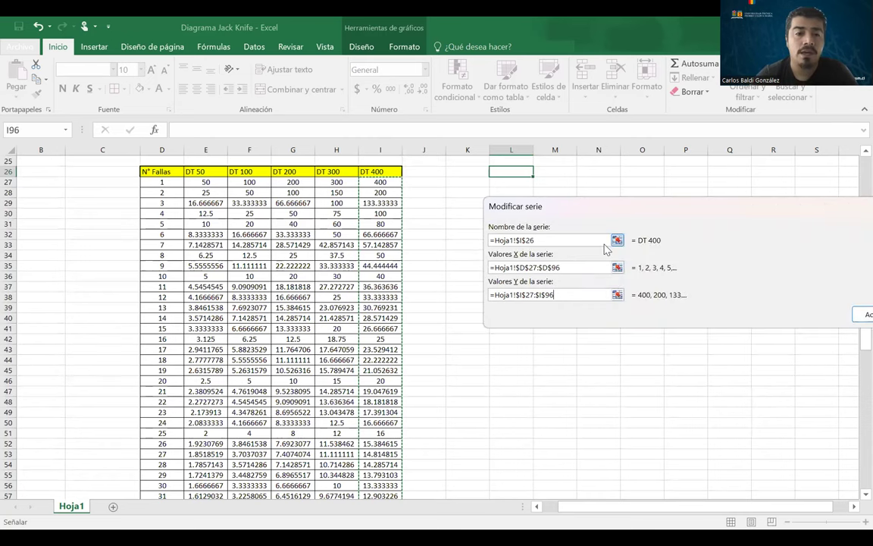
key(Return)
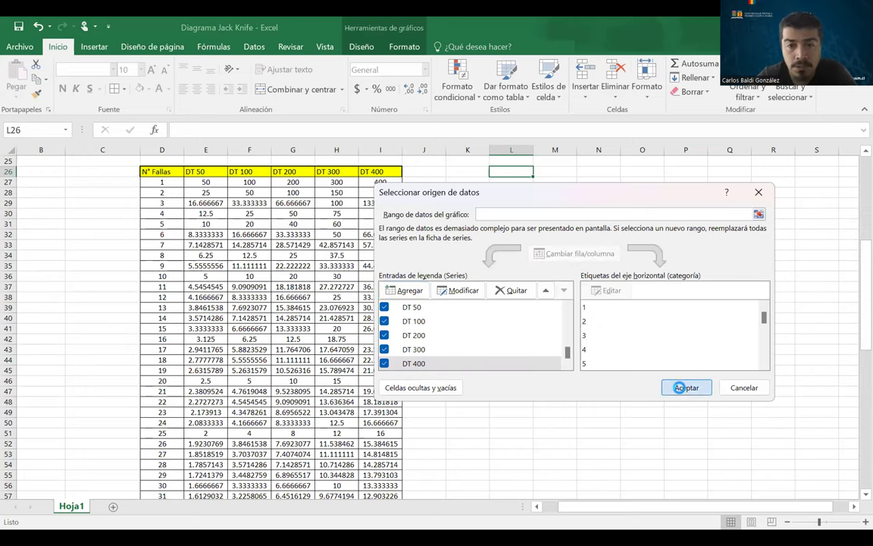
click(680, 387)
- Set the chart type of the DT 100 and DT 200 series to scatter with smooth lines and no markers
scroll(481, 291, up, 8)
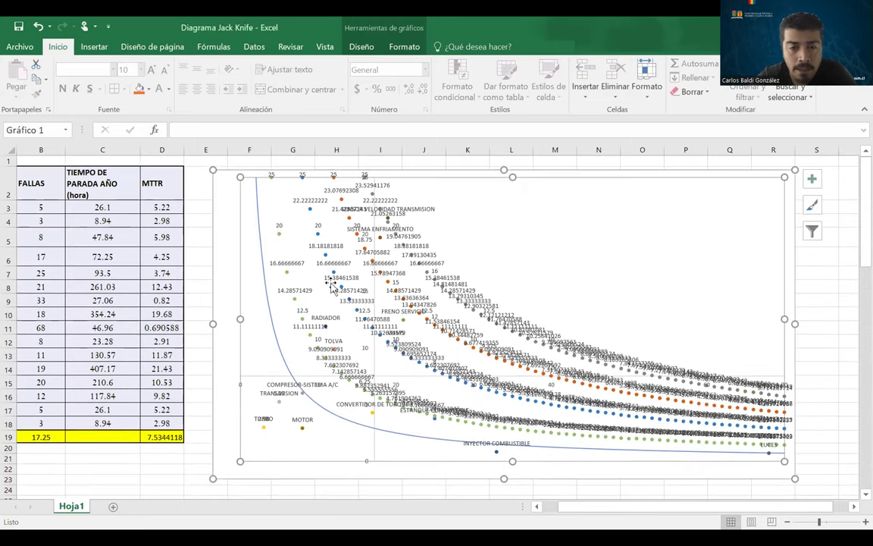
click(288, 276)
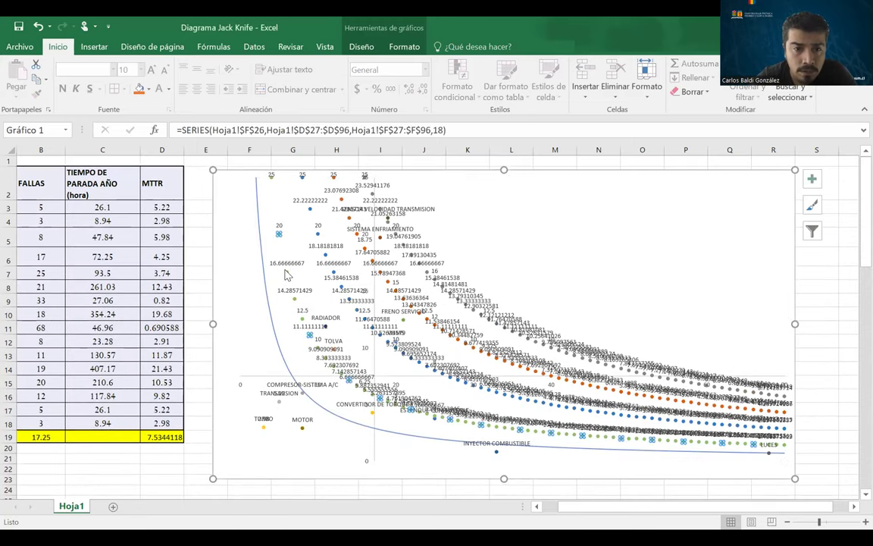
click(318, 236)
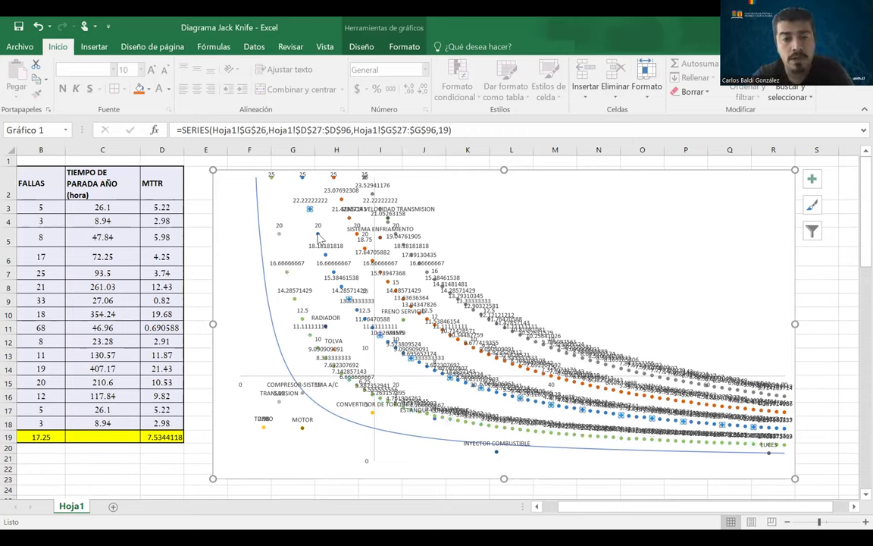
right_click(318, 237)
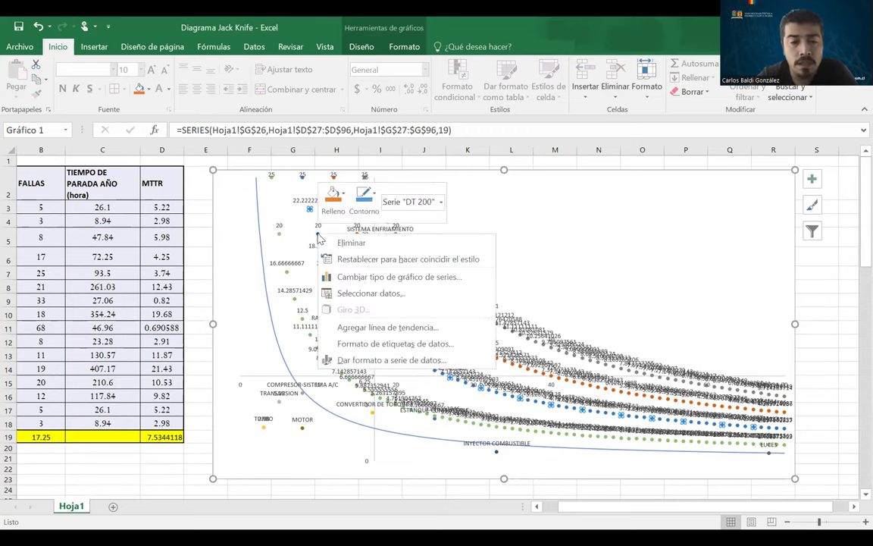
click(419, 277)
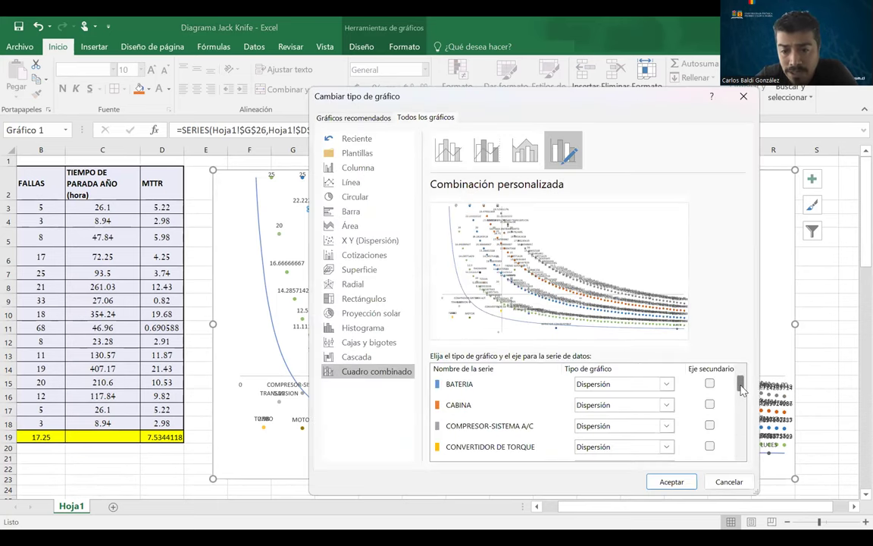
drag(742, 388, 746, 455)
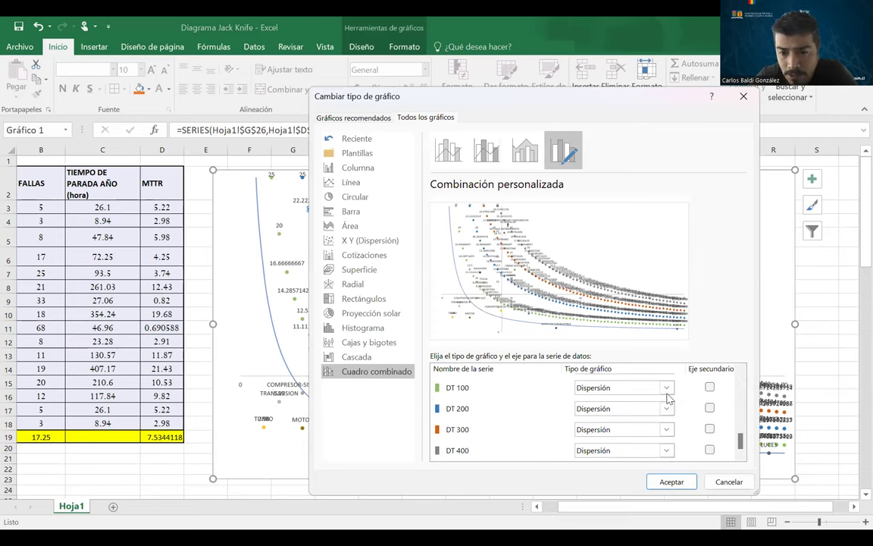
scroll(667, 398, up, 1)
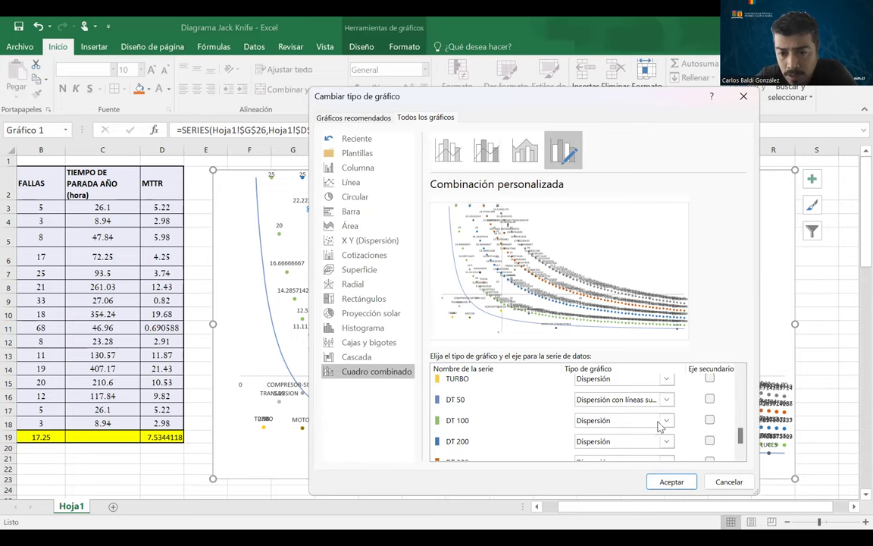
click(667, 421)
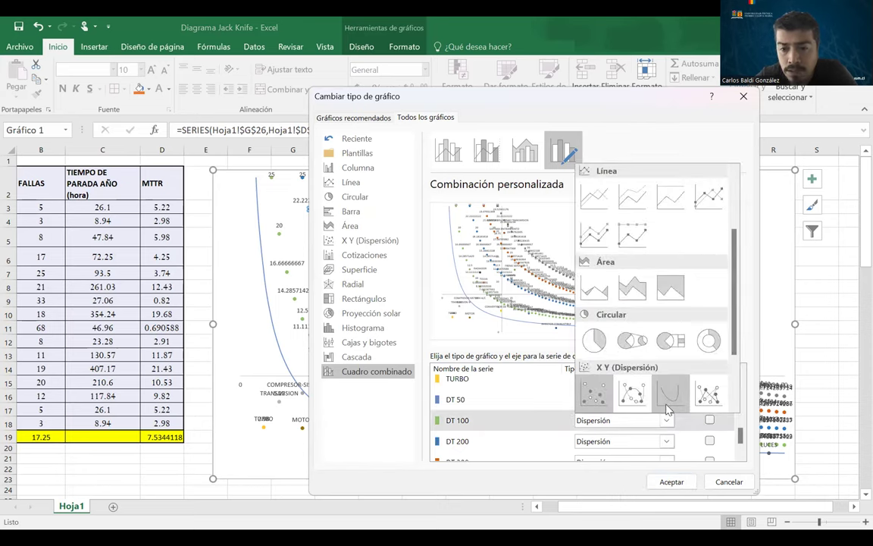
click(667, 405)
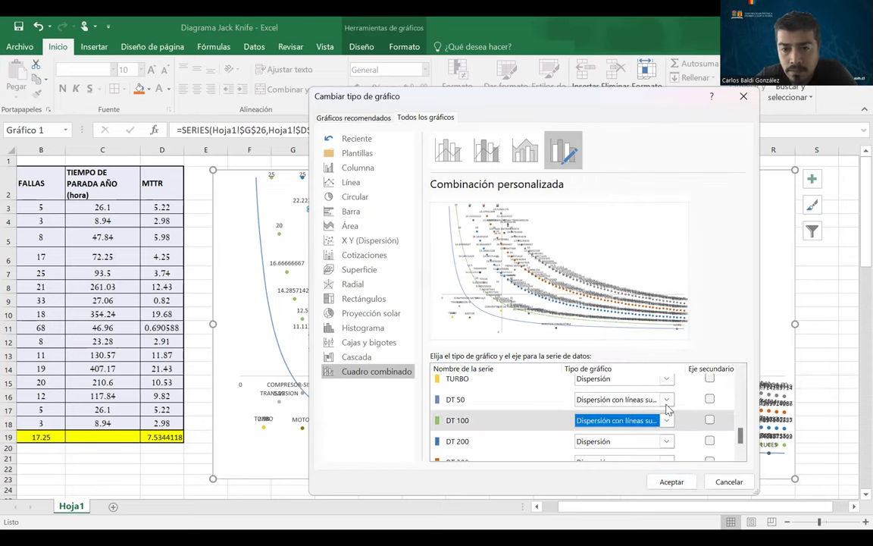
click(667, 443)
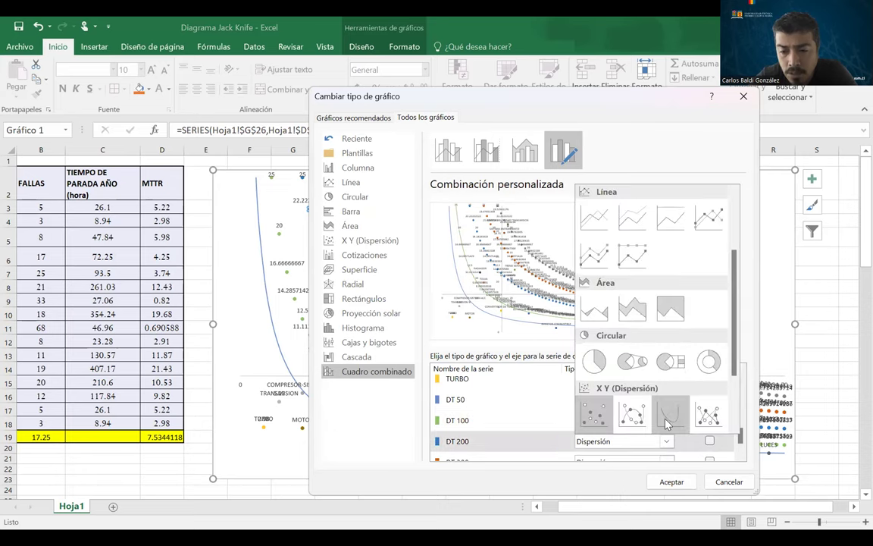
click(666, 419)
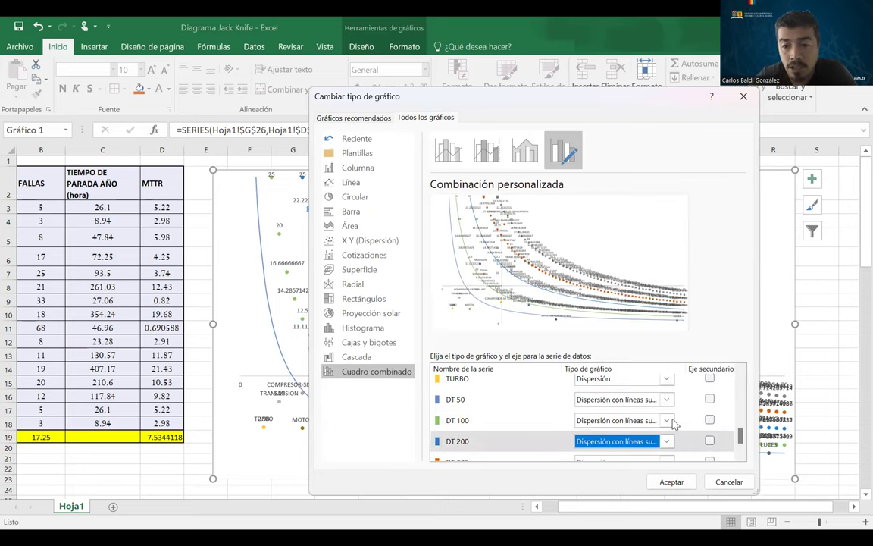
- Set the DT 300 and DT 400 series to scatter with smooth lines and no markers, and apply the chart type changes
scroll(689, 421, down, 1)
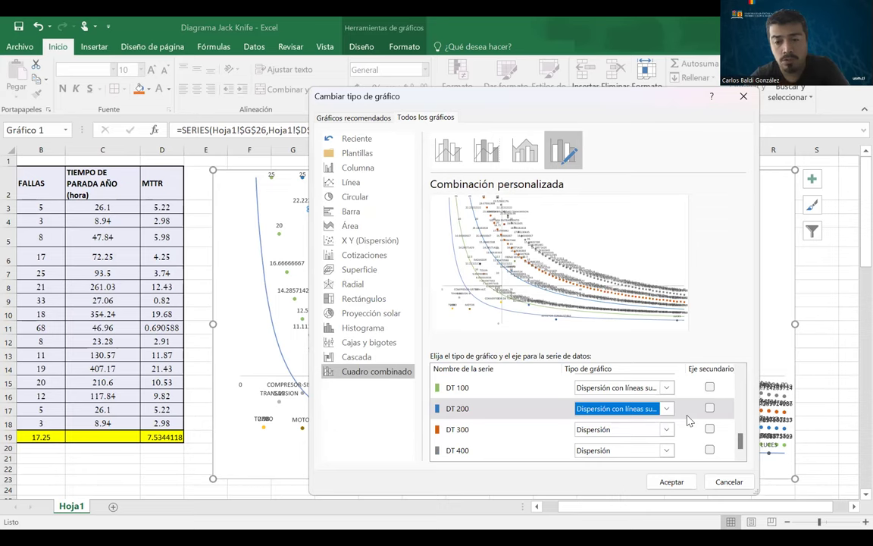
click(666, 430)
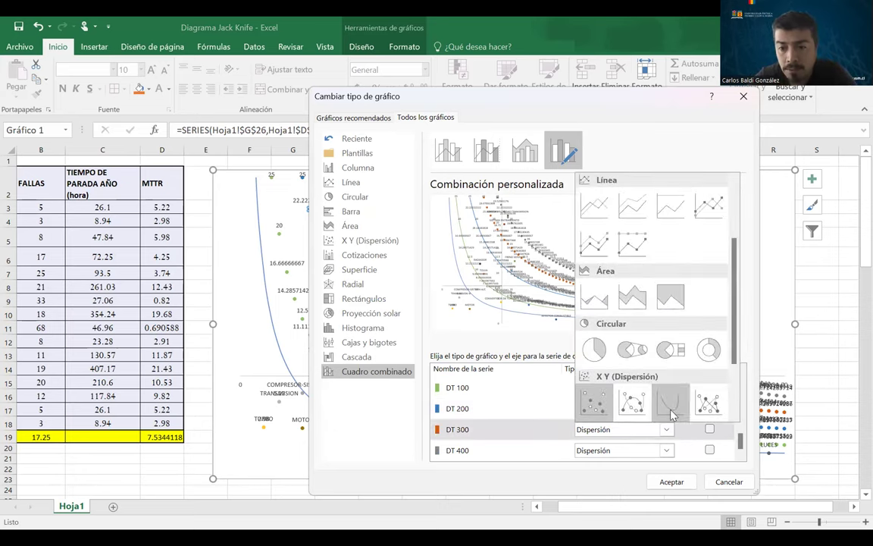
click(670, 409)
click(666, 450)
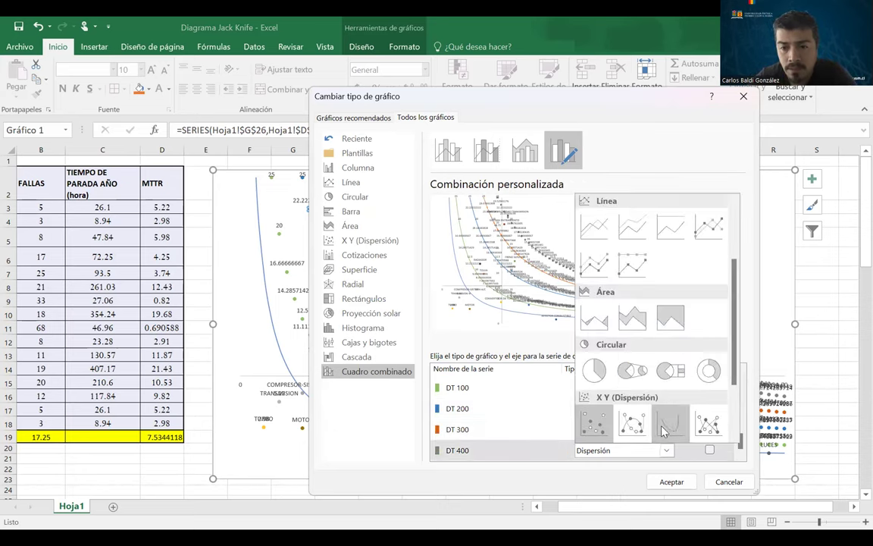
click(669, 473)
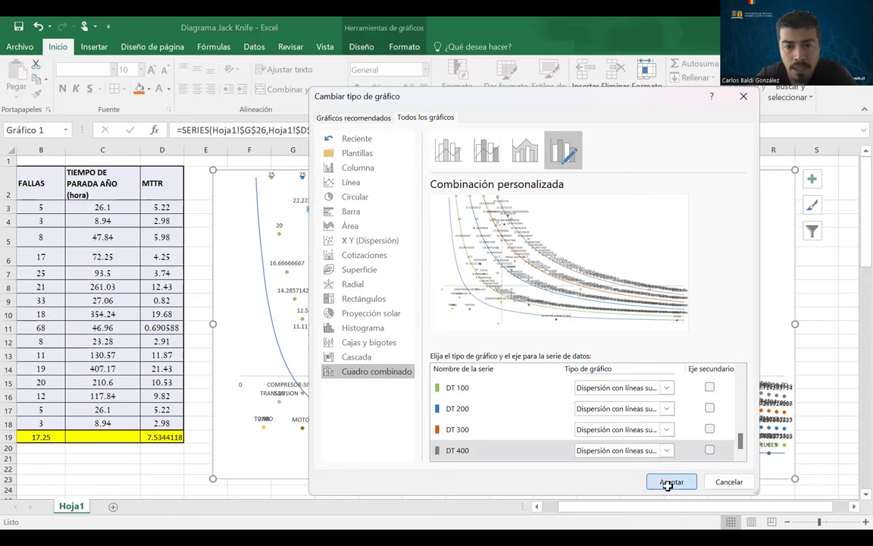
click(671, 482)
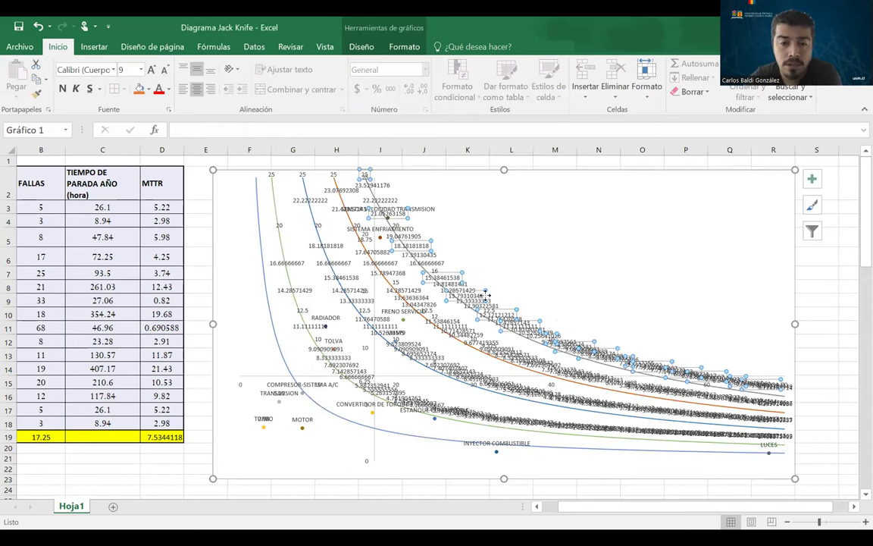
- Delete the data labels of the DT 400, DT 300, DT 200 and DT 100 curves
click(475, 327)
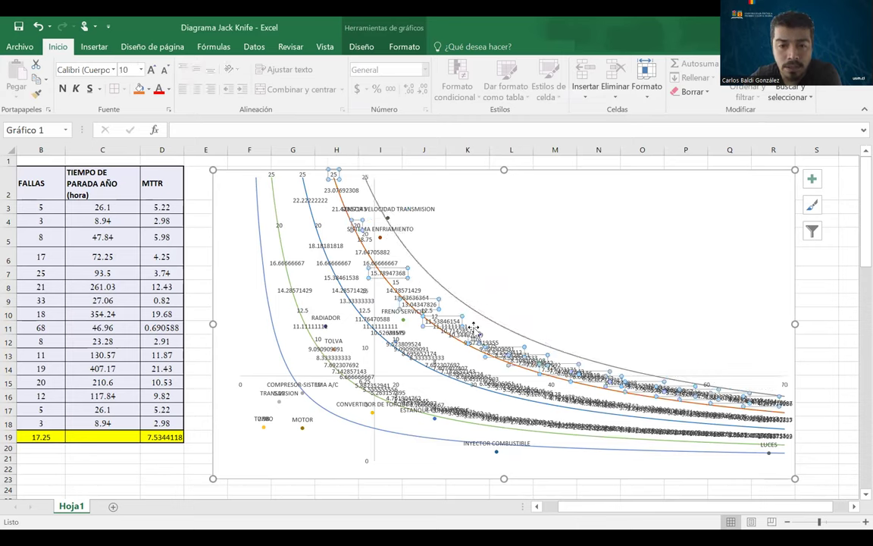
click(379, 325)
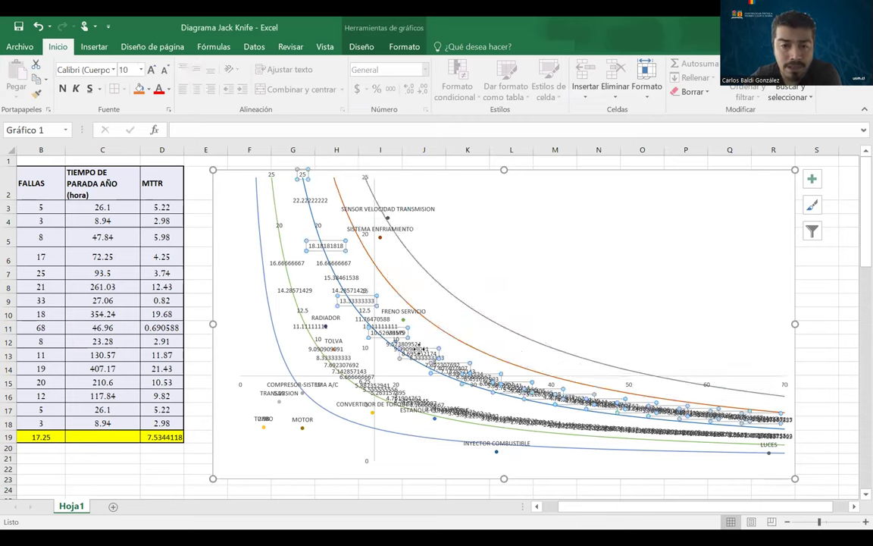
key(Delete)
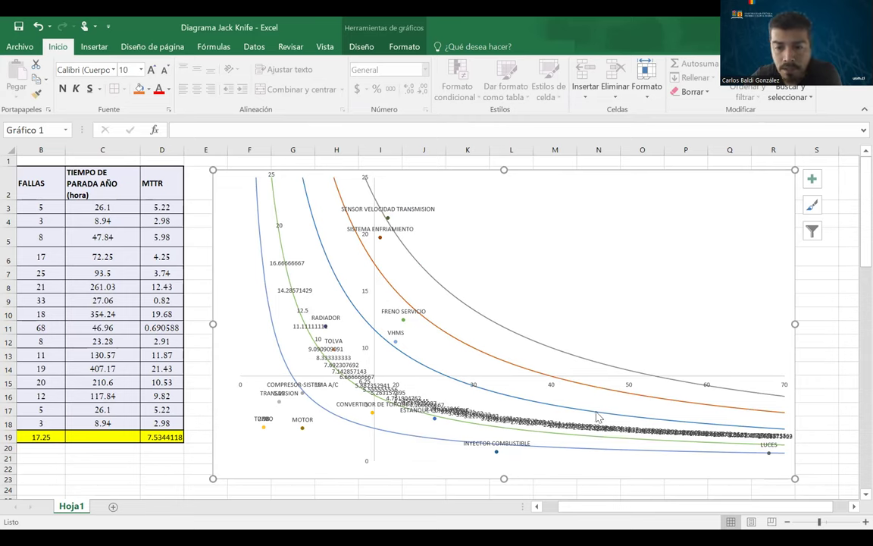
click(587, 419)
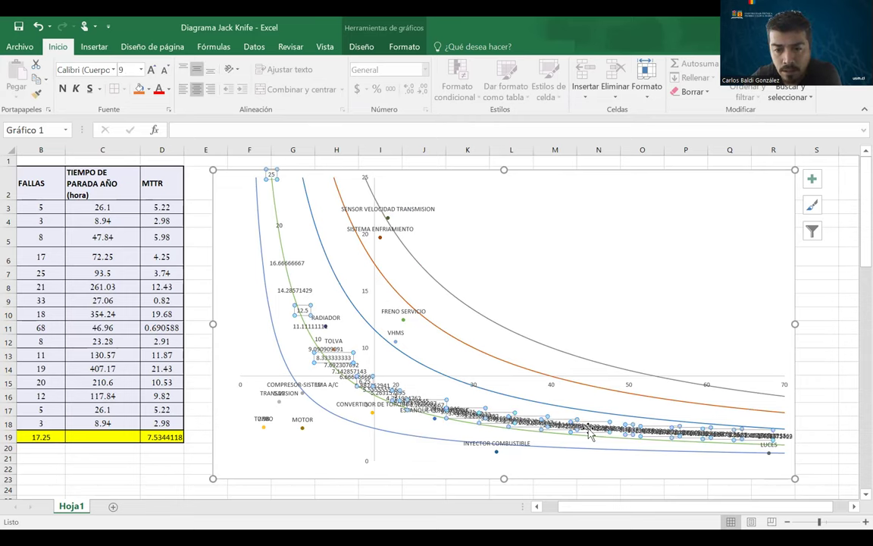
key(Delete)
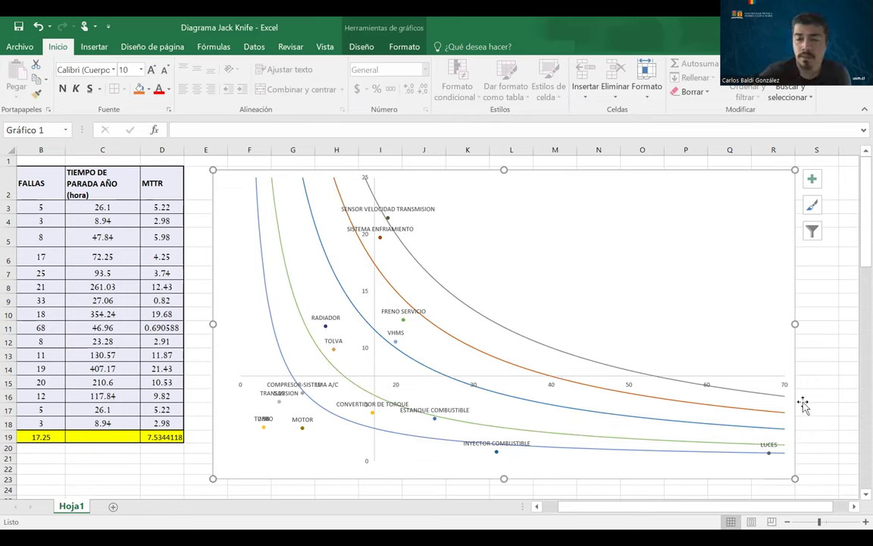
click(849, 369)
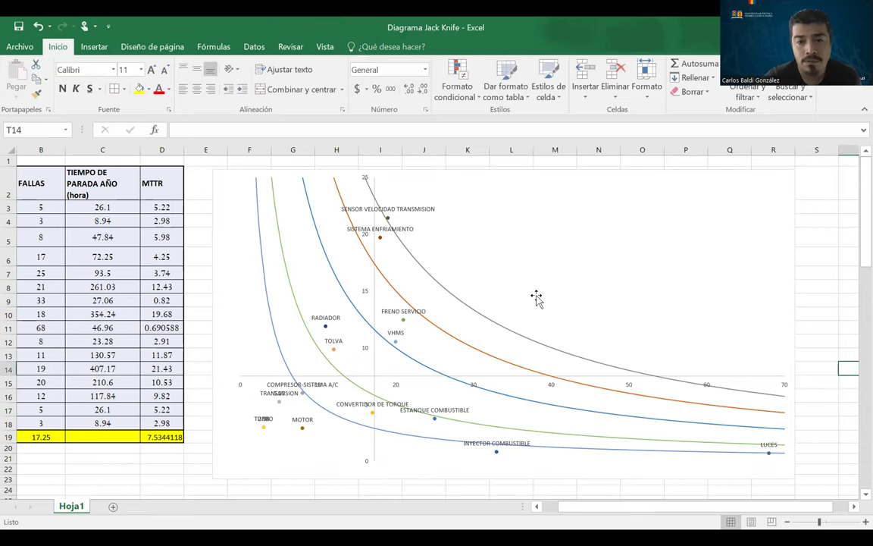
- Resize the Jack Knife chart from its corners so it spans columns E to R and rows 1 to 24
scroll(537, 298, right, 1)
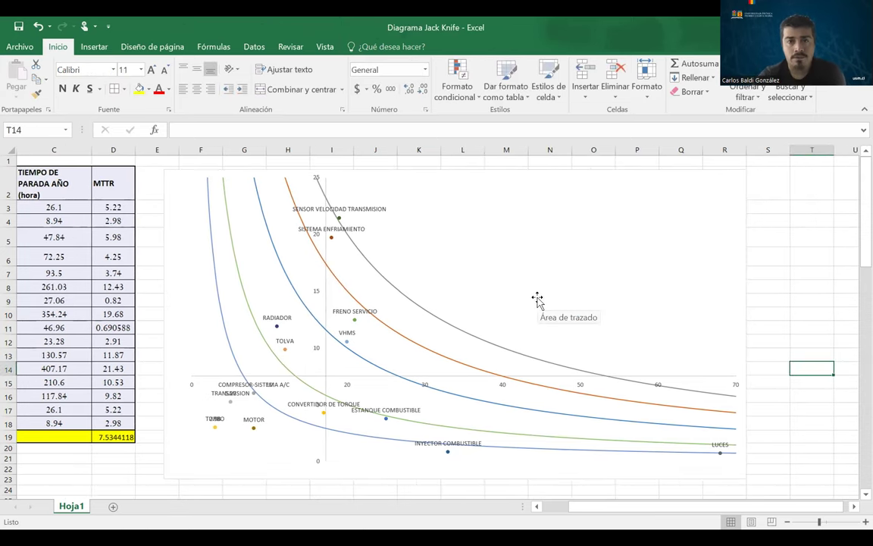
scroll(537, 297, right, 1)
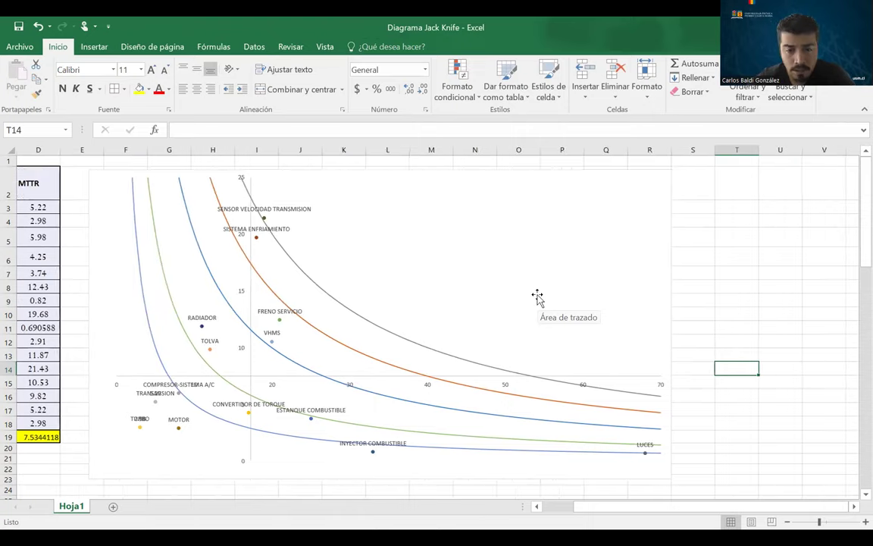
click(666, 474)
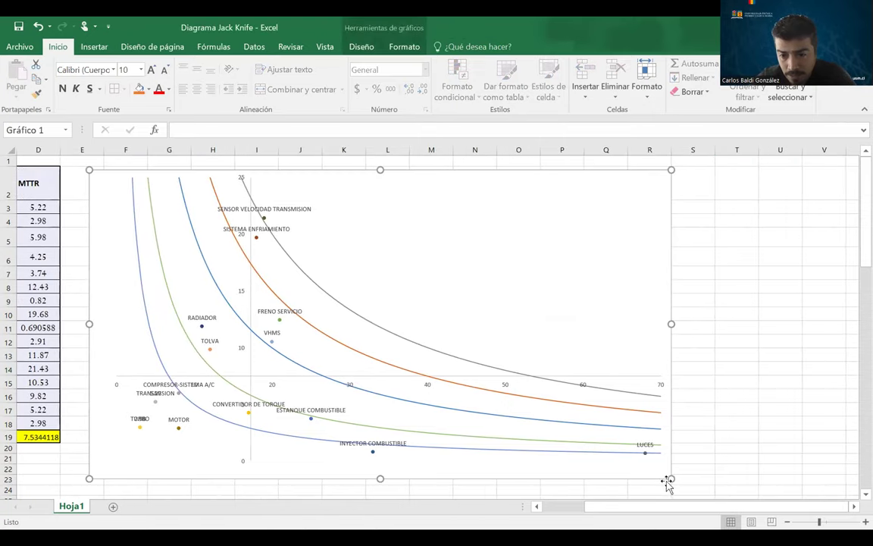
drag(672, 479, 648, 494)
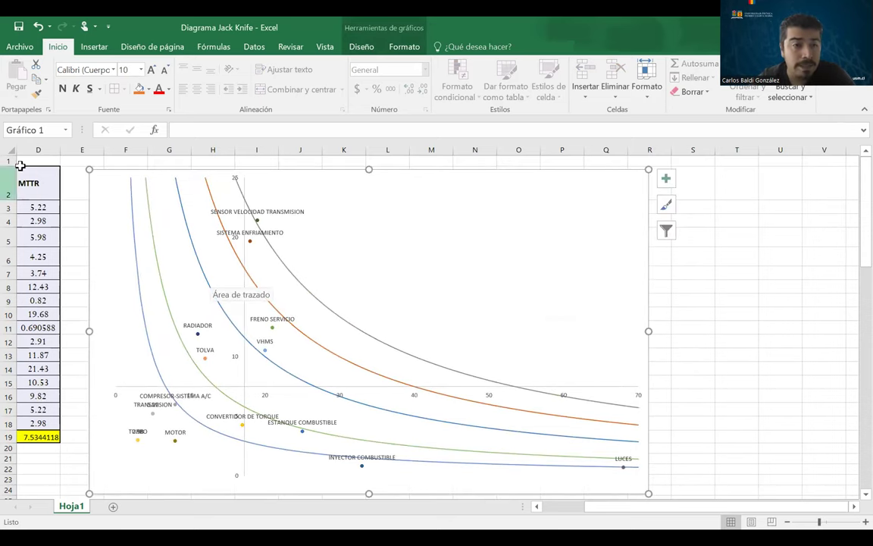
drag(90, 168, 74, 160)
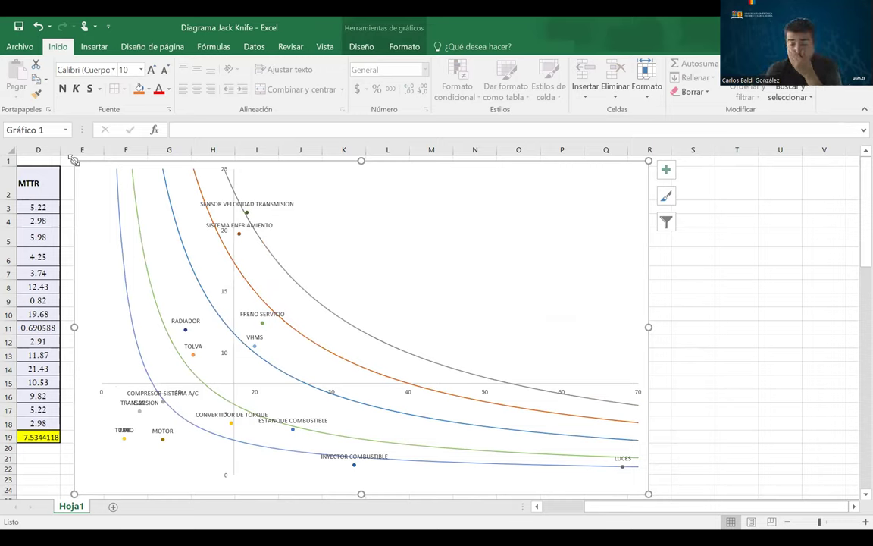
mouse_move(73, 161)
mouse_down()
mouse_move(120, 156)
mouse_move(341, 253)
mouse_move(72, 160)
mouse_up()
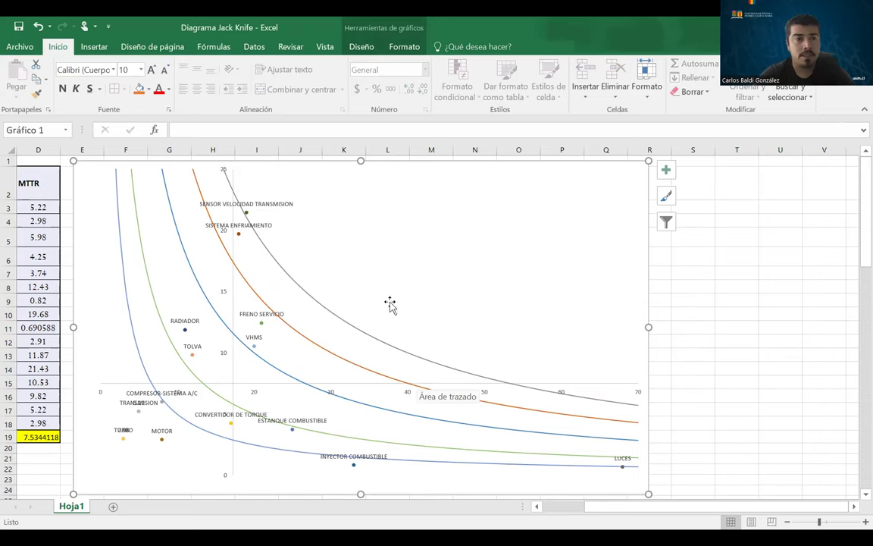
- Collapse the ribbon and narrow the Jack Knife chart slightly from its right edge
double_click(57, 46)
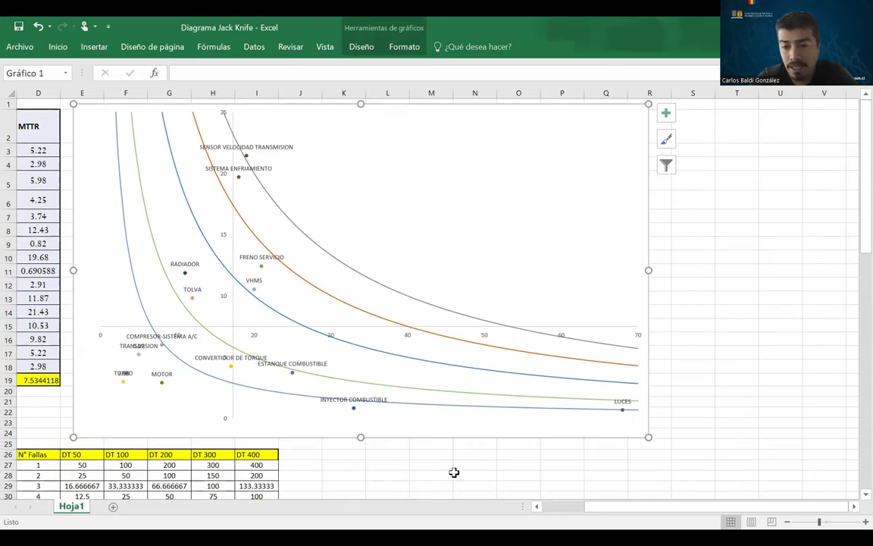
scroll(556, 297, down, 1)
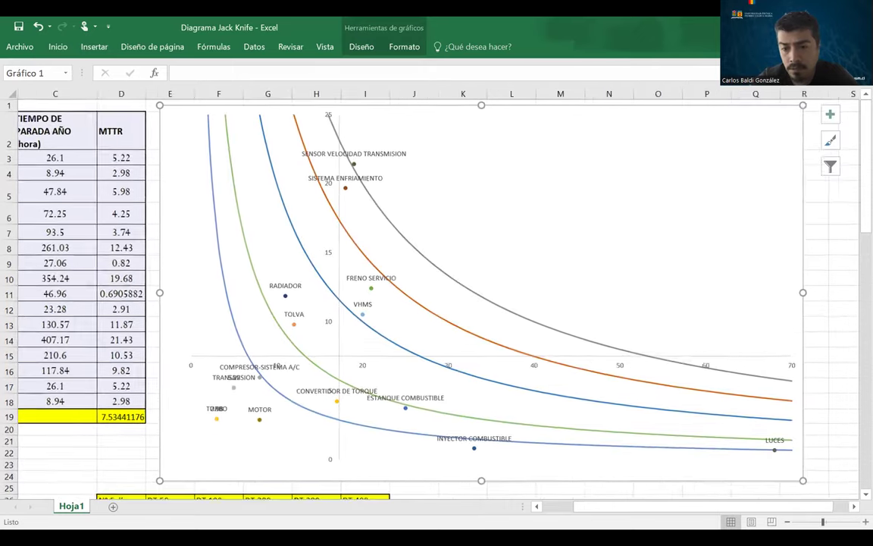
scroll(541, 327, up, 2)
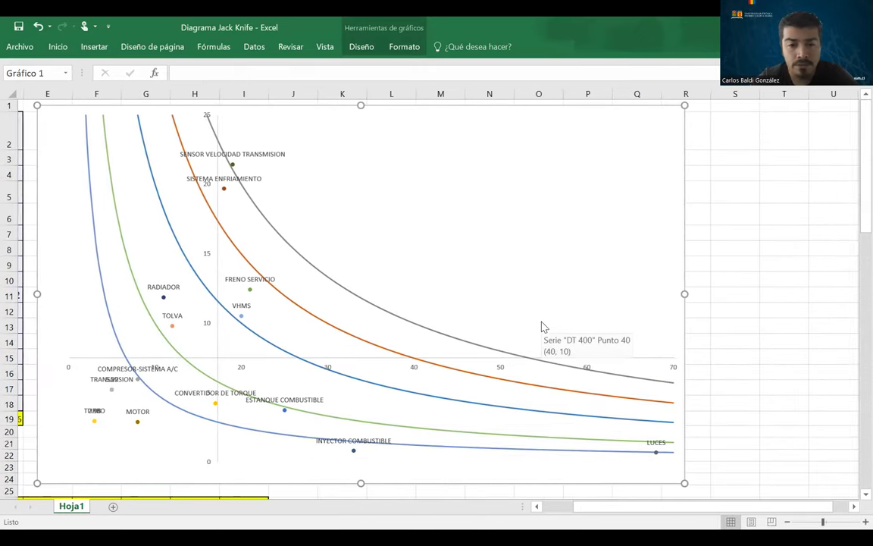
scroll(542, 327, right, 1)
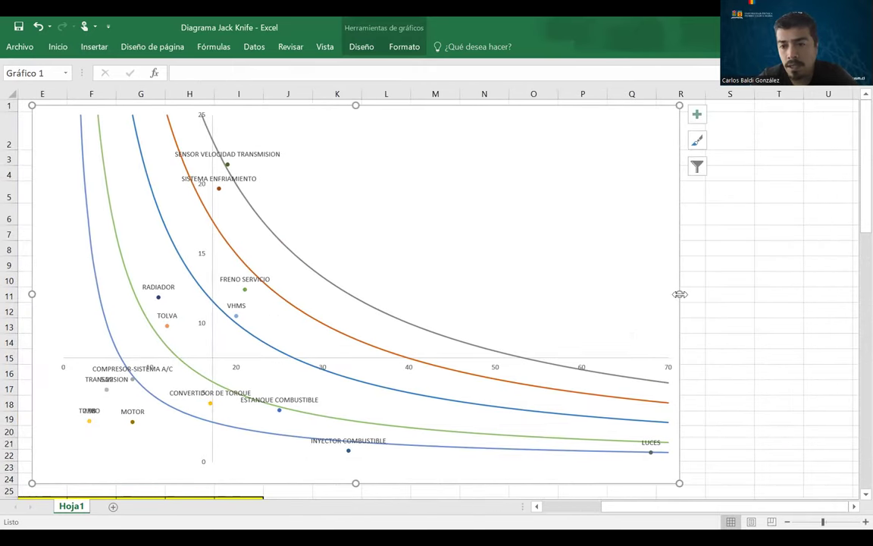
drag(678, 294, 670, 293)
click(725, 351)
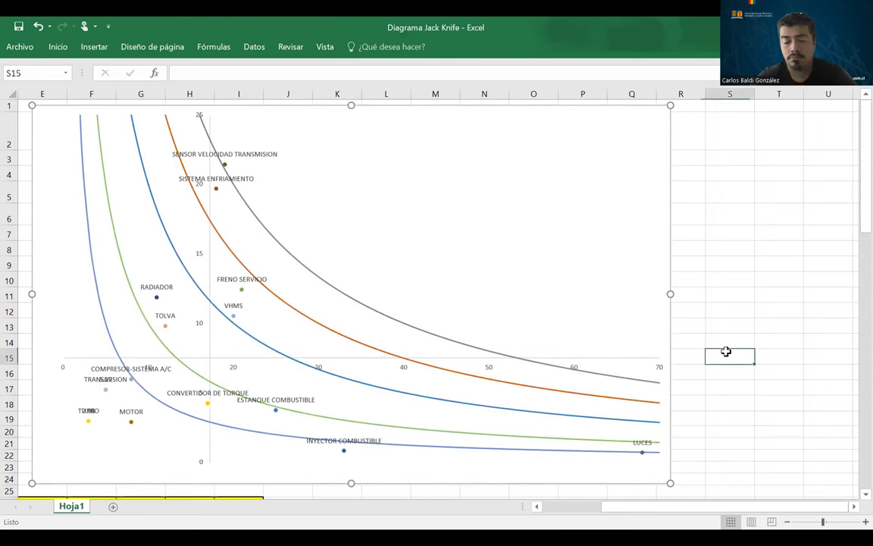
right_click(726, 355)
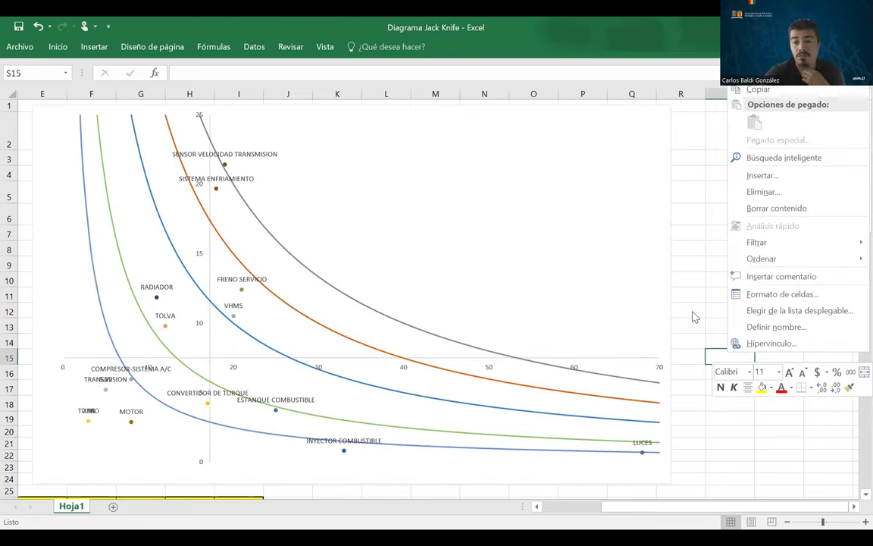
key(Escape)
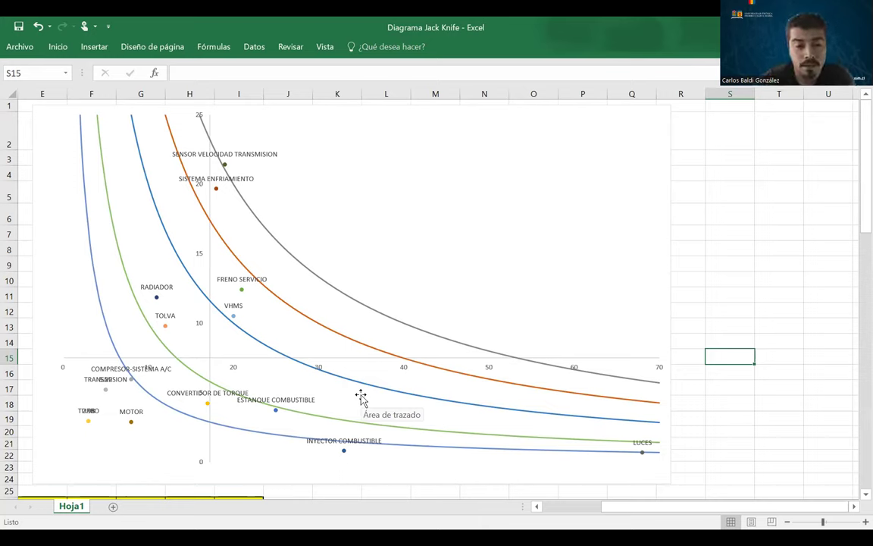
- Open the formatting options of the chart's vertical axis and apply a base 10 logarithmic scale to it
click(403, 370)
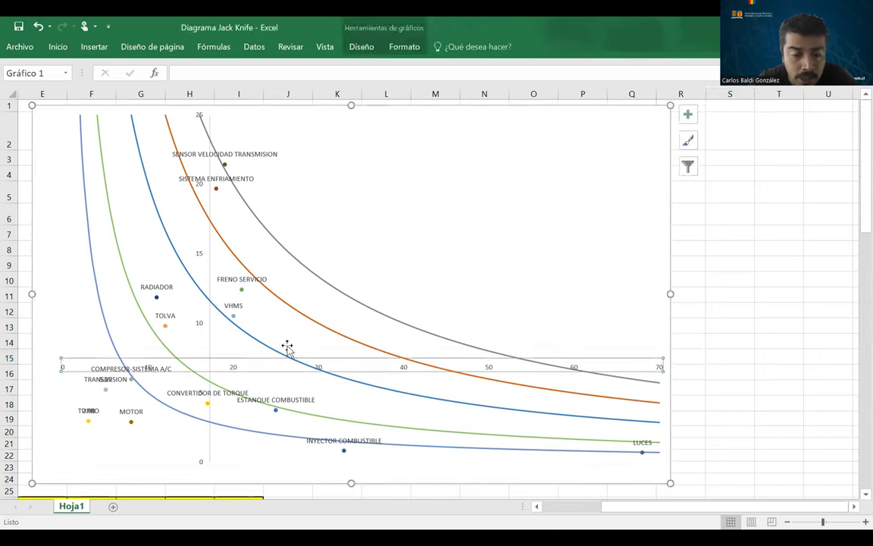
click(195, 322)
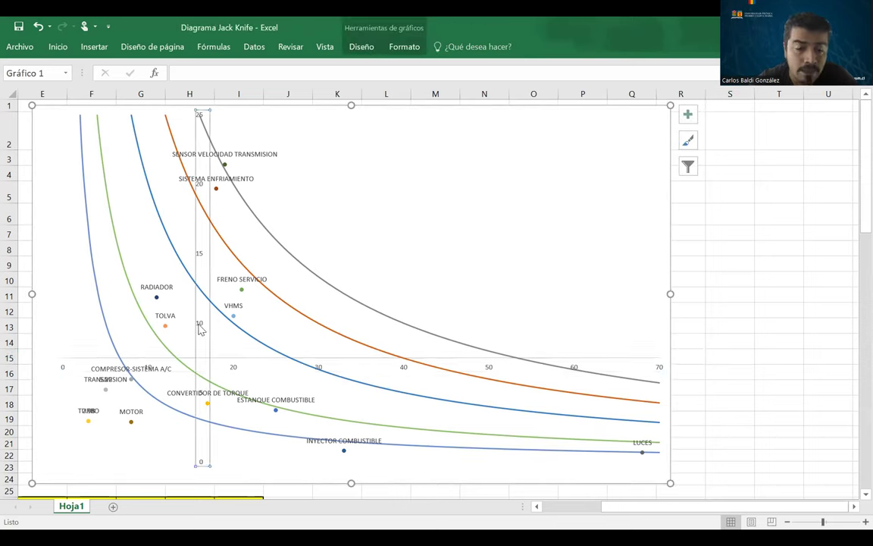
click(364, 364)
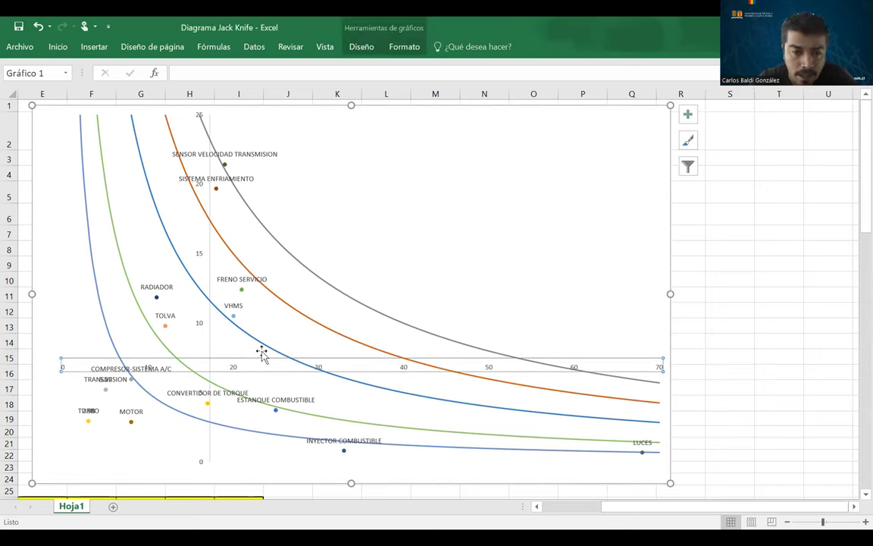
click(202, 328)
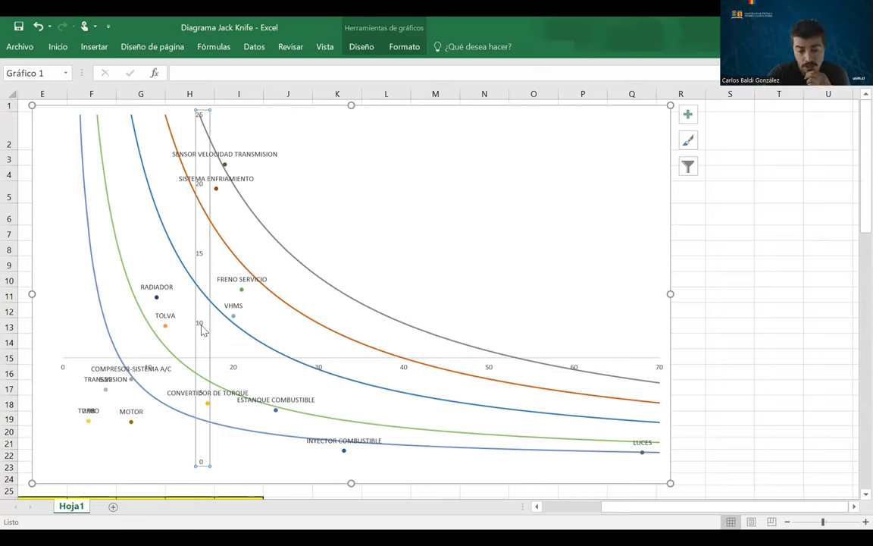
right_click(203, 331)
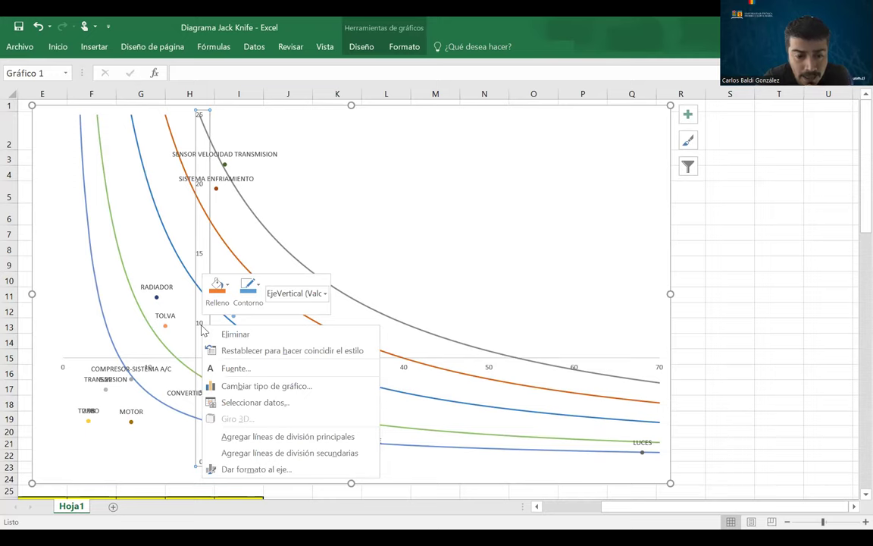
click(282, 470)
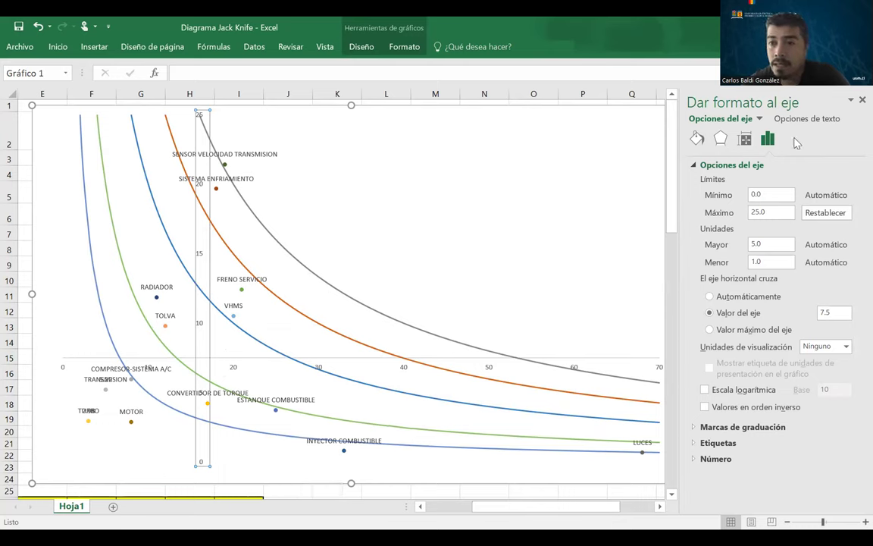
click(705, 390)
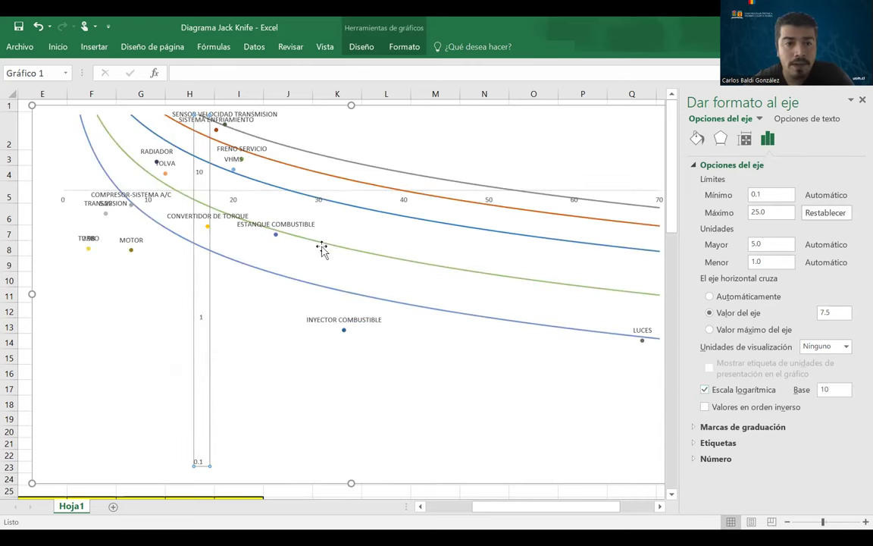
- Apply a base 10 logarithmic scale to the chart's horizontal axis
click(402, 201)
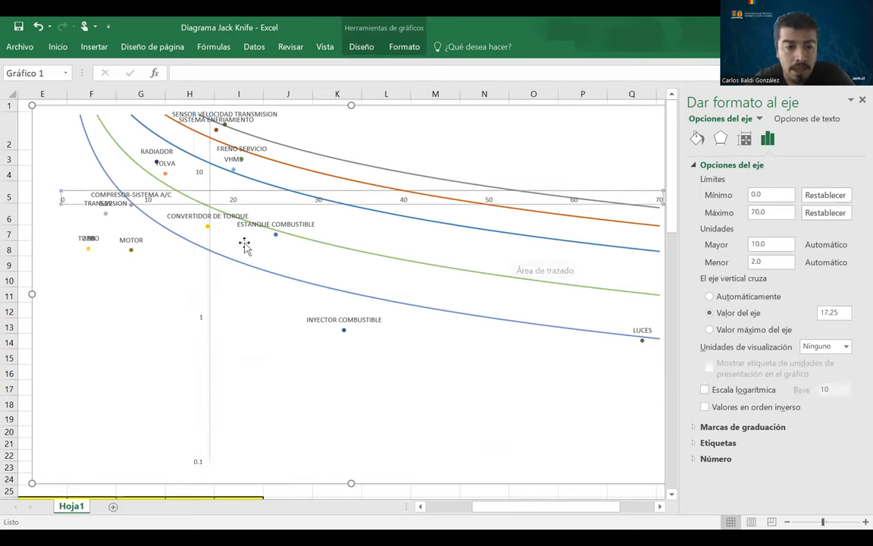
click(199, 317)
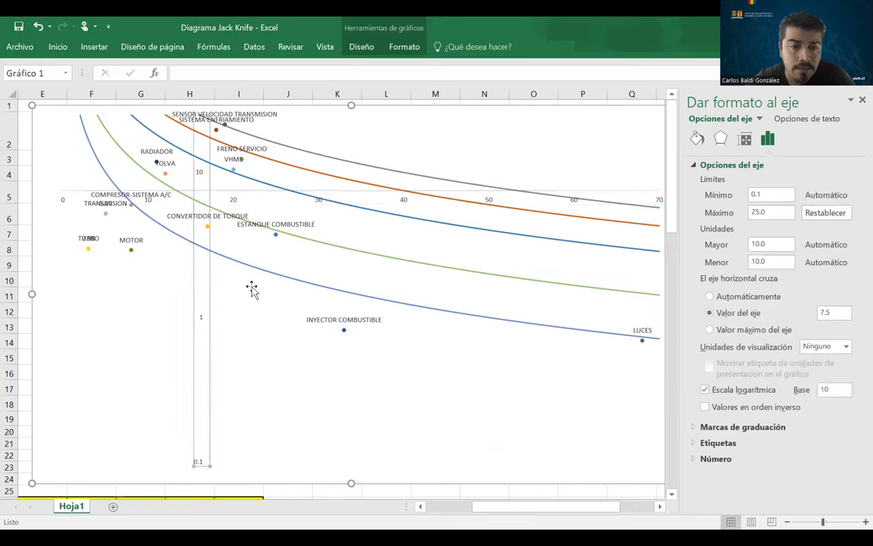
click(403, 202)
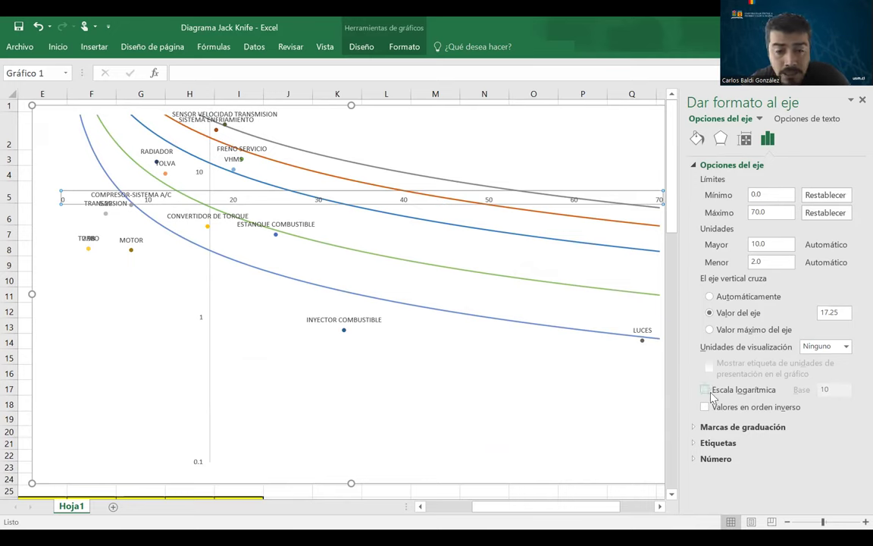
click(705, 389)
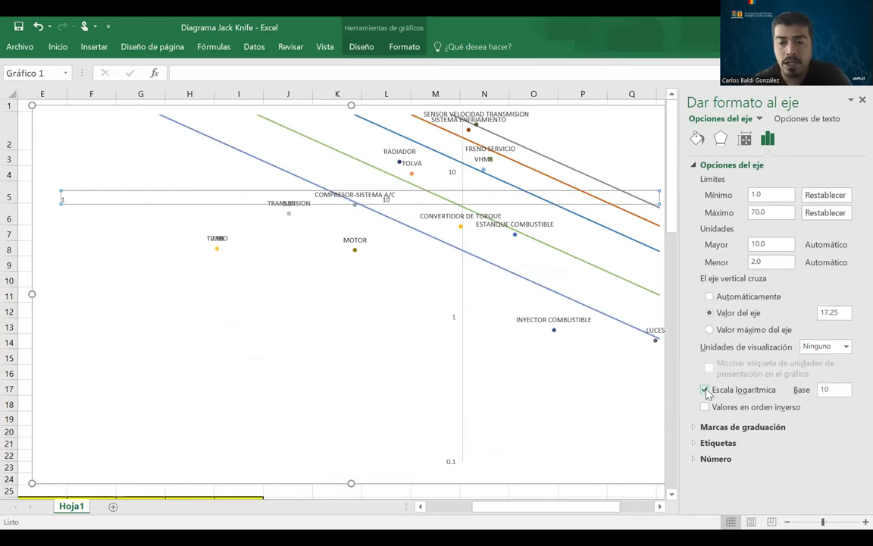
- Set the vertical axis minimum to 0.5 and close the axis formatting options
scroll(546, 204, right, 2)
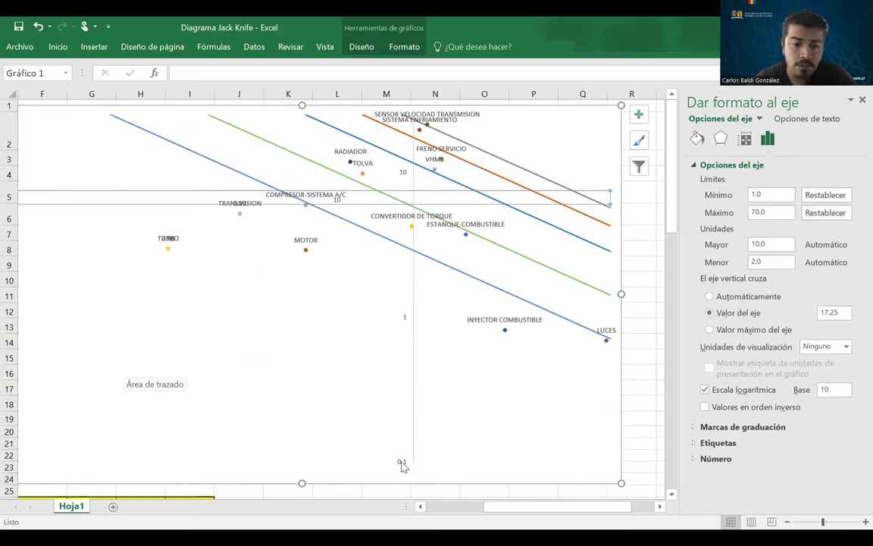
click(404, 322)
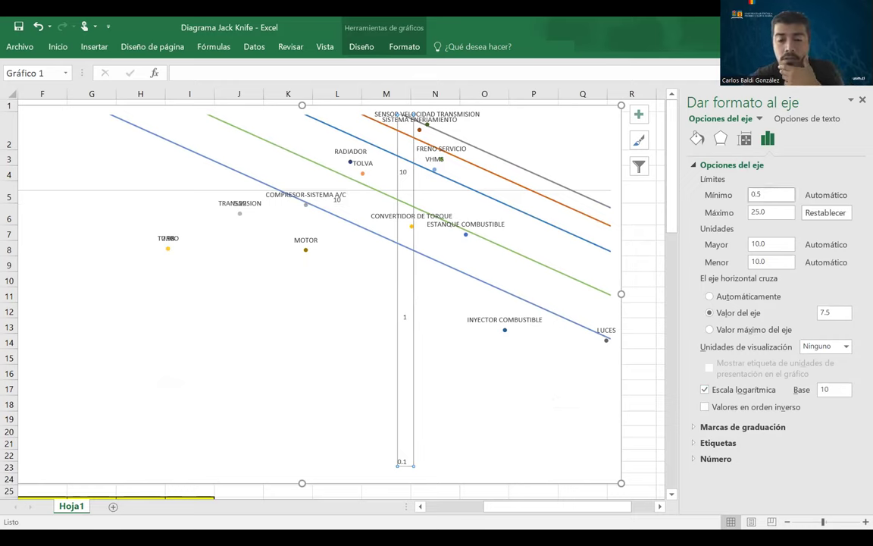
key(Return)
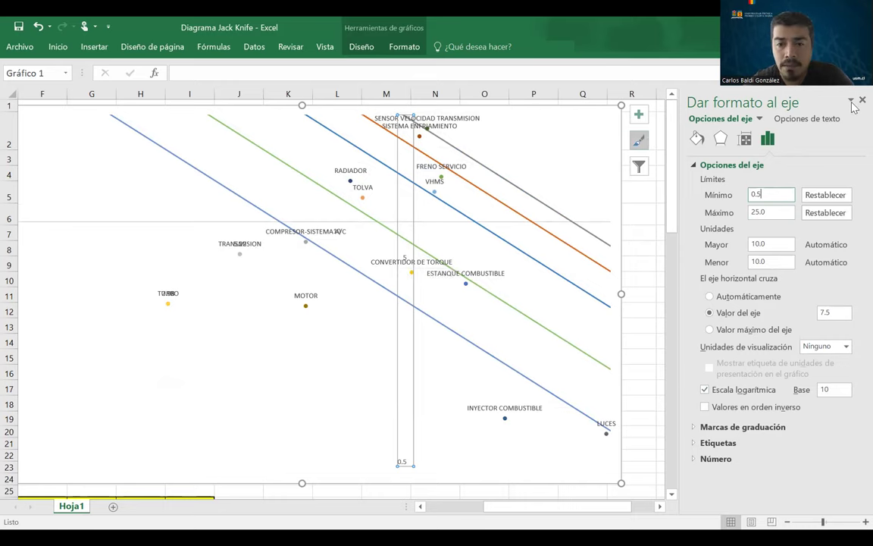
key(Escape)
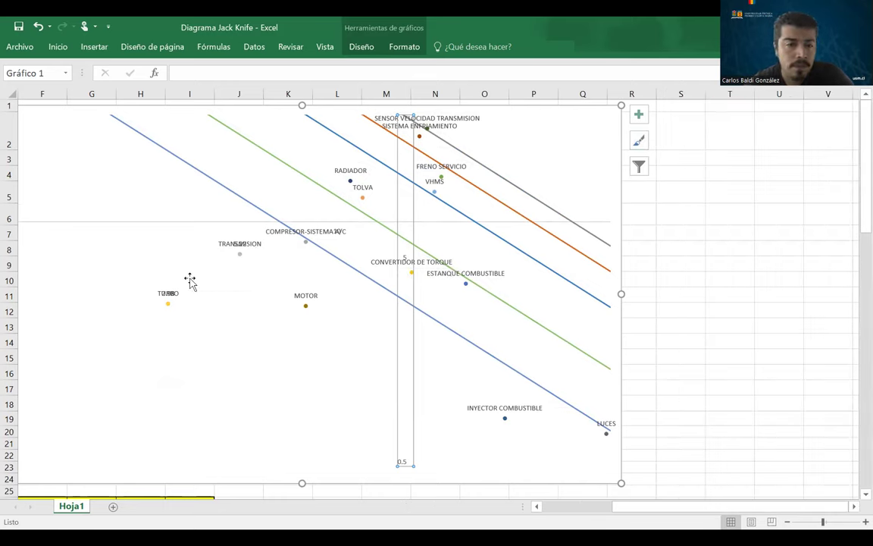
right_click(135, 258)
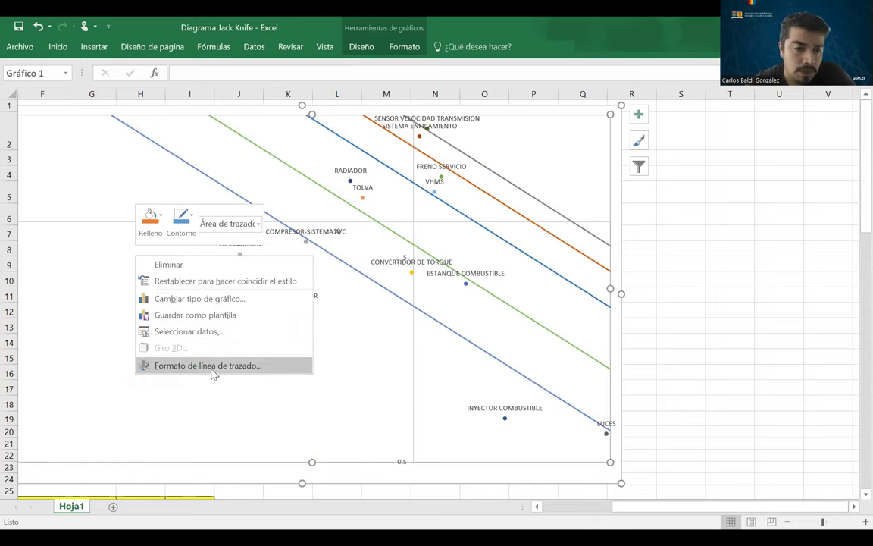
click(607, 239)
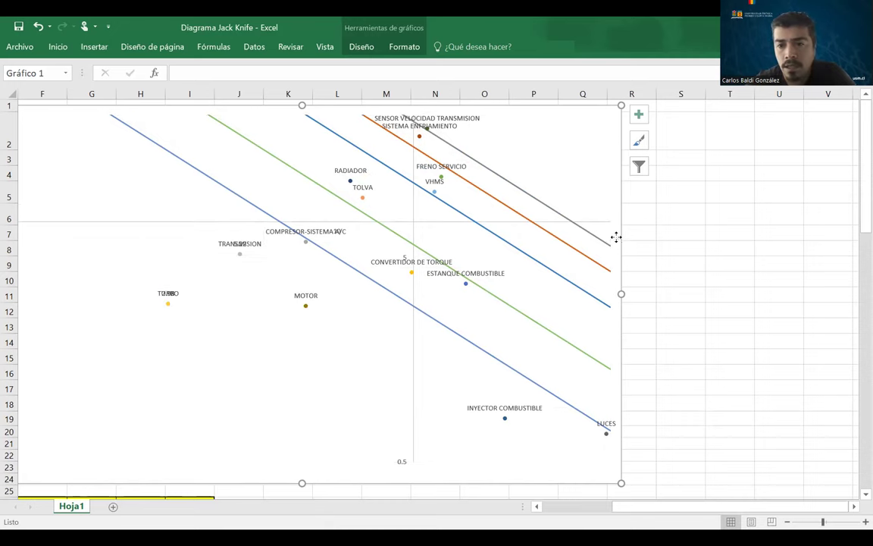
drag(616, 237, 618, 244)
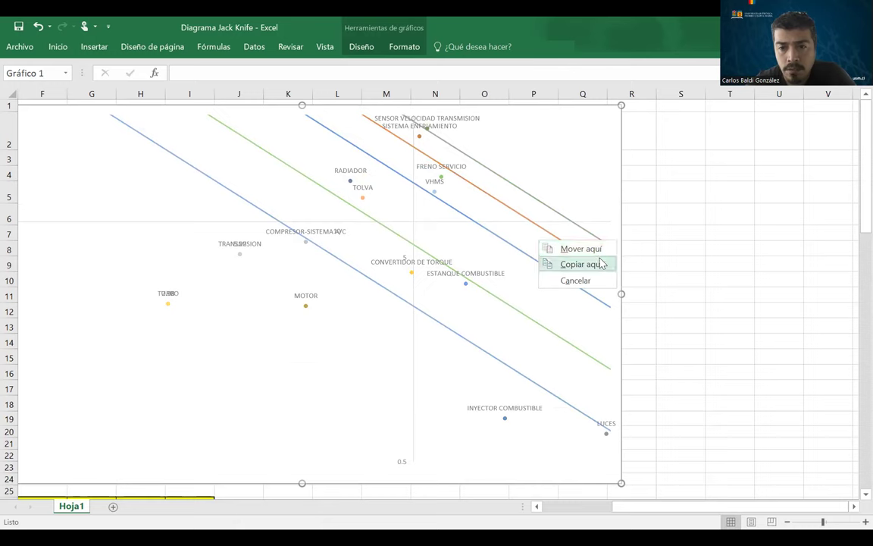
click(606, 266)
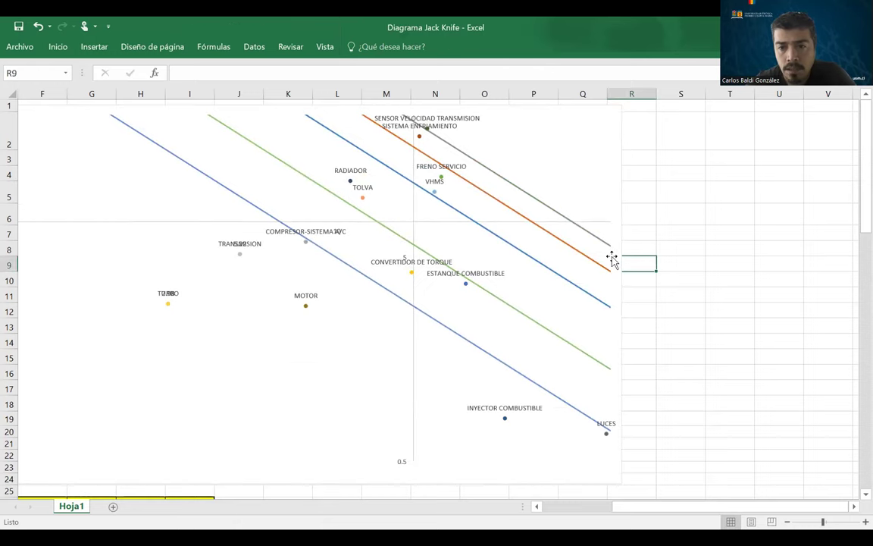
- Move the Jack Knife chart to a new chart sheet named Gráfico1 and show that sheet
click(618, 256)
right_click(617, 253)
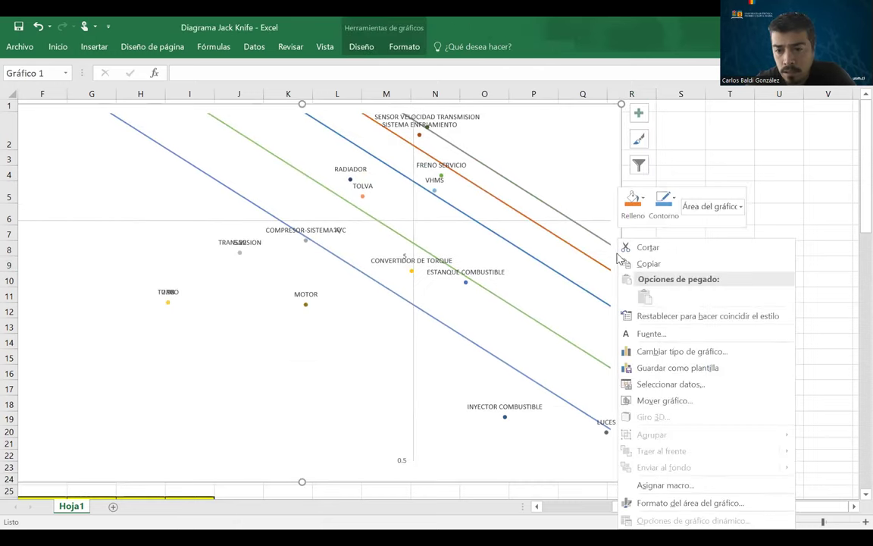
click(656, 401)
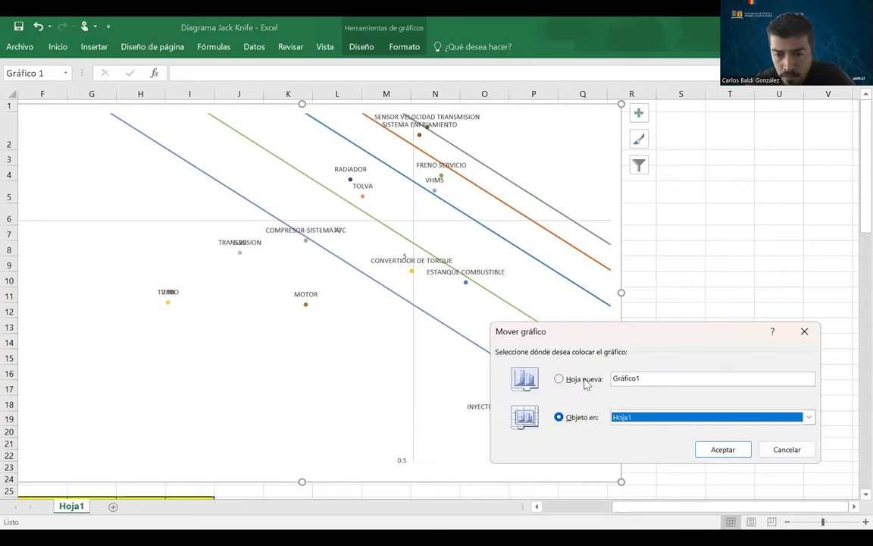
click(560, 379)
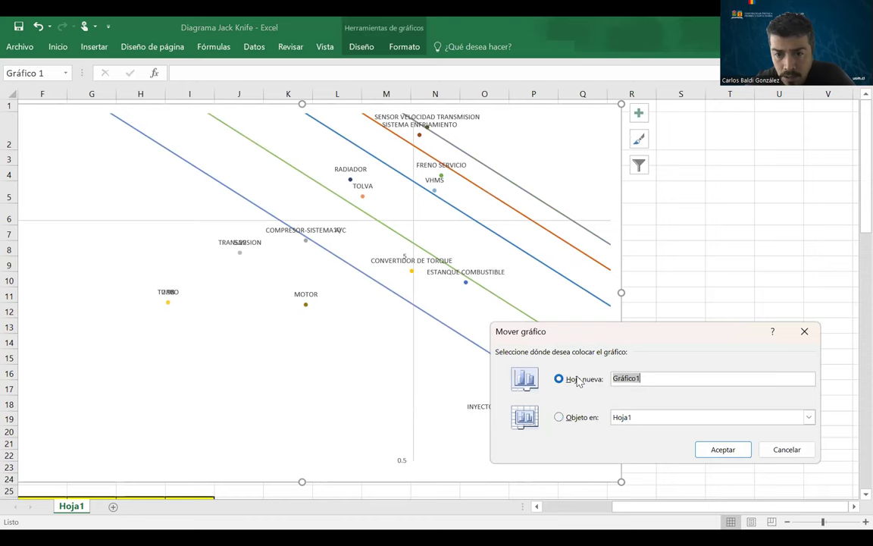
click(724, 450)
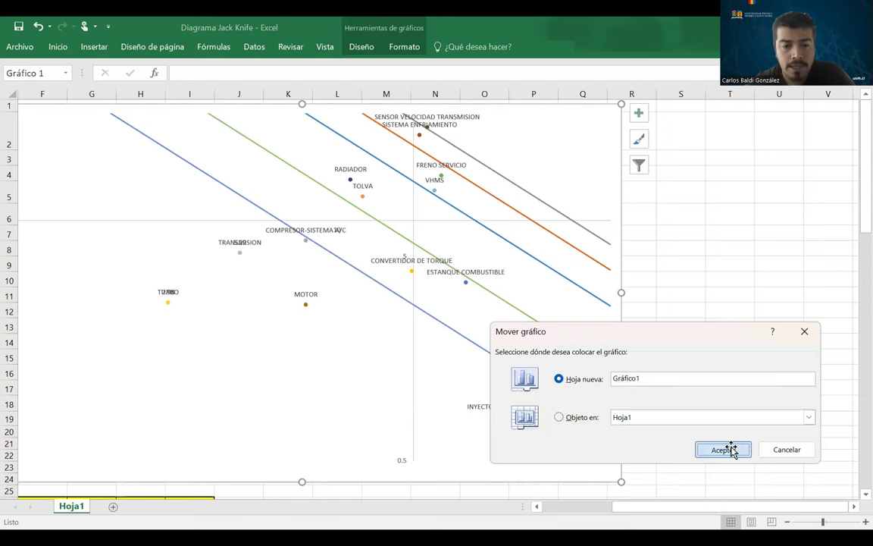
click(118, 507)
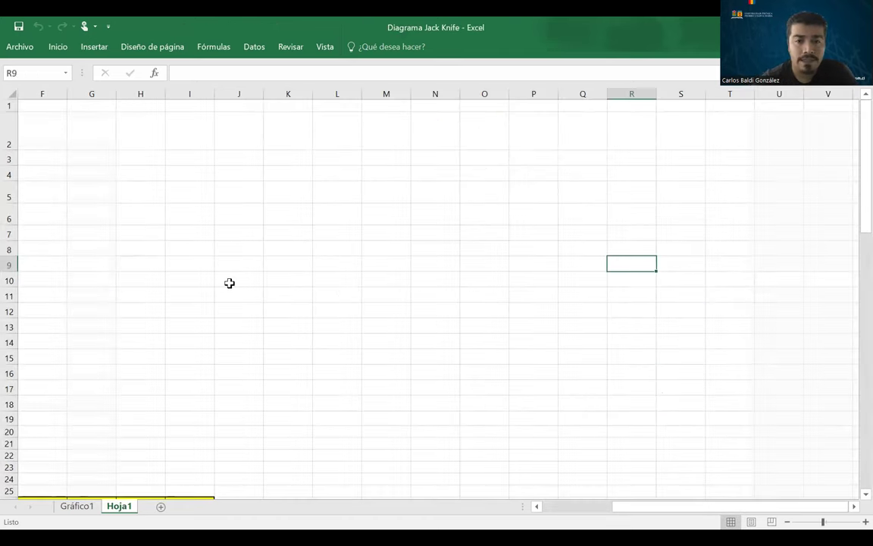
click(80, 506)
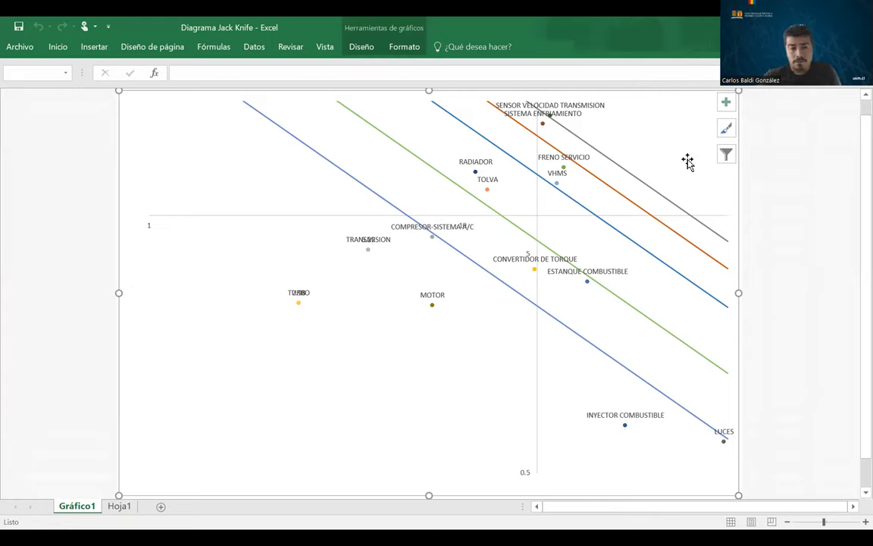
- Turn off the series name in the TURBO point's data label
click(297, 294)
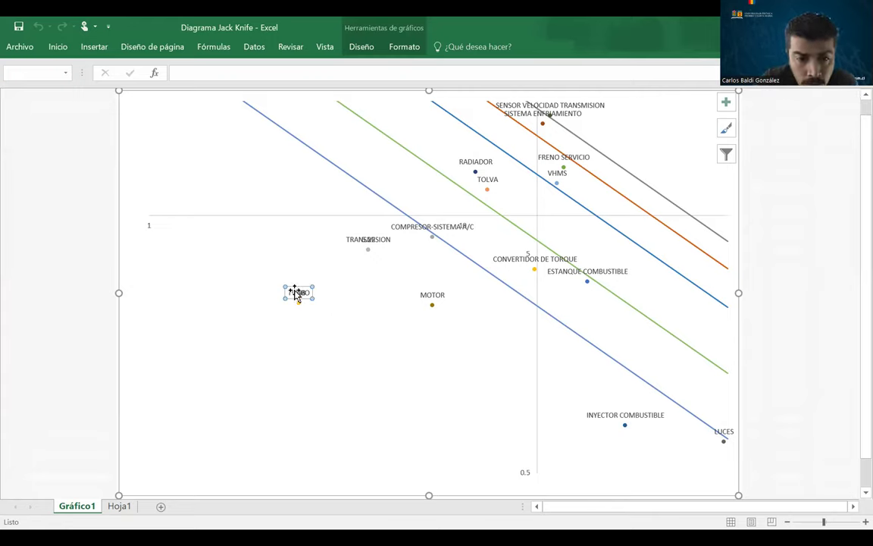
right_click(296, 294)
key(Escape)
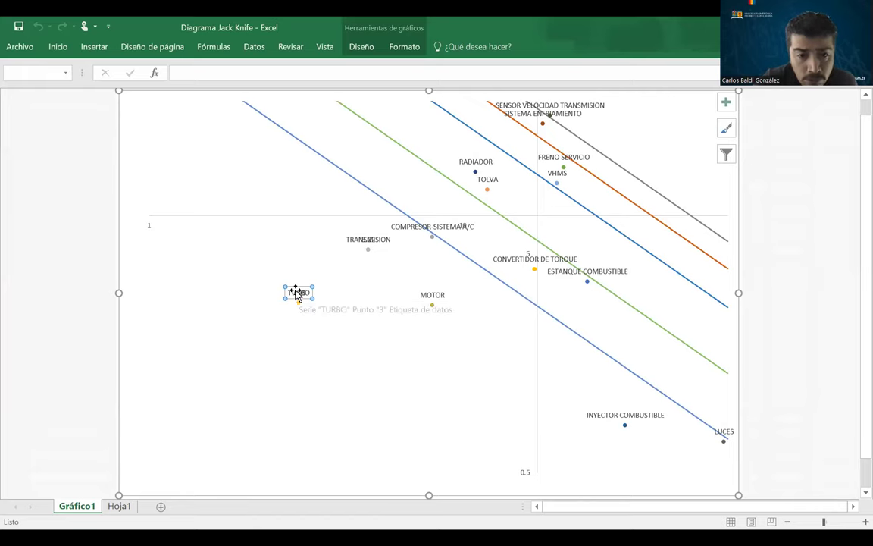
right_click(296, 294)
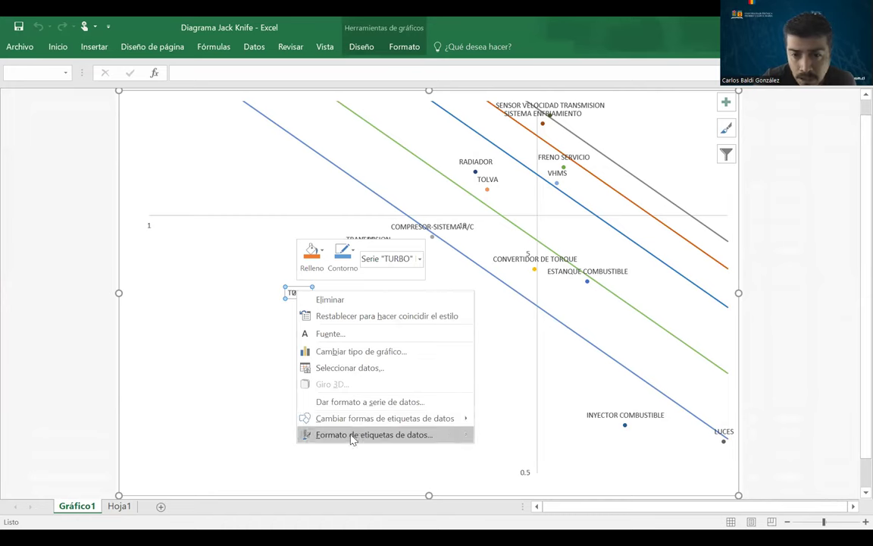
click(350, 434)
click(709, 245)
click(709, 212)
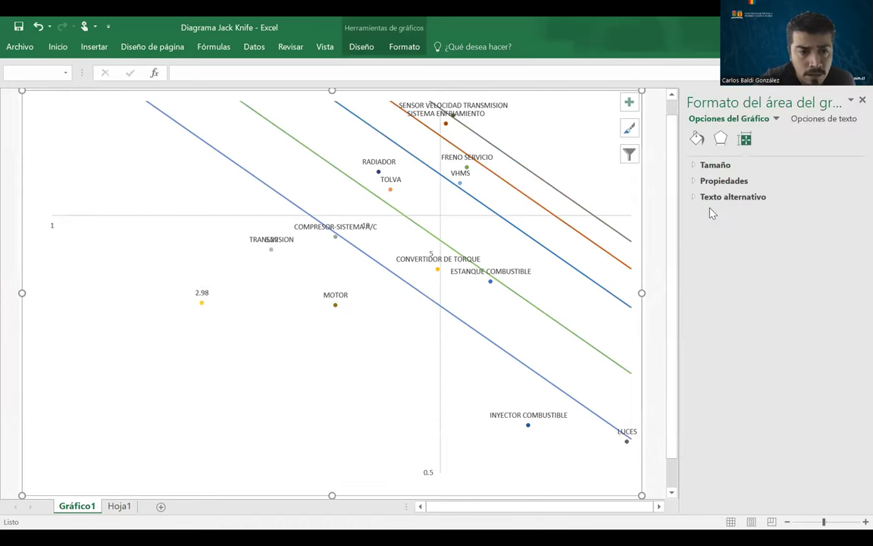
- Set the CABINA data label to show the series name without the Y value, and close the label formatting options
click(198, 294)
right_click(198, 294)
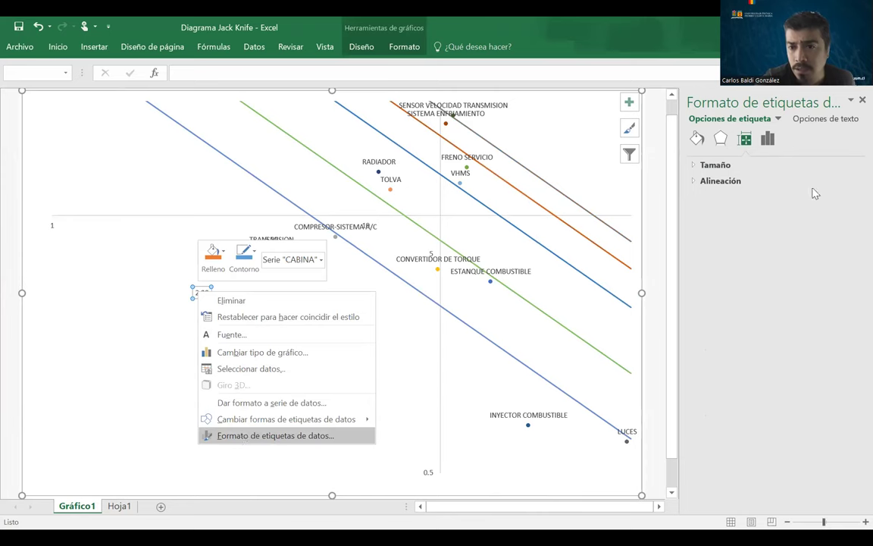
click(726, 213)
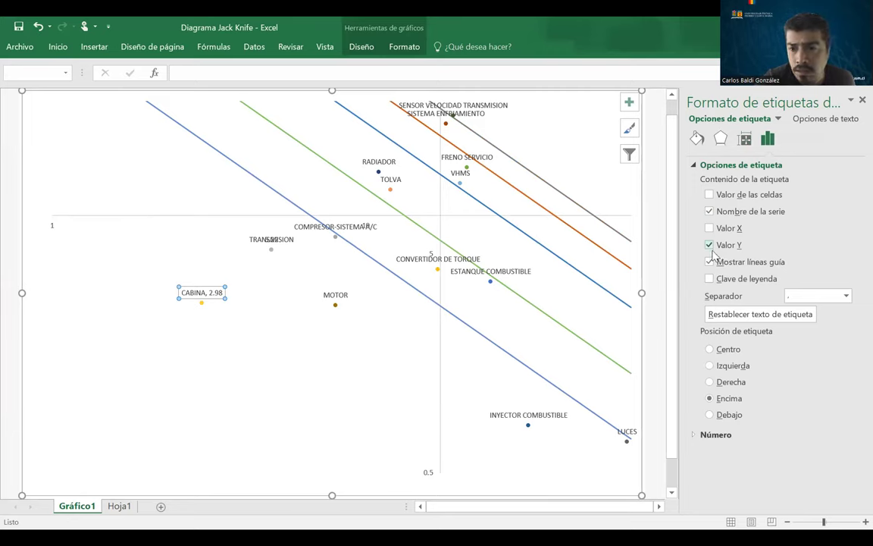
click(78, 374)
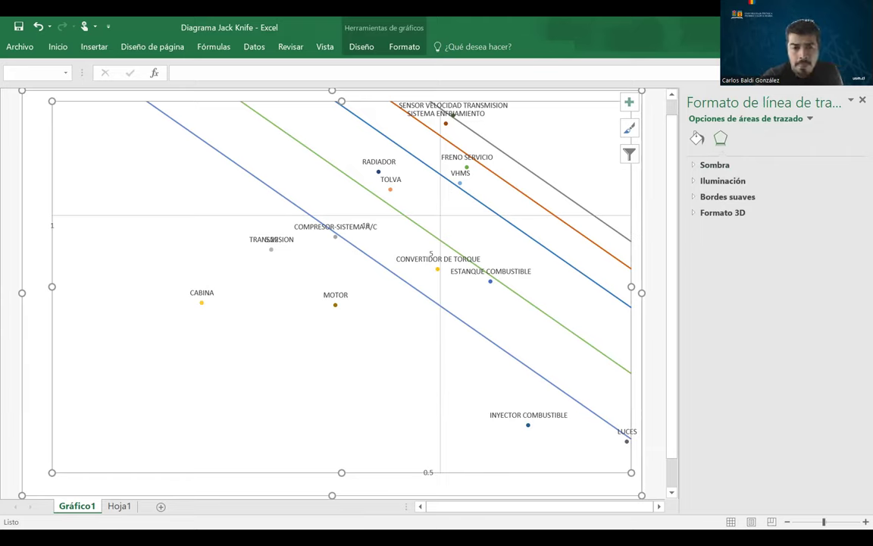
key(Escape)
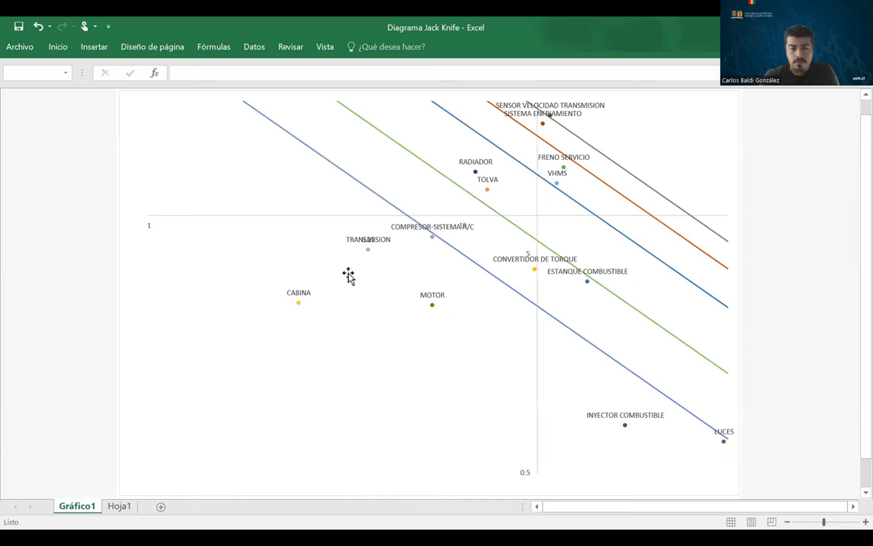
- Compare the CABINA and TURBO rows on sheet Hoja1 and set CABINA's number of failures in B4 to 2
click(294, 305)
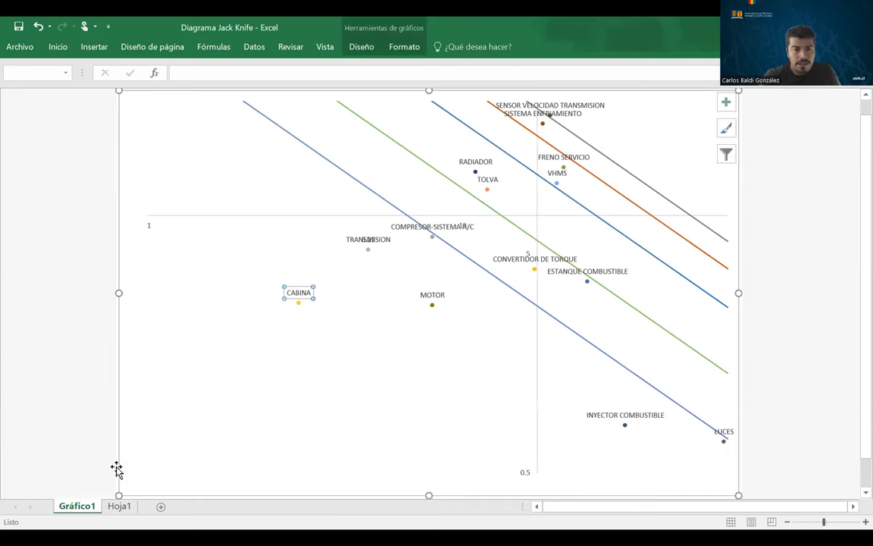
click(123, 506)
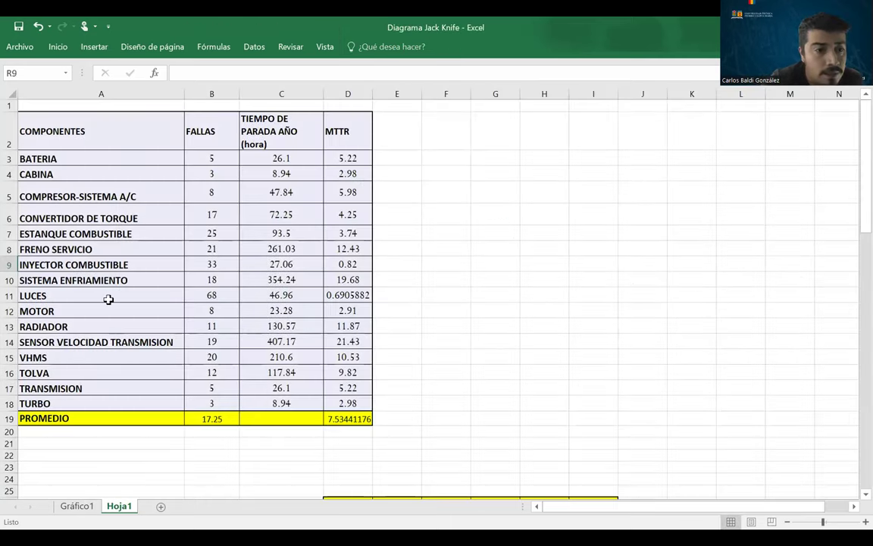
click(60, 175)
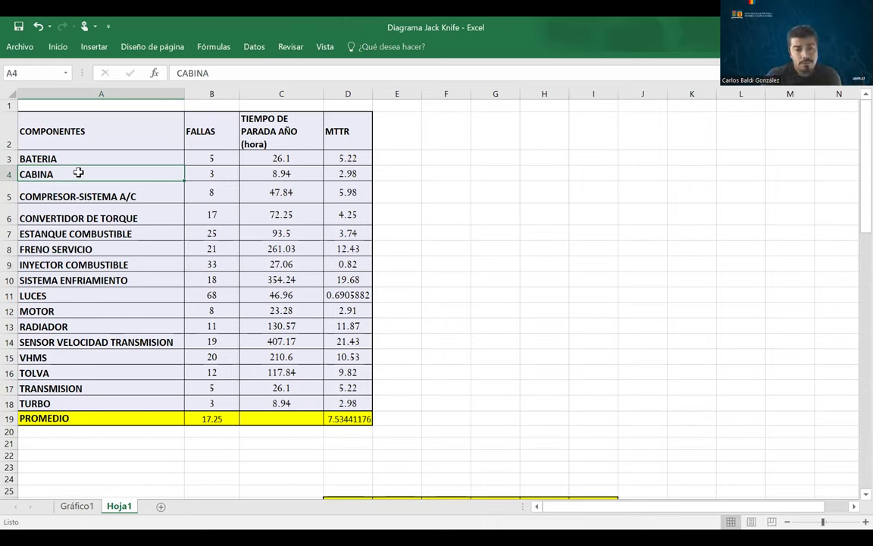
shift+click(282, 171)
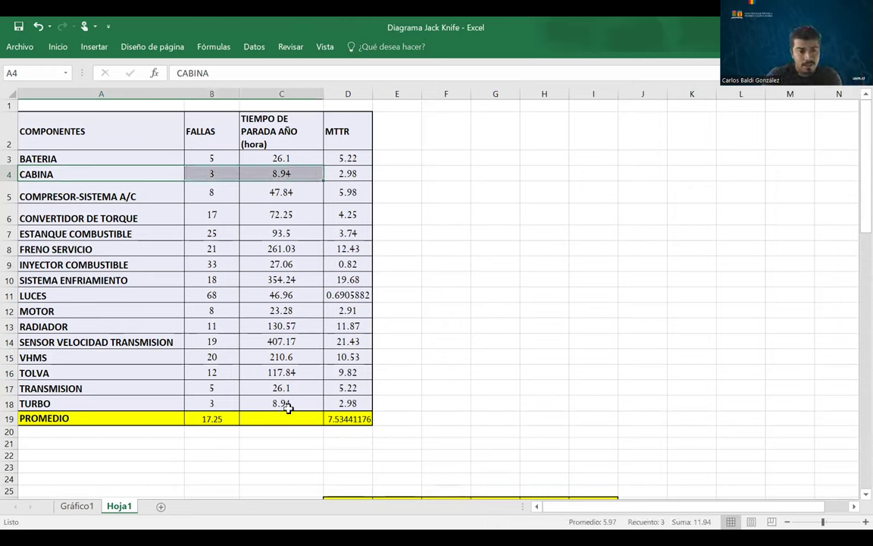
drag(288, 408, 95, 408)
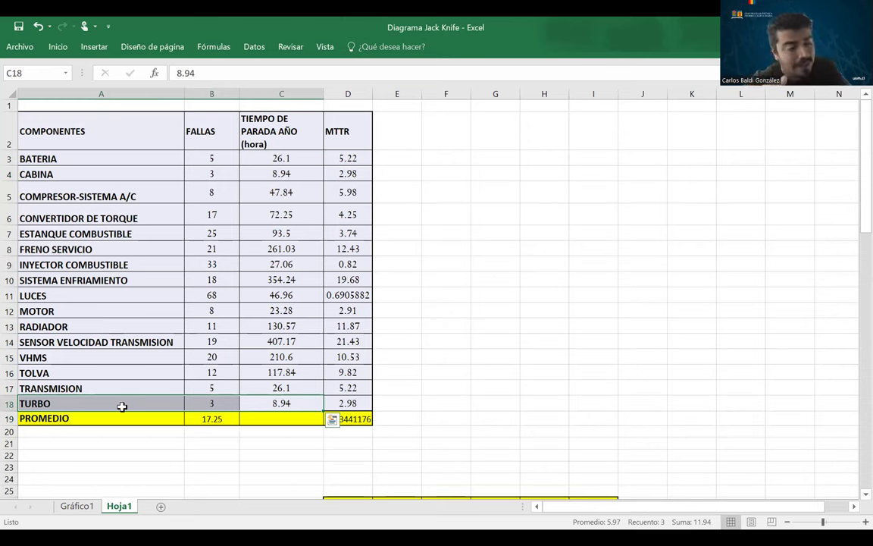
drag(121, 407, 102, 163)
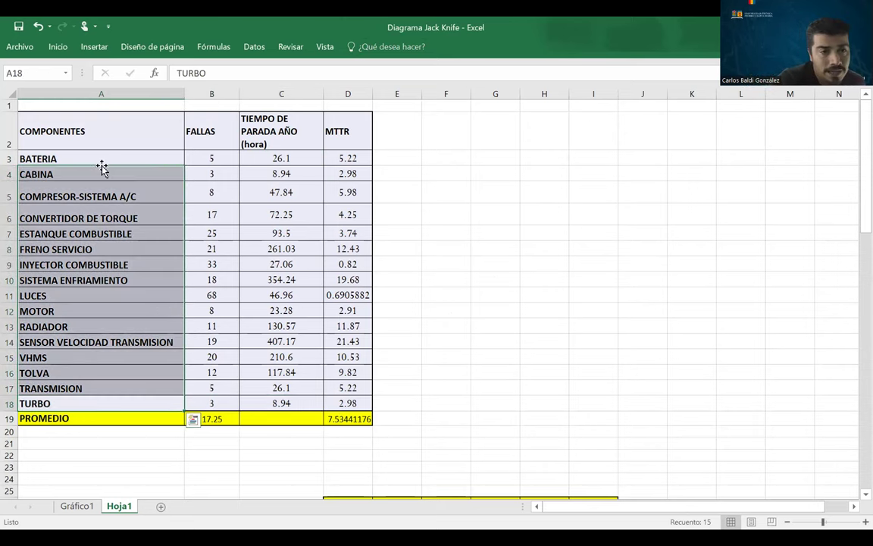
click(236, 172)
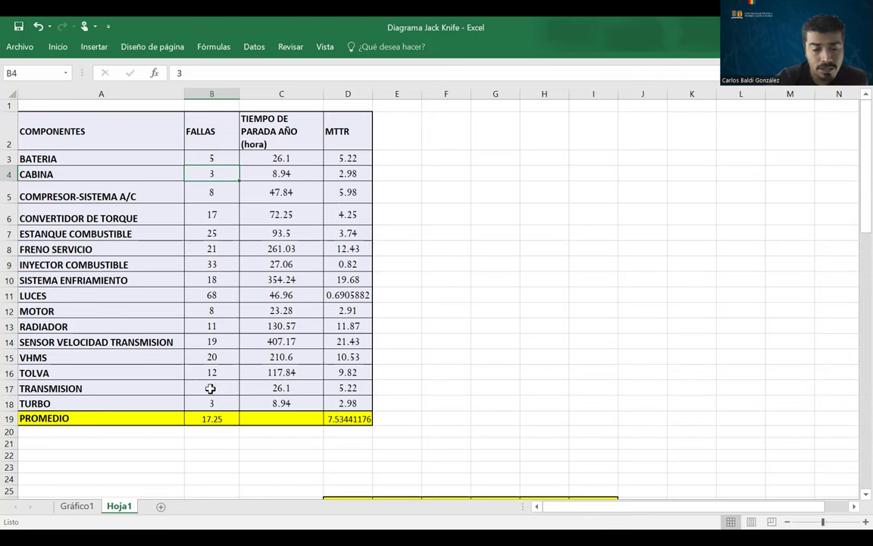
text(2)
key(Return)
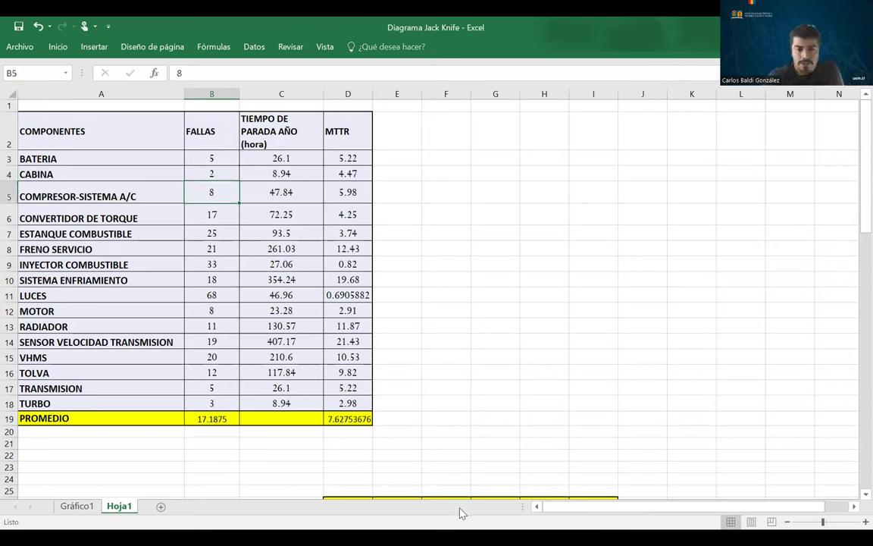
- Return to the Gráfico1 sheet and add a data label to the unlabelled TURBO point
click(76, 507)
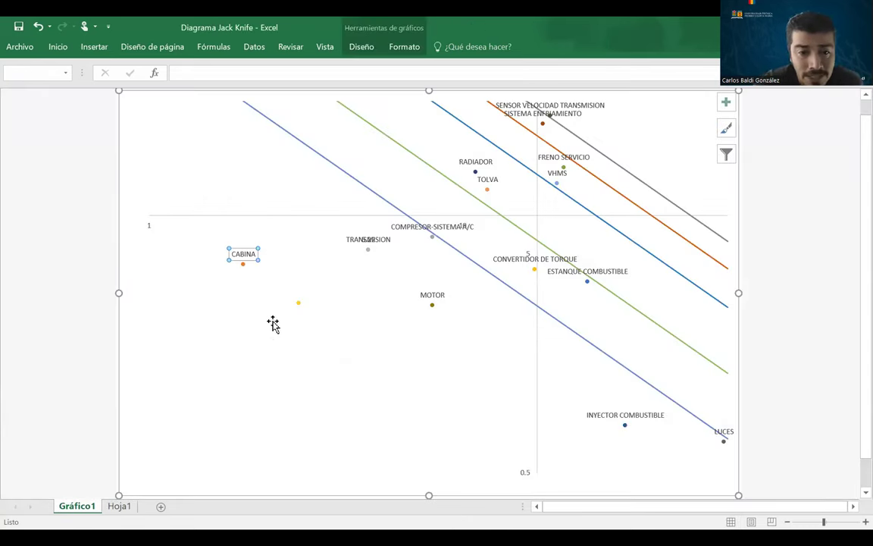
click(298, 304)
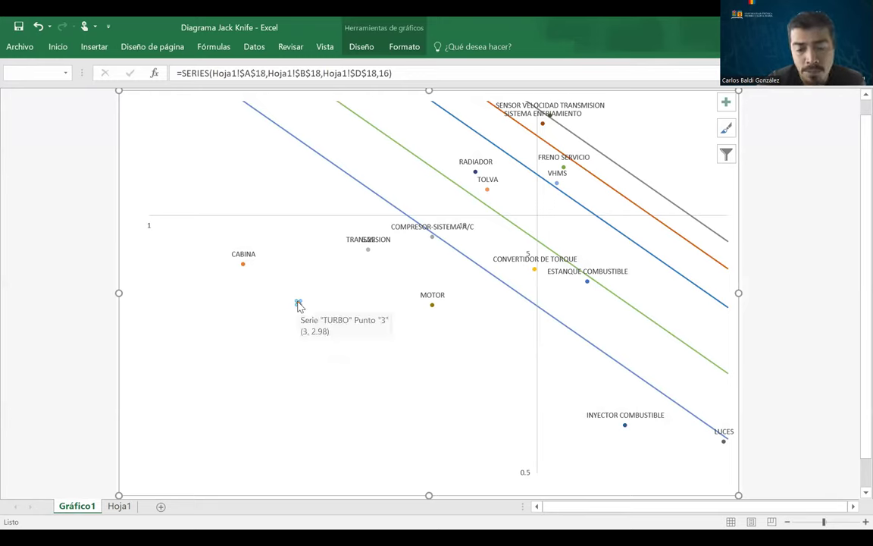
right_click(299, 304)
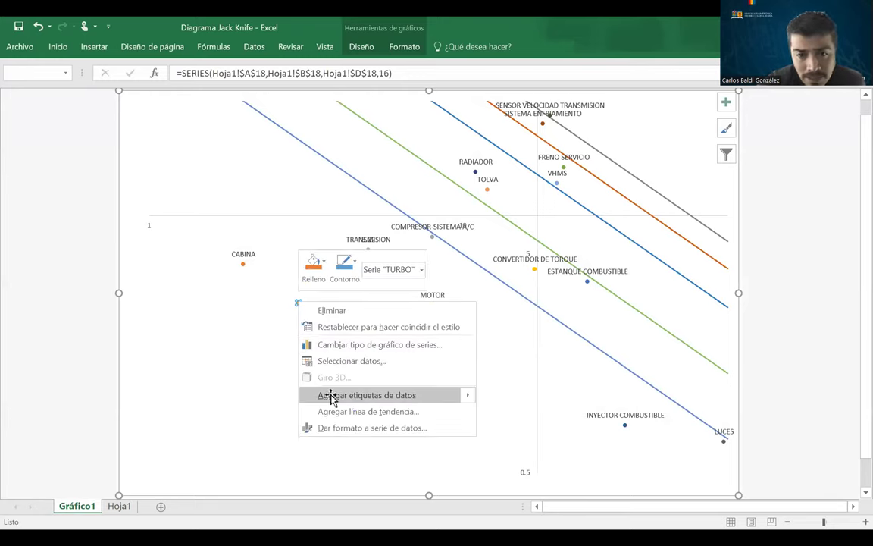
click(331, 399)
- Set the TURBO data label to show the series name without the Y value, and close the label formatting options
click(300, 294)
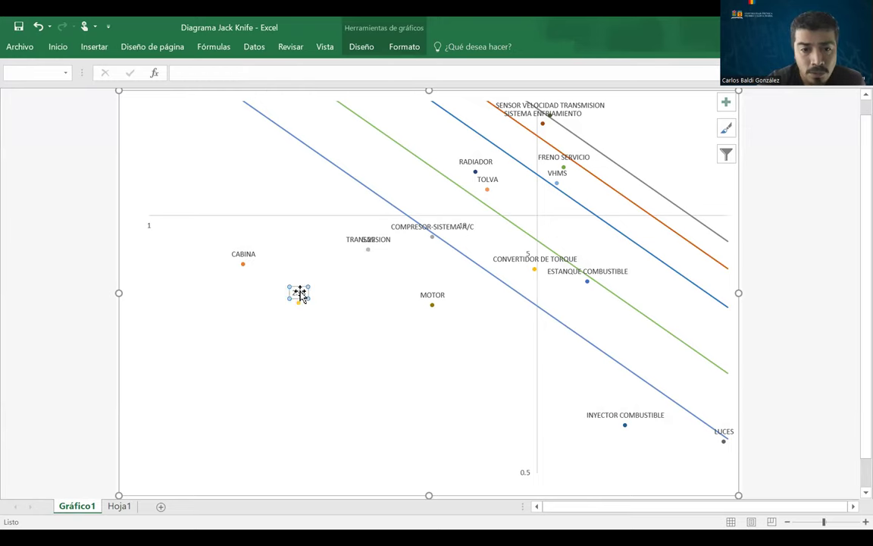
right_click(300, 294)
click(365, 436)
click(747, 211)
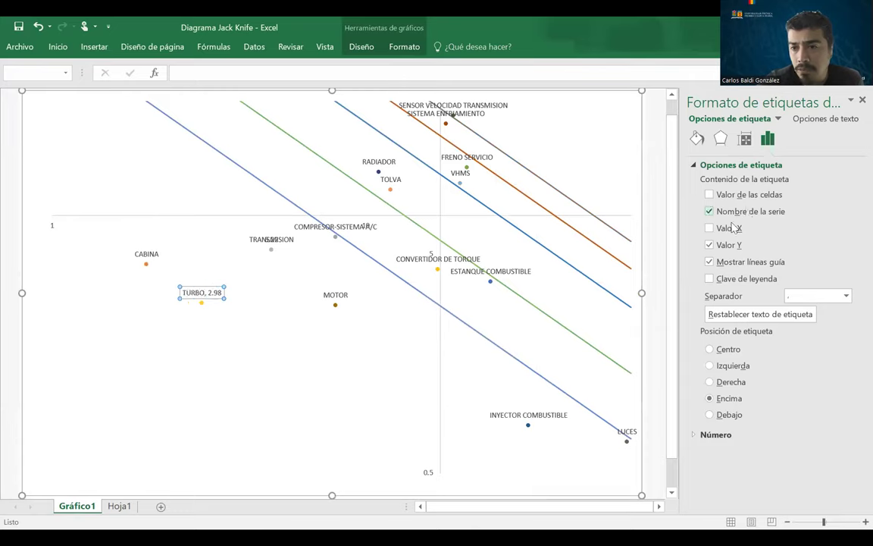
click(709, 245)
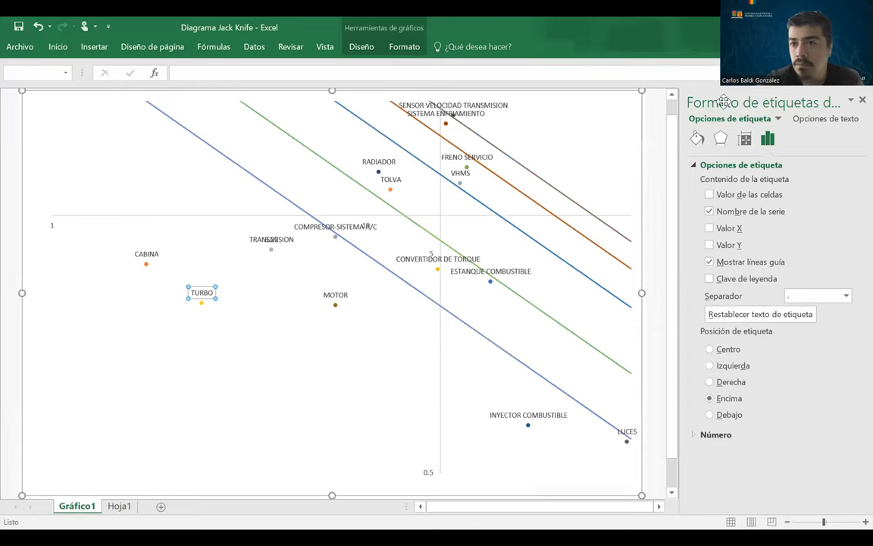
click(862, 99)
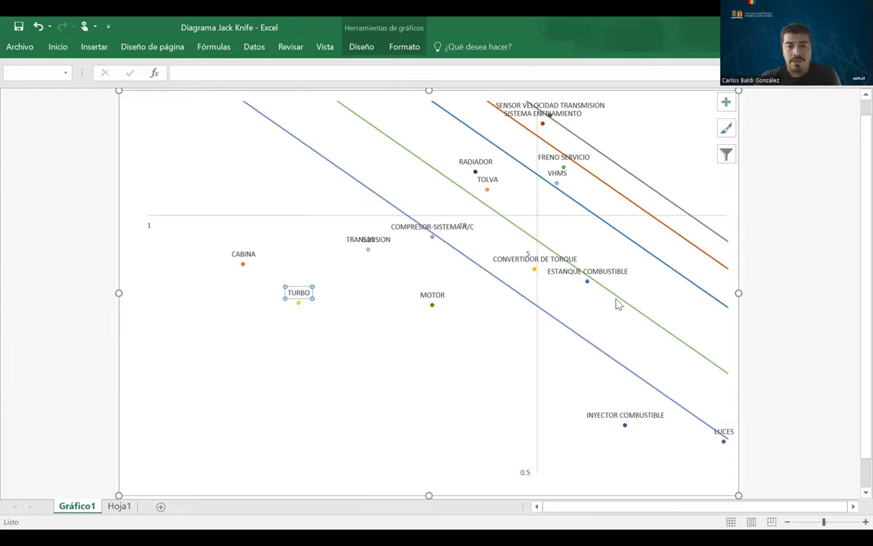
- Draw a freehand blue ink loop around the points in the chart's lower-left quadrant
click(97, 229)
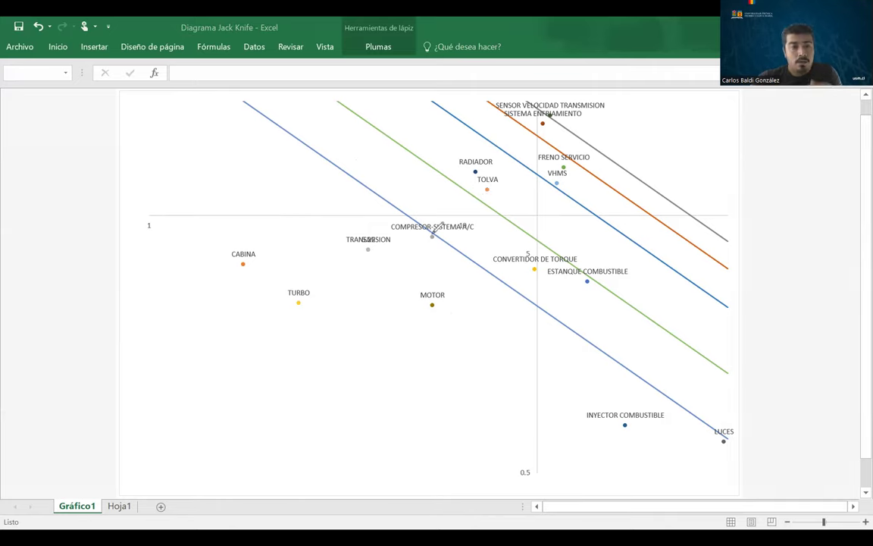
mouse_move(453, 269)
mouse_down()
mouse_move(341, 211)
mouse_move(241, 243)
mouse_move(410, 443)
mouse_move(526, 402)
mouse_move(454, 254)
mouse_move(448, 262)
mouse_up()
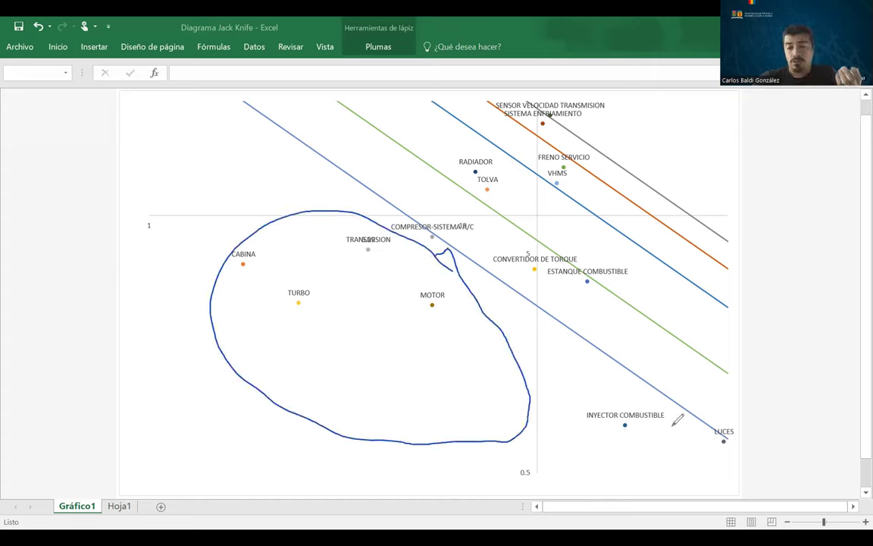
- Try circling the INYECTOR COMBUSTIBLE and LUCES points with a freehand ink loop, undoing each loop drawn
mouse_move(728, 436)
mouse_down()
mouse_move(641, 417)
mouse_move(642, 457)
mouse_move(729, 440)
mouse_up()
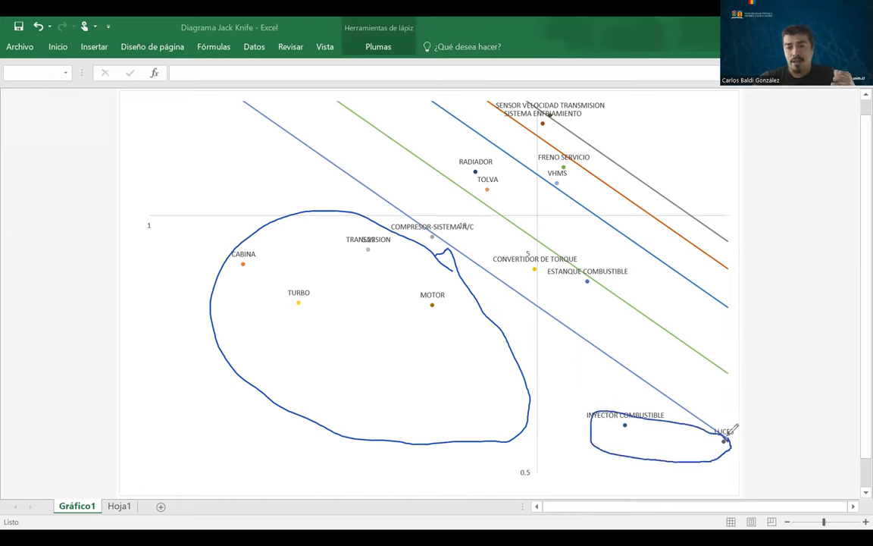
key(ctrl+z)
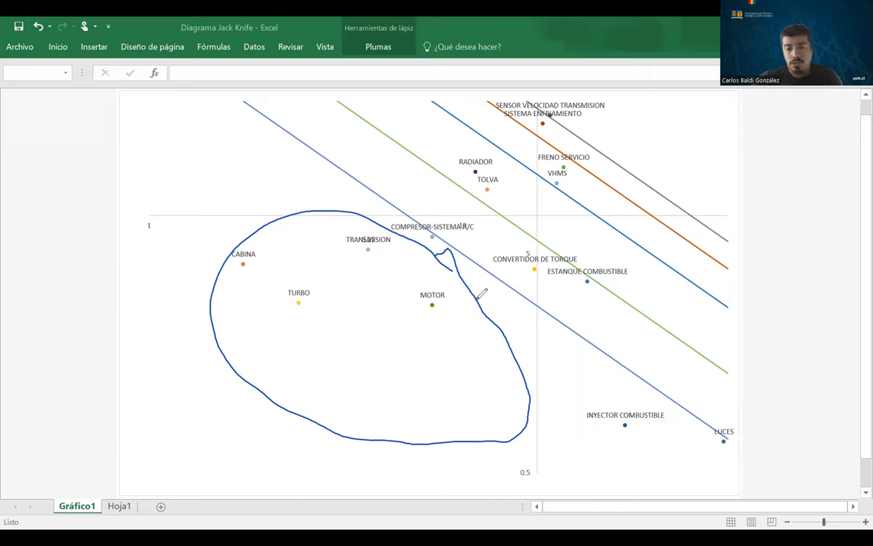
drag(615, 399, 694, 428)
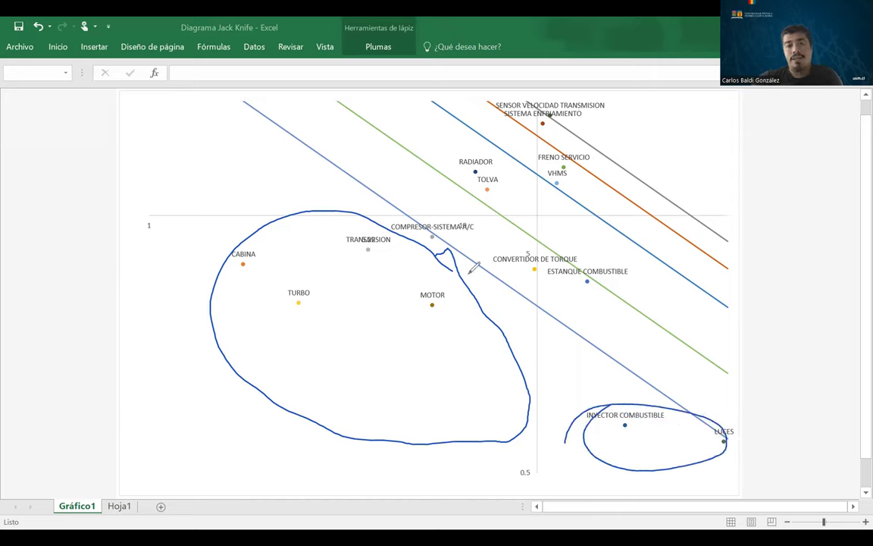
key(ctrl+z)
- Handwrite the ink notes DT 50 and DT 100 beside the ends of the two lowest diagonal lines
drag(750, 410, 752, 435)
mouse_move(796, 416)
mouse_down()
mouse_move(784, 429)
mouse_move(795, 417)
mouse_up()
drag(805, 419, 803, 419)
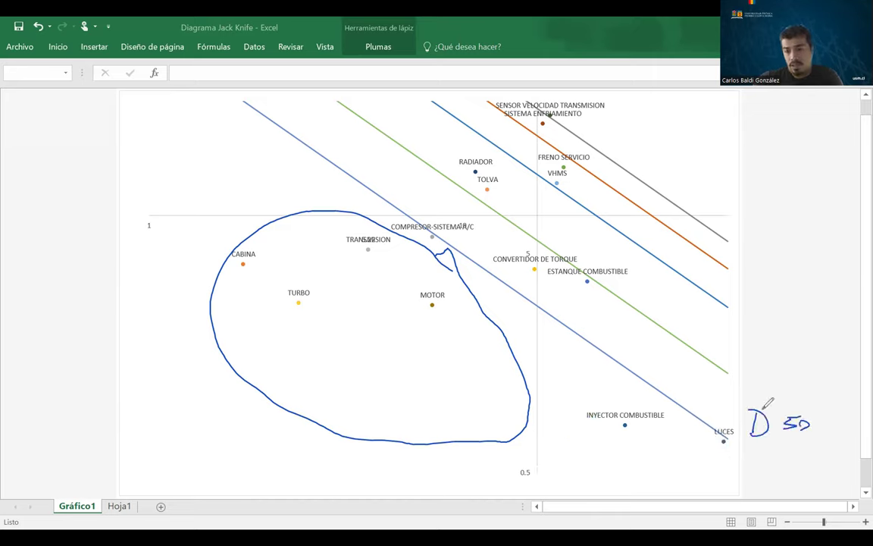
mouse_move(755, 377)
mouse_down()
mouse_move(742, 378)
mouse_move(785, 375)
mouse_up()
drag(792, 367, 798, 367)
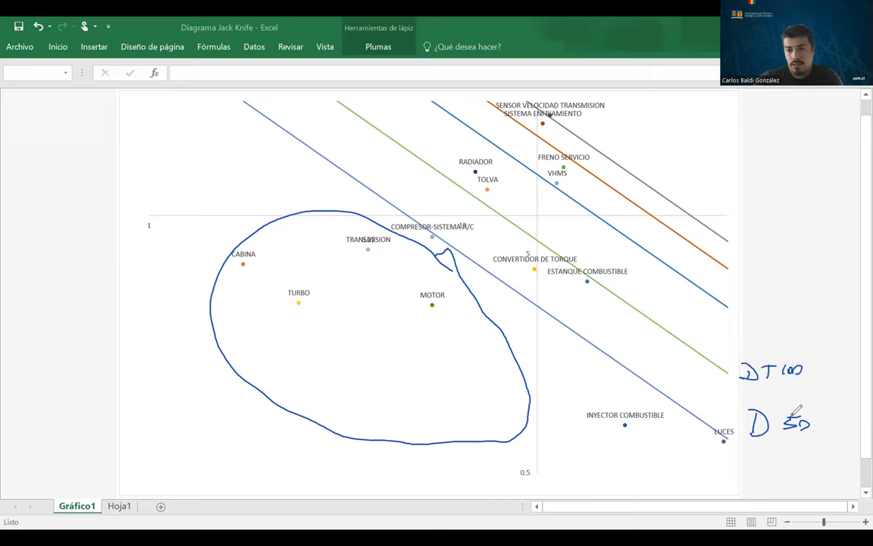
drag(764, 413, 781, 413)
drag(772, 414, 771, 434)
- Handwrite DT 200, DT 300 and DT 400 beside the three upper diagonal lines and mark the SENSOR VELOCIDAD TRANSMISION area in ink
mouse_move(742, 299)
mouse_down()
mouse_move(741, 311)
mouse_move(767, 299)
mouse_up()
mouse_move(762, 300)
mouse_down()
mouse_move(762, 311)
mouse_move(787, 302)
mouse_up()
drag(799, 302, 797, 303)
drag(736, 260, 735, 272)
mouse_move(736, 260)
mouse_down()
mouse_move(737, 270)
mouse_move(797, 261)
mouse_up()
mouse_move(744, 229)
mouse_down()
mouse_move(746, 241)
mouse_move(764, 241)
mouse_move(774, 229)
mouse_move(785, 241)
mouse_up()
drag(793, 228, 800, 229)
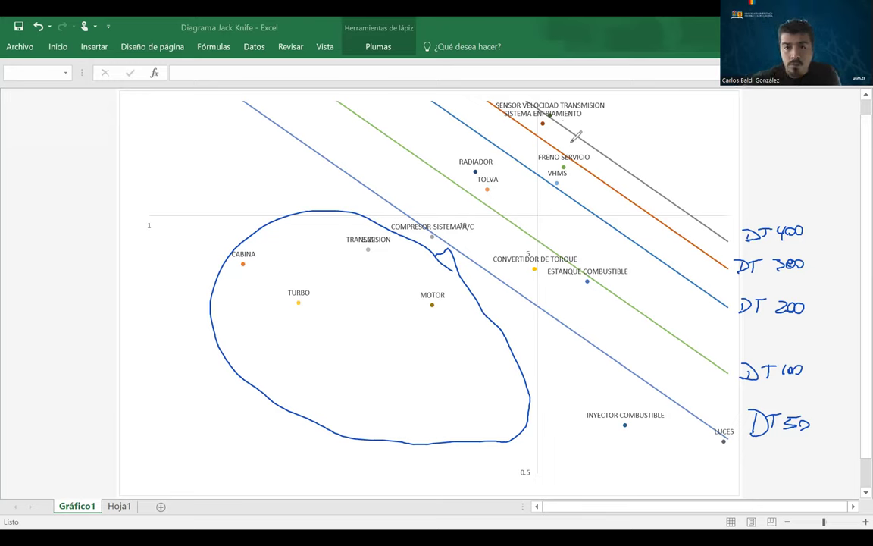
drag(560, 108, 557, 110)
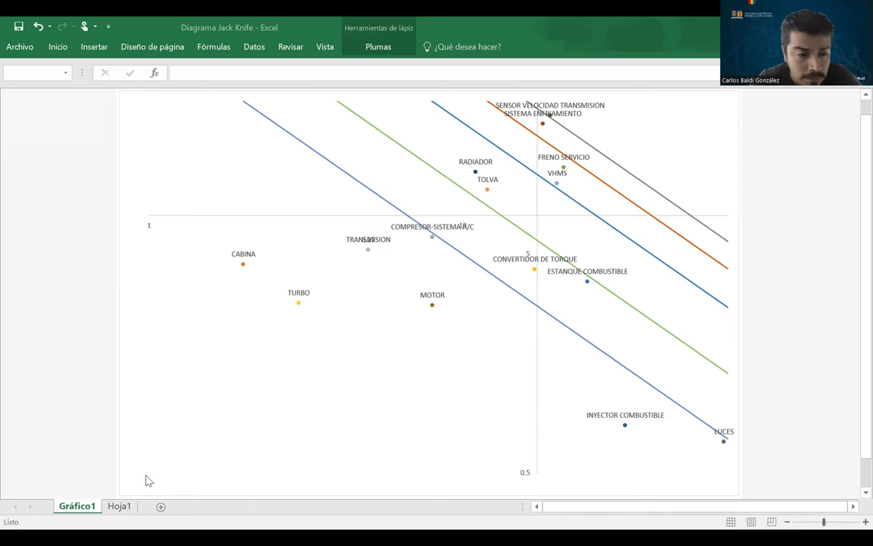
- Set TRANSMISION's number of failures in B17 on sheet Hoja1 to 4
click(117, 507)
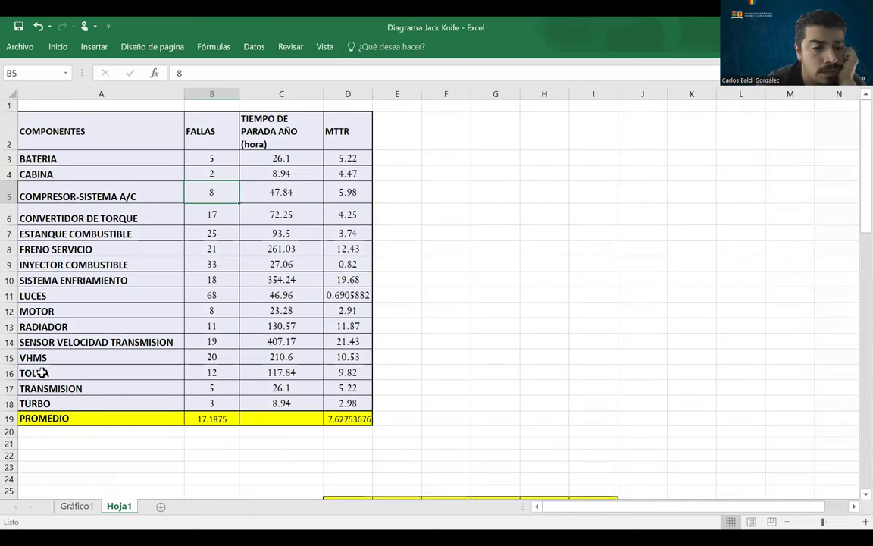
click(59, 389)
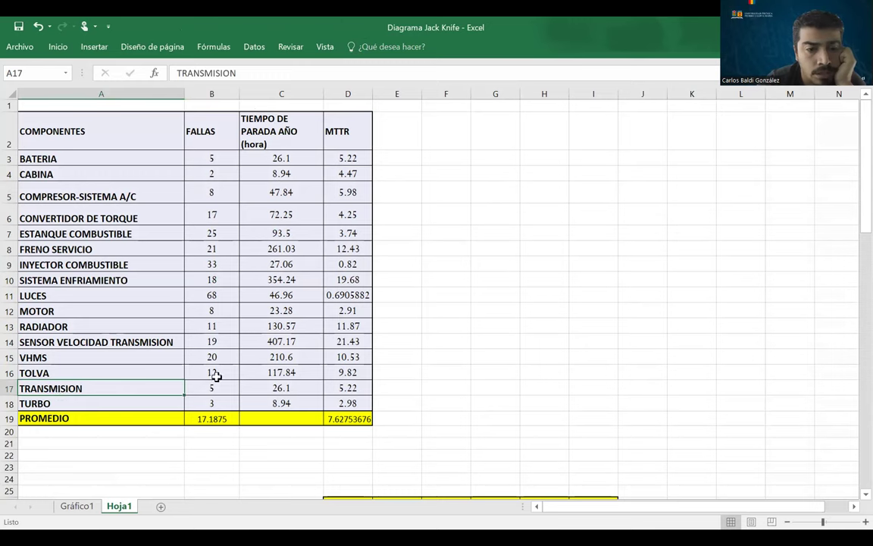
drag(216, 387, 164, 159)
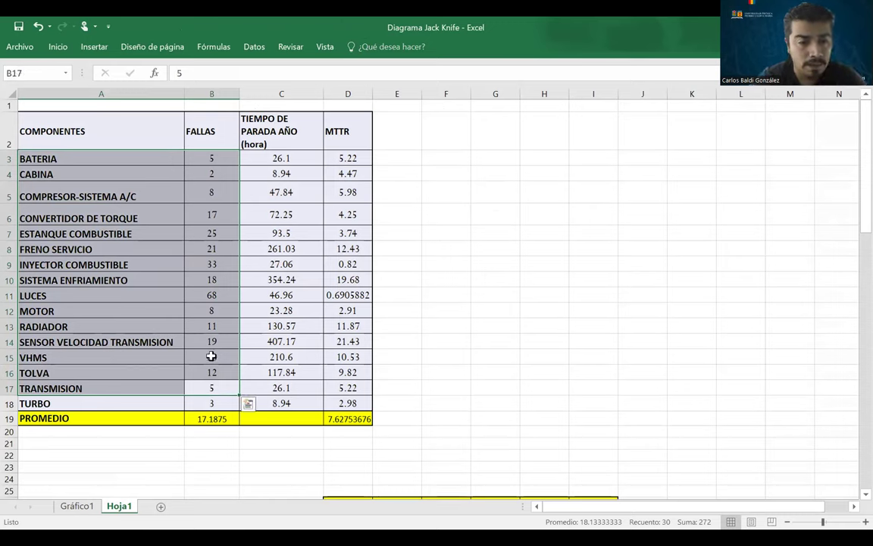
click(212, 386)
text(4)
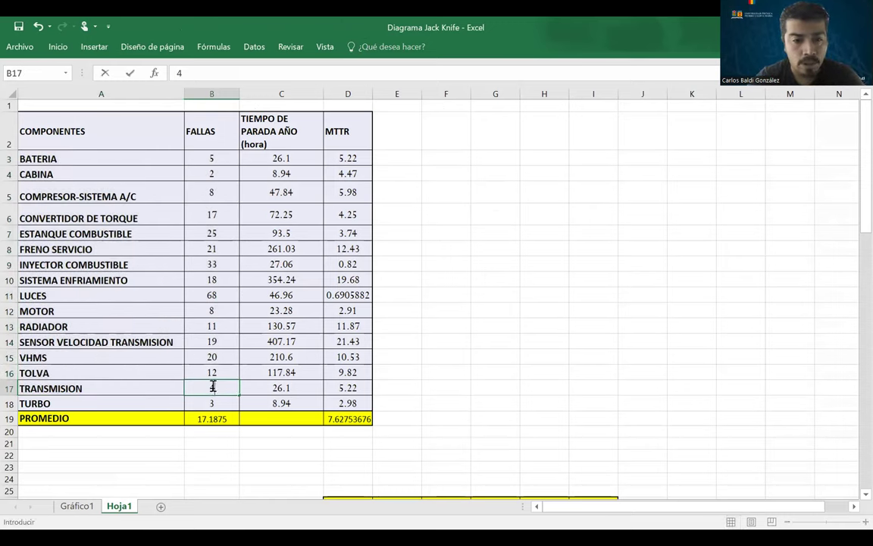
key(Return)
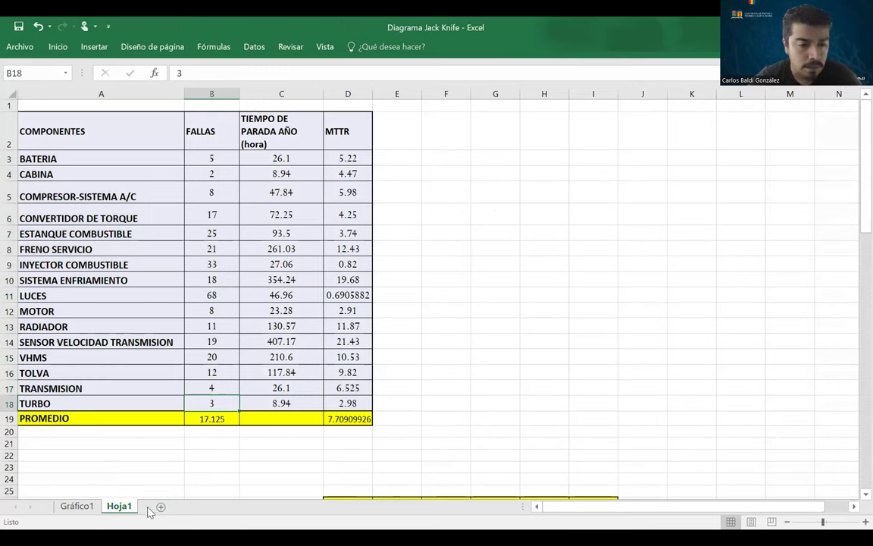
- Return to the Gráfico1 sheet, make the BATERIA data label show the series name without the Y value, and close the label options
click(93, 508)
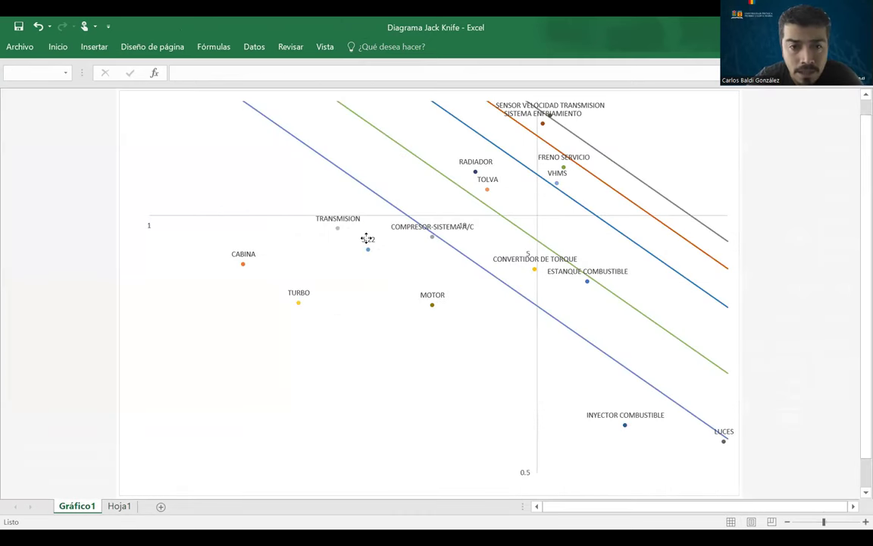
click(367, 240)
right_click(367, 239)
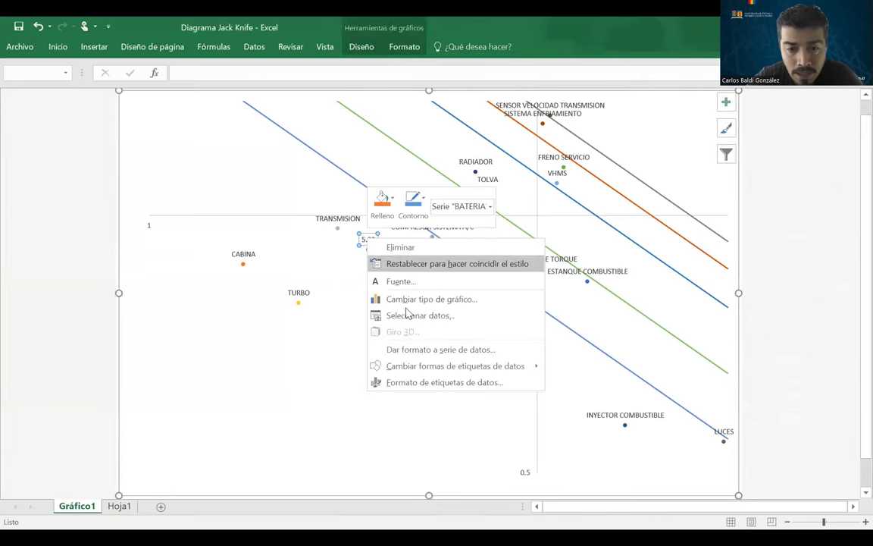
click(415, 382)
click(709, 211)
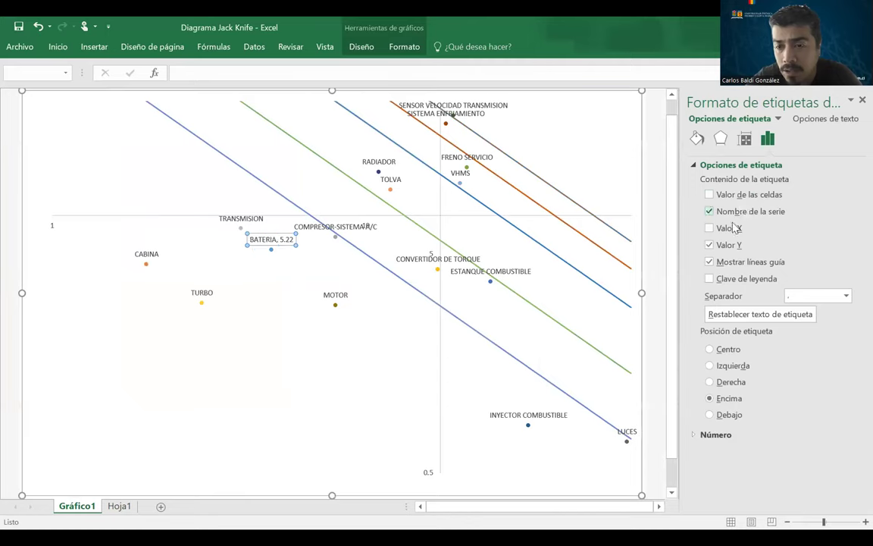
click(710, 245)
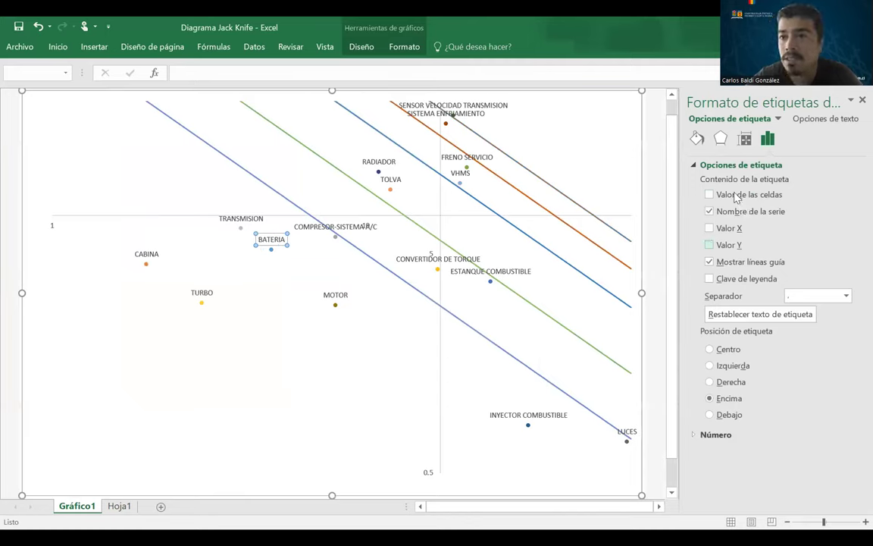
click(862, 100)
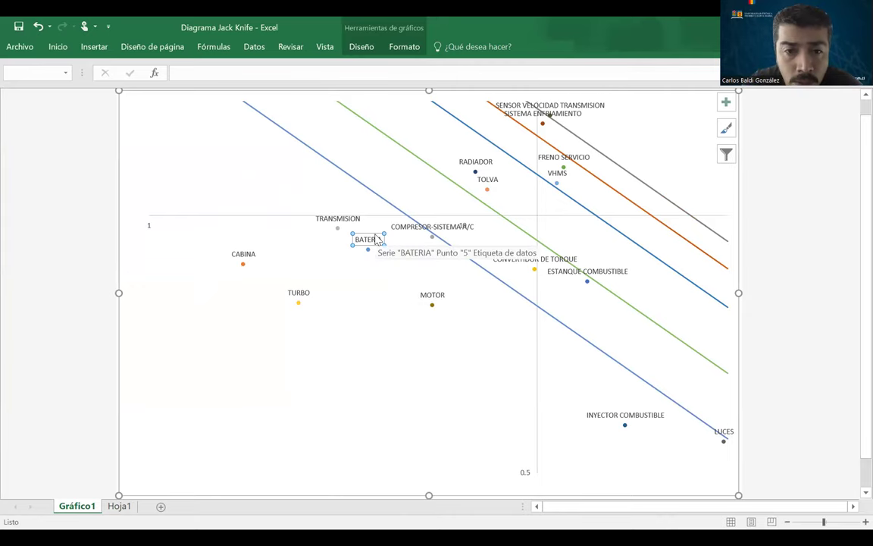
click(390, 290)
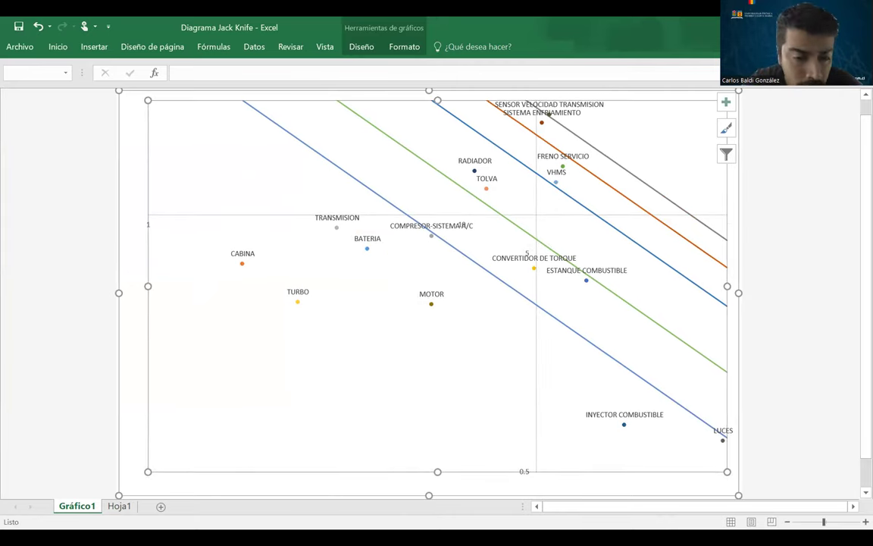
- Change TRANSMISION's number of failures in B17 on sheet Hoja1 to 5
click(119, 505)
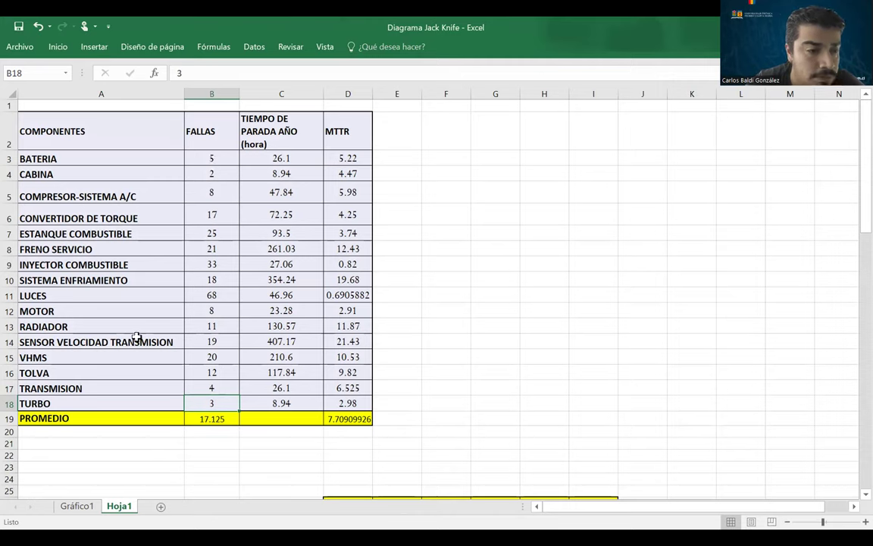
click(226, 389)
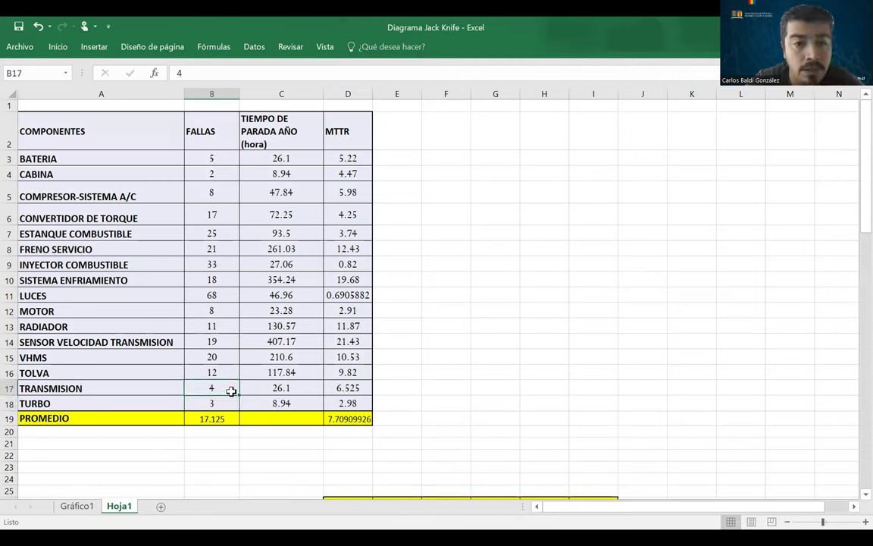
text(5)
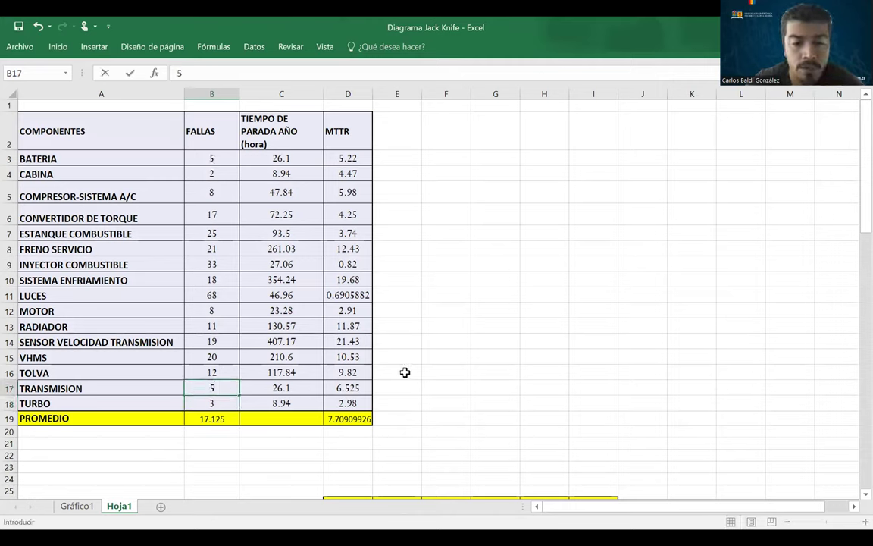
key(Return)
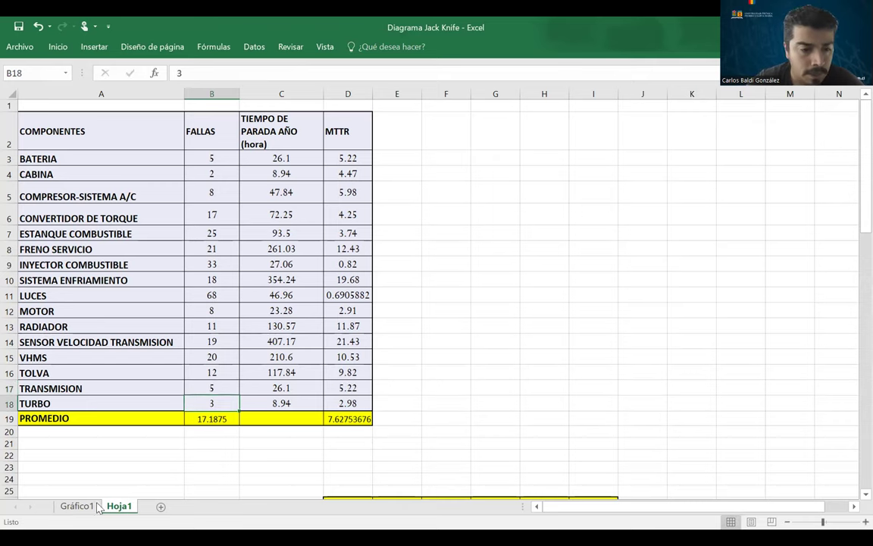
- Return to the Gráfico1 sheet and move the TRANSMISION data label below its point, clear of the BATERIA label
click(78, 508)
drag(339, 220, 369, 240)
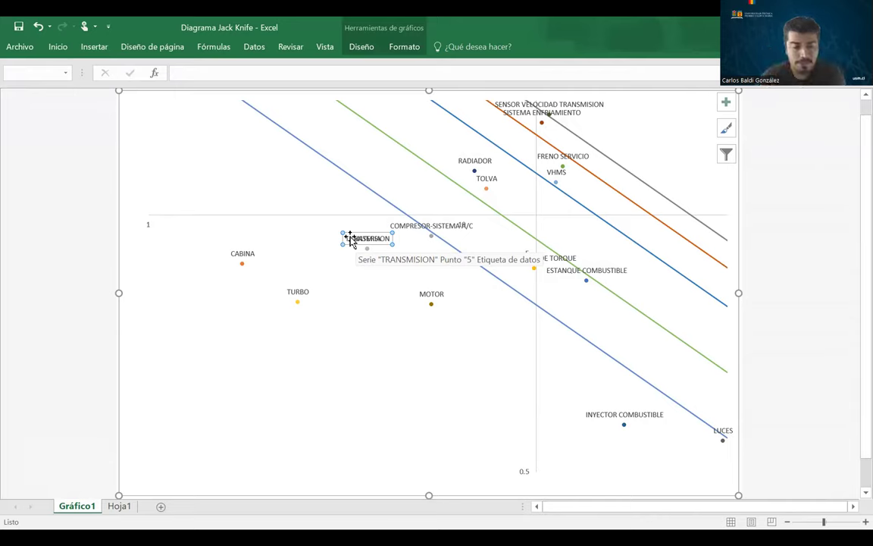
click(351, 240)
drag(349, 235, 359, 261)
click(381, 323)
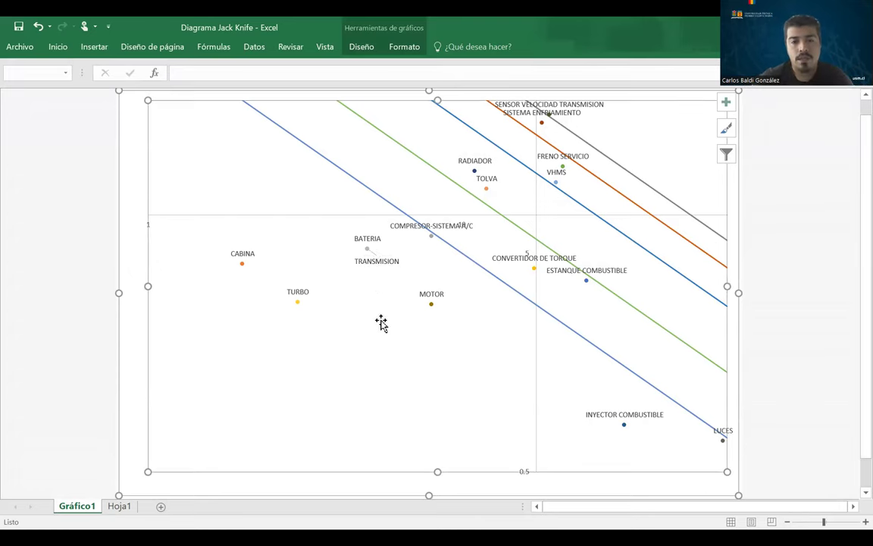
- Shift the BATERIA data label slightly to the left above its point and deselect it
right_click(381, 323)
click(367, 238)
click(367, 239)
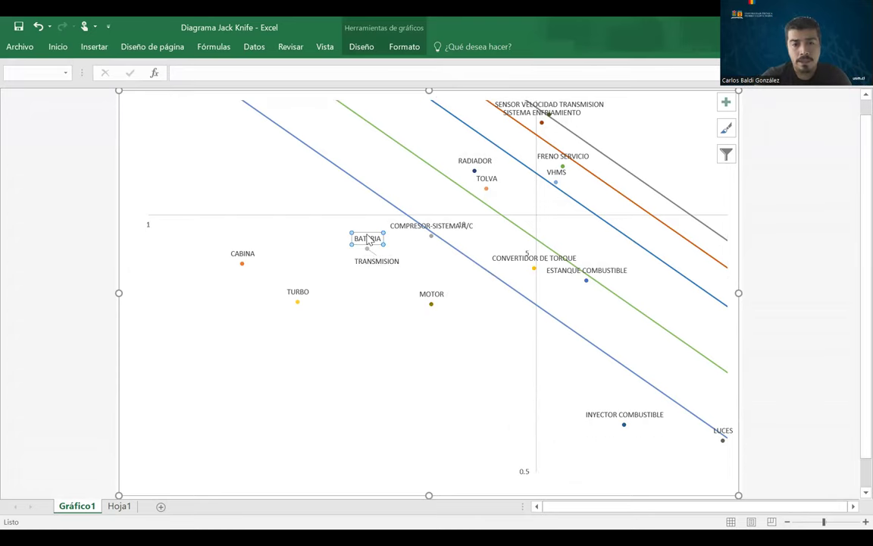
drag(357, 235, 357, 235)
click(388, 326)
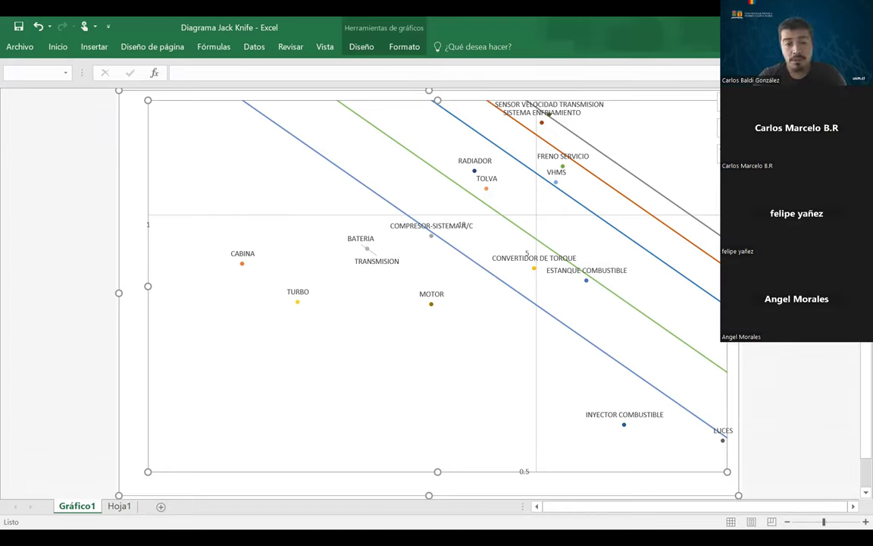
key(Escape)
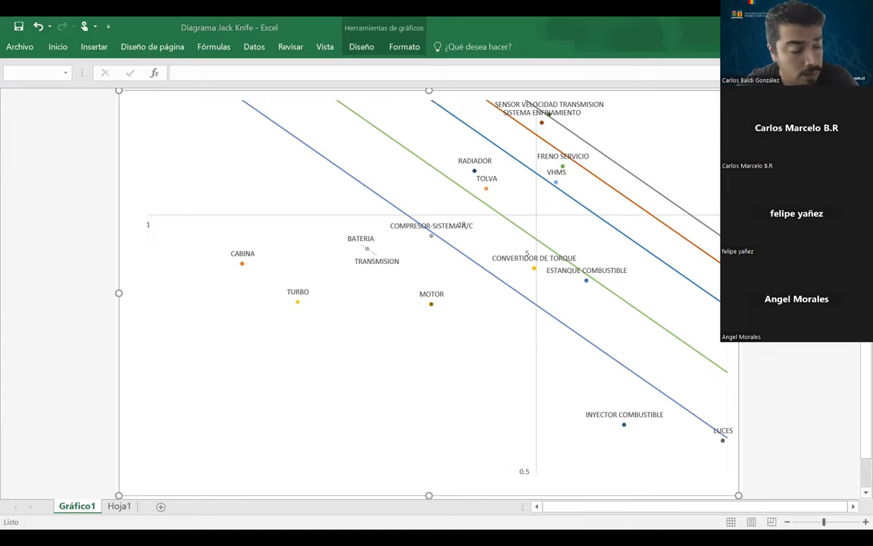
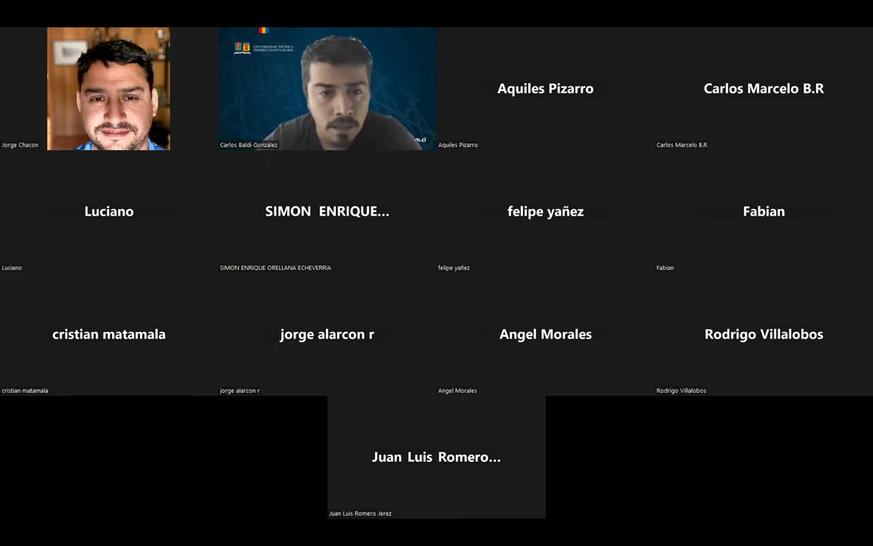
- In the aula.usm.cl browser page, open the (202301)(MEC001H) ADMINISTRACIÓN DEL MANTENIMIENTO course at its Ciclo de Gestión del Mantenimiento section
scroll(467, 409, down, 2)
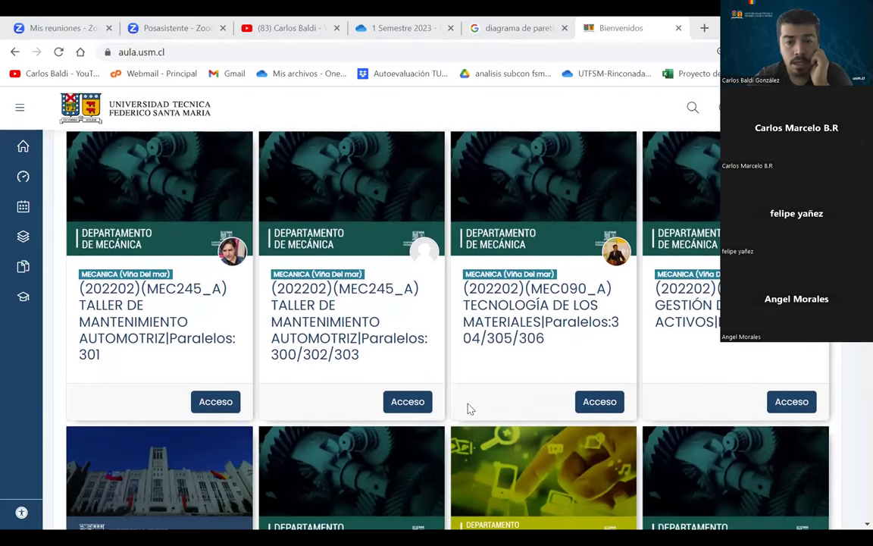
scroll(467, 409, down, 3)
scroll(468, 409, down, 3)
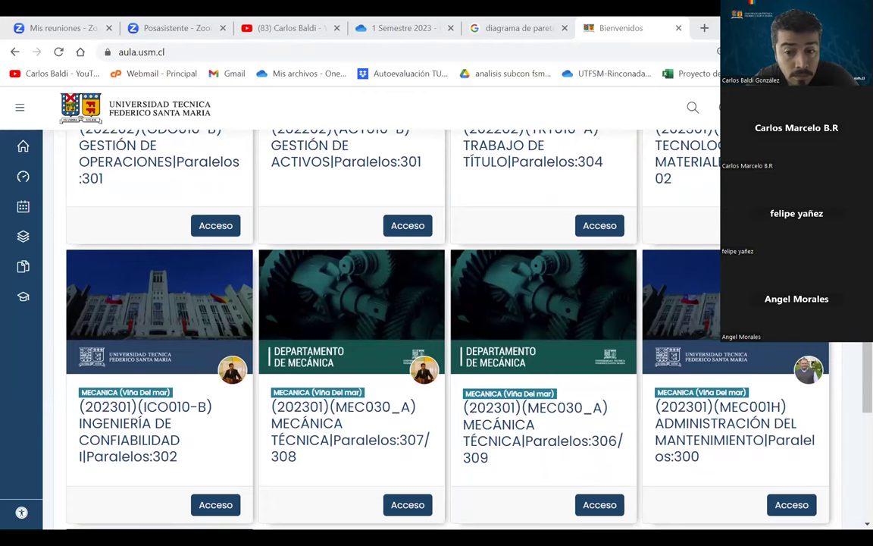
click(709, 438)
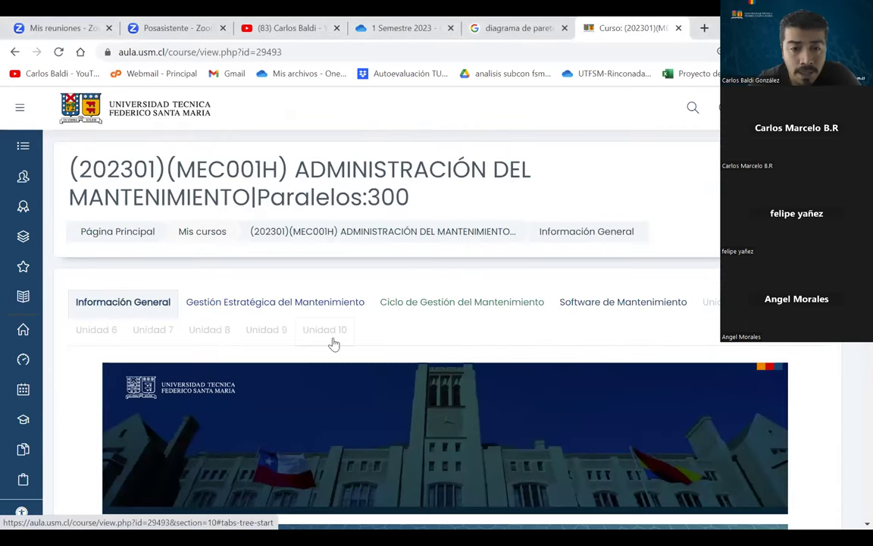
click(459, 311)
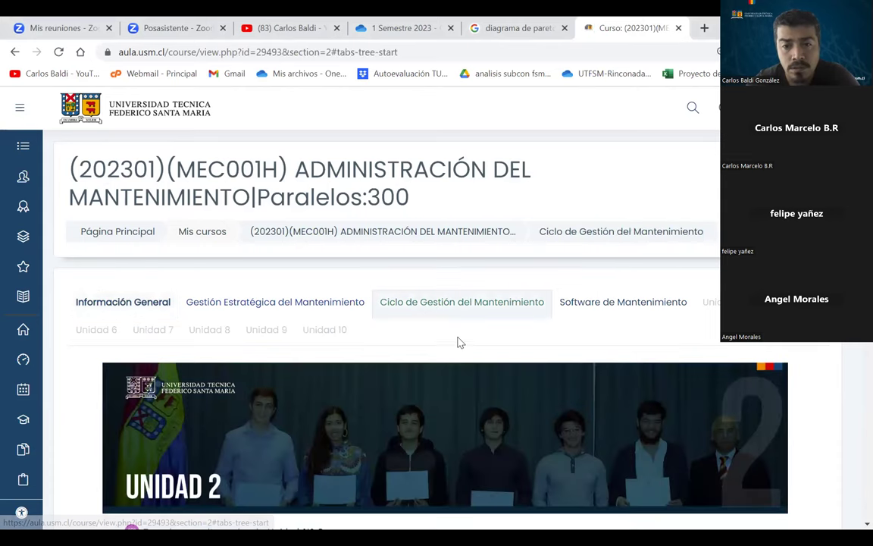
- Turn on course editing and start adding a new Archivo resource to the Ciclo de Gestión del Mantenimiento section
scroll(458, 346, up, 3)
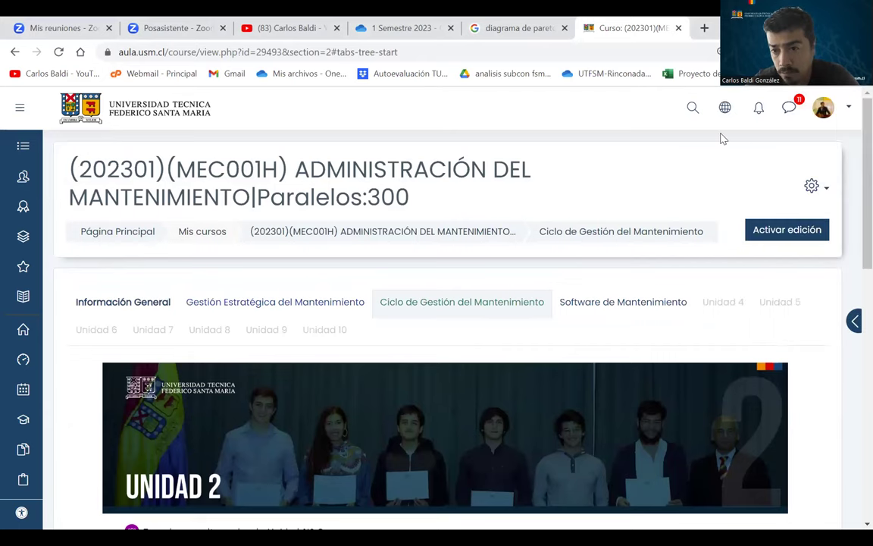
click(760, 229)
scroll(711, 345, down, 5)
scroll(712, 347, down, 2)
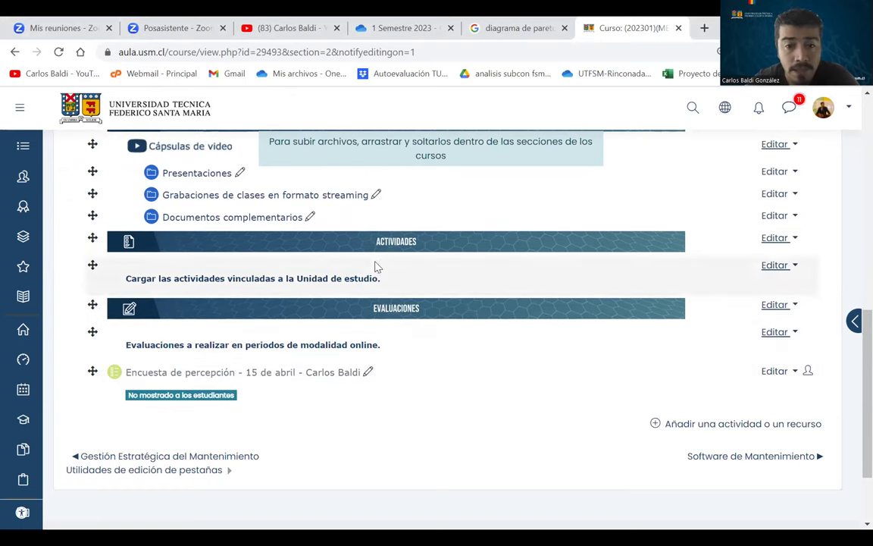
click(698, 426)
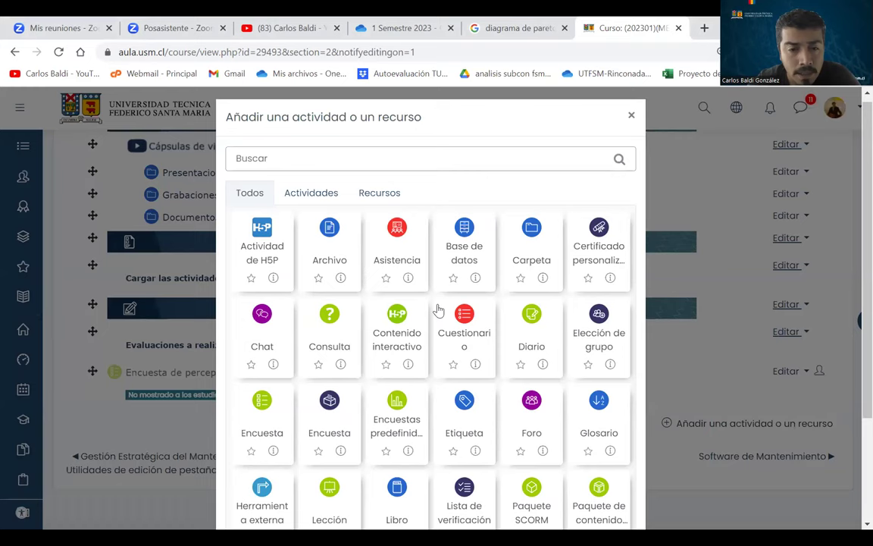
click(337, 245)
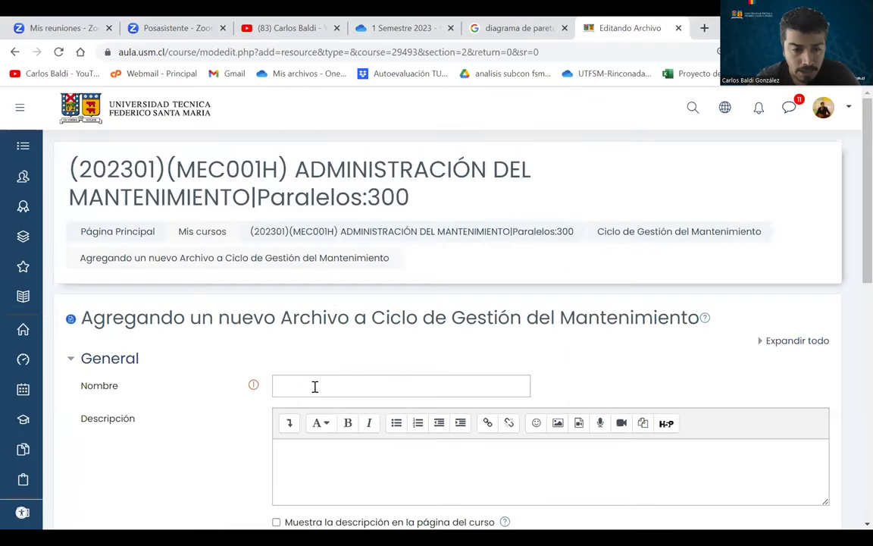
- Name the new file resource "Diagrama Jack Knife"
click(314, 387)
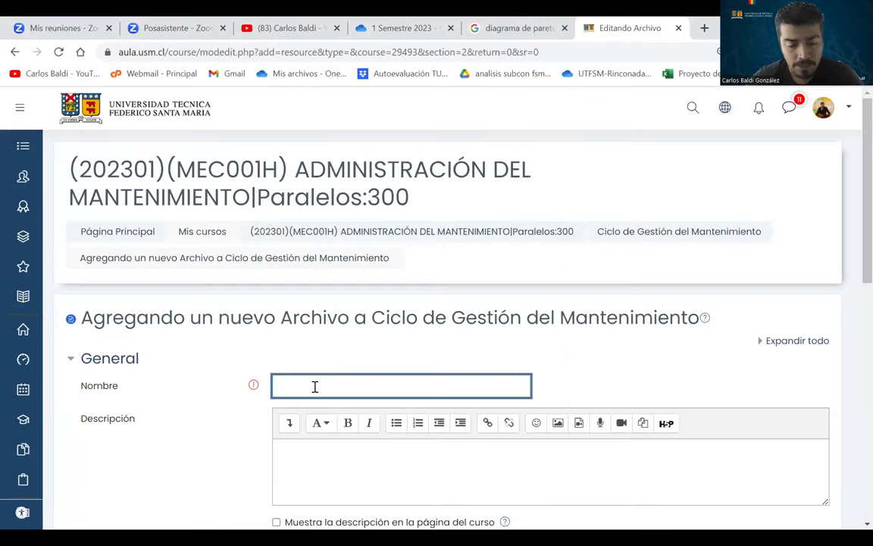
text(dIAGRAMA)
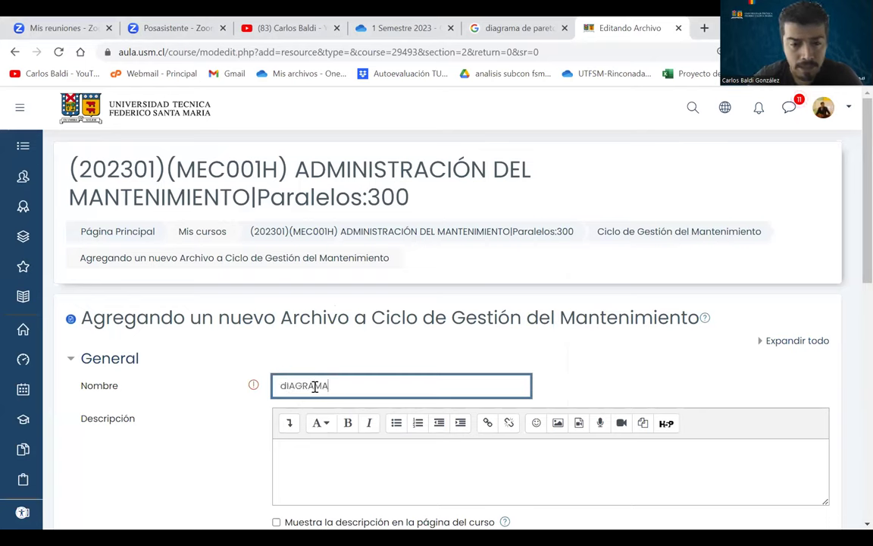
key(ctrl+a)
key(BackSpace)
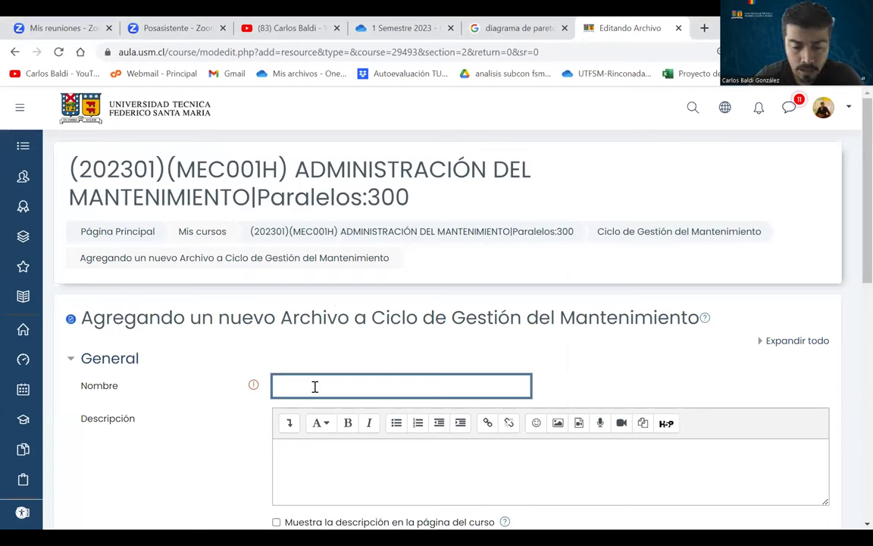
text(Diagrama)
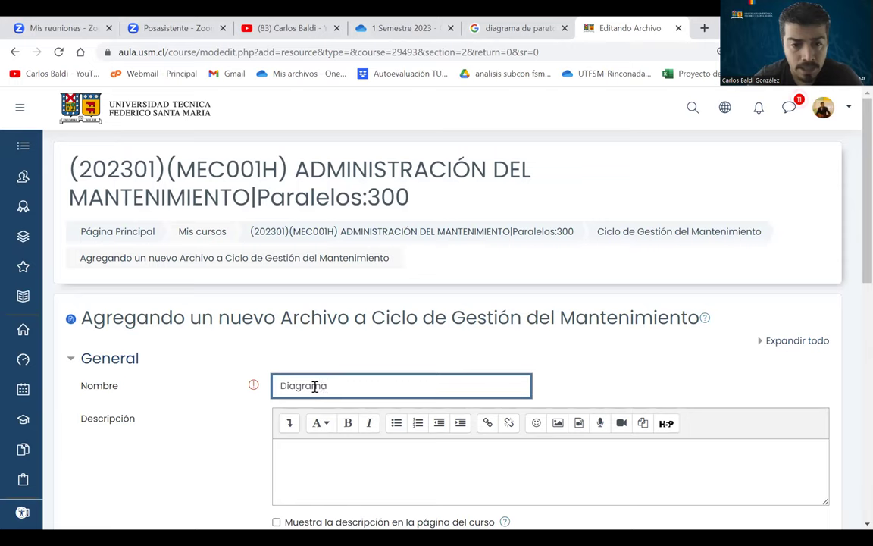
text( Ja)
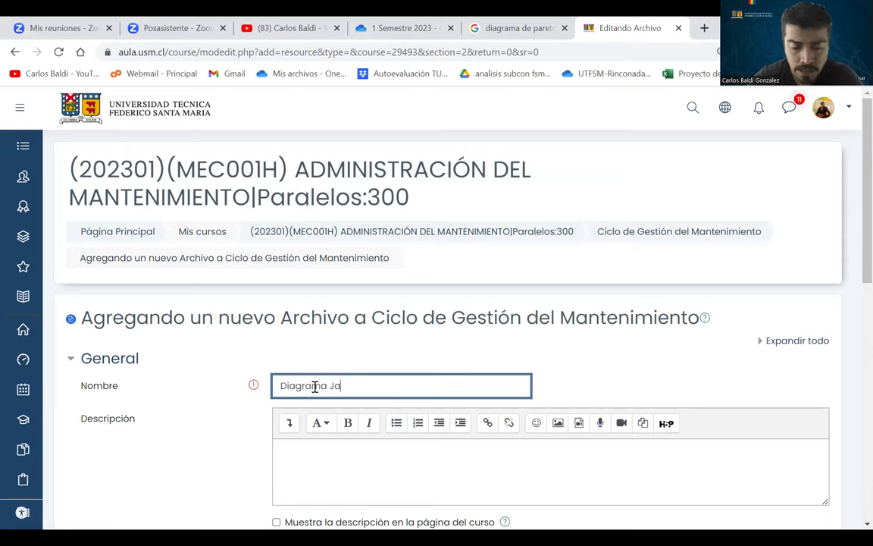
text(ck Knife)
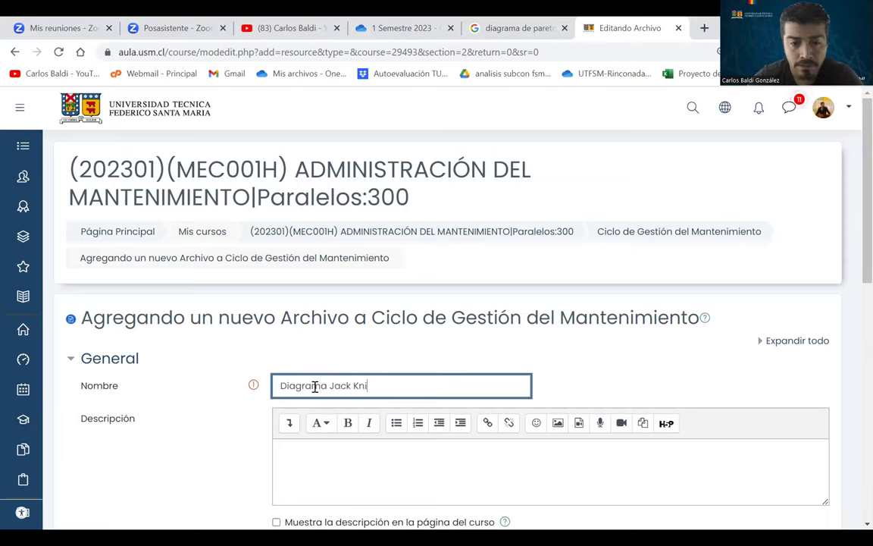
- Upload the Diagrama Jack Knife workbook from the Escritorio folder to the resource, then save it and return to the course
scroll(315, 388, down, 4)
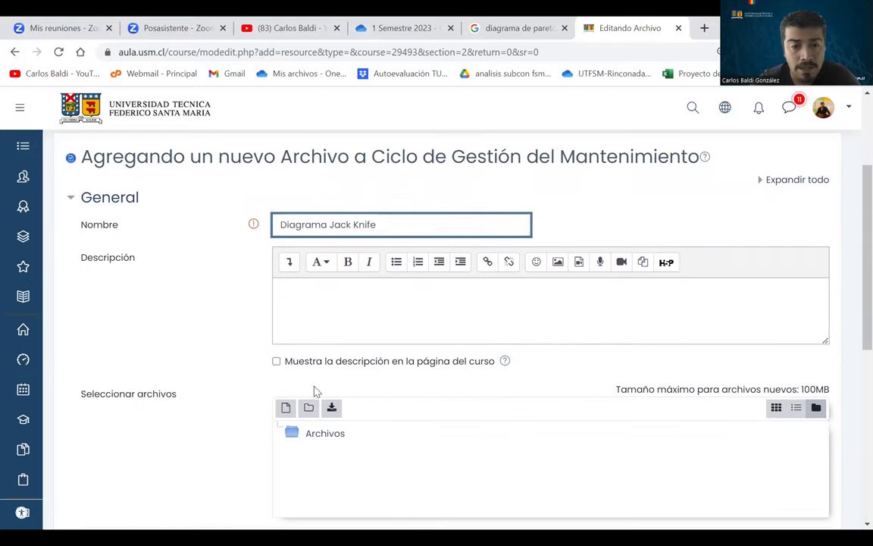
scroll(316, 389, down, 1)
click(285, 369)
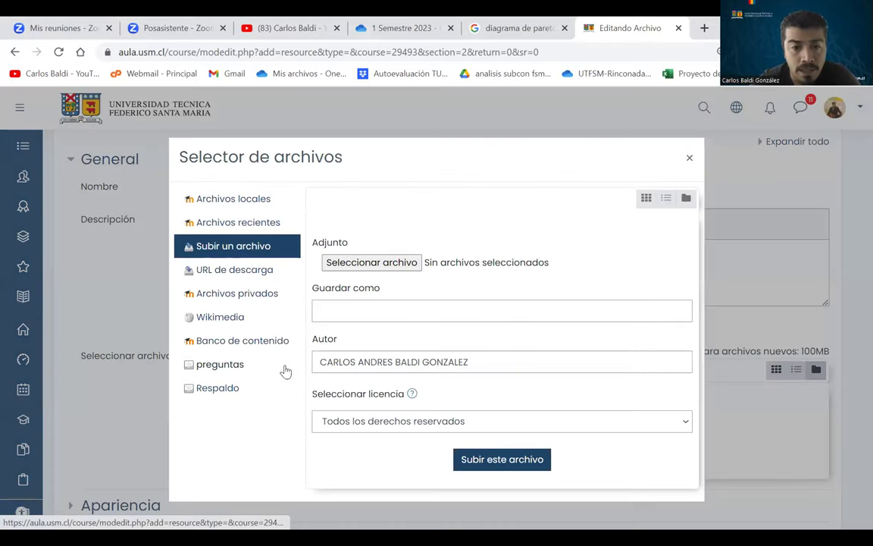
click(365, 265)
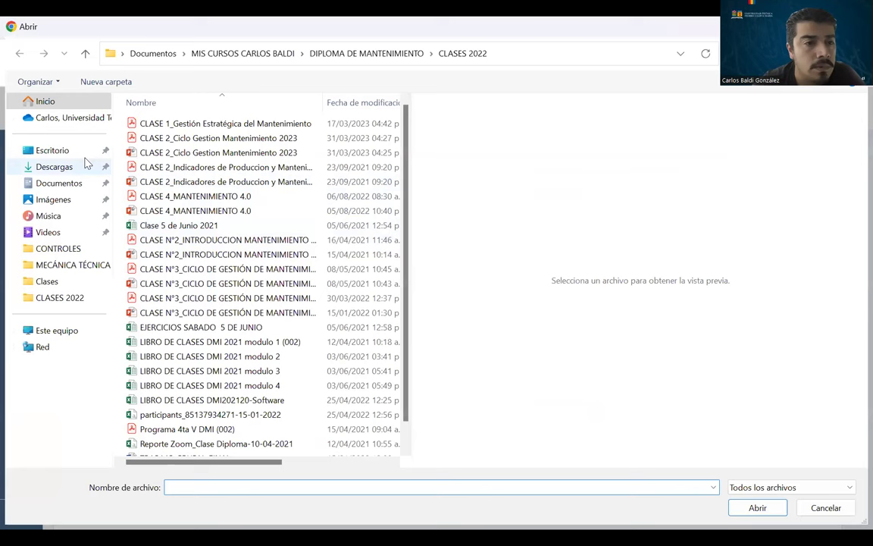
click(63, 155)
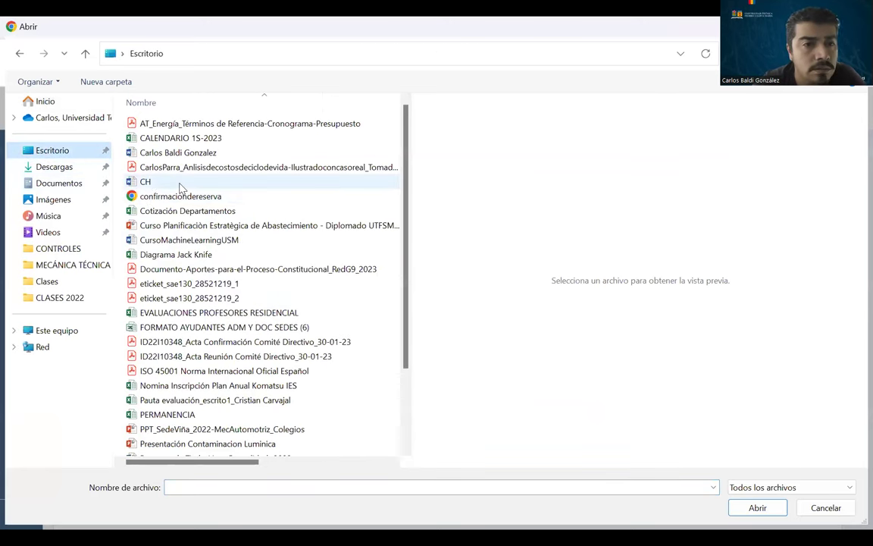
double_click(174, 256)
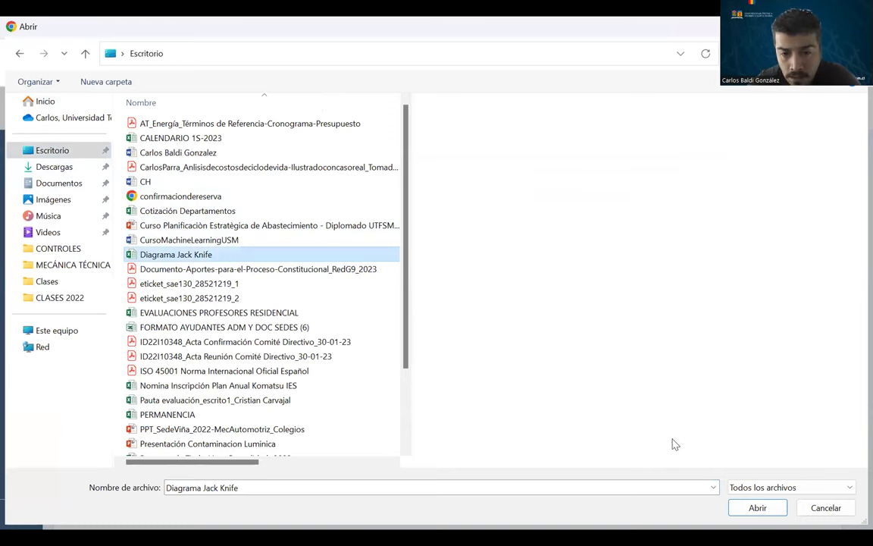
click(753, 513)
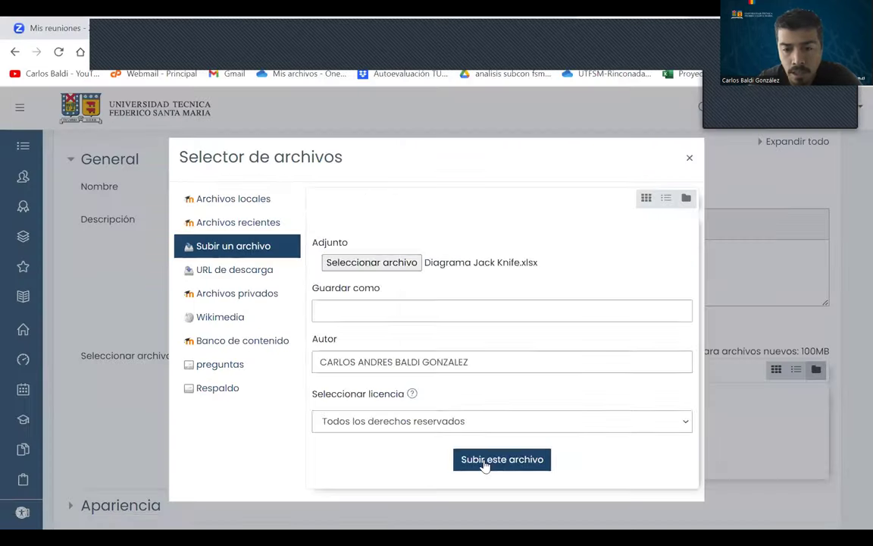
click(489, 464)
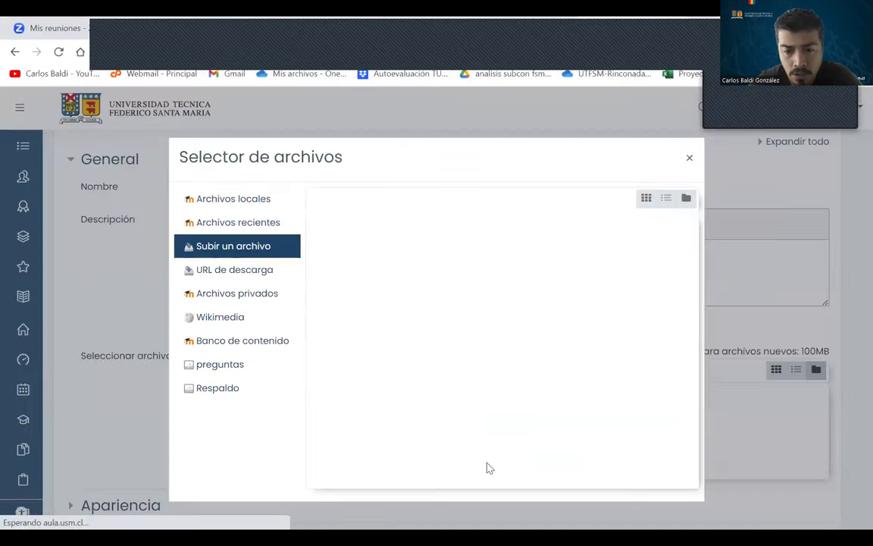
scroll(458, 447, down, 5)
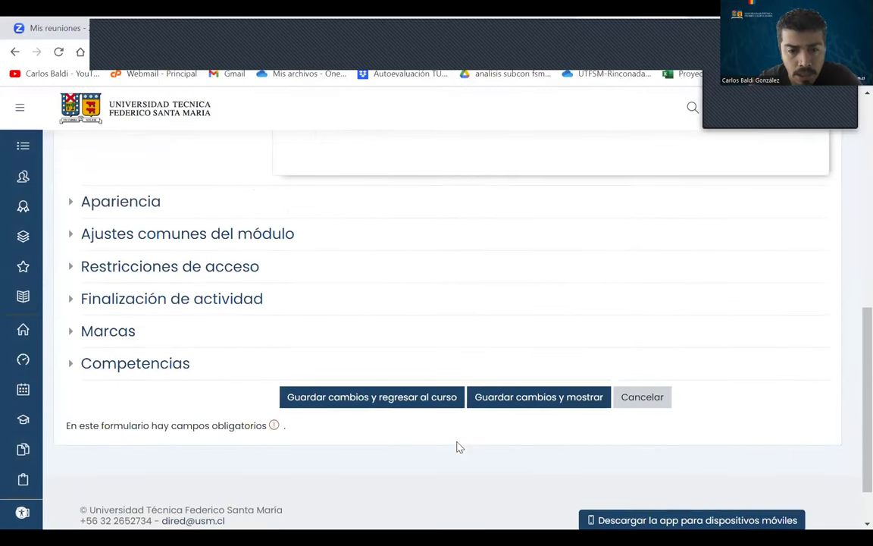
click(371, 395)
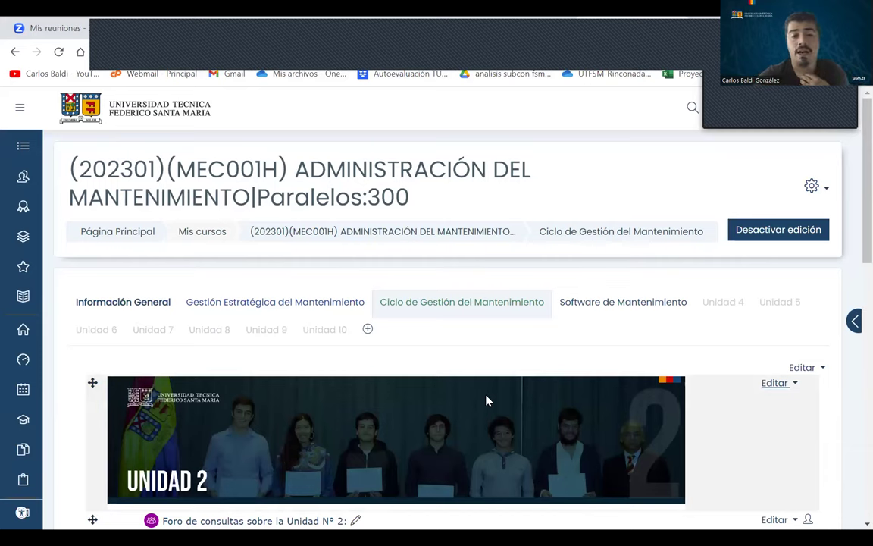
- Reopen the Ciclo de Gestión del Mantenimiento section and move the Diagrama Jack Knife resource under ACTIVIDADES, just above EVALUACIONES
click(133, 304)
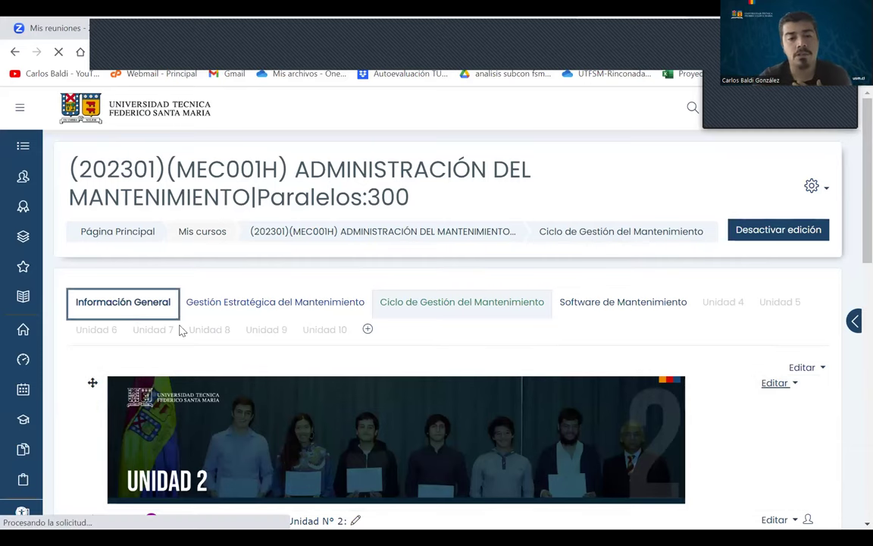
click(411, 310)
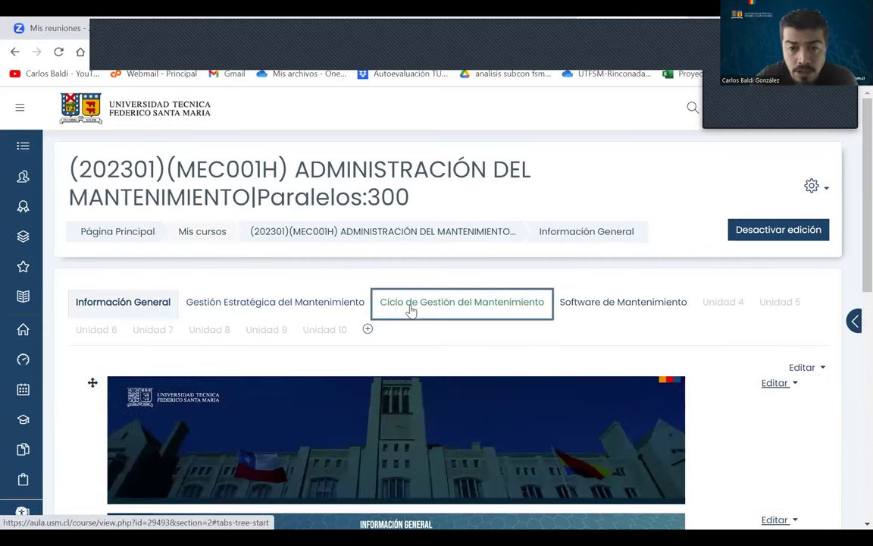
scroll(411, 311, down, 8)
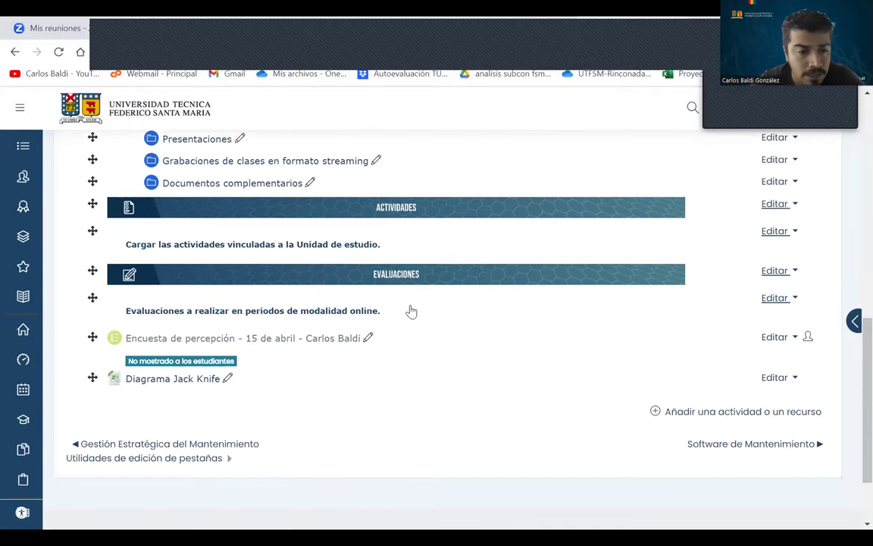
drag(92, 377, 94, 248)
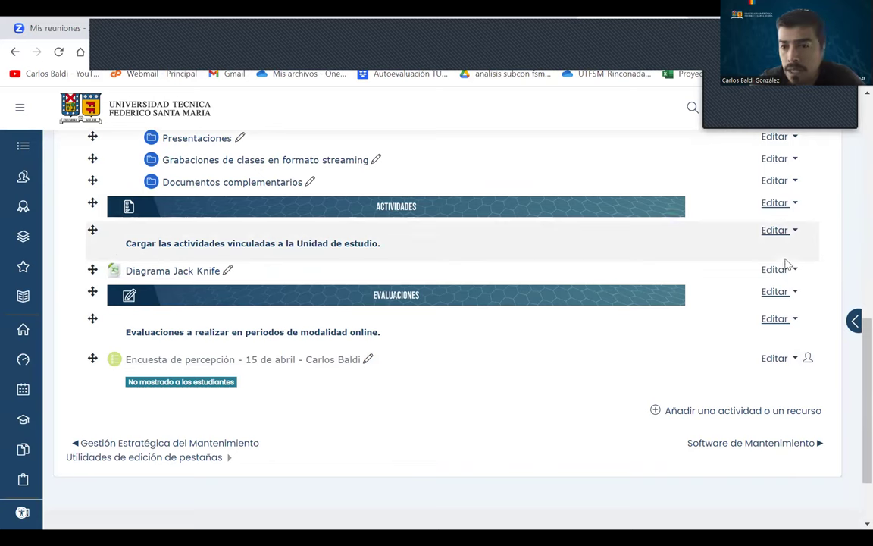
- Delete the placeholder label "Cargar las actividades vinculadas a la Unidad de estudio." from ACTIVIDADES
click(774, 230)
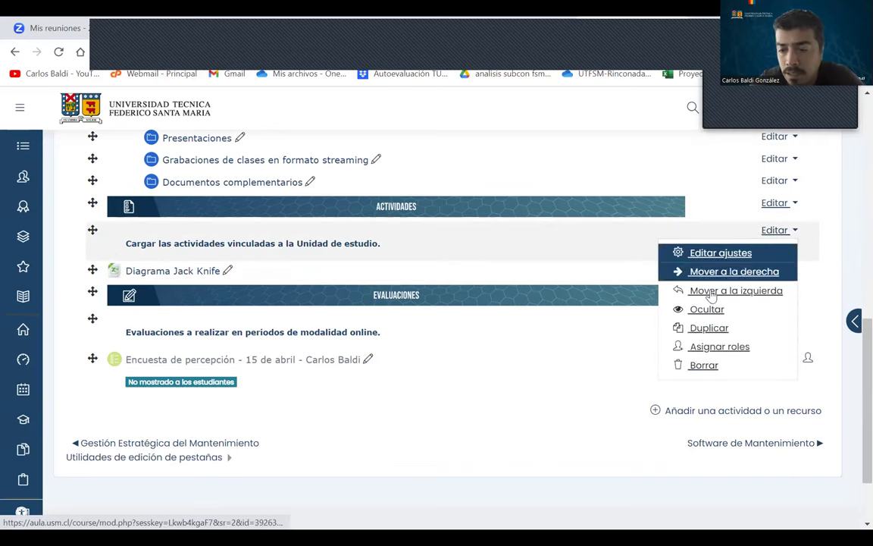
click(702, 365)
click(566, 197)
right_click(574, 199)
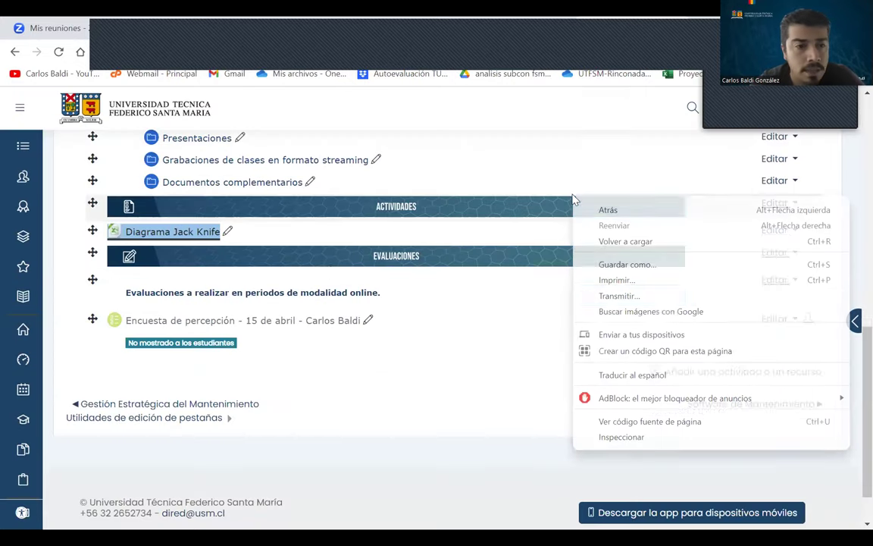
right_click(440, 399)
click(295, 450)
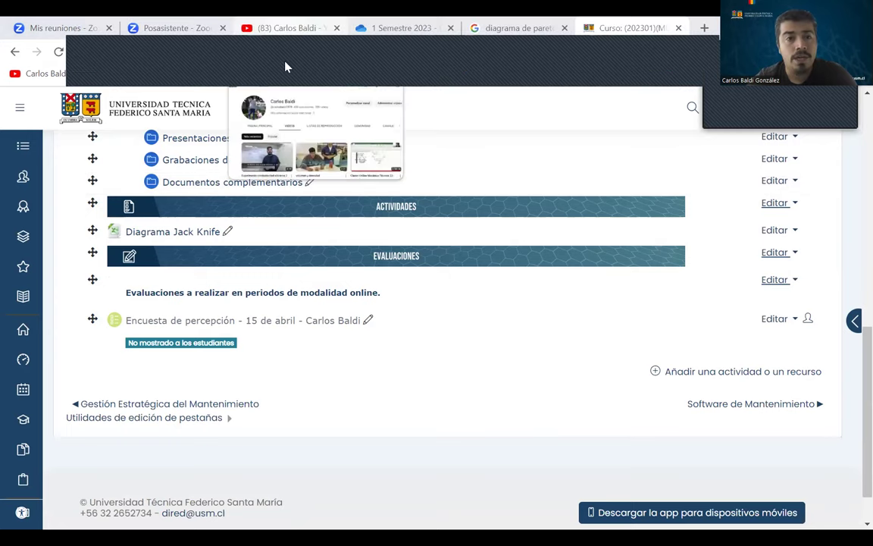
- Look through the most recent class recordings on the open YouTube channel's videos page
key(ctrl+3)
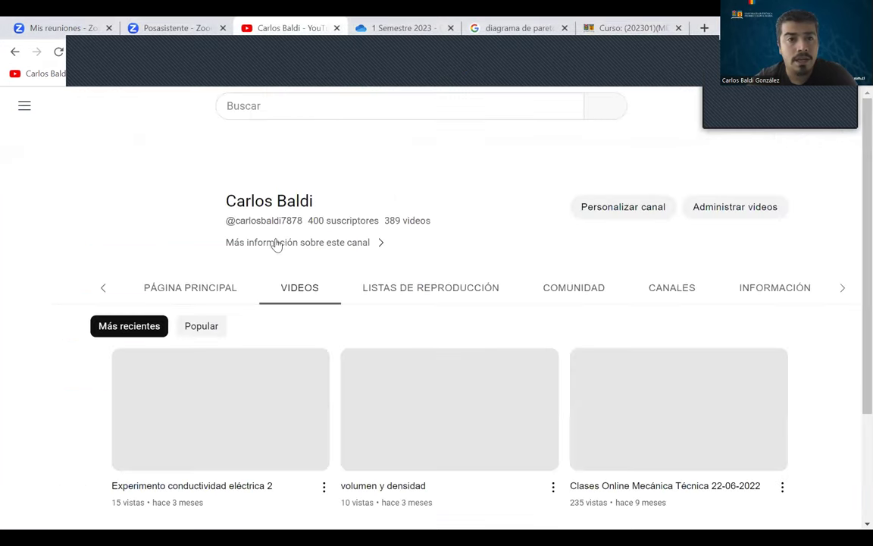
scroll(285, 350, down, 3)
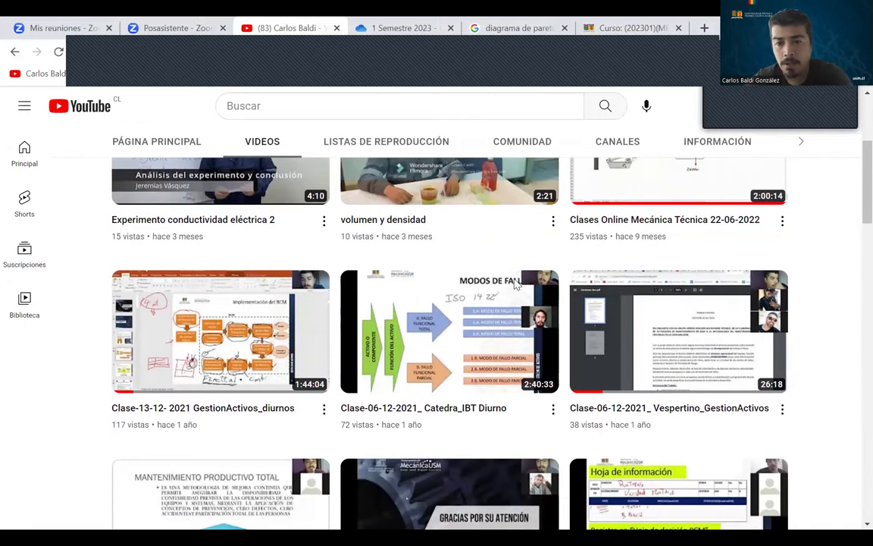
scroll(514, 283, up, 3)
scroll(514, 283, down, 5)
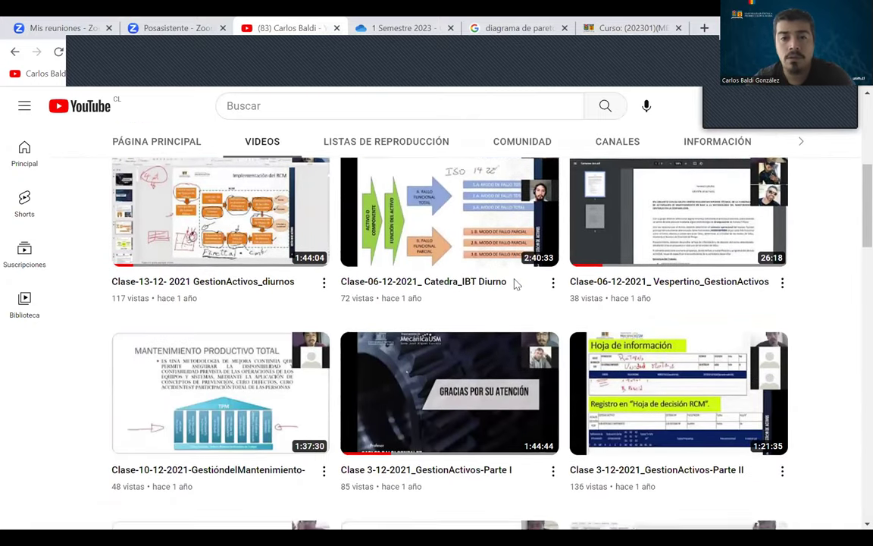
scroll(515, 283, up, 5)
- Switch to the PowerPoint presentation CLASE 2_Ciclo Gestion Mantenimiento 2023 and start the slide show from slide 27
click(603, 24)
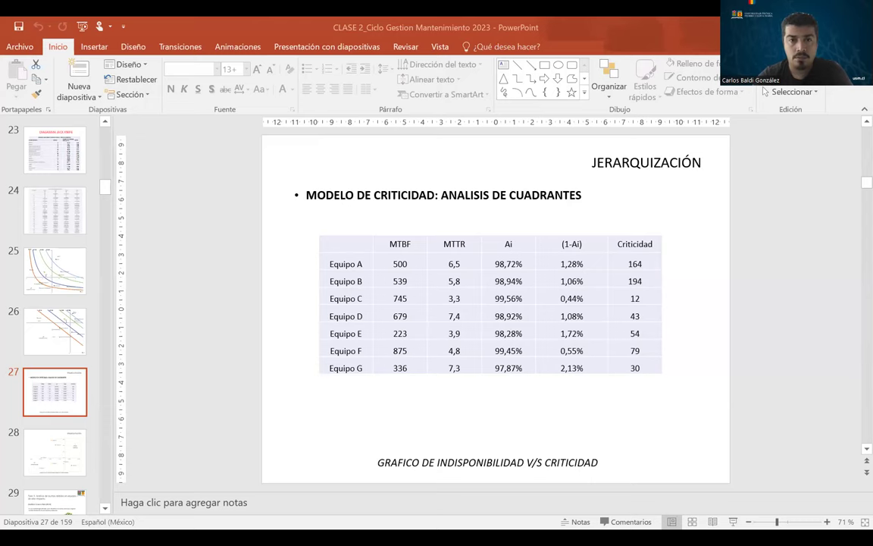
click(733, 522)
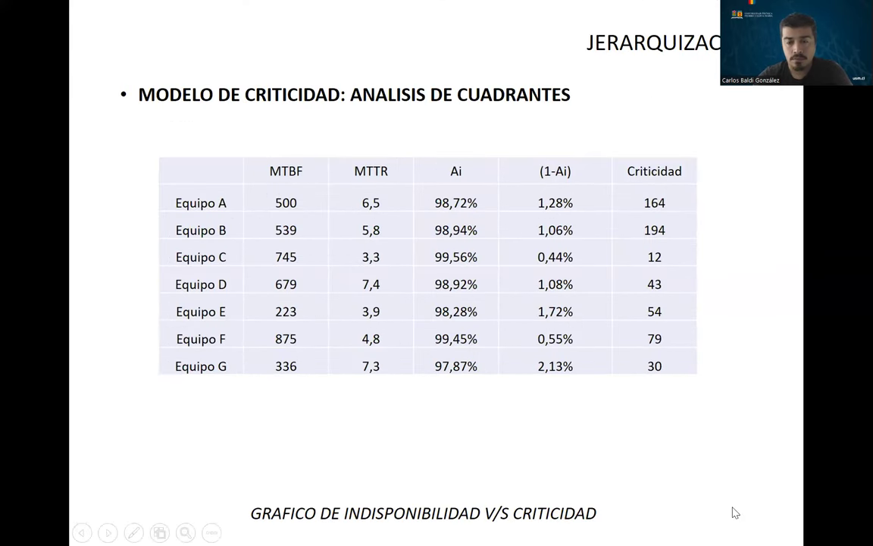